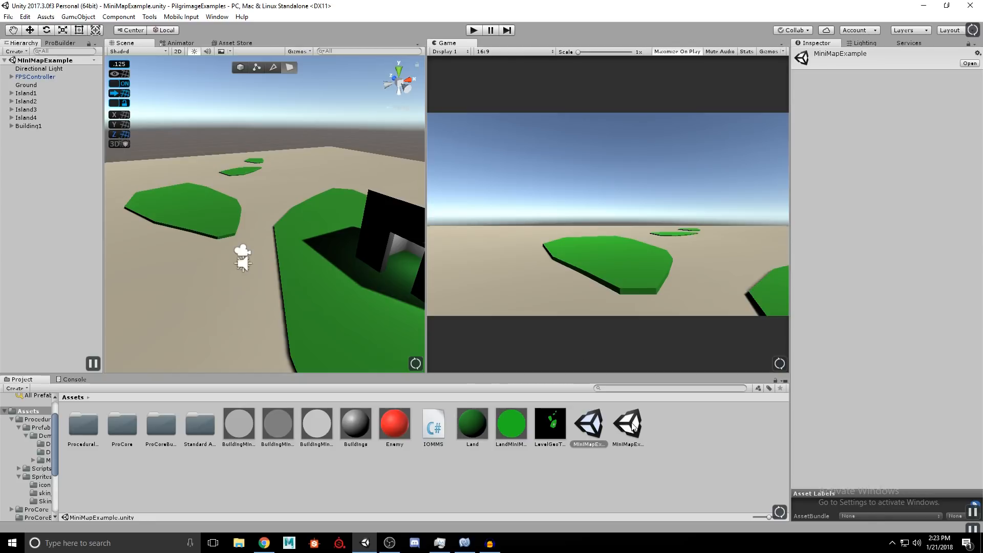
- Open the MiniMapExampleDone scene, run it, and walk to the red cube's island to examine how the minimap tracks the player
{"action": "double_click", "coordinate": [628, 424]}
{"action": "left_click", "coordinate": [475, 32]}
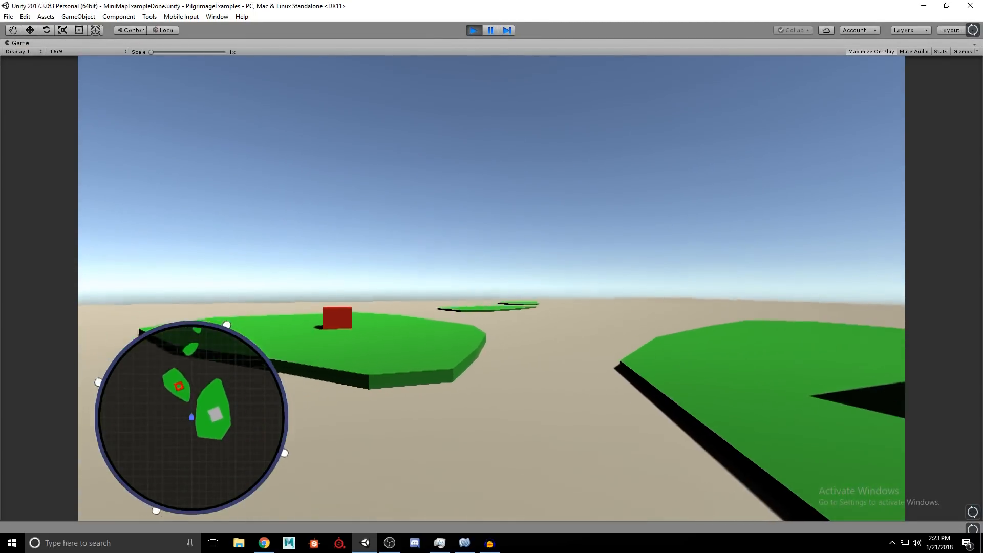
{"action": "key", "text": "w"}
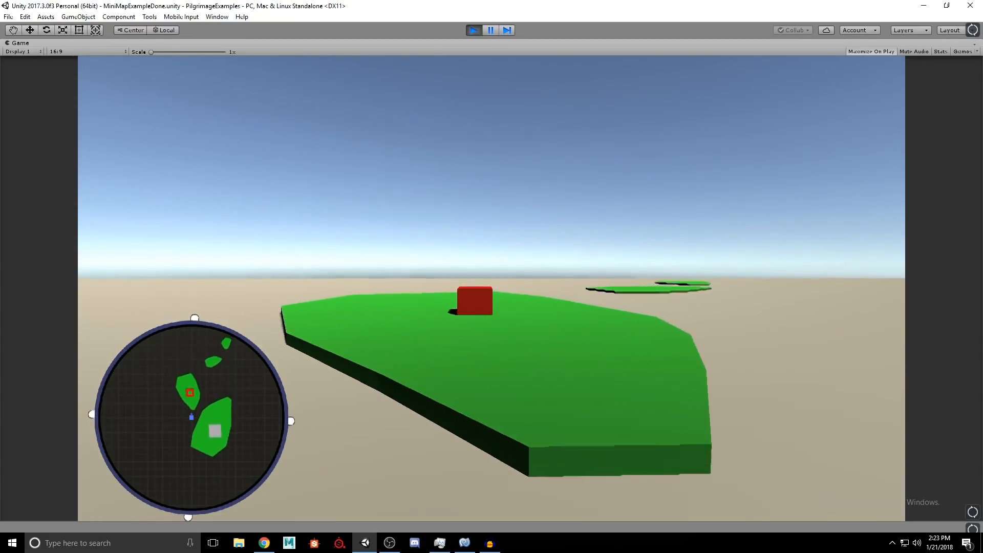
{"action": "key", "text": "w"}
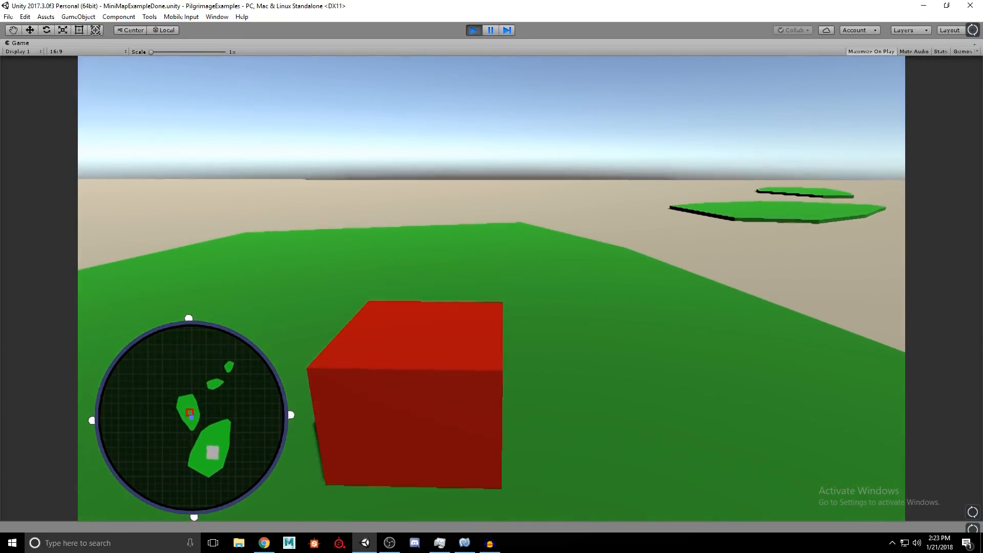
{"action": "key", "text": "s"}
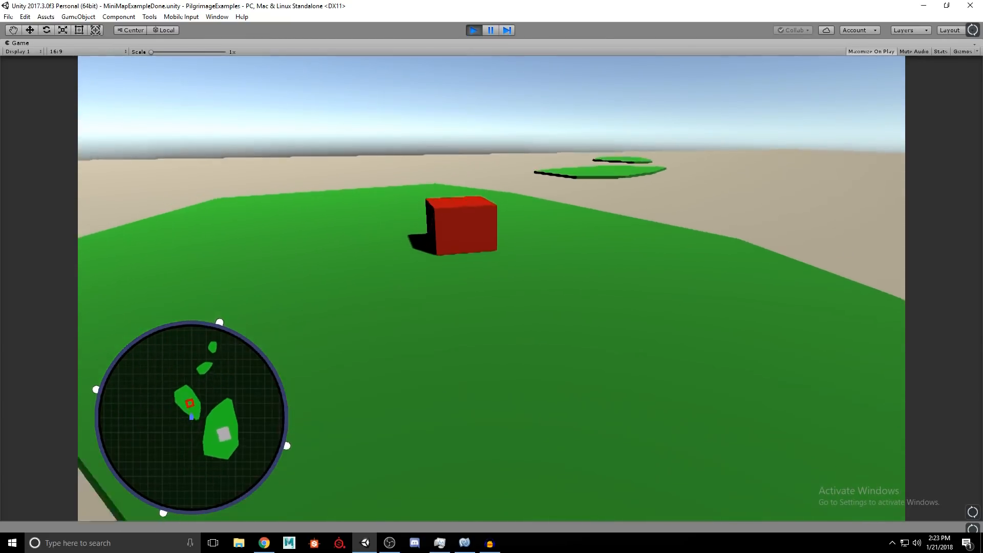
{"action": "key", "text": "s"}
{"action": "key", "text": "w"}
{"action": "key", "text": "w"}
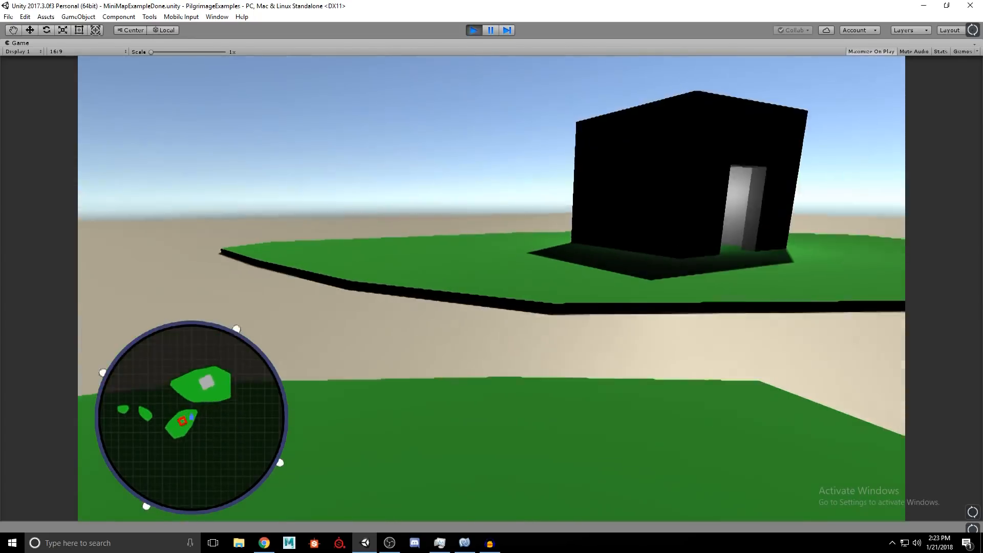
- Walk the player across to the building, go inside and come back out to compare the minimap's indoor and outdoor display
{"action": "key", "text": "w"}
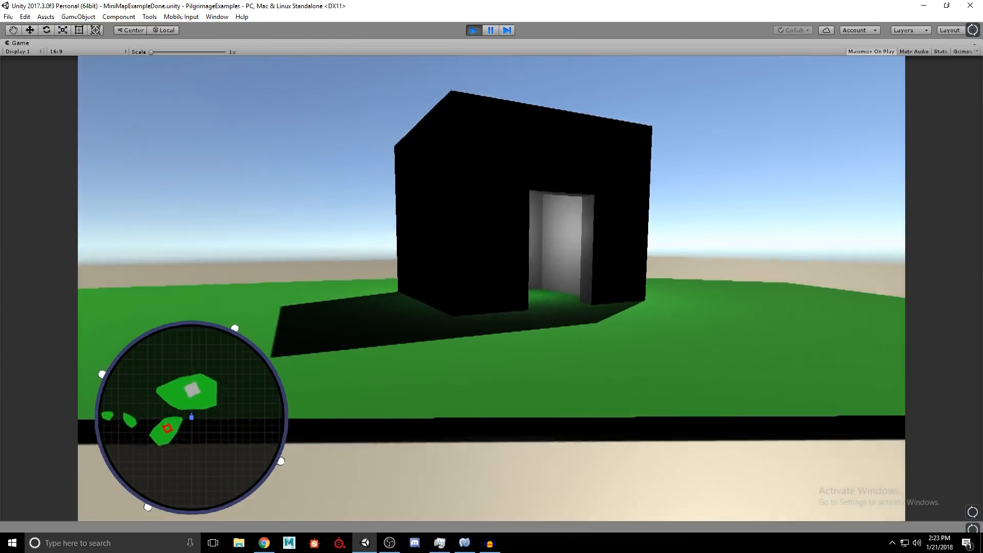
{"action": "key", "text": "w"}
{"action": "key", "text": "d"}
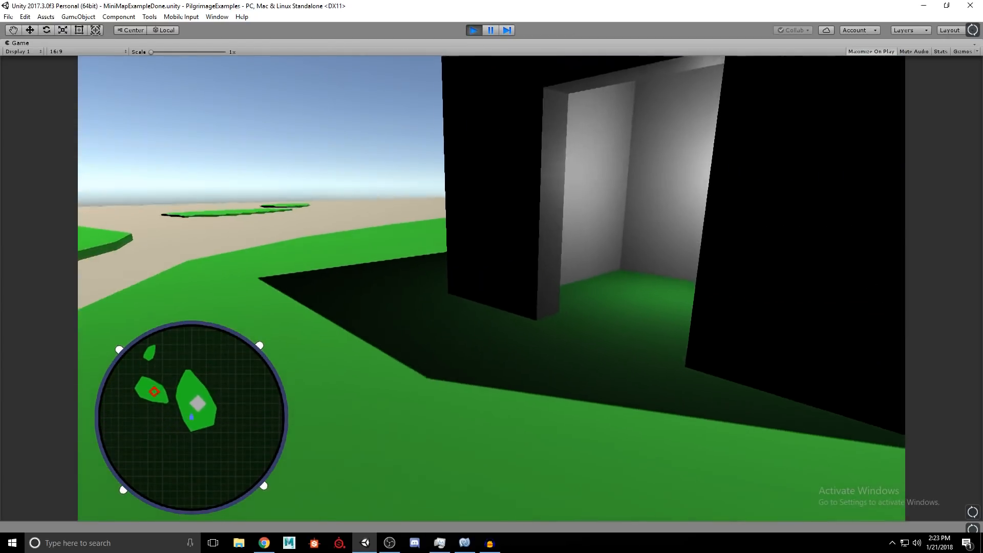
{"action": "key", "text": "w"}
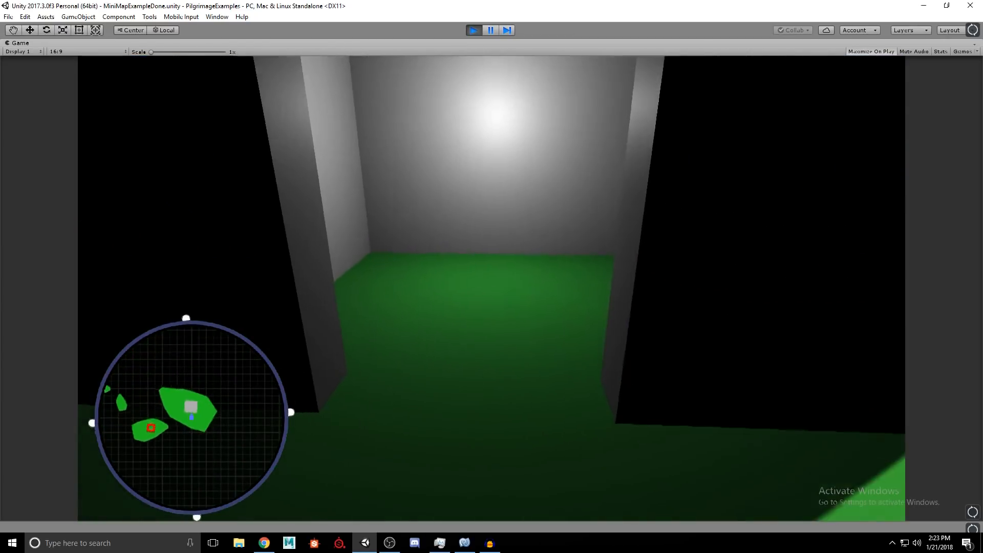
{"action": "key", "text": "w"}
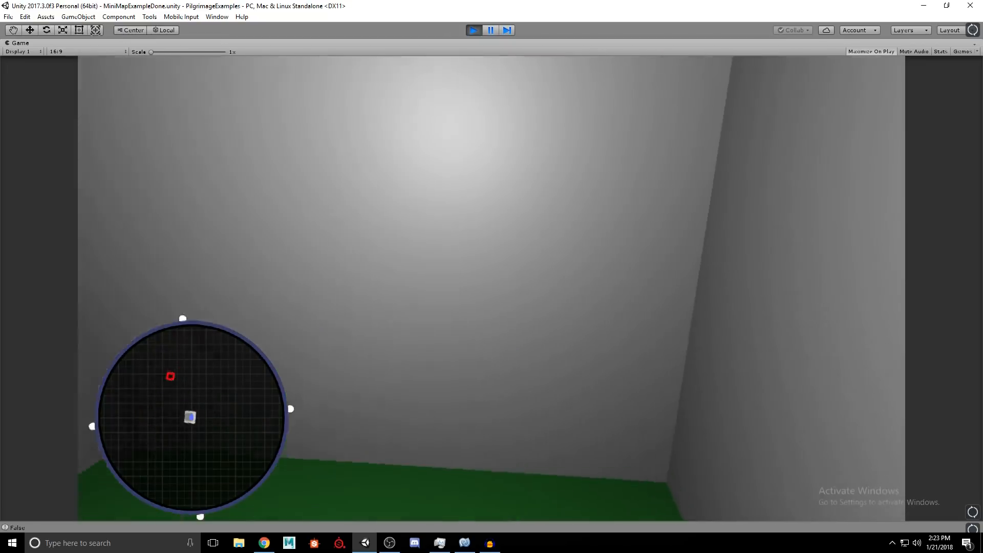
{"action": "key", "text": "w"}
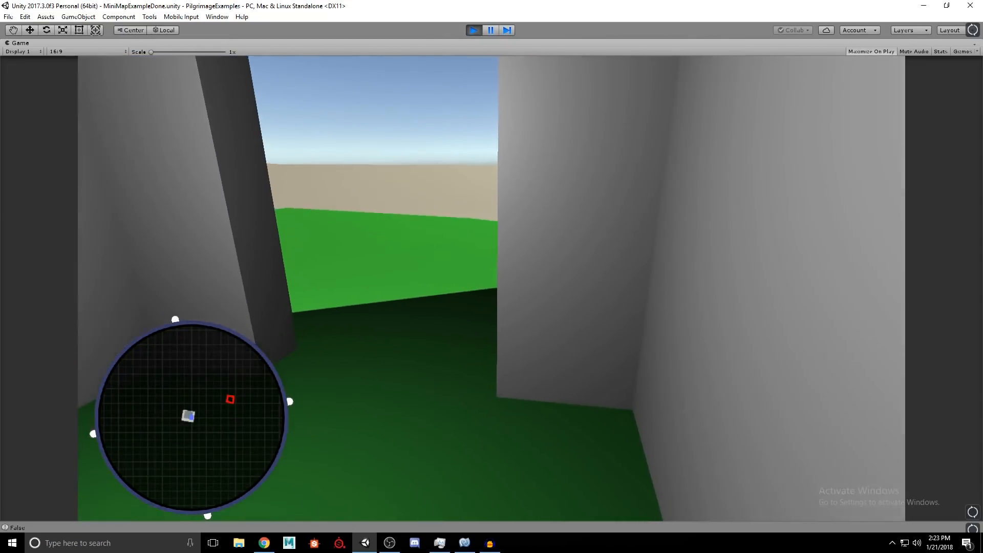
{"action": "key", "text": "w"}
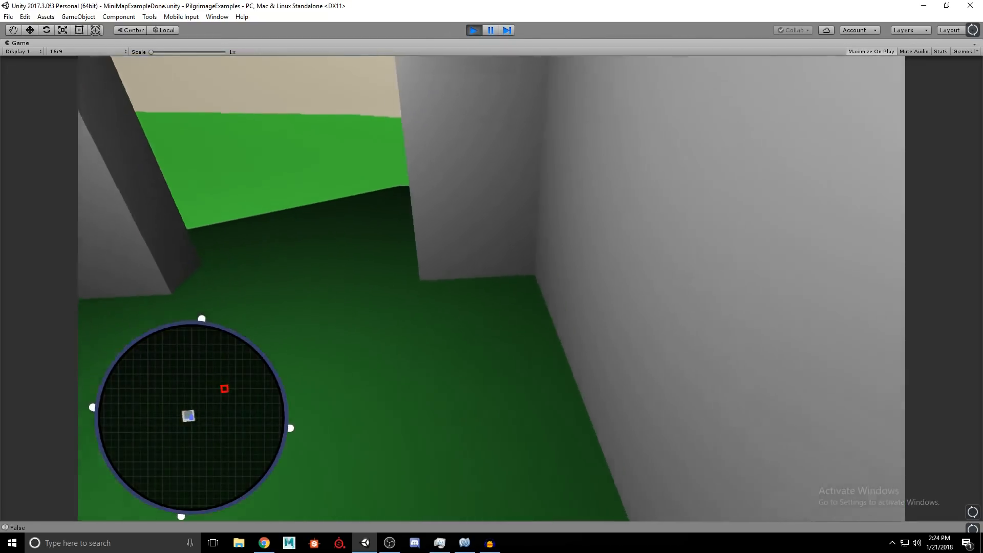
{"action": "key", "text": "w"}
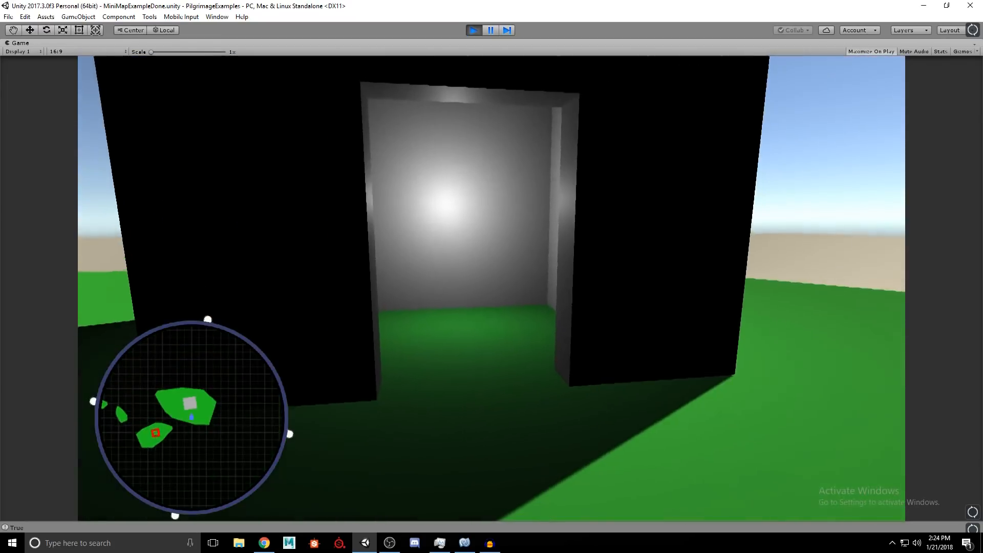
- Move the player between the islands and around the red cube to check the enemy and land markers on the minimap
{"action": "key", "text": "w"}
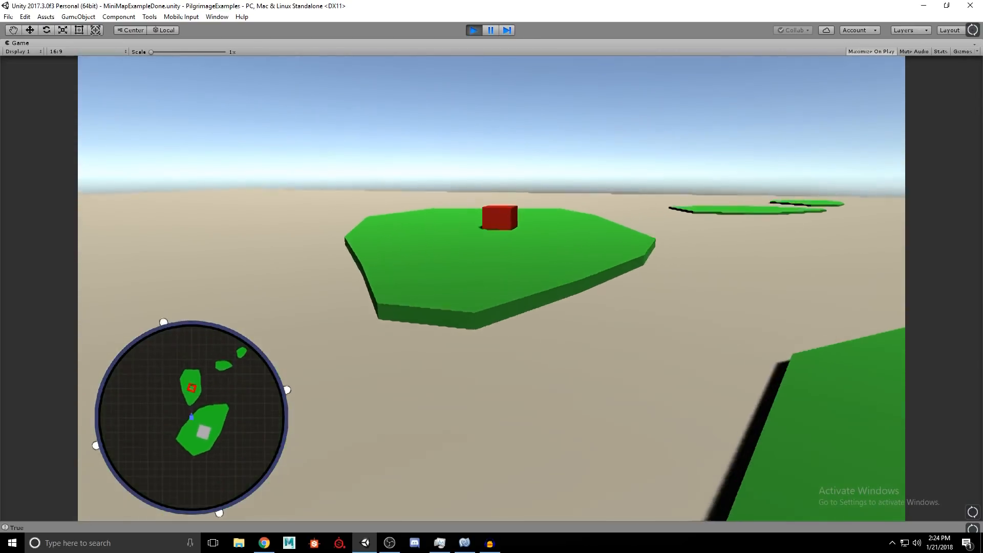
{"action": "key", "text": "w"}
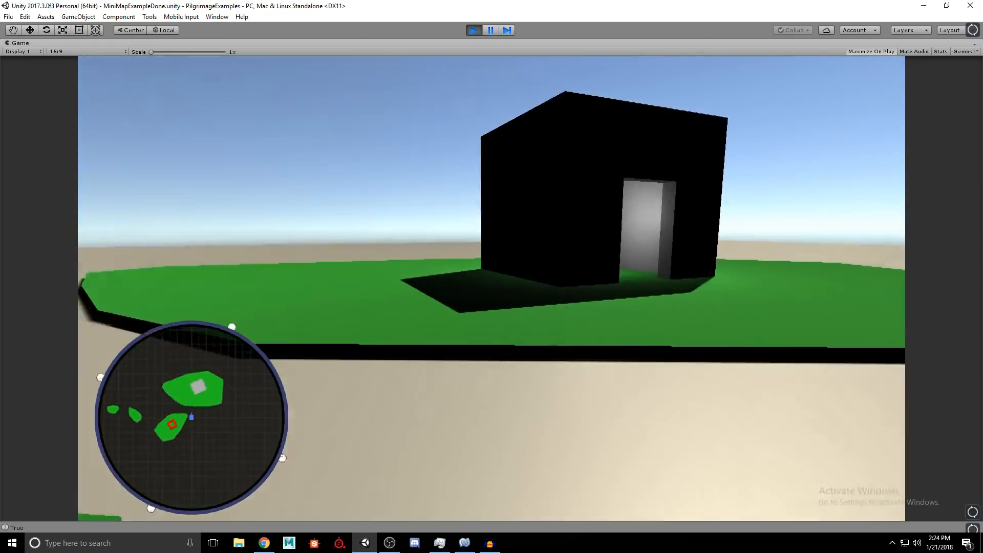
{"action": "key", "text": "w"}
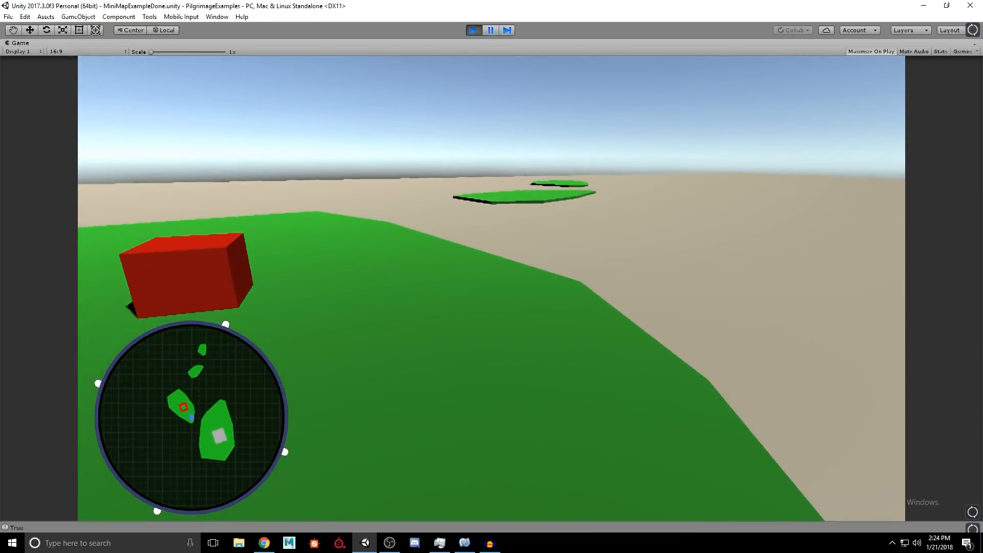
{"action": "key", "text": "a"}
{"action": "key", "text": "d"}
{"action": "key", "text": "s"}
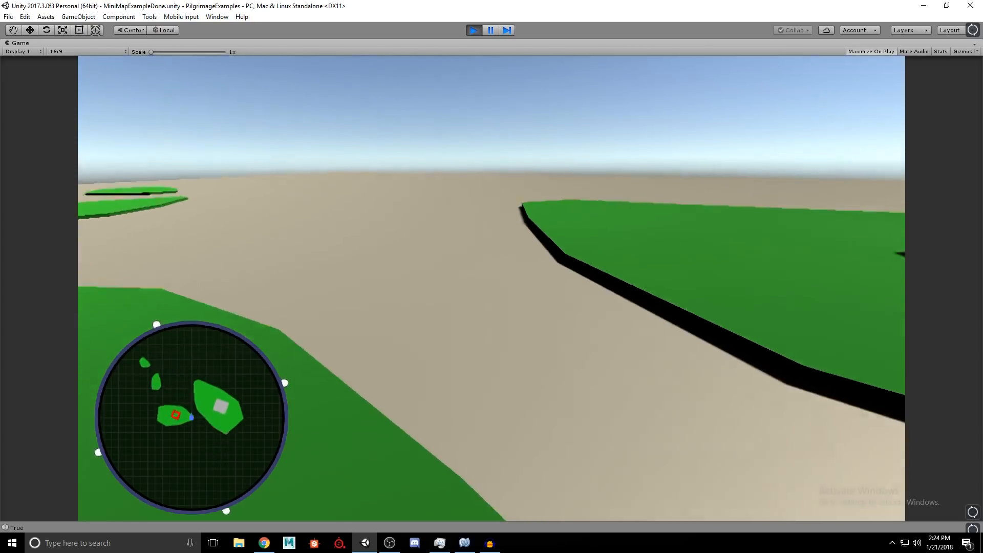
{"action": "key", "text": "d"}
- Walk the player back to the building's doorway to check its marker on the minimap
{"action": "key", "text": "w"}
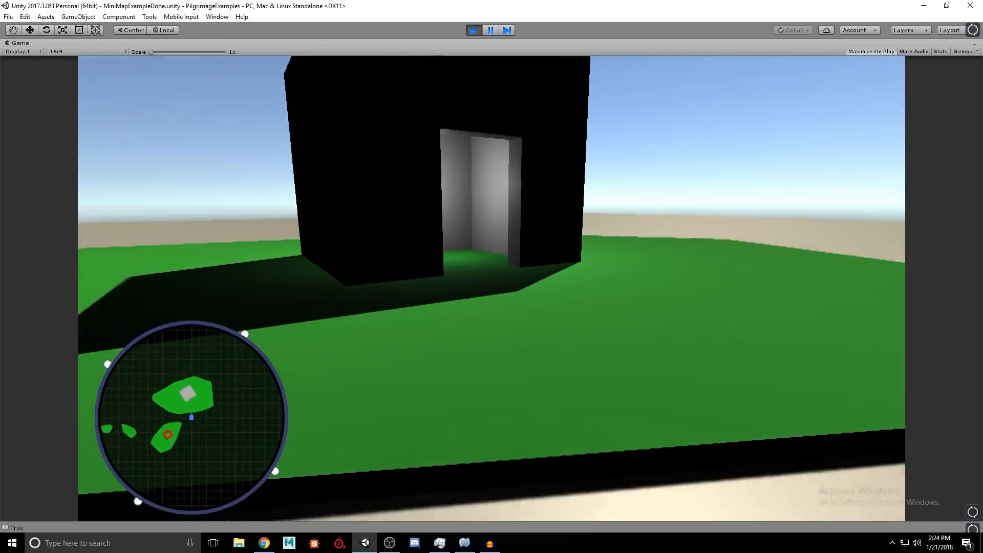
{"action": "key", "text": "d"}
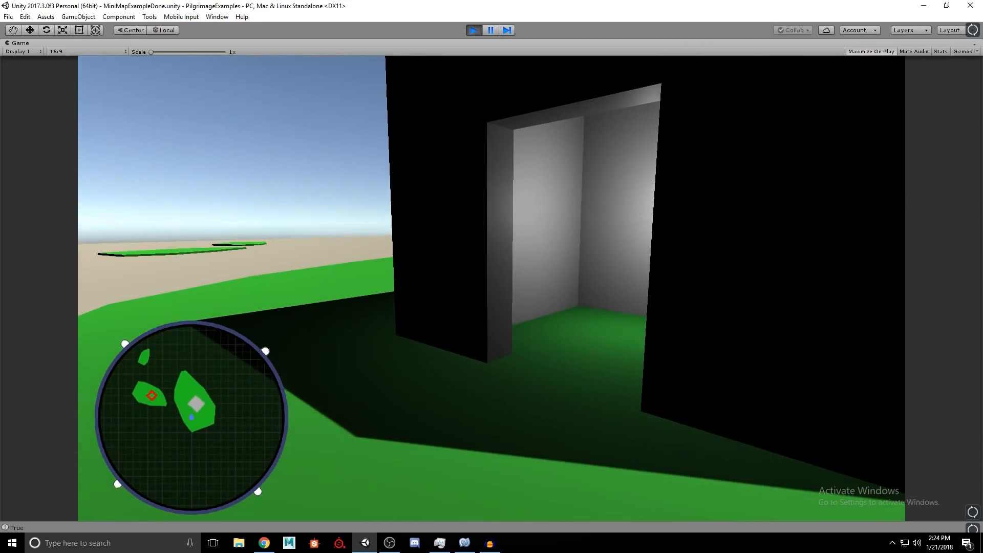
{"action": "key", "text": "w"}
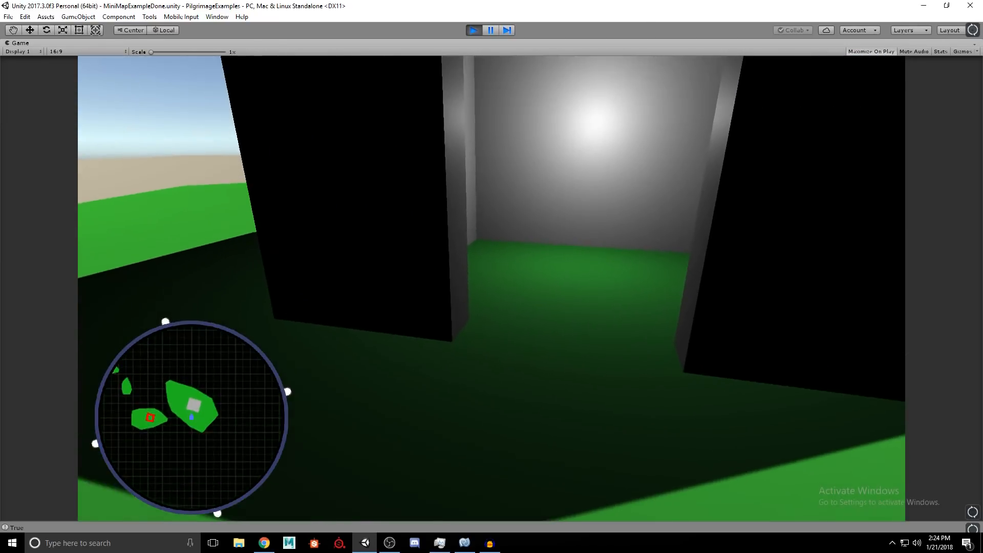
{"action": "key", "text": "w"}
{"action": "key", "text": "w"}
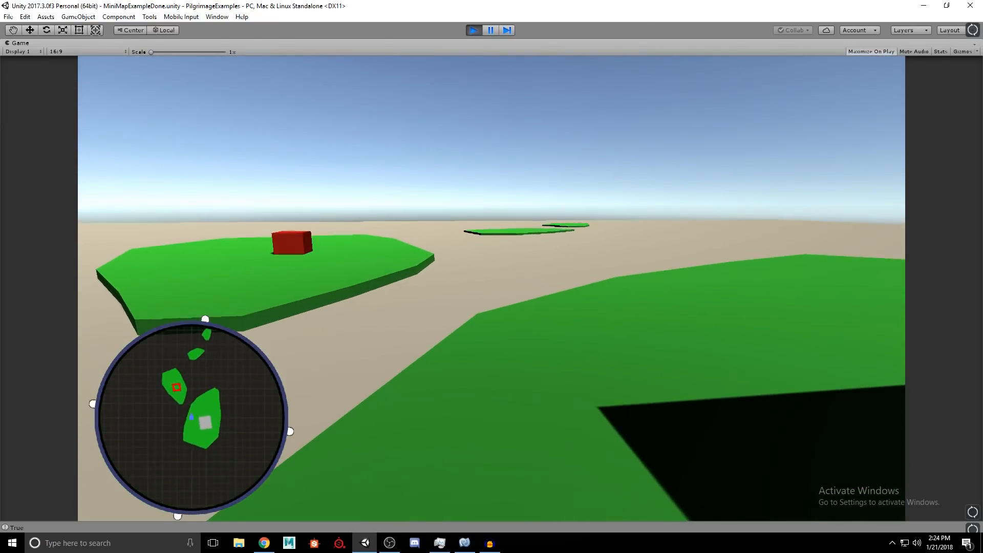
- Jump across to the red cube's island again and turn toward the building while watching the minimap rotate
{"action": "key", "text": "w"}
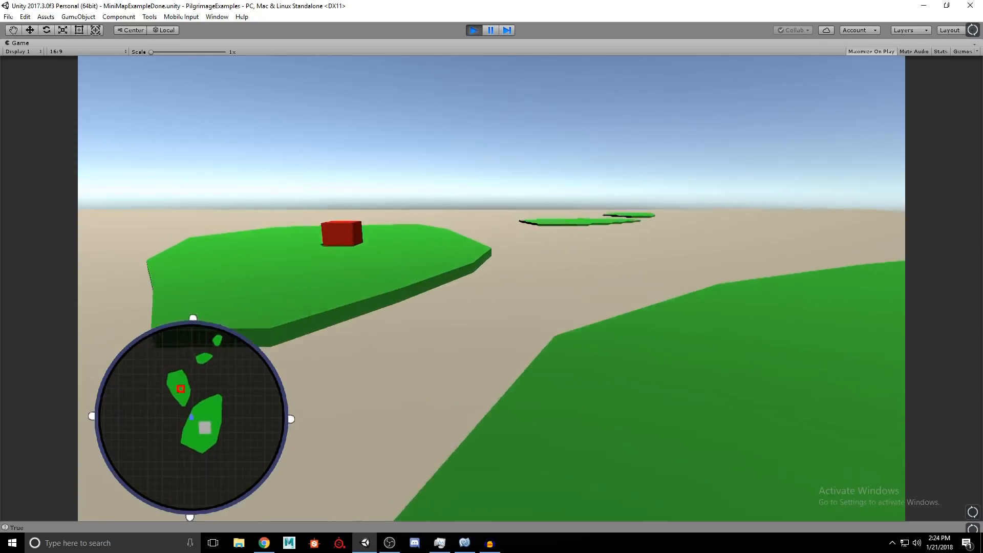
{"action": "key", "text": "space"}
{"action": "key", "text": "w"}
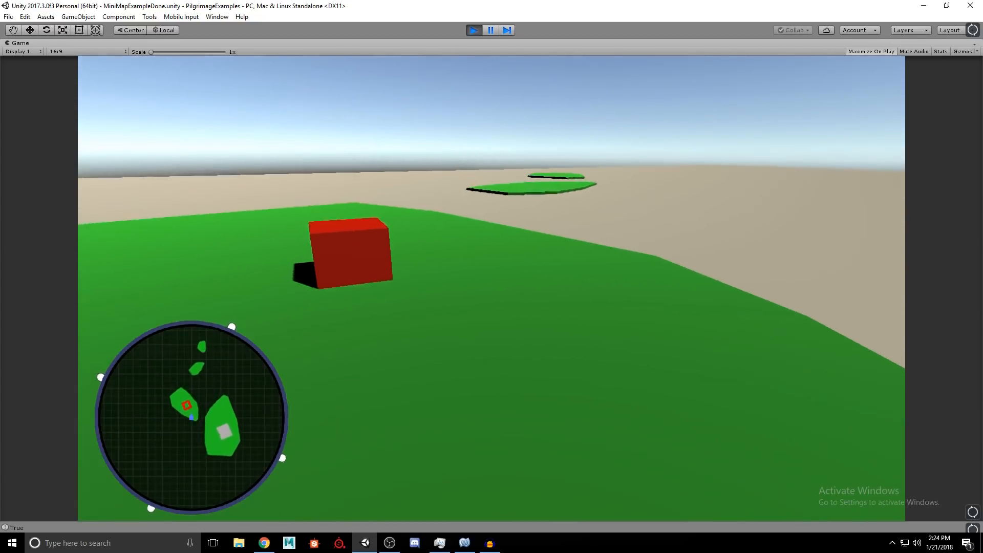
{"action": "key", "text": "d"}
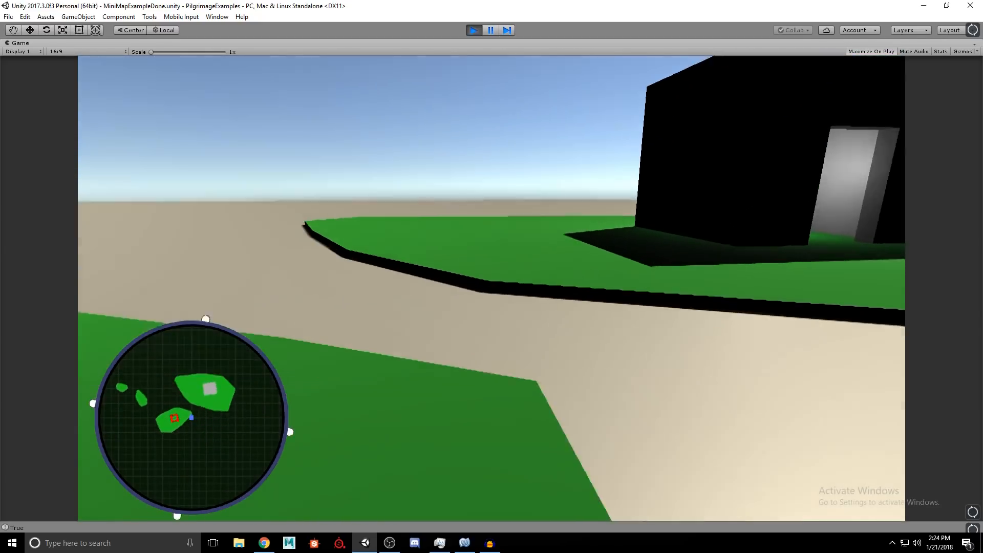
- Stop the running game and reopen the MiniMapExample scene
{"action": "key", "text": "Escape"}
{"action": "left_click", "coordinate": [473, 33]}
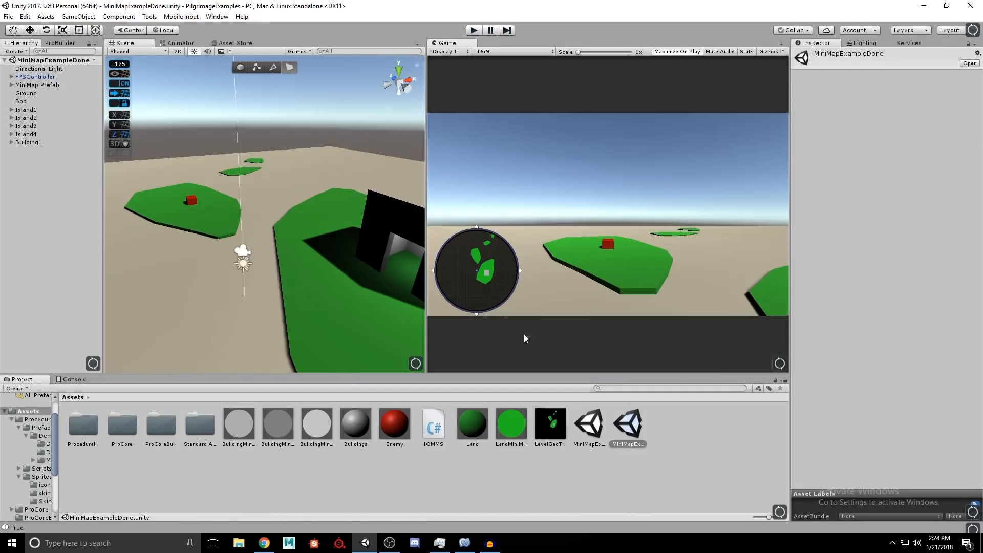
{"action": "double_click", "coordinate": [594, 431]}
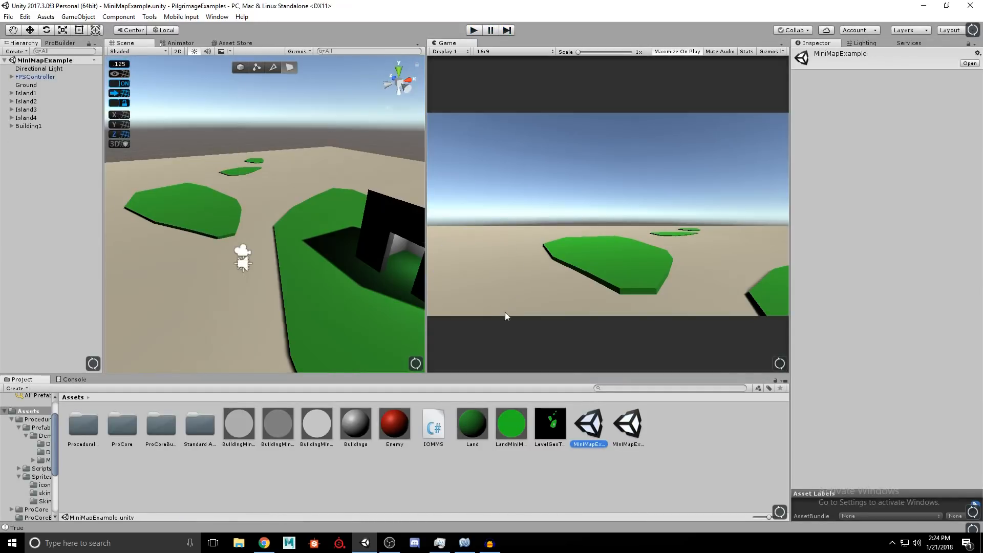
- Find Procedural MiniMap among the Asset Store downloads, widening the store view, and open its product page
{"action": "left_click", "coordinate": [236, 43]}
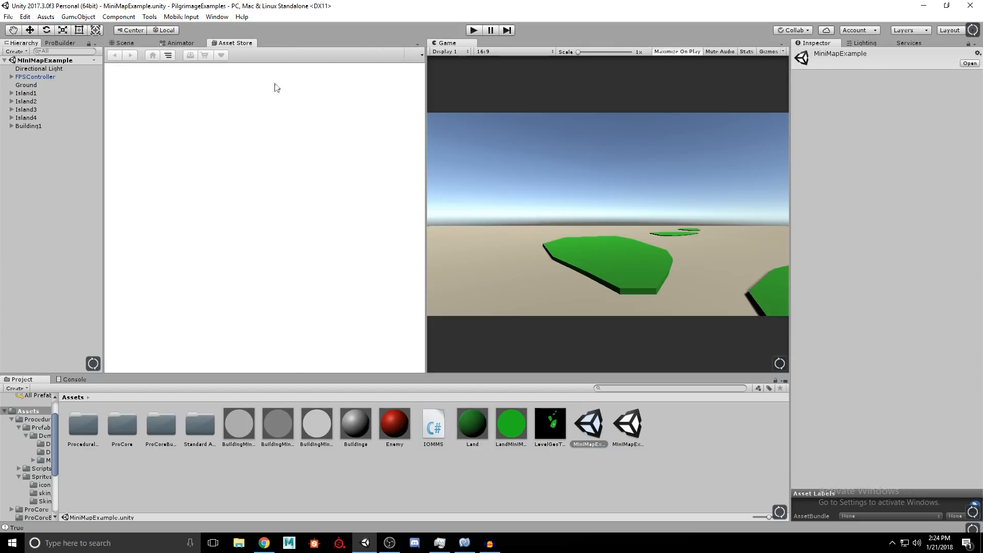
{"action": "left_click", "coordinate": [190, 55]}
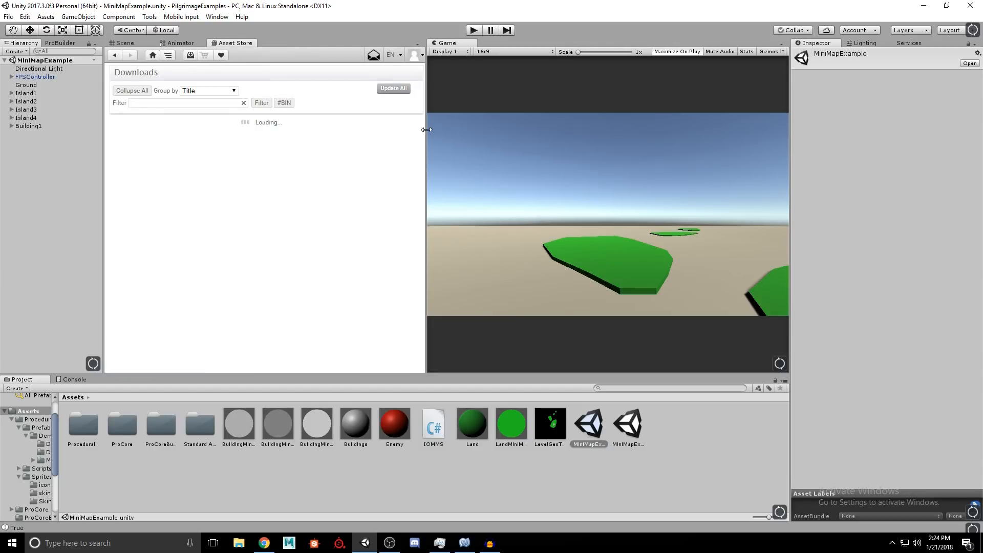
{"action": "left_click_drag", "start_coordinate": [426, 129], "coordinate": [587, 153]}
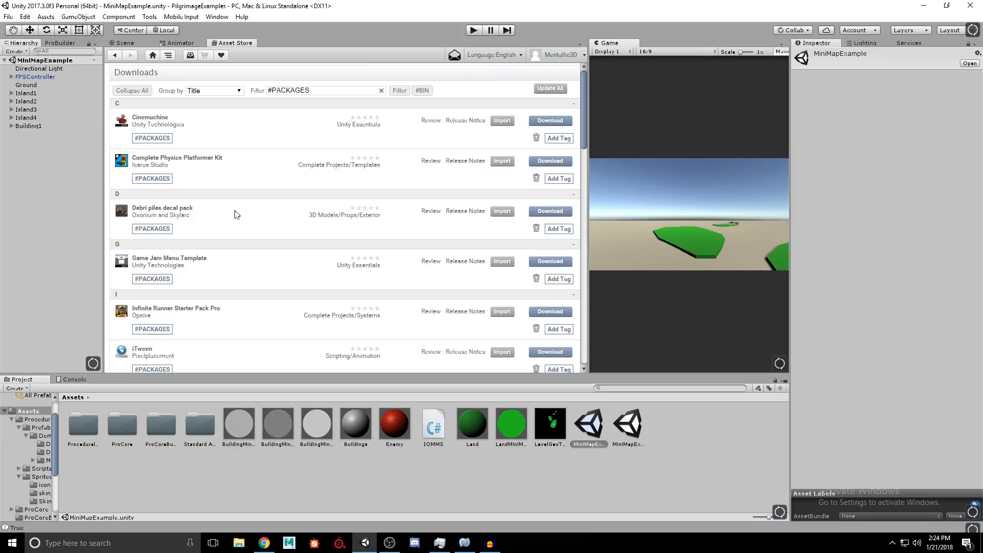
{"action": "scroll", "coordinate": [237, 214], "scroll_direction": "down", "scroll_amount": 10}
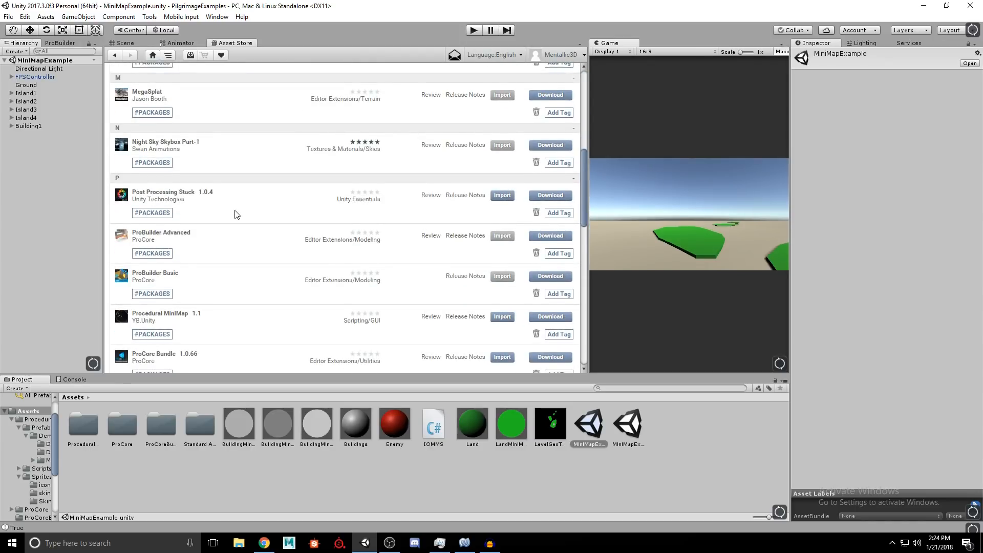
{"action": "scroll", "coordinate": [237, 214], "scroll_direction": "down", "scroll_amount": 2}
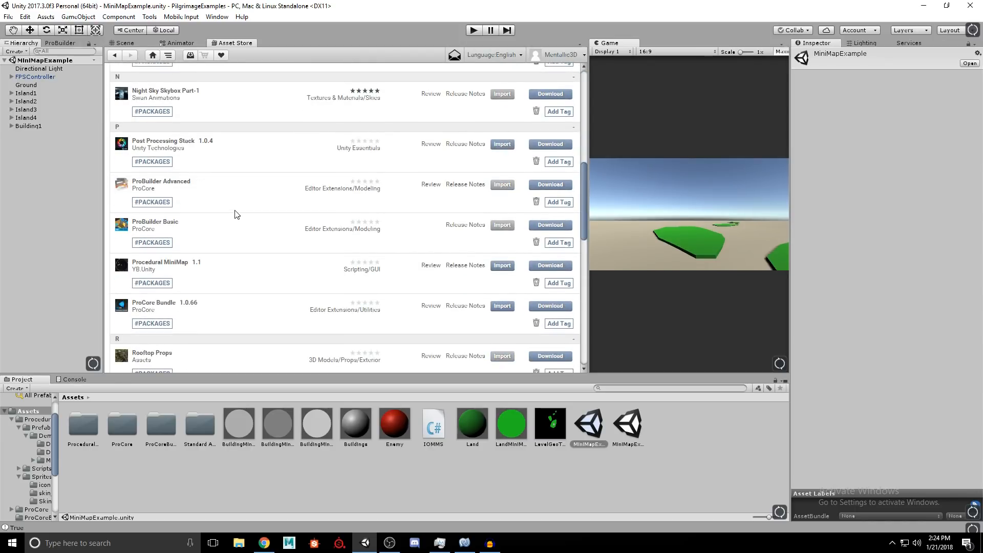
{"action": "left_click", "coordinate": [173, 262]}
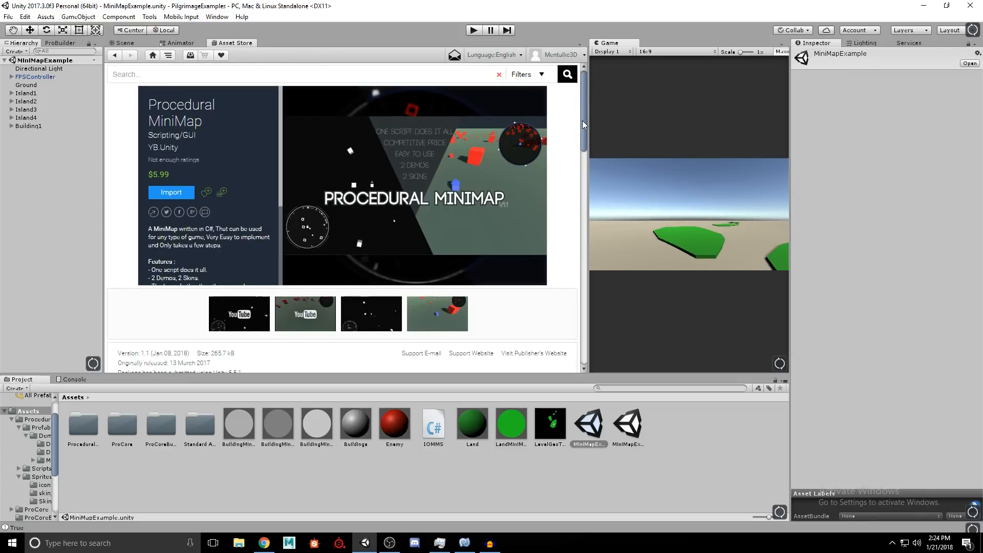
- Examine the black-and-white minimap demo picture on the Procedural MiniMap page and return to the product description
{"action": "left_click", "coordinate": [370, 314]}
{"action": "scroll", "coordinate": [445, 262], "scroll_direction": "down", "scroll_amount": 2}
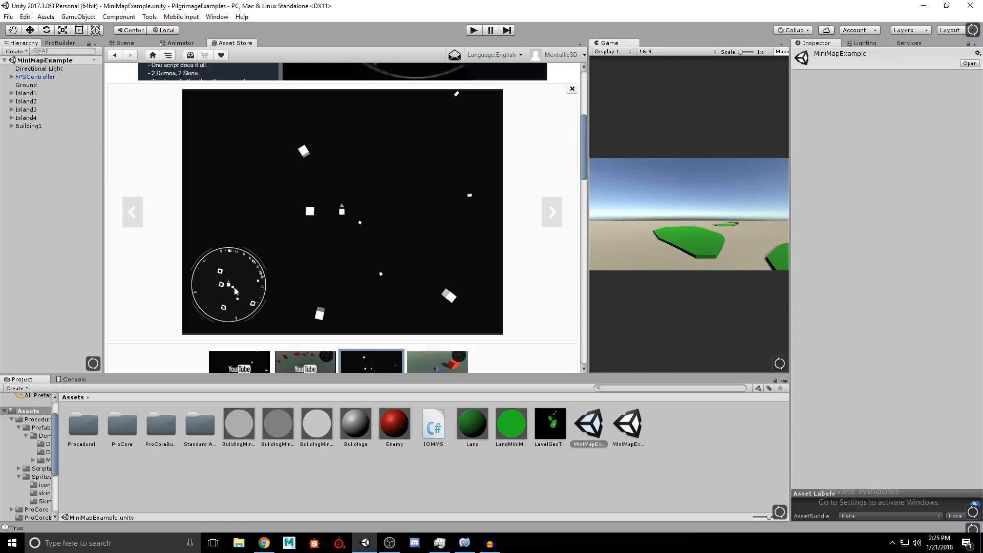
{"action": "scroll", "coordinate": [408, 211], "scroll_direction": "up", "scroll_amount": 4}
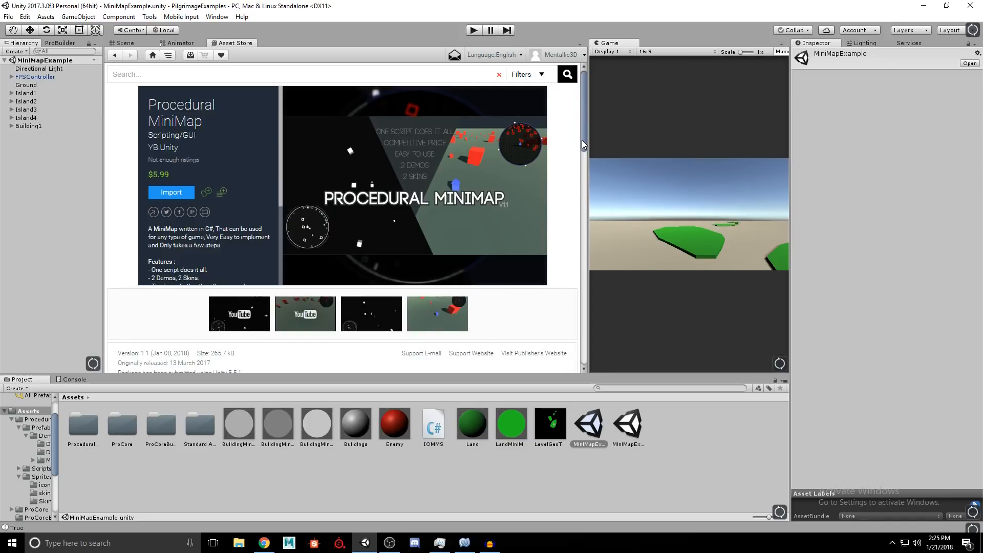
{"action": "mouse_move", "coordinate": [581, 140]}
{"action": "left_mouse_down"}
{"action": "mouse_move", "coordinate": [575, 219]}
{"action": "mouse_move", "coordinate": [579, 127]}
{"action": "left_mouse_up"}
- Return to the Asset Store downloads and locate the Procedural MiniMap package's download and import options
{"action": "left_click", "coordinate": [191, 56]}
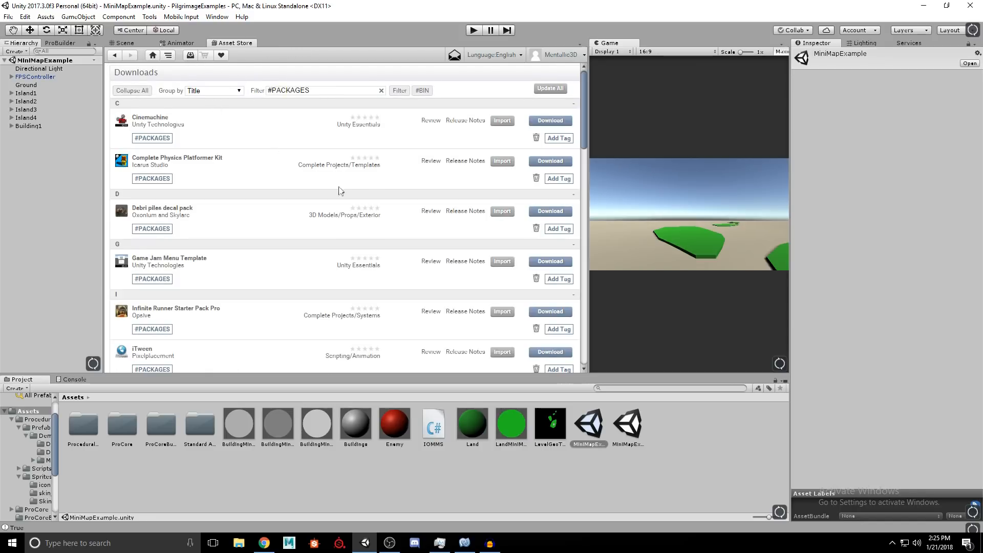
{"action": "scroll", "coordinate": [256, 249], "scroll_direction": "down", "scroll_amount": 10}
{"action": "scroll", "coordinate": [256, 250], "scroll_direction": "down", "scroll_amount": 5}
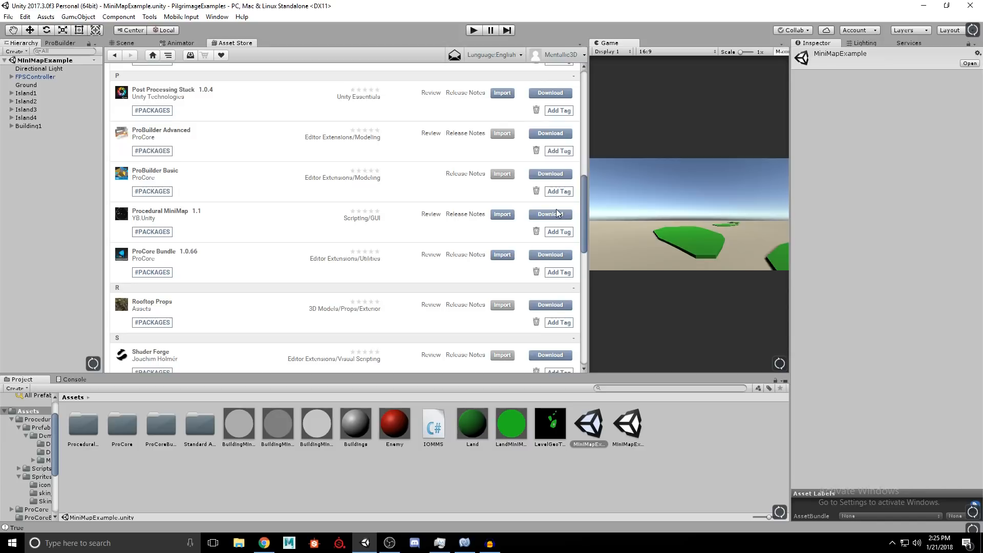
- Return to the scene view, enlarge the game view, and read the HowToUse notes in the ProceduralMiniMap folder
{"action": "left_click", "coordinate": [127, 43]}
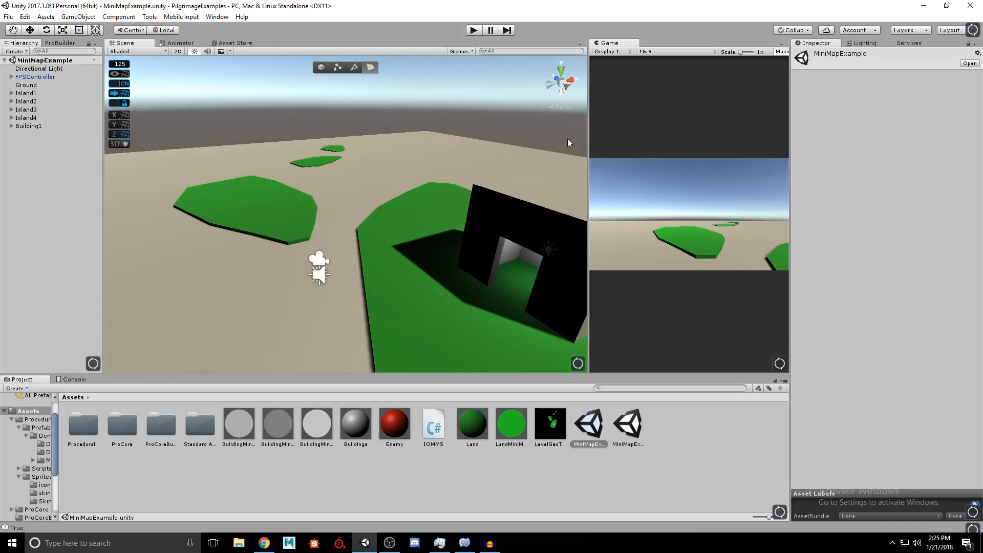
{"action": "left_click_drag", "start_coordinate": [587, 139], "coordinate": [408, 139]}
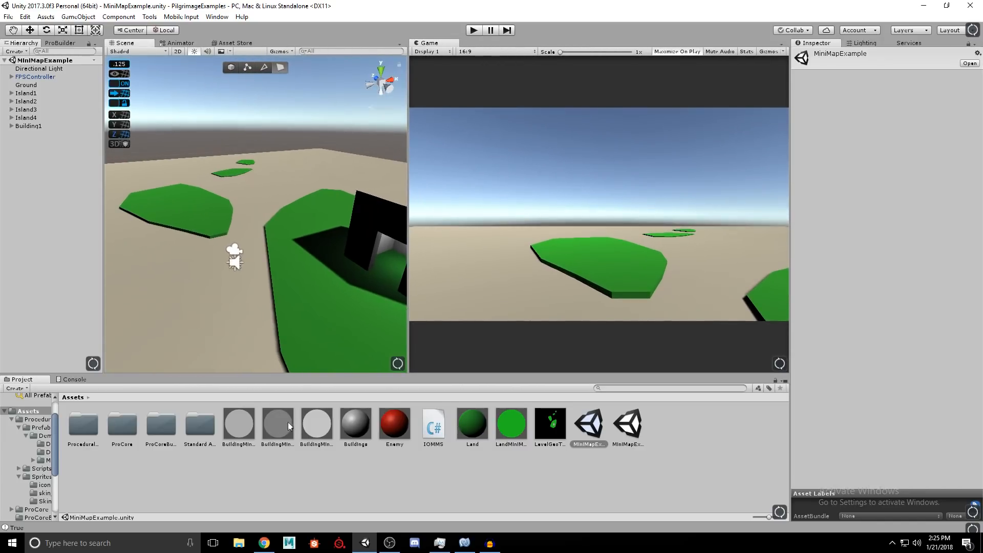
{"action": "double_click", "coordinate": [84, 428]}
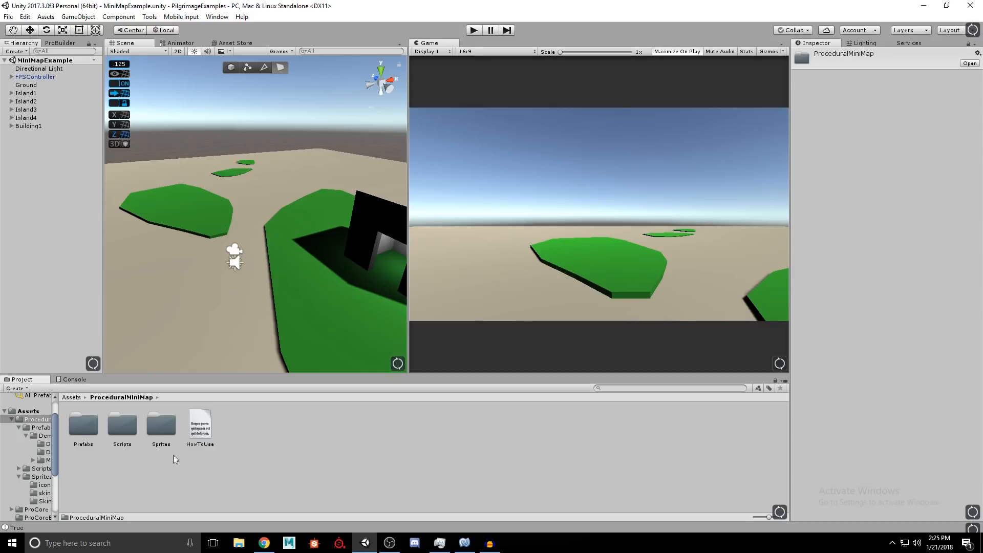
{"action": "left_click", "coordinate": [205, 441]}
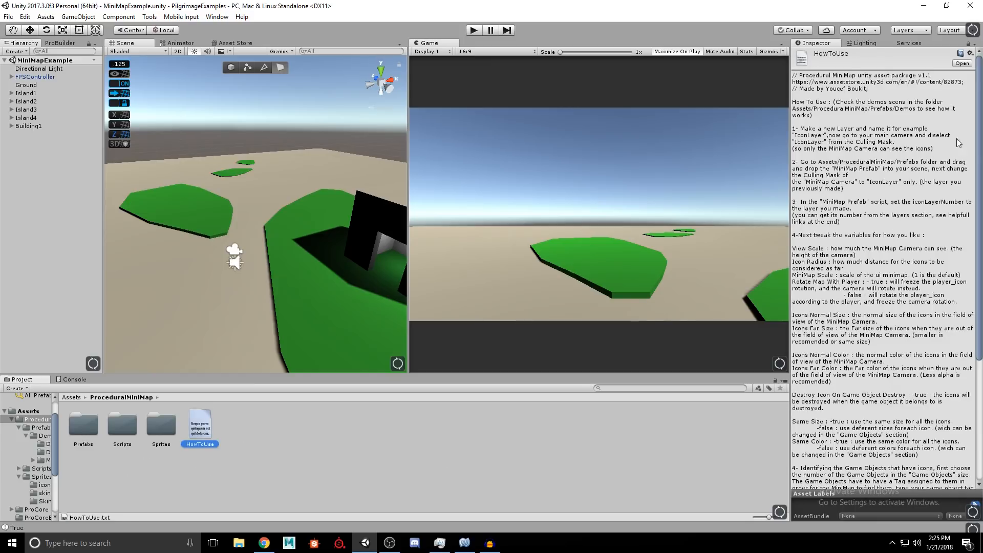
{"action": "mouse_move", "coordinate": [979, 133]}
{"action": "left_mouse_down"}
{"action": "mouse_move", "coordinate": [979, 257]}
{"action": "mouse_move", "coordinate": [970, 129]}
{"action": "left_mouse_up"}
- Add the Demo1 prefab from ProceduralMiniMap/Prefabs/Demos/Demo1 to the MiniMapExample scene hierarchy
{"action": "double_click", "coordinate": [90, 426]}
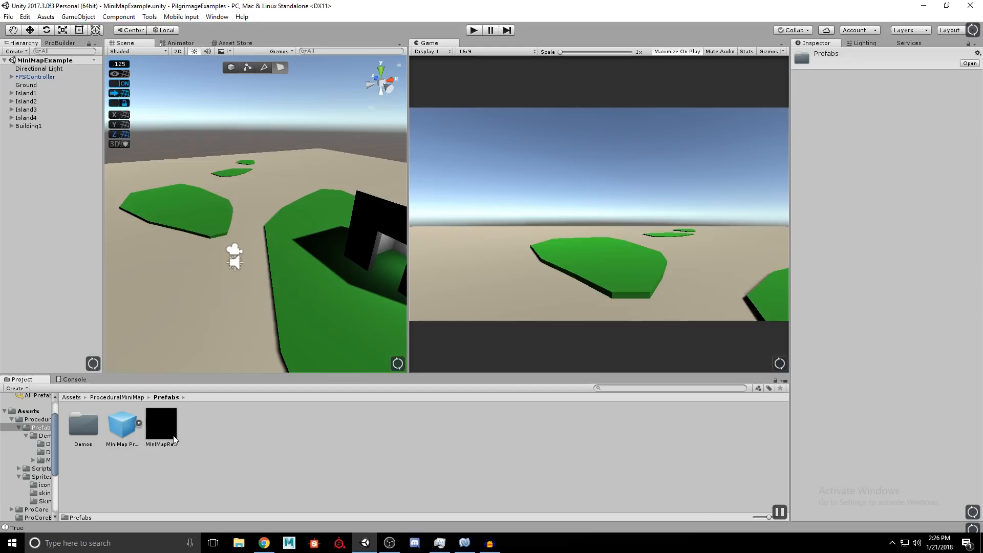
{"action": "double_click", "coordinate": [89, 426]}
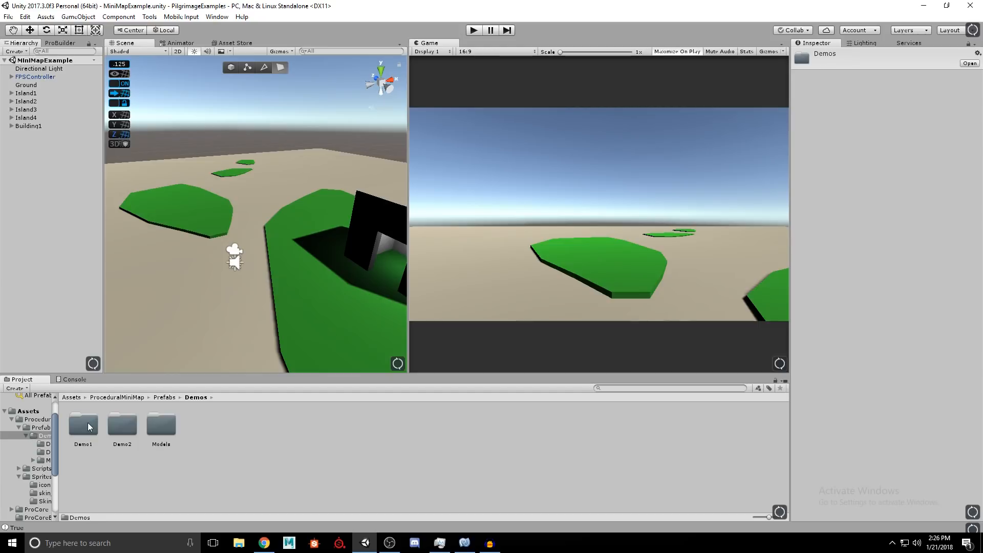
{"action": "double_click", "coordinate": [93, 430]}
{"action": "left_click_drag", "start_coordinate": [121, 423], "coordinate": [47, 192]}
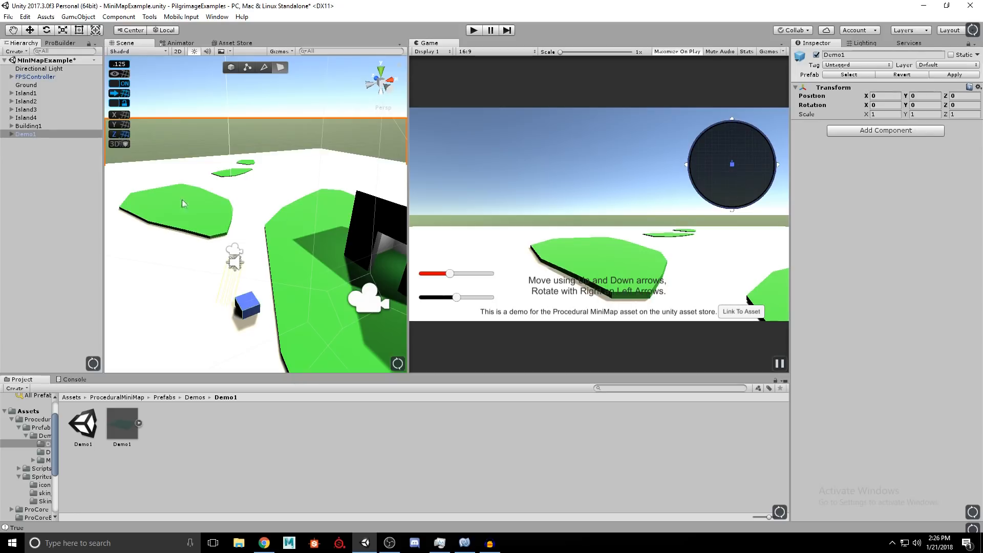
- Move MiniMap Prefab out of Demo1 to the scene's top level below FPSController, agreeing to break the prefab instance
{"action": "left_click", "coordinate": [11, 134]}
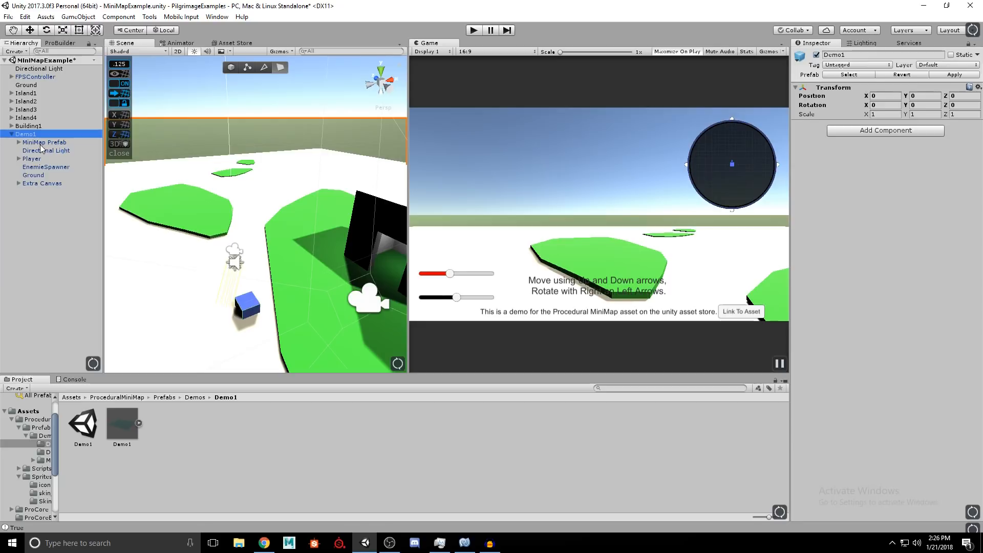
{"action": "left_click", "coordinate": [48, 143]}
{"action": "left_click_drag", "start_coordinate": [48, 144], "coordinate": [54, 89]}
{"action": "left_click_drag", "start_coordinate": [53, 86], "coordinate": [55, 81]}
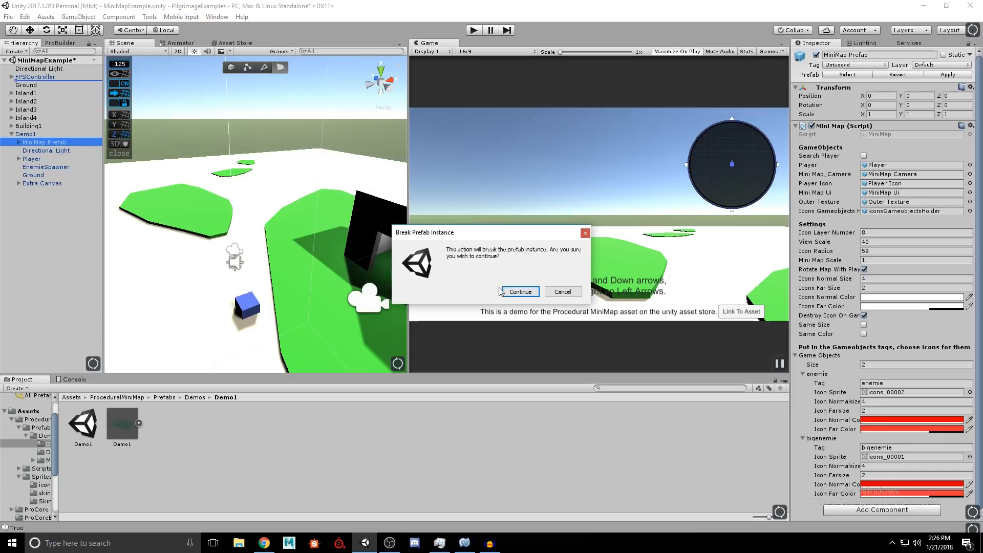
{"action": "left_click", "coordinate": [517, 292]}
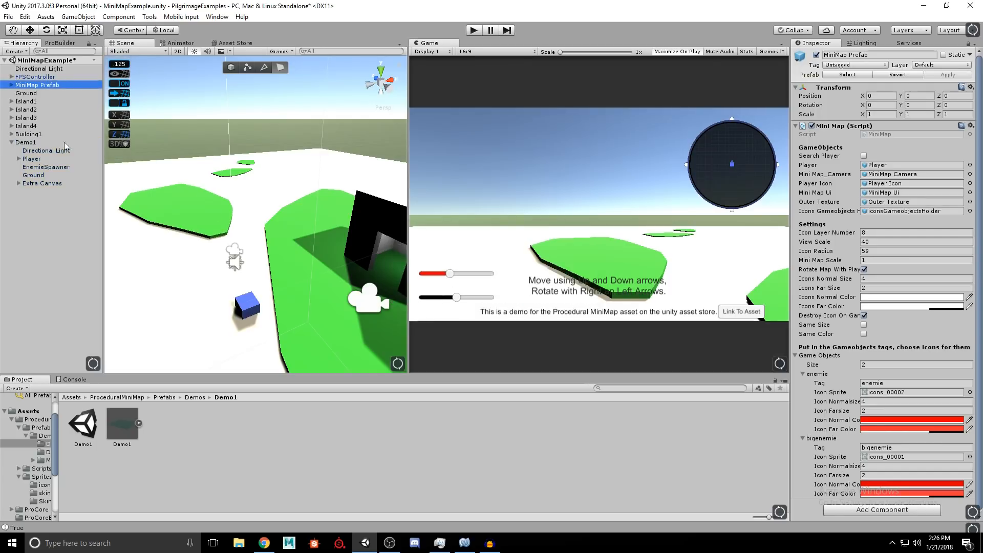
- Delete Demo1 and all its remaining child objects from the scene
{"action": "left_click", "coordinate": [30, 142]}
{"action": "left_click", "coordinate": [38, 185], "text": "shift"}
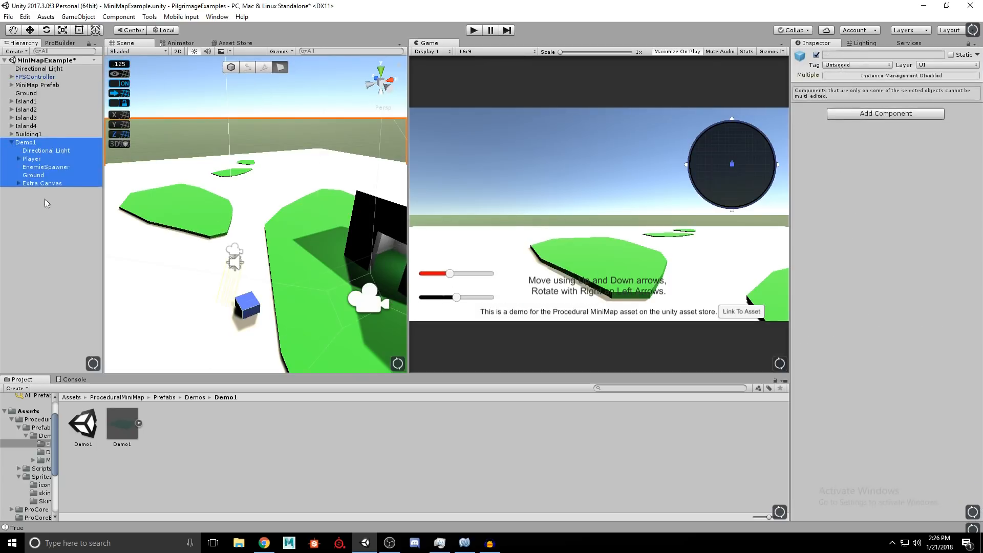
{"action": "key", "text": "Delete"}
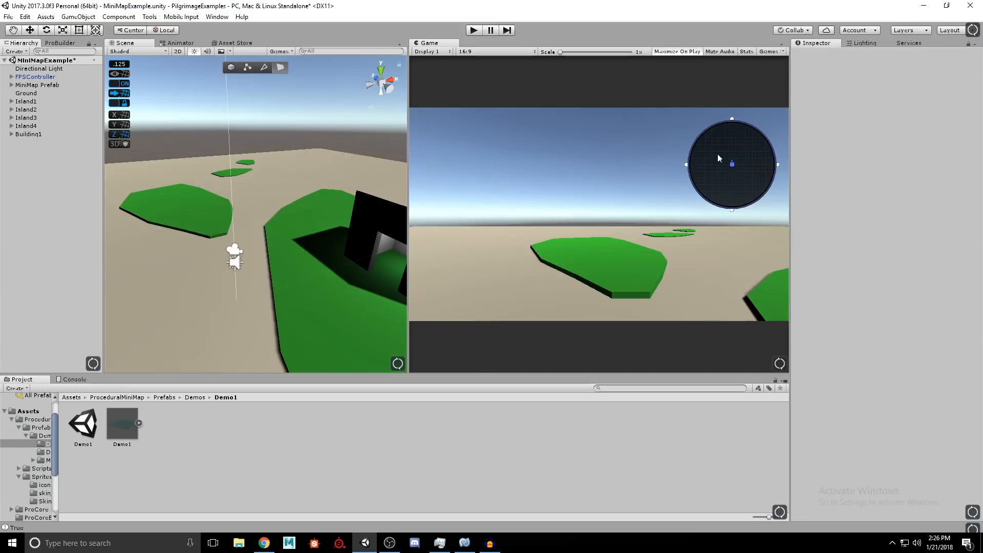
- Run the game, walk around the building while watching the minimap, and stop play mode
{"action": "left_click", "coordinate": [475, 30]}
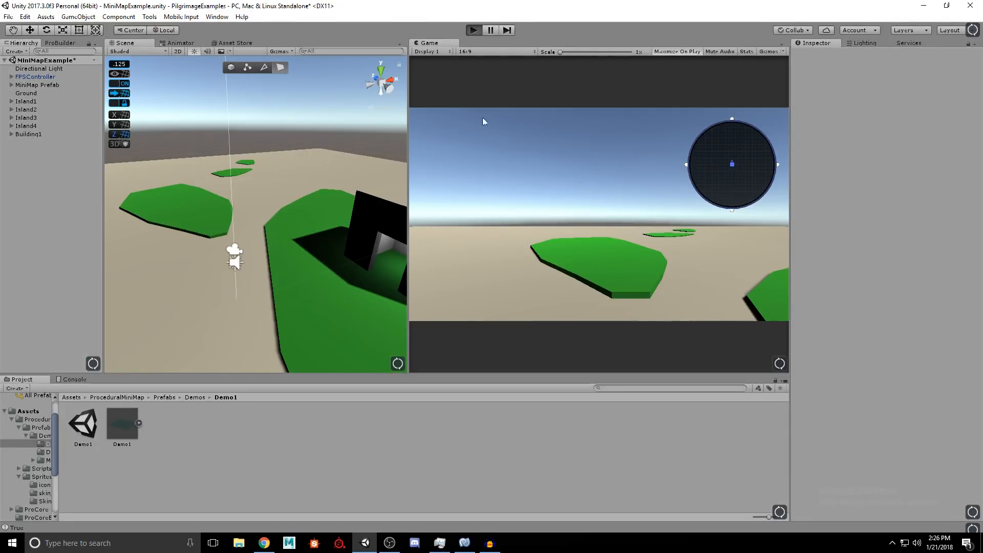
{"action": "key", "text": "w"}
{"action": "key", "text": "space"}
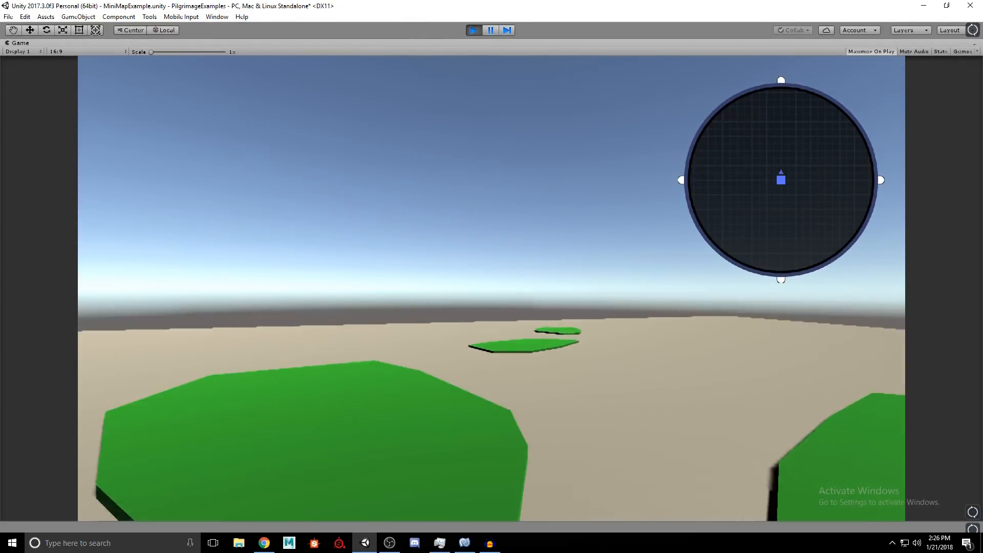
{"action": "key", "text": "w"}
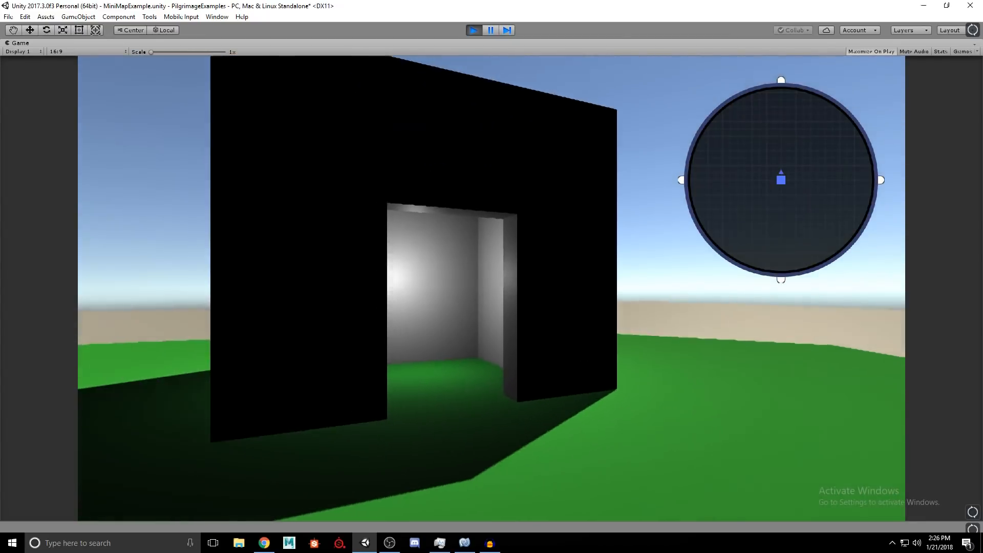
{"action": "key", "text": "d"}
{"action": "key", "text": "s"}
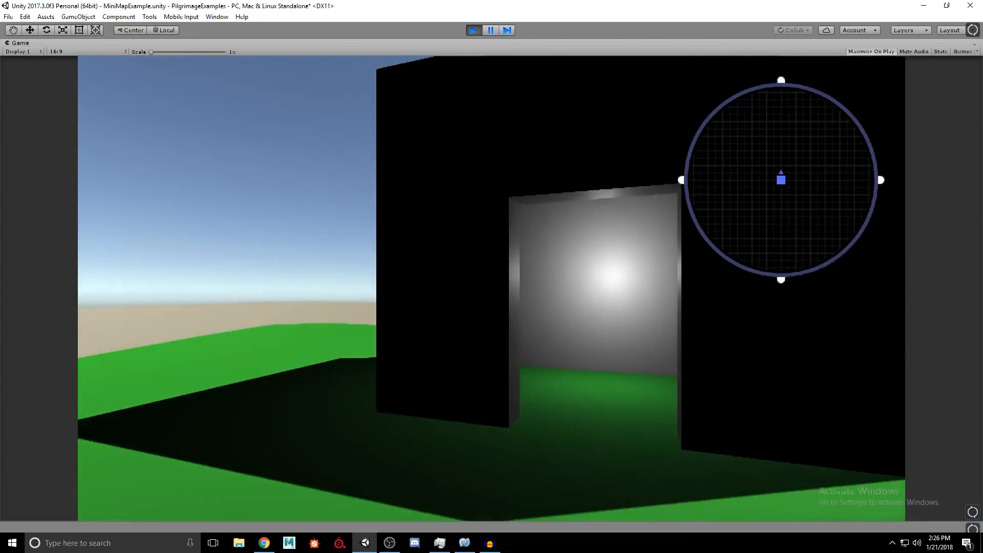
{"action": "key", "text": "d"}
{"action": "key", "text": "a"}
{"action": "key", "text": "d"}
{"action": "key", "text": "d"}
{"action": "key", "text": "d"}
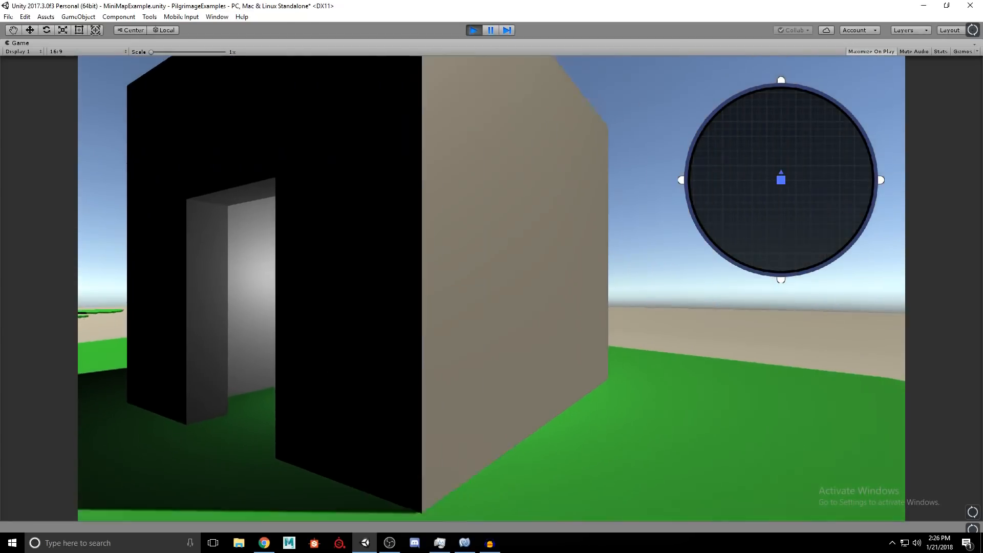
{"action": "key", "text": "s"}
{"action": "key", "text": "Escape"}
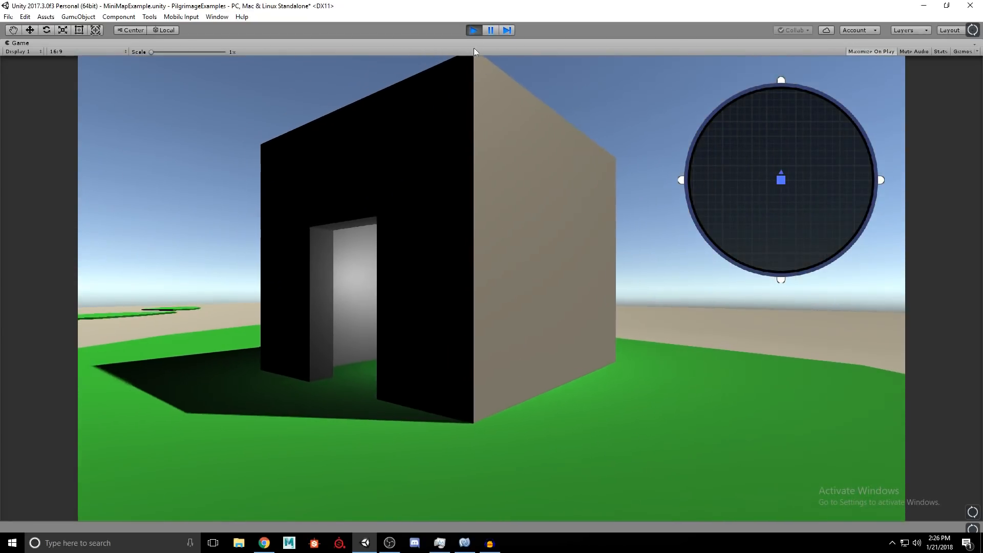
{"action": "left_click", "coordinate": [474, 31]}
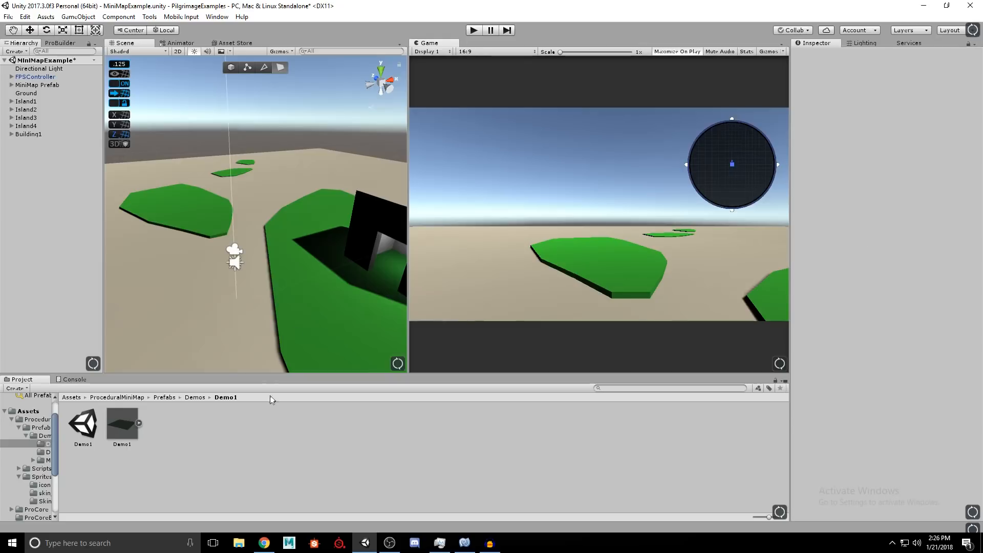
{"action": "left_click", "coordinate": [31, 85]}
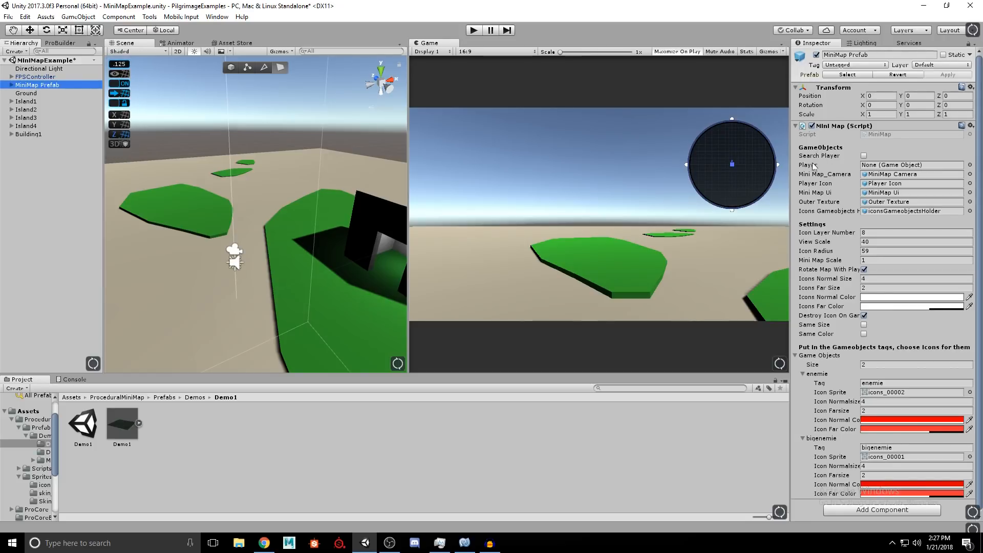
{"action": "left_click_drag", "start_coordinate": [55, 80], "coordinate": [902, 167]}
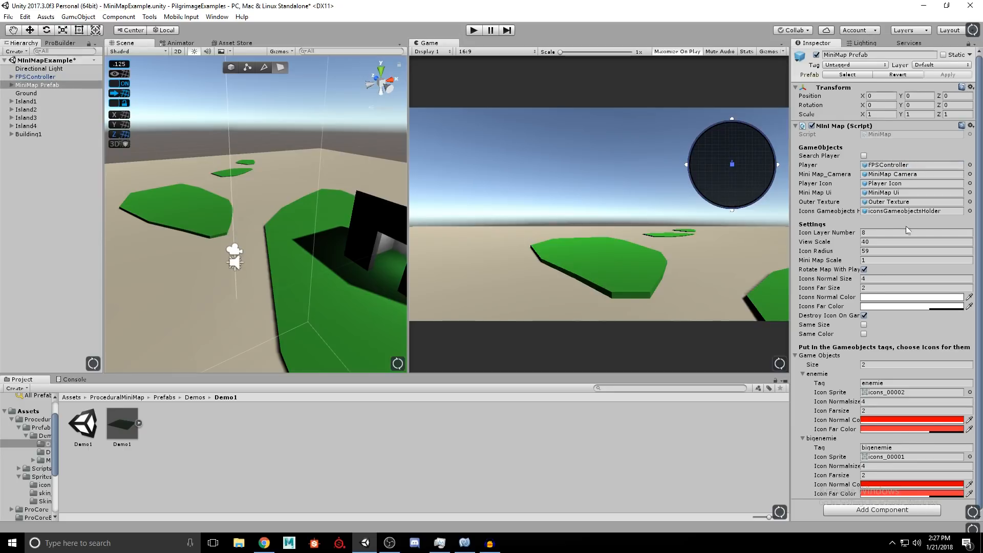
{"action": "left_click", "coordinate": [12, 84]}
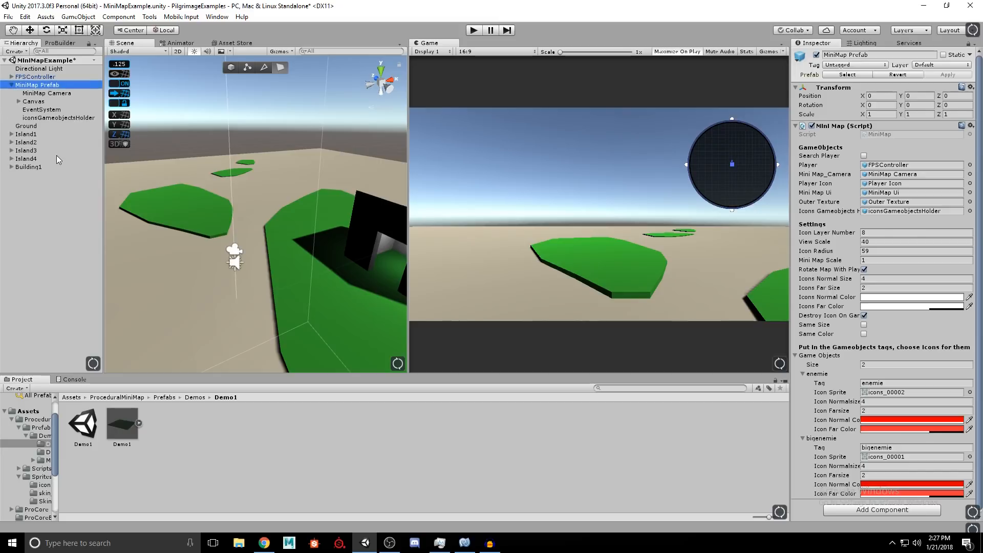
{"action": "left_click", "coordinate": [35, 94]}
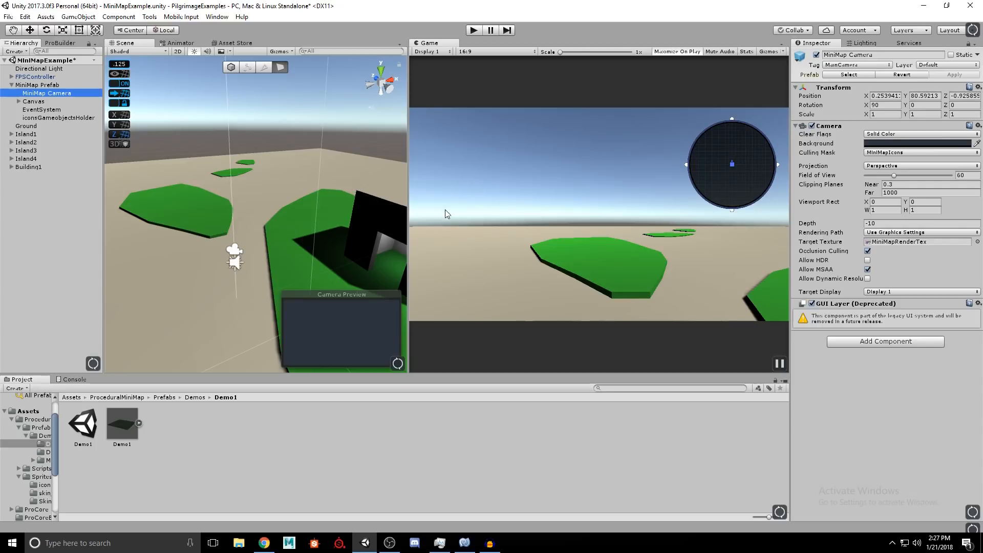
{"action": "left_click", "coordinate": [854, 65]}
{"action": "left_click", "coordinate": [853, 76]}
- Playtest the scene again, turning and moving the player to check the minimap's rotation, and stop the game
{"action": "left_click", "coordinate": [474, 29]}
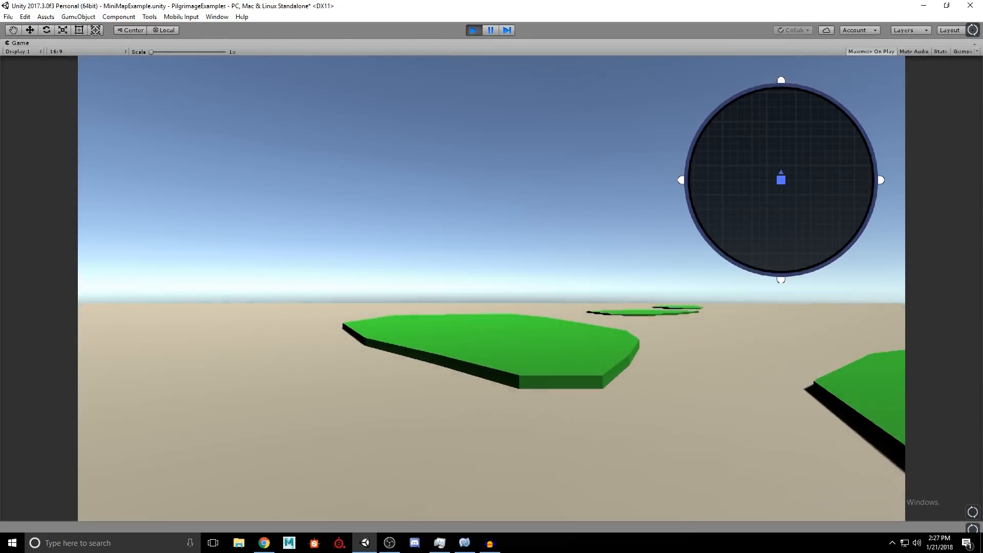
{"action": "key", "text": "w"}
{"action": "key", "text": "w"}
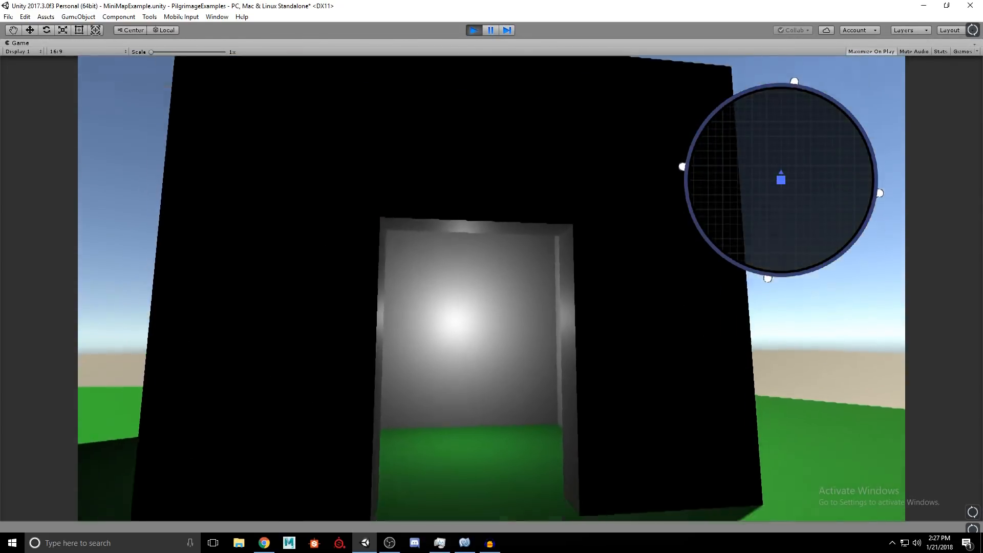
{"action": "key", "text": "d"}
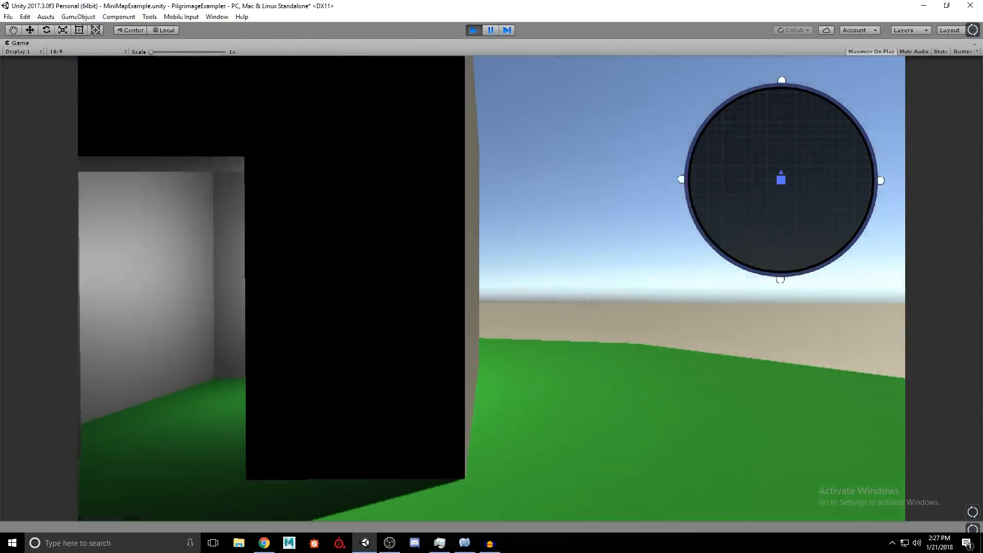
{"action": "key", "text": "w"}
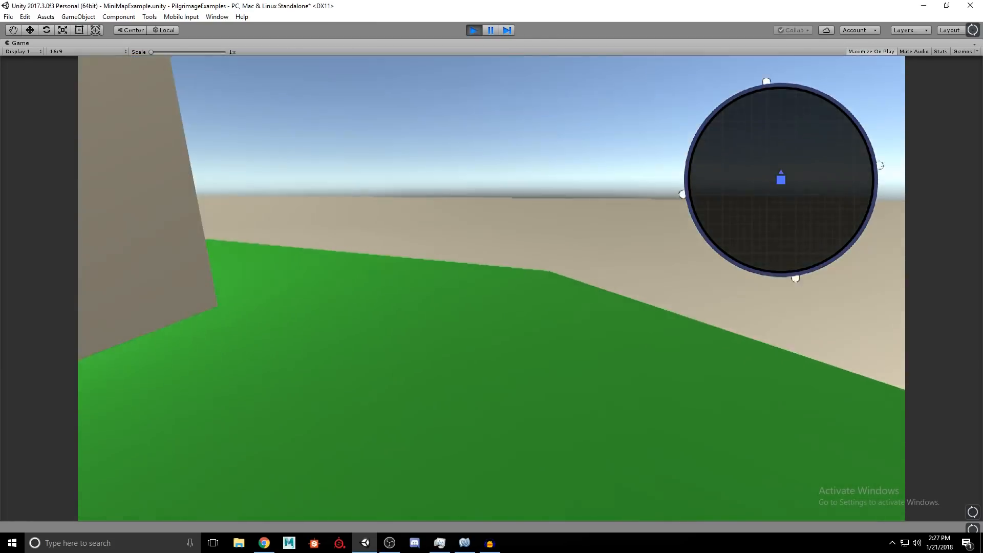
{"action": "key", "text": "w"}
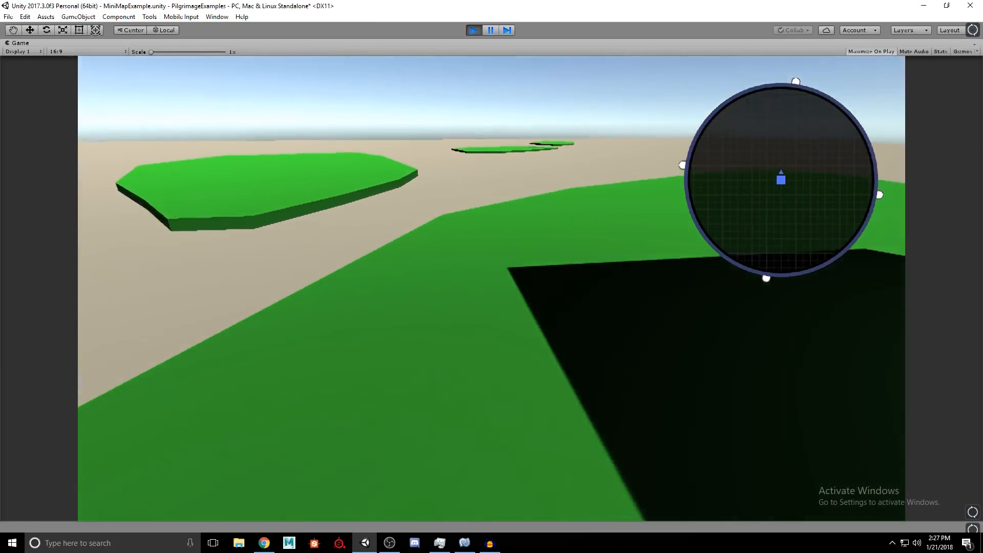
{"action": "key", "text": "d"}
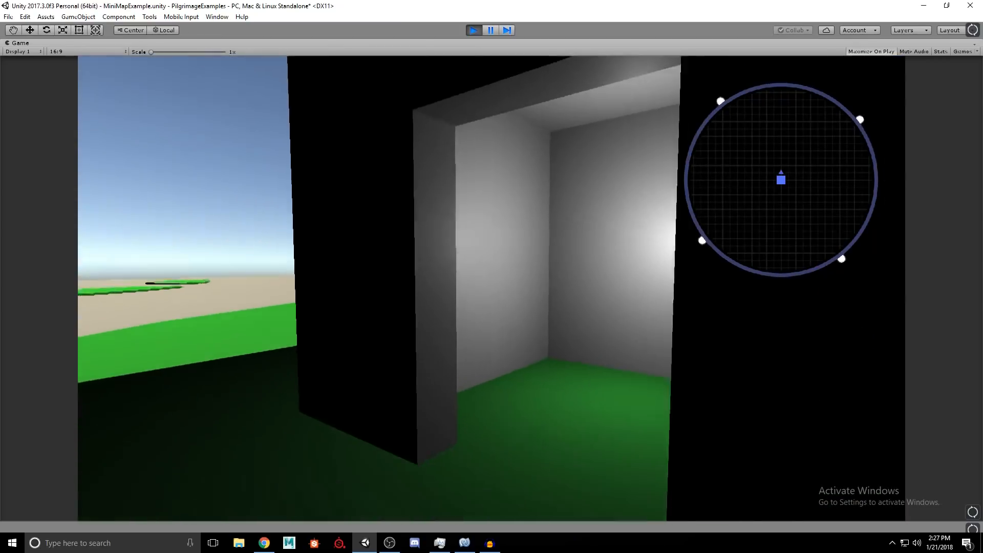
{"action": "key", "text": "w"}
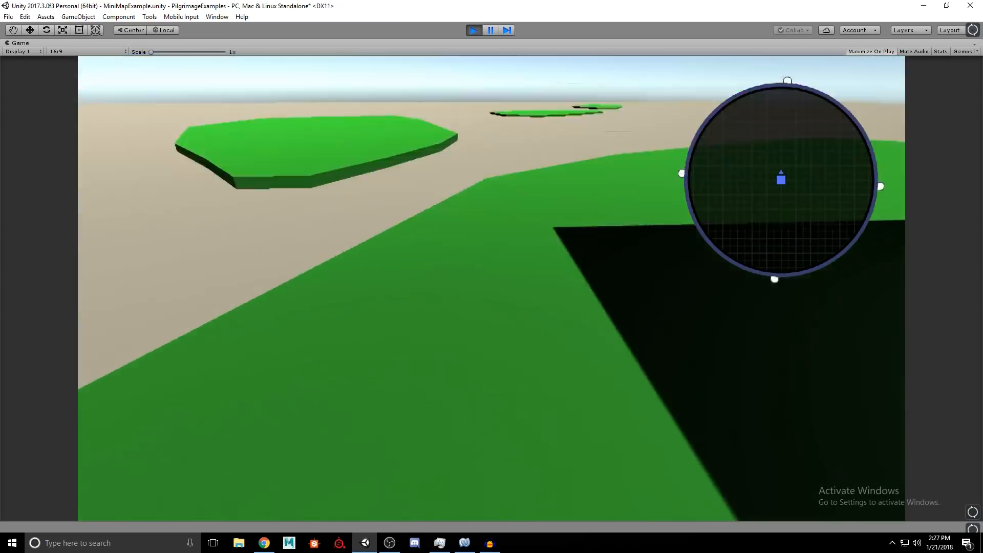
{"action": "key", "text": "w"}
{"action": "key", "text": "w"}
{"action": "key", "text": "Escape"}
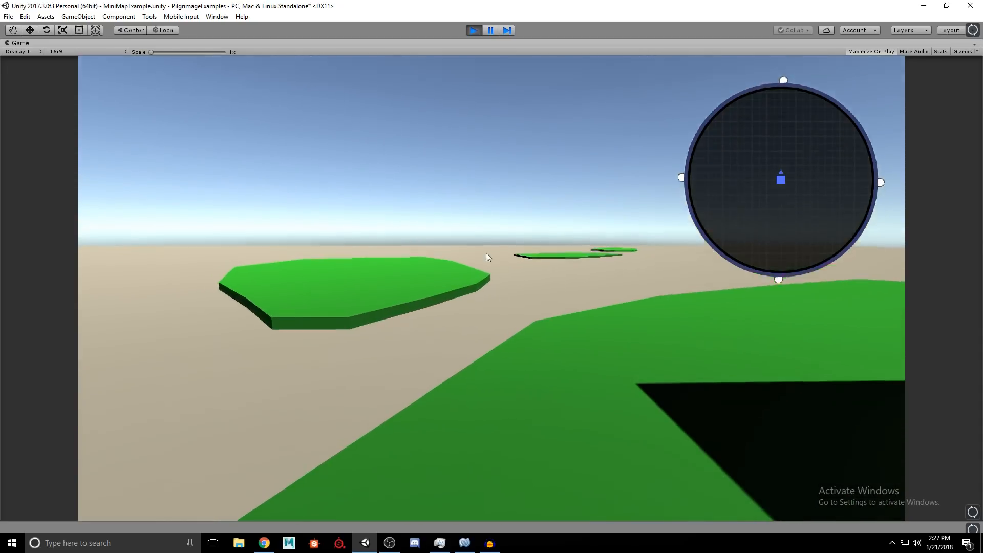
{"action": "left_click", "coordinate": [473, 30]}
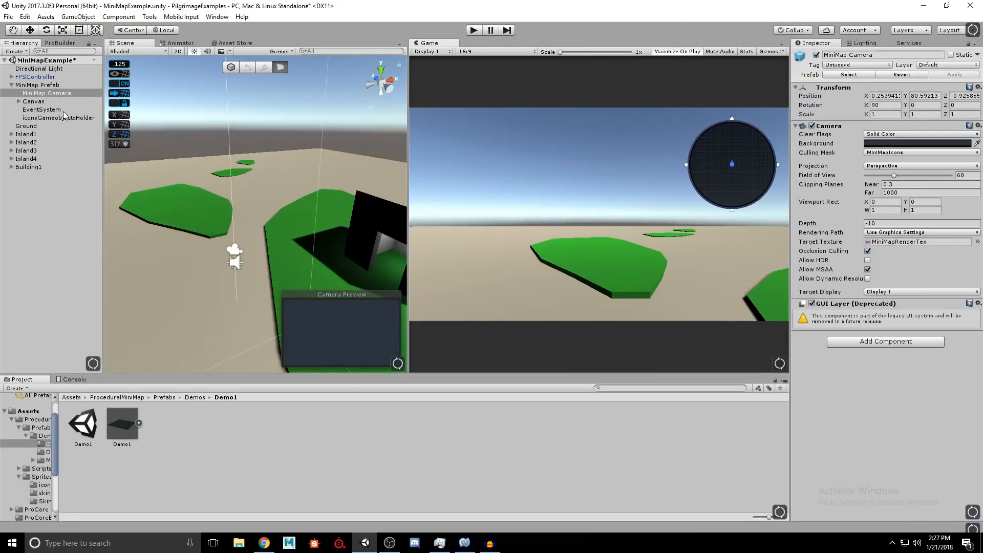
- Review the Mini Map script settings on MiniMap Prefab and open the Icon Layer Number value for editing
{"action": "left_click", "coordinate": [43, 86]}
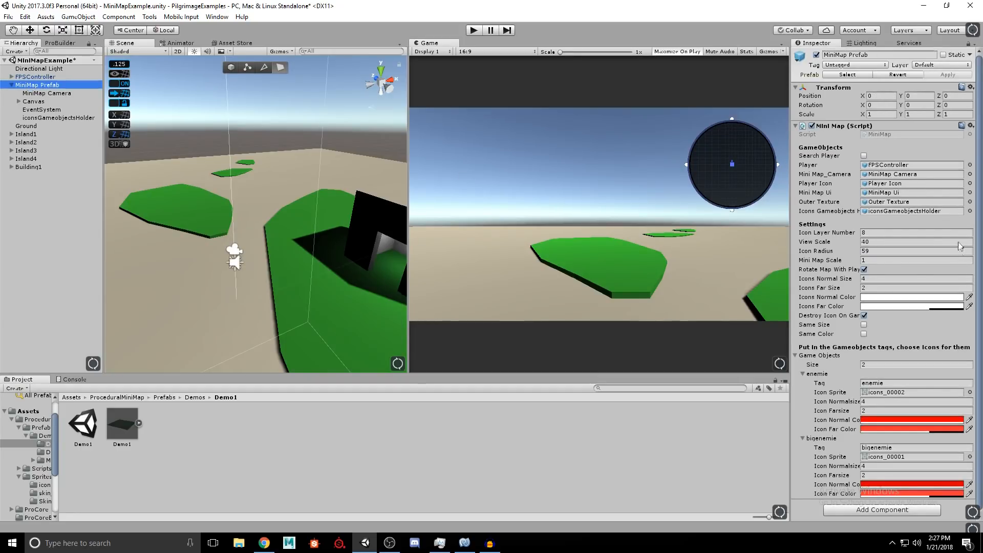
{"action": "left_click_drag", "start_coordinate": [979, 156], "coordinate": [980, 209]}
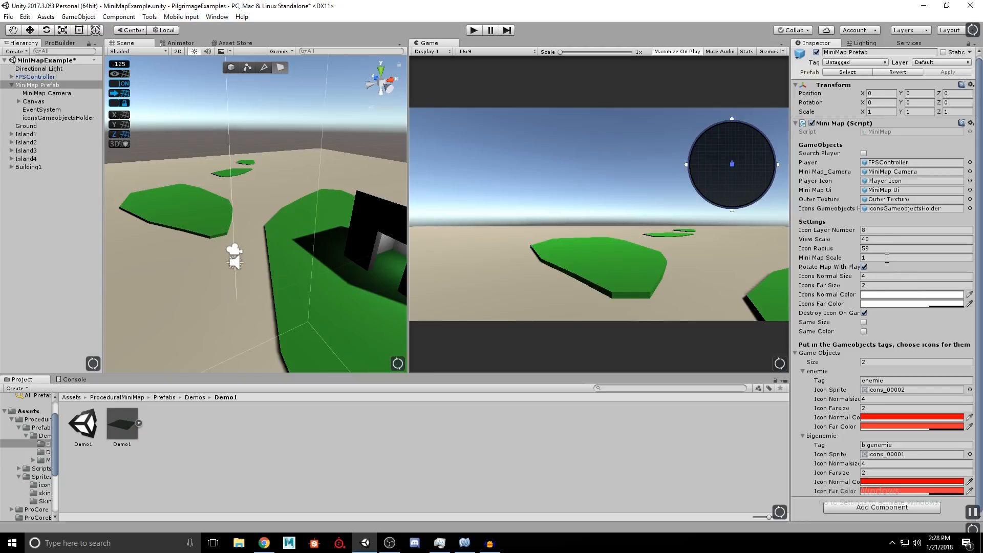
{"action": "left_click", "coordinate": [876, 230]}
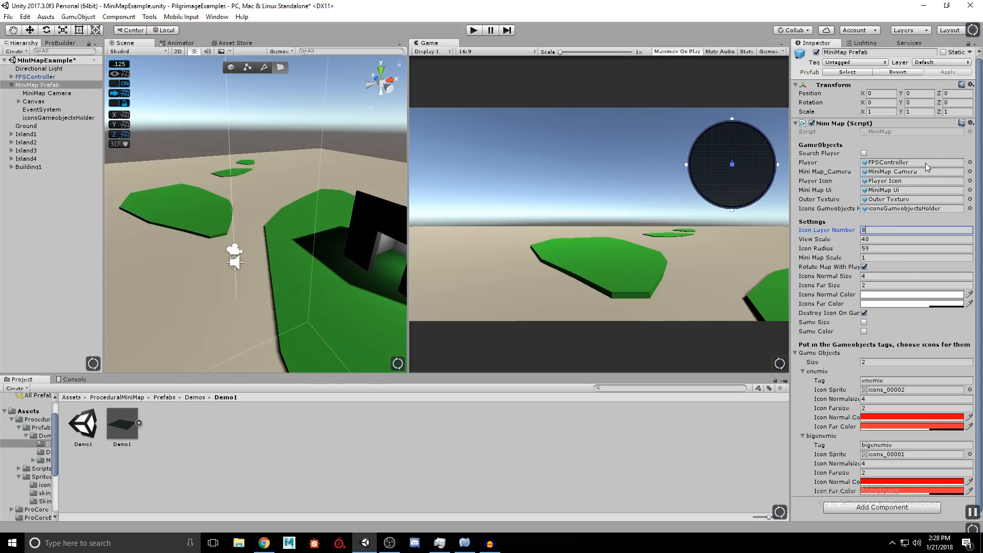
- Review the project's user layers in the Tags & Layers settings, and return to MiniMap Prefab
{"action": "left_click", "coordinate": [941, 62]}
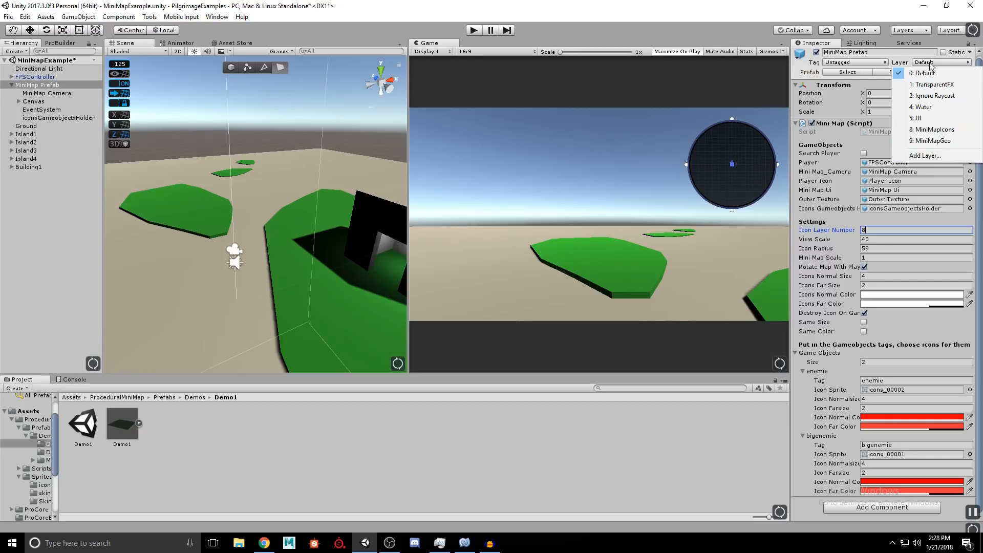
{"action": "left_click", "coordinate": [925, 155]}
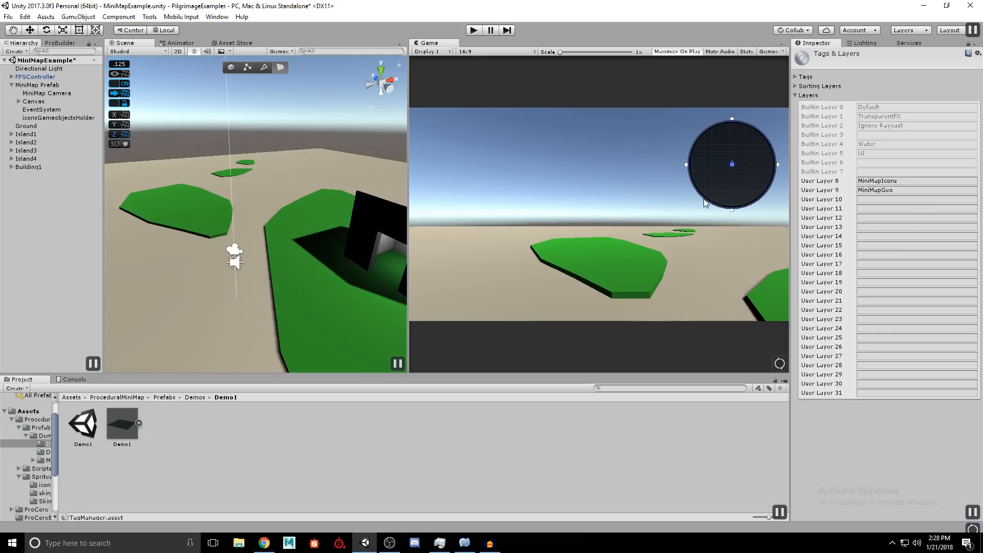
{"action": "left_click", "coordinate": [58, 86]}
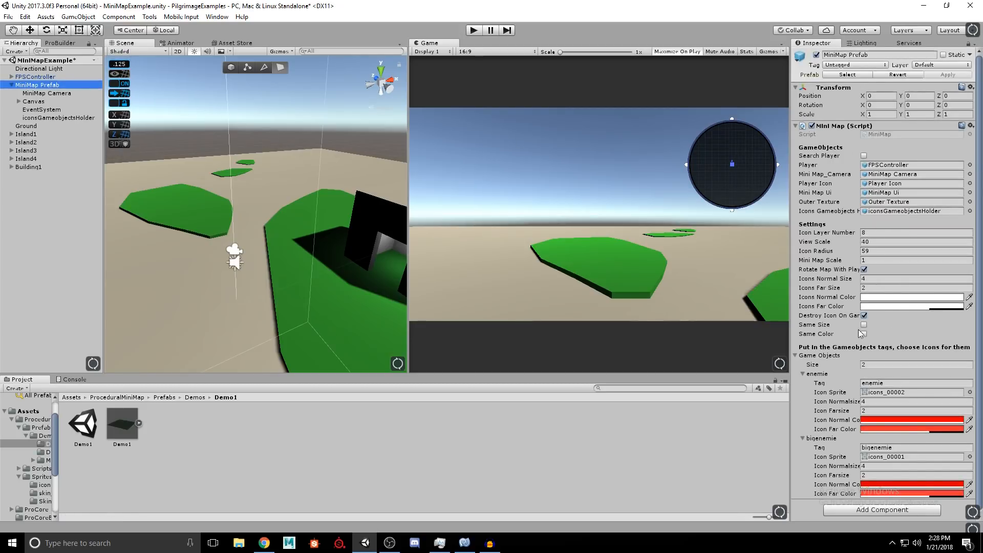
- Change the tag of the bigenemie entry in the Mini Map script's Game Objects list to Enemy
{"action": "scroll", "coordinate": [878, 487], "scroll_direction": "down", "scroll_amount": 1}
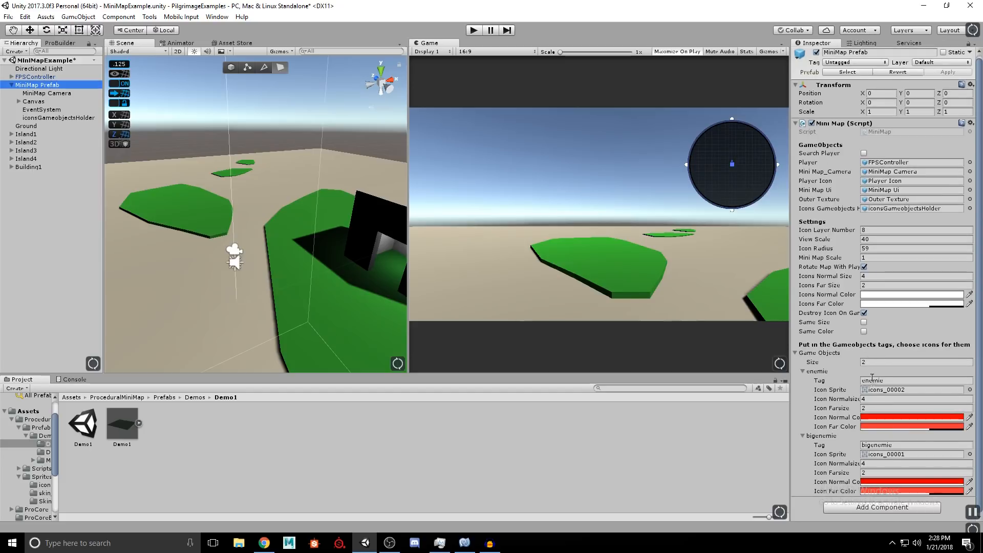
{"action": "left_click", "coordinate": [898, 446]}
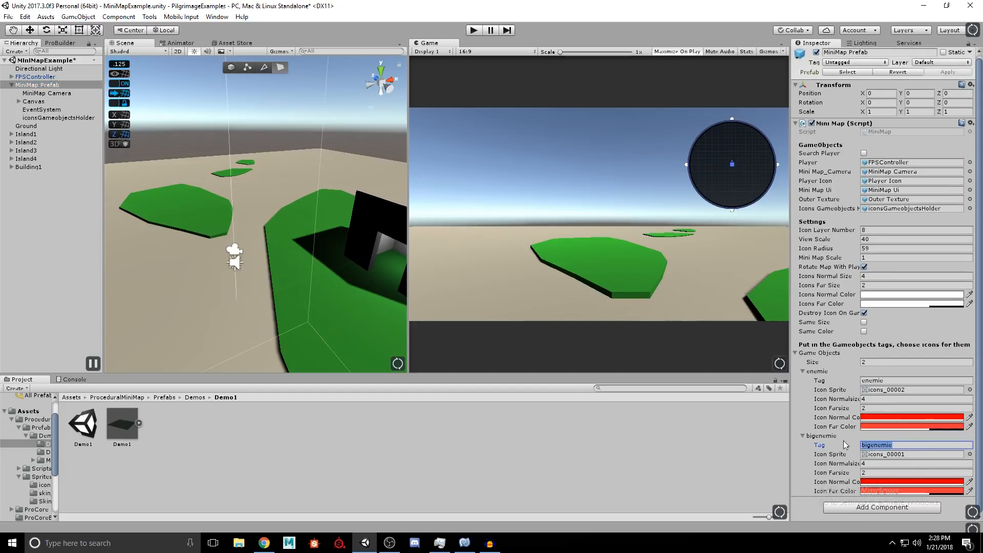
{"action": "type", "text": "Enemy"}
{"action": "key", "text": "Return"}
- Review the project's tag list and how a new tag is added, without saving one, and return to MiniMap Prefab
{"action": "left_click", "coordinate": [876, 62]}
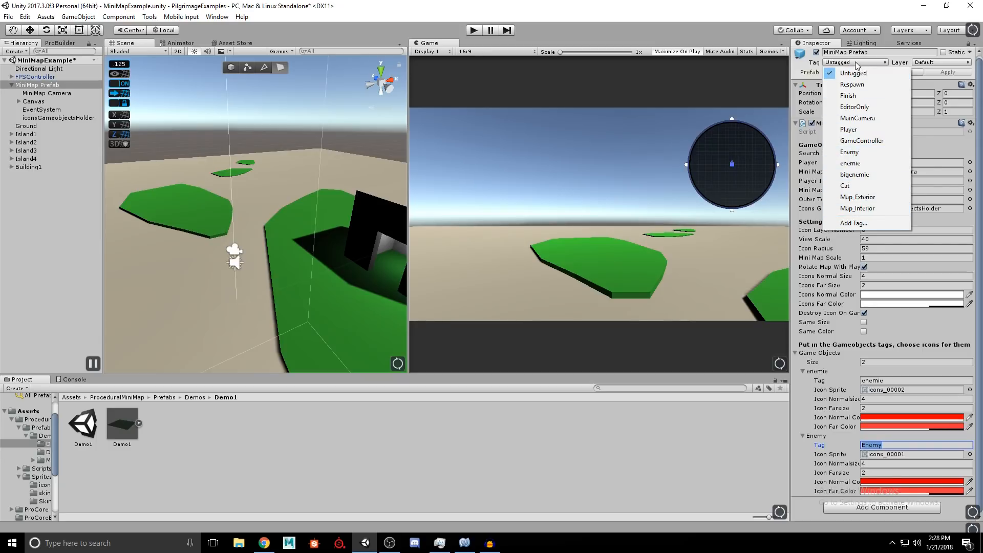
{"action": "left_click", "coordinate": [855, 223]}
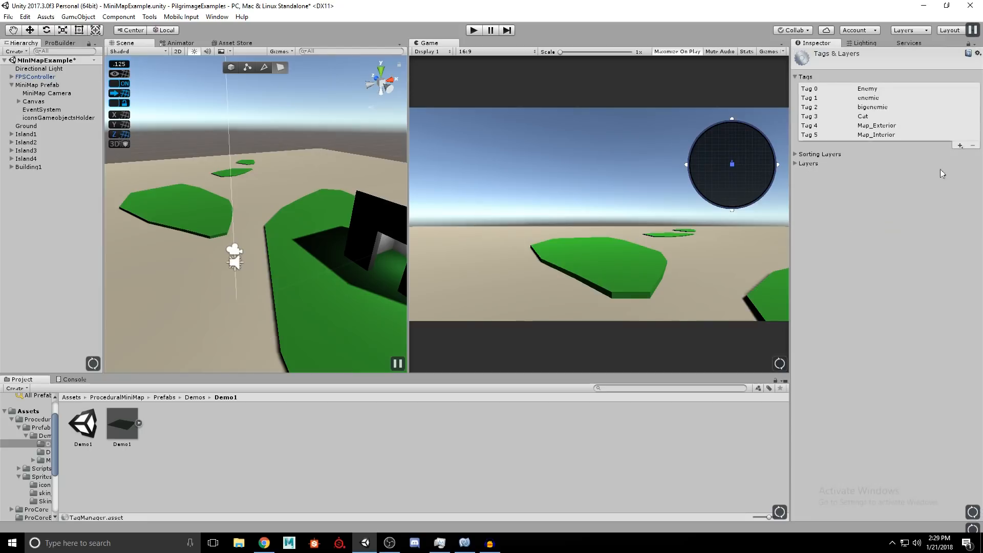
{"action": "left_click", "coordinate": [959, 146]}
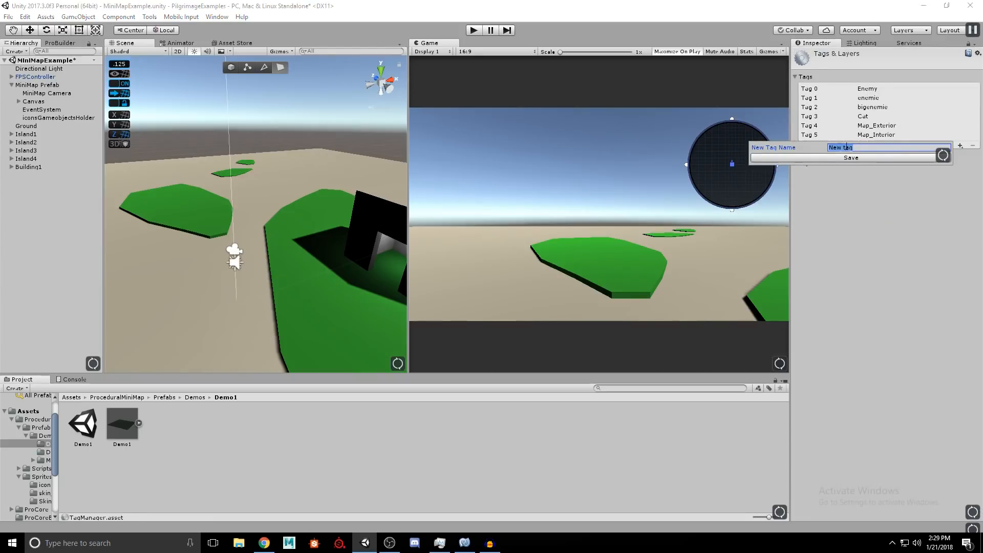
{"action": "left_click", "coordinate": [878, 255]}
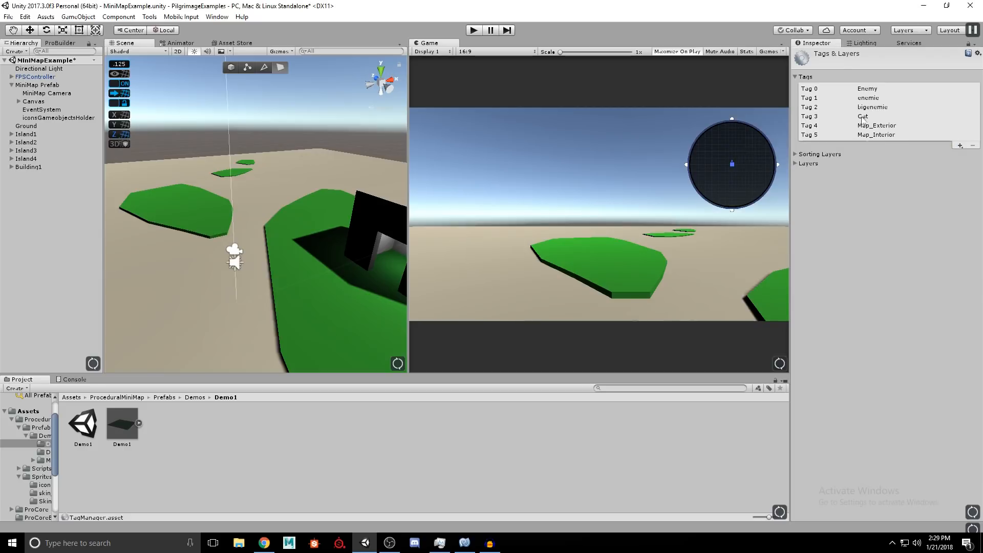
{"action": "left_click", "coordinate": [39, 84]}
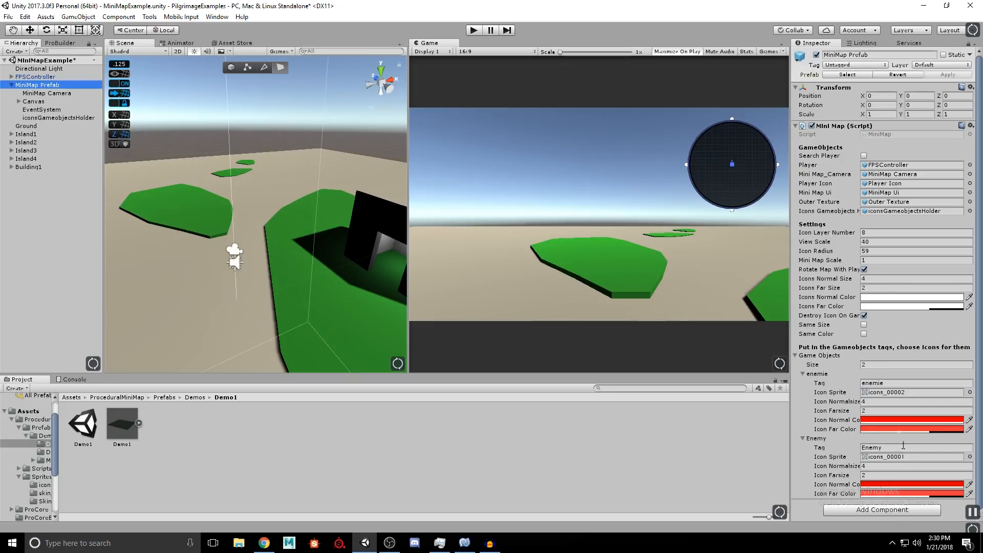
- Create a cube in the scene and set its position to X 0, Y 0, Z 0
{"action": "mouse_move", "coordinate": [188, 193]}
{"action": "right_mouse_down"}
{"action": "mouse_move", "coordinate": [188, 153]}
{"action": "mouse_move", "coordinate": [193, 245]}
{"action": "mouse_move", "coordinate": [170, 201]}
{"action": "right_mouse_up"}
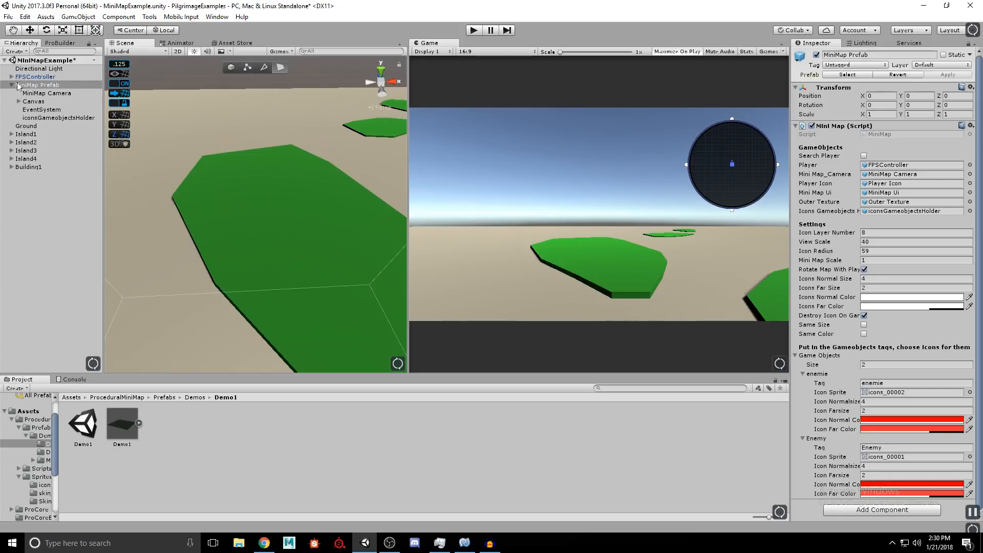
{"action": "left_click", "coordinate": [78, 17]}
{"action": "mouse_move", "coordinate": [115, 51]}
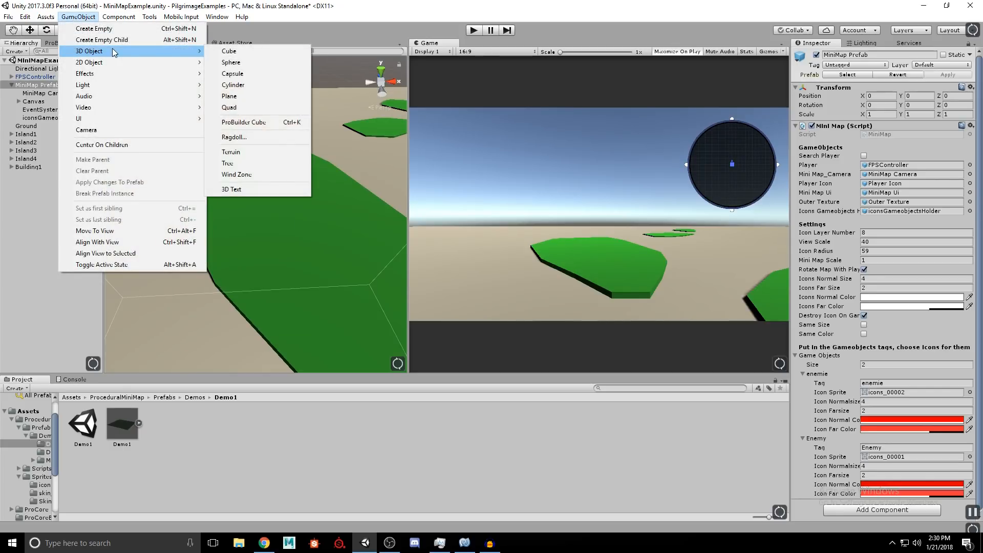
{"action": "left_click", "coordinate": [226, 54]}
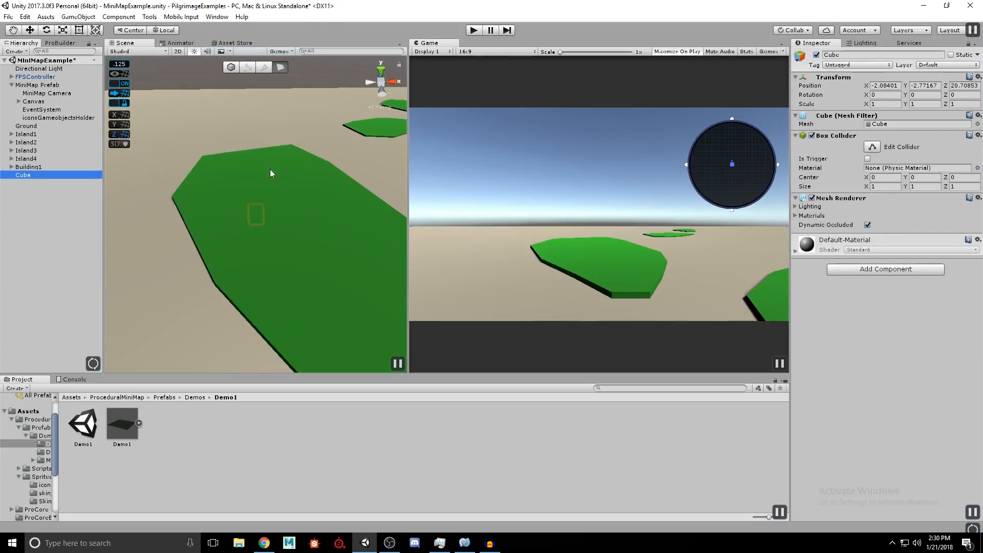
{"action": "left_click", "coordinate": [887, 86]}
{"action": "type", "text": "0"}
{"action": "key", "text": "Tab"}
{"action": "type", "text": "0"}
{"action": "key", "text": "Tab"}
{"action": "type", "text": "0"}
- Move the cube onto the green island at about Z 17.4 and raise it to Y 1.25
{"action": "right_click_drag", "start_coordinate": [328, 158], "coordinate": [584, 188]}
{"action": "middle_click_drag", "start_coordinate": [265, 256], "coordinate": [307, 211]}
{"action": "scroll", "coordinate": [272, 239], "scroll_direction": "up", "scroll_amount": 3}
{"action": "left_click_drag", "start_coordinate": [280, 208], "coordinate": [91, 193]}
{"action": "right_click_drag", "start_coordinate": [211, 197], "coordinate": [189, 183]}
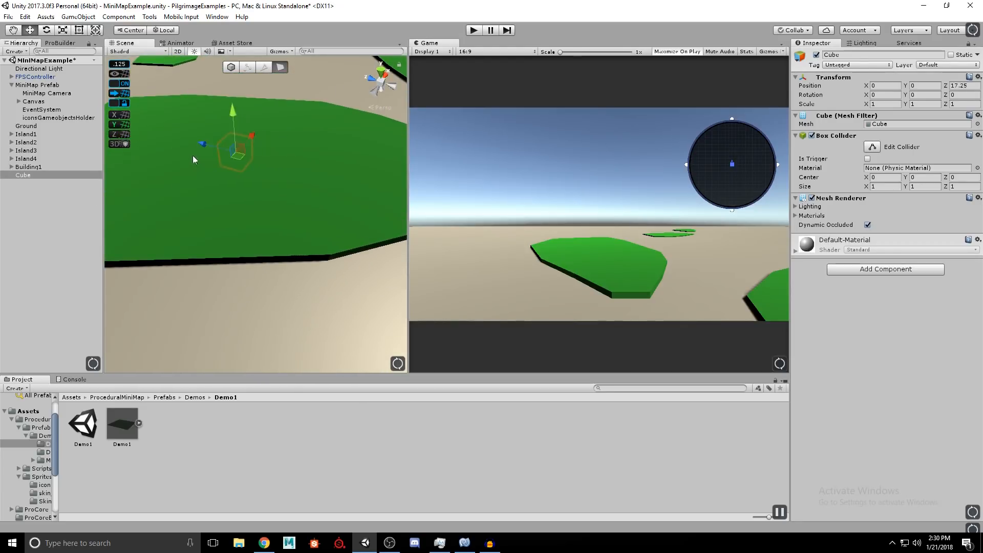
{"action": "left_click_drag", "start_coordinate": [235, 113], "coordinate": [226, 89]}
{"action": "right_click_drag", "start_coordinate": [297, 150], "coordinate": [271, 99]}
- Rename the cube Bob and set its tag to Enemy
{"action": "type", "text": "E"}
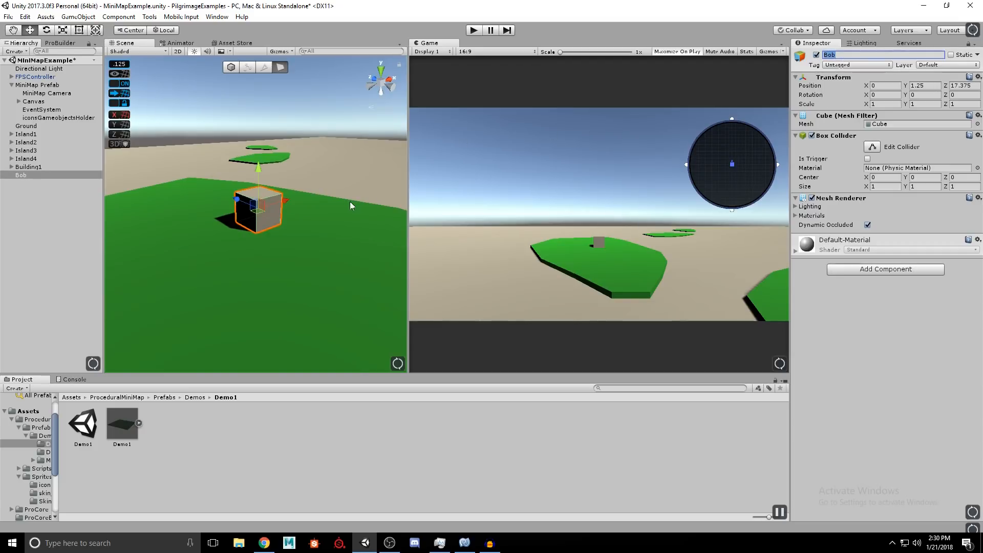
{"action": "left_click", "coordinate": [880, 66]}
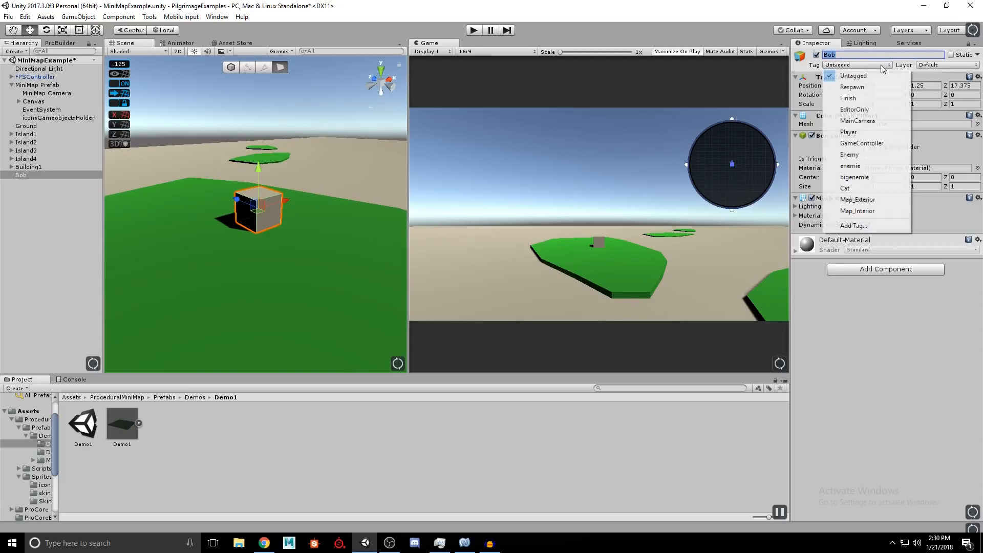
{"action": "left_click", "coordinate": [862, 150]}
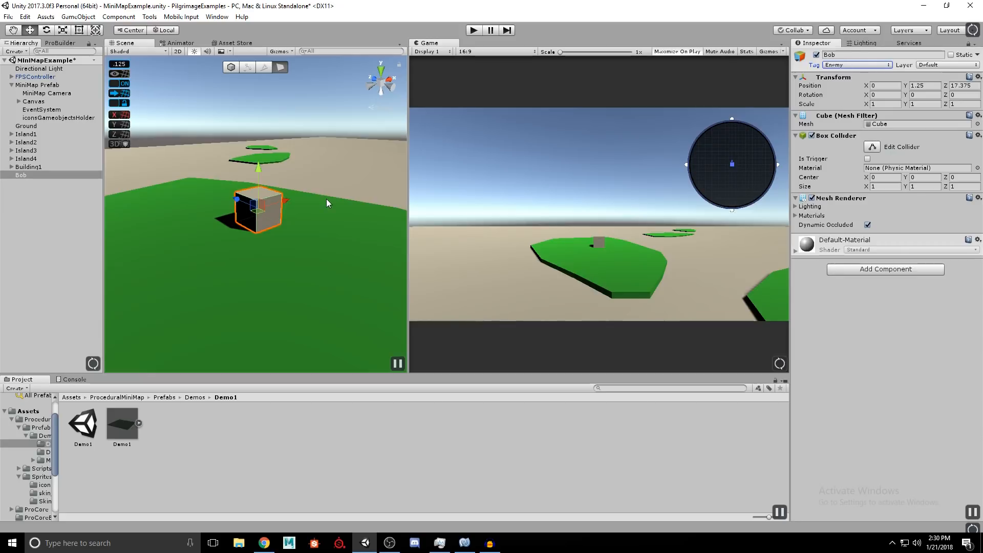
- Run the game and walk toward and away from the Bob cube while watching its icon on the minimap
{"action": "left_click", "coordinate": [476, 30]}
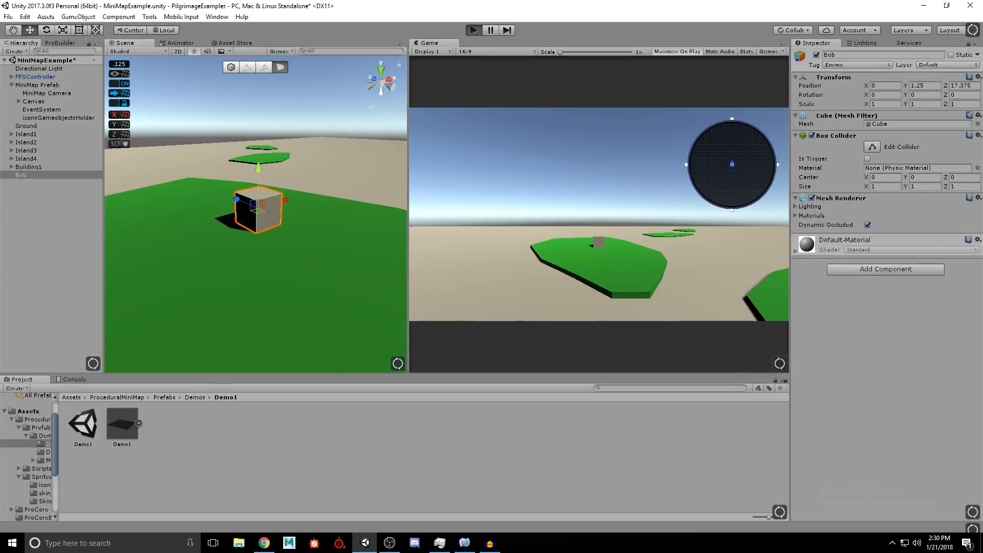
{"action": "key", "text": "d"}
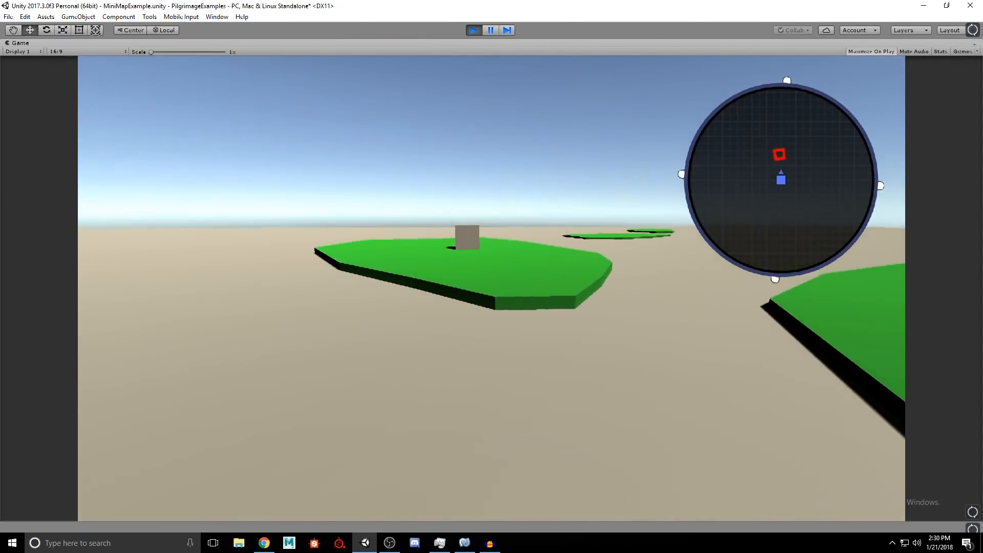
{"action": "key", "text": "a"}
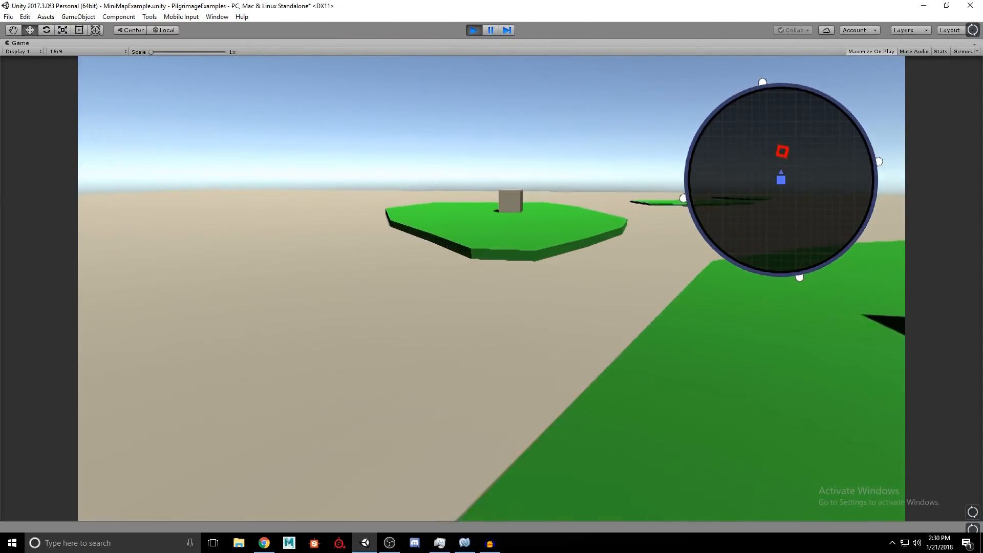
{"action": "key", "text": "w"}
{"action": "key", "text": "w"}
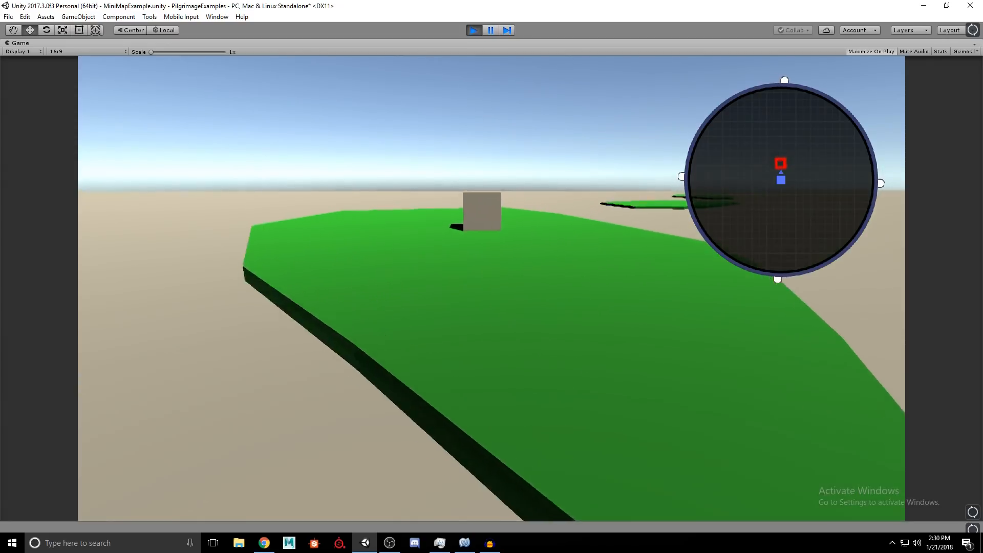
{"action": "key", "text": "w"}
{"action": "key", "text": "s"}
{"action": "key", "text": "w"}
{"action": "key", "text": "s"}
{"action": "key", "text": "w"}
{"action": "key", "text": "d"}
{"action": "key", "text": "s"}
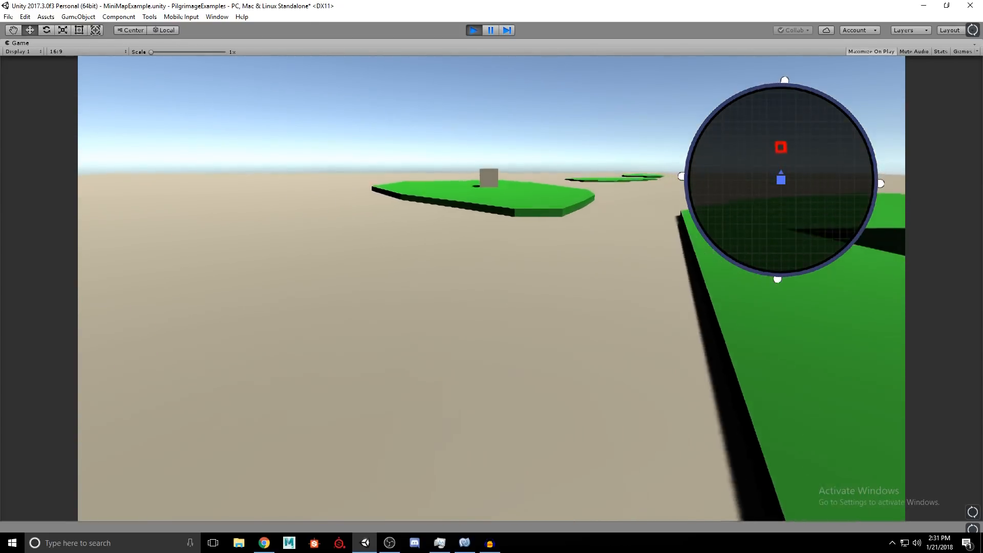
- Walk far away from Bob and back to check its icon at the minimap's edge, and stop play mode
{"action": "key", "text": "w"}
{"action": "key", "text": "w"}
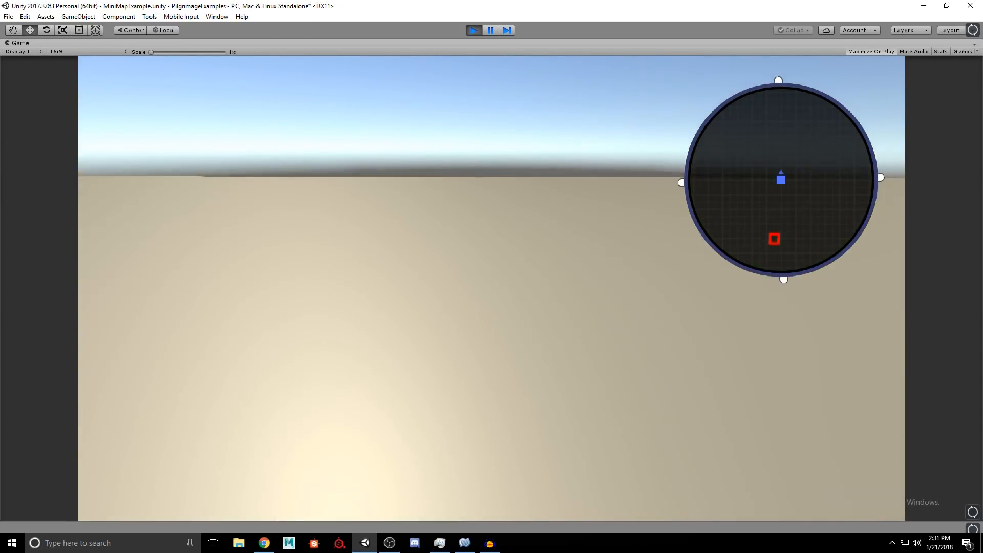
{"action": "key", "text": "w"}
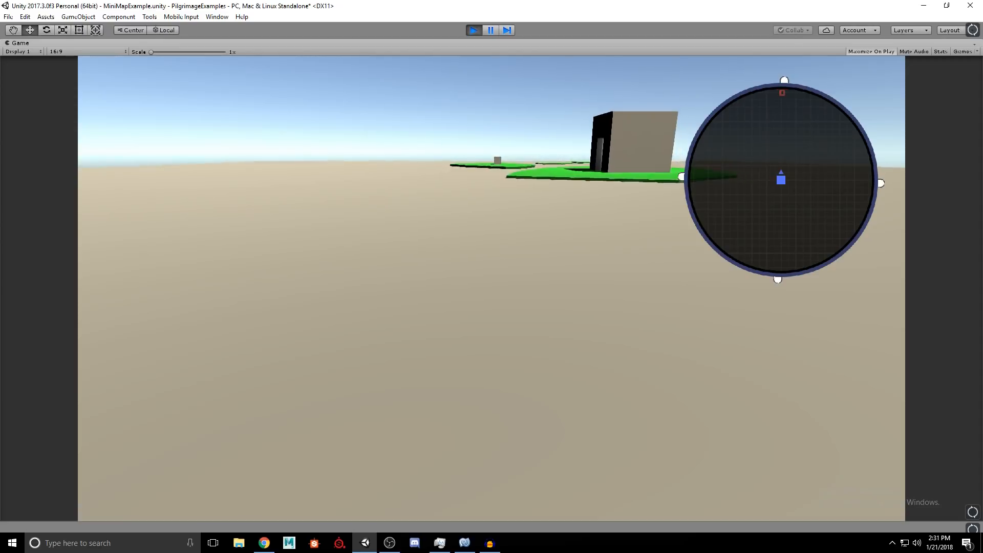
{"action": "key", "text": "w"}
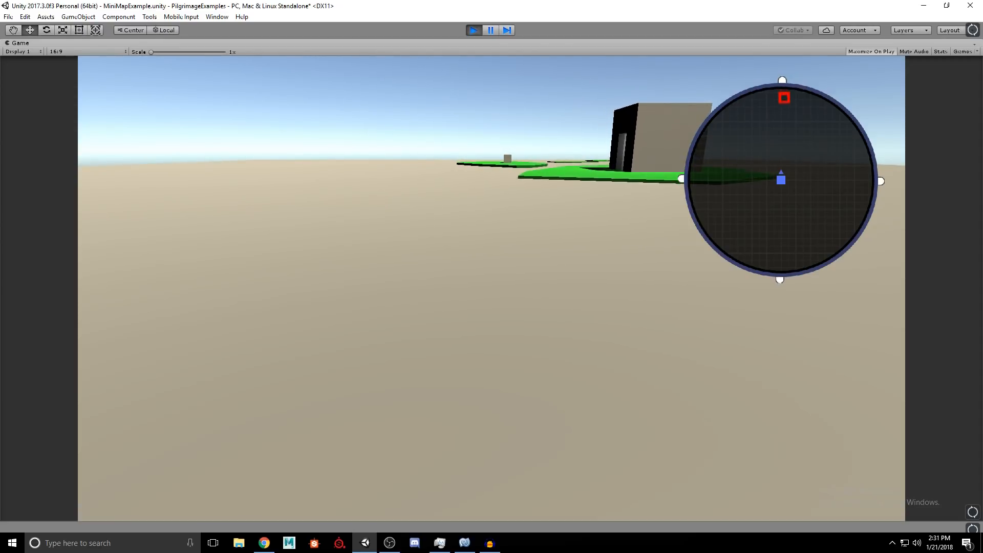
{"action": "key", "text": "s"}
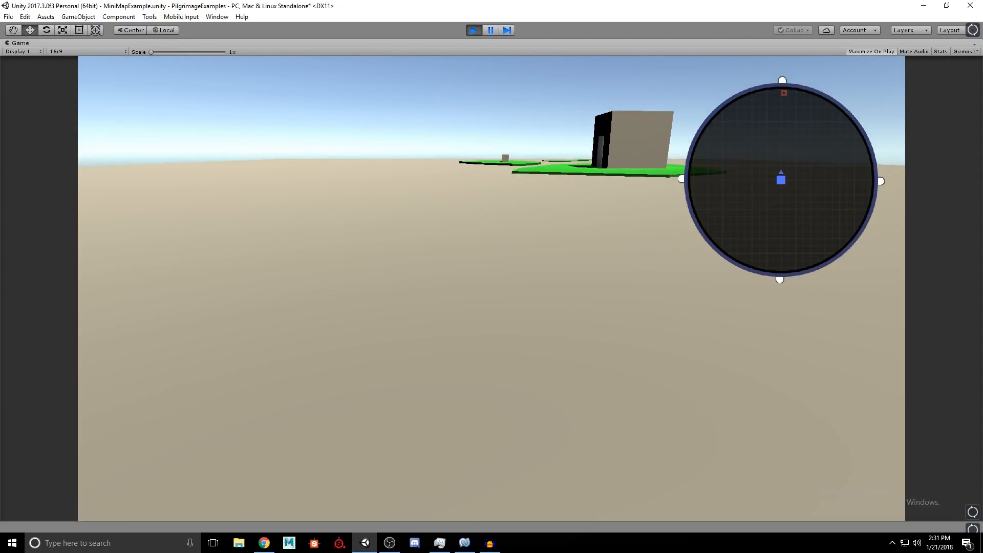
{"action": "key", "text": "w"}
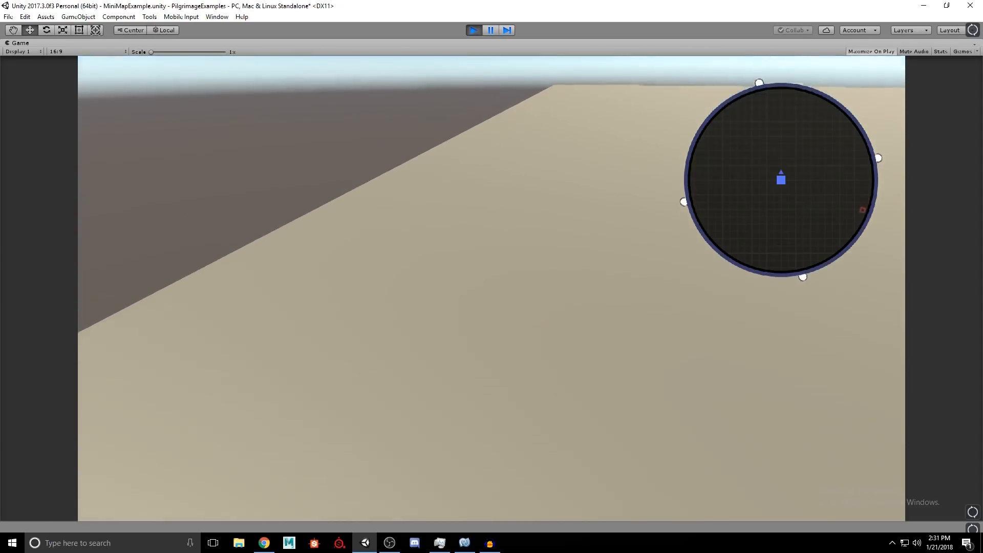
{"action": "key", "text": "w"}
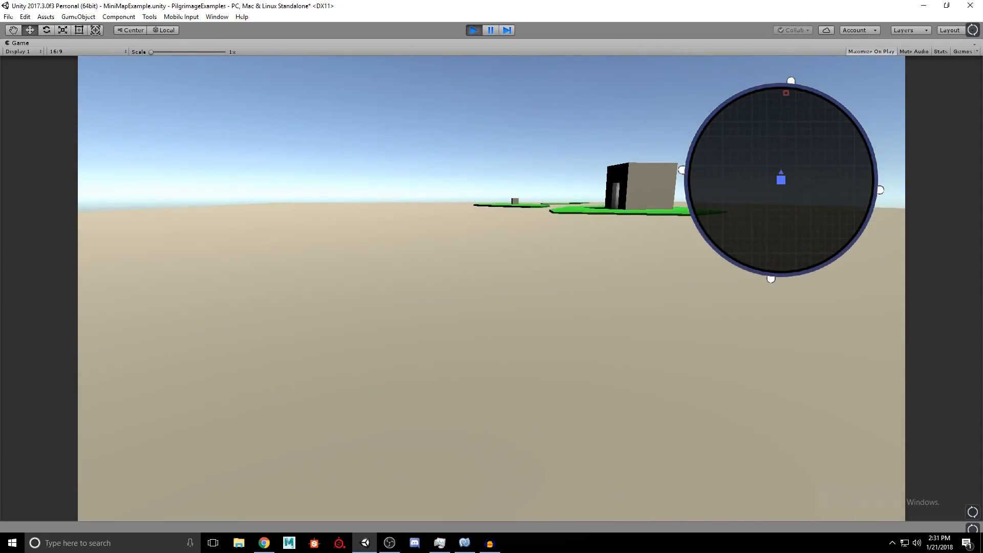
{"action": "key", "text": "w"}
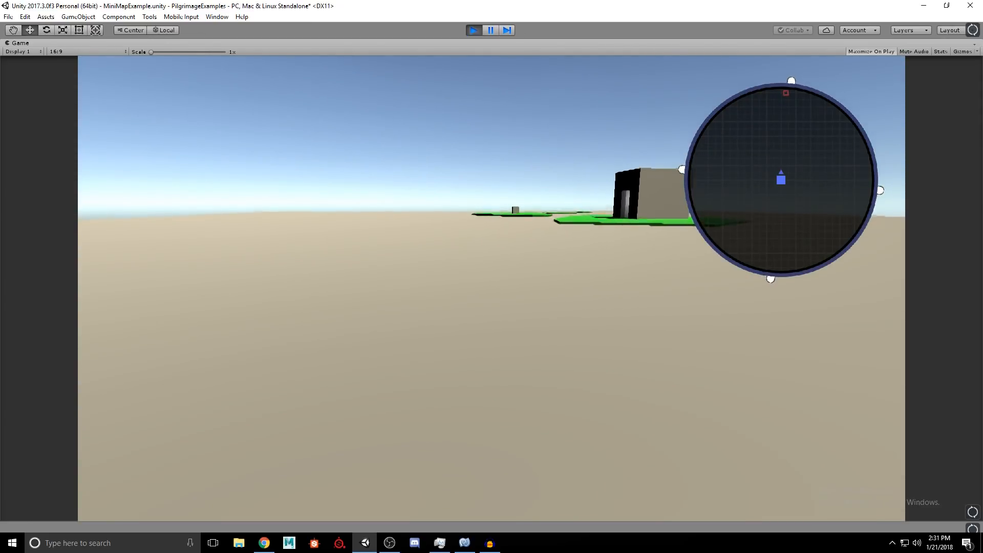
{"action": "key", "text": "w"}
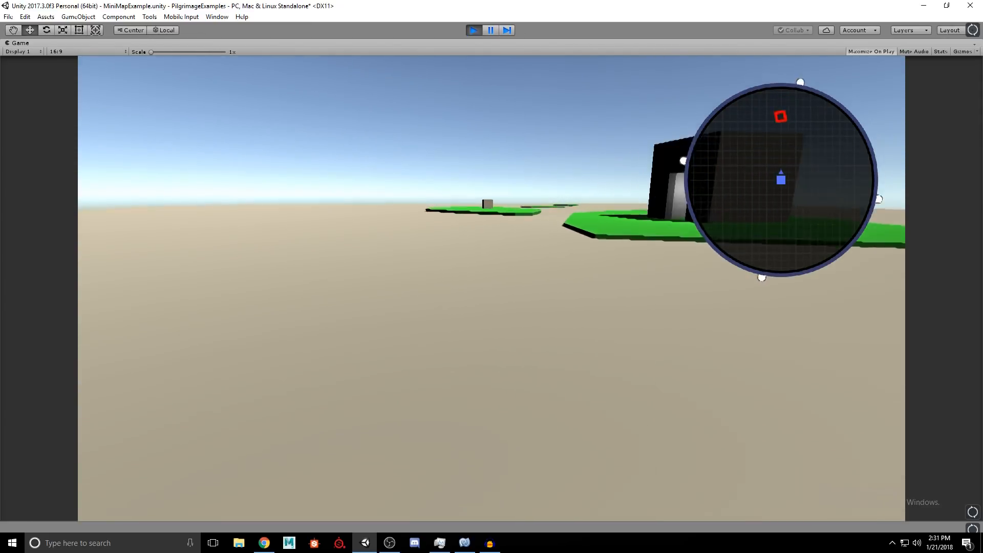
{"action": "key", "text": "w"}
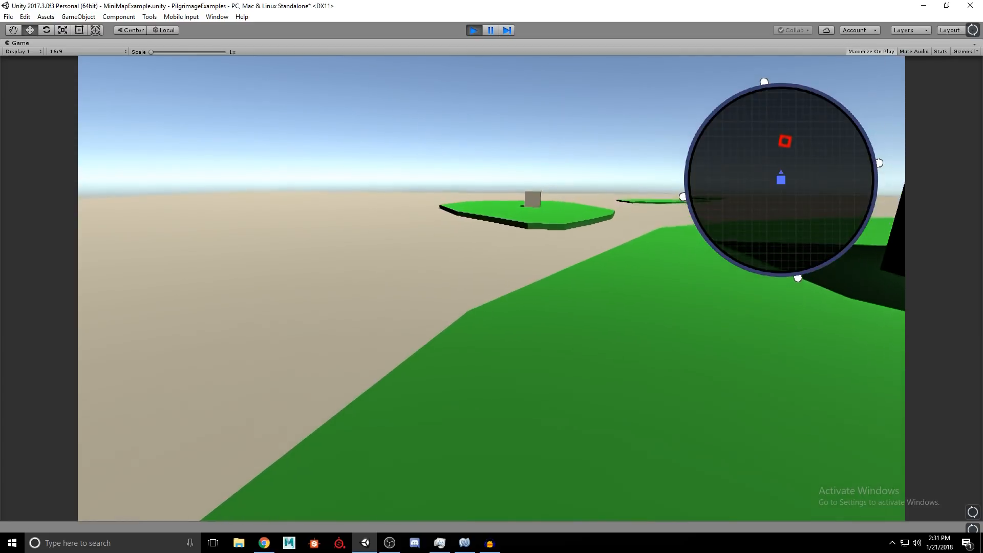
{"action": "key", "text": "w"}
{"action": "key", "text": "w"}
{"action": "key", "text": "w"}
{"action": "key", "text": "s"}
{"action": "key", "text": "w"}
{"action": "key", "text": "d"}
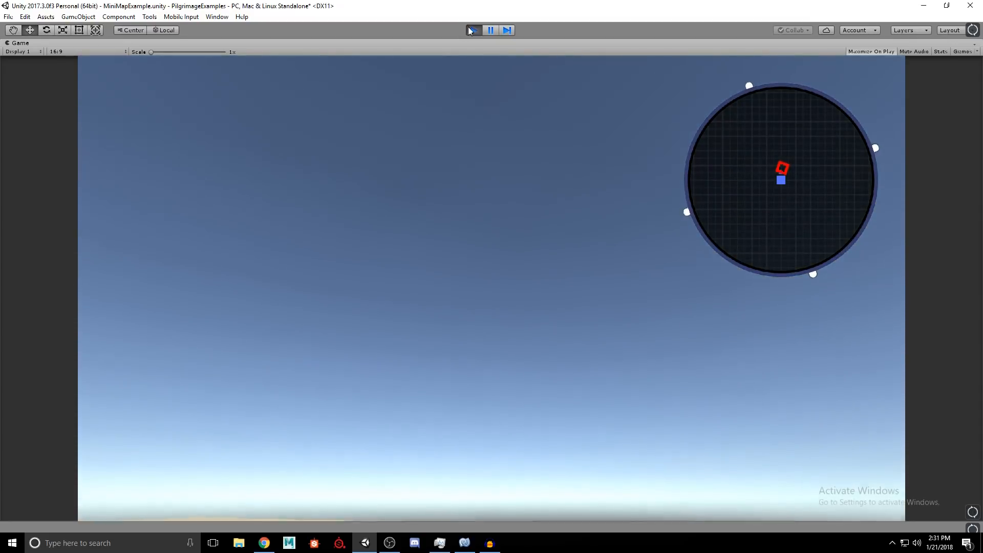
{"action": "left_click", "coordinate": [473, 29]}
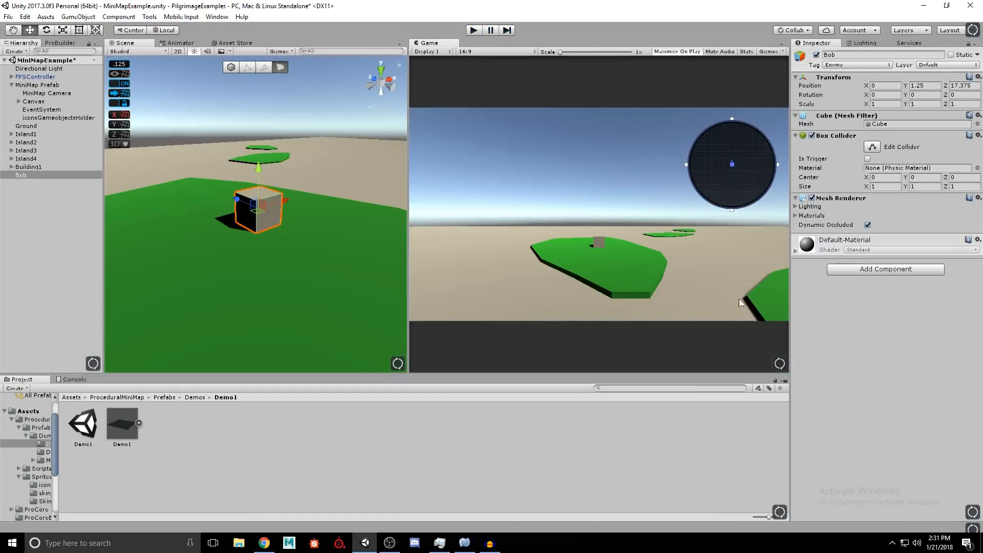
- Set the Enemy entry's icon sprite on the MiniMap Prefab to ButtonTimescaleFullUpSprite
{"action": "left_click", "coordinate": [42, 85]}
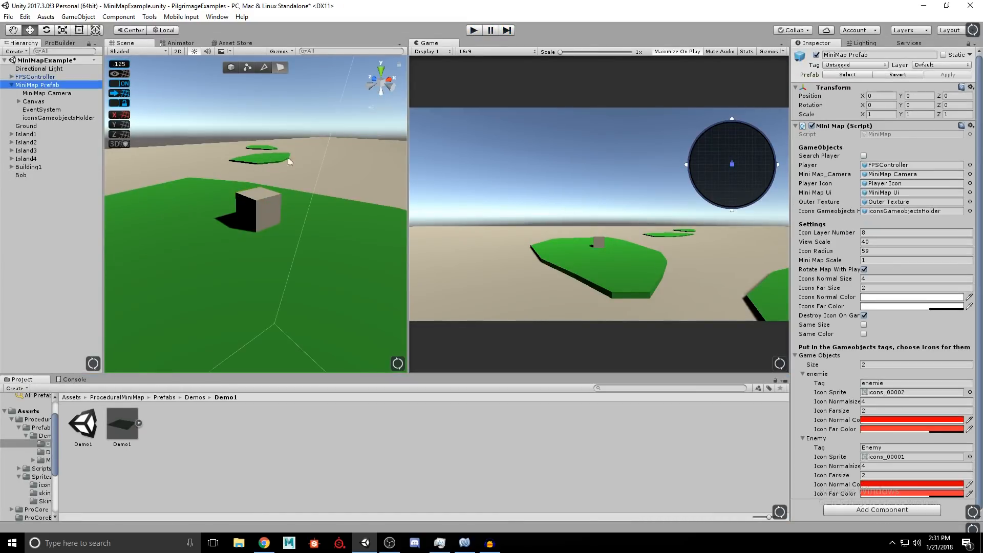
{"action": "scroll", "coordinate": [889, 473], "scroll_direction": "down", "scroll_amount": 1}
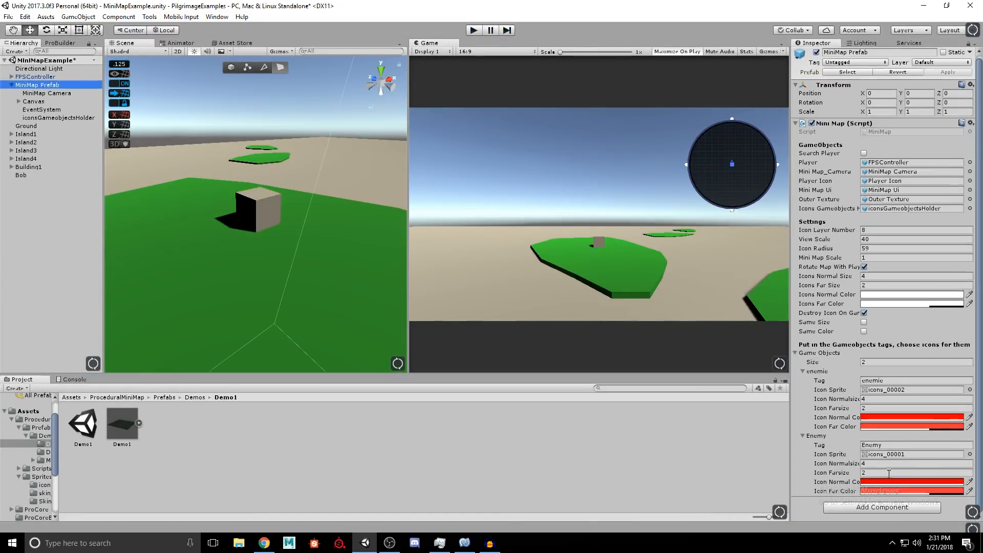
{"action": "left_click", "coordinate": [970, 454]}
{"action": "mouse_move", "coordinate": [182, 213]}
{"action": "left_mouse_down"}
{"action": "mouse_move", "coordinate": [181, 233]}
{"action": "mouse_move", "coordinate": [183, 210]}
{"action": "left_mouse_up"}
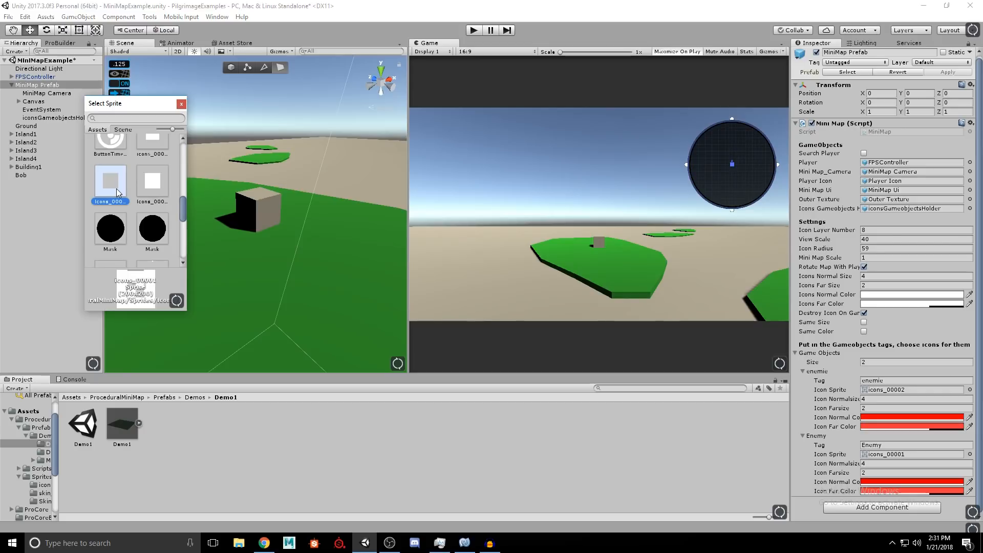
{"action": "left_click_drag", "start_coordinate": [183, 208], "coordinate": [179, 192]}
{"action": "left_click", "coordinate": [160, 204]}
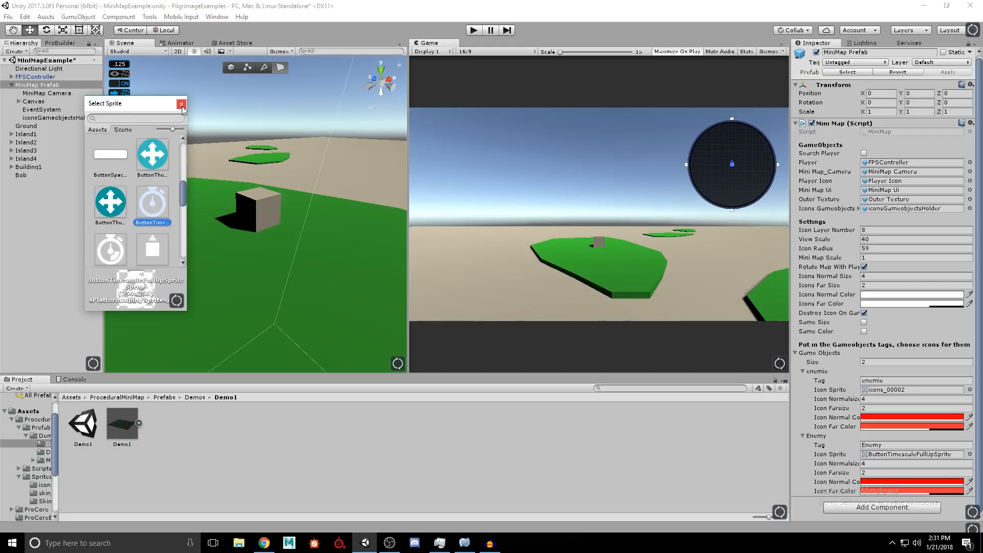
{"action": "left_click", "coordinate": [182, 104]}
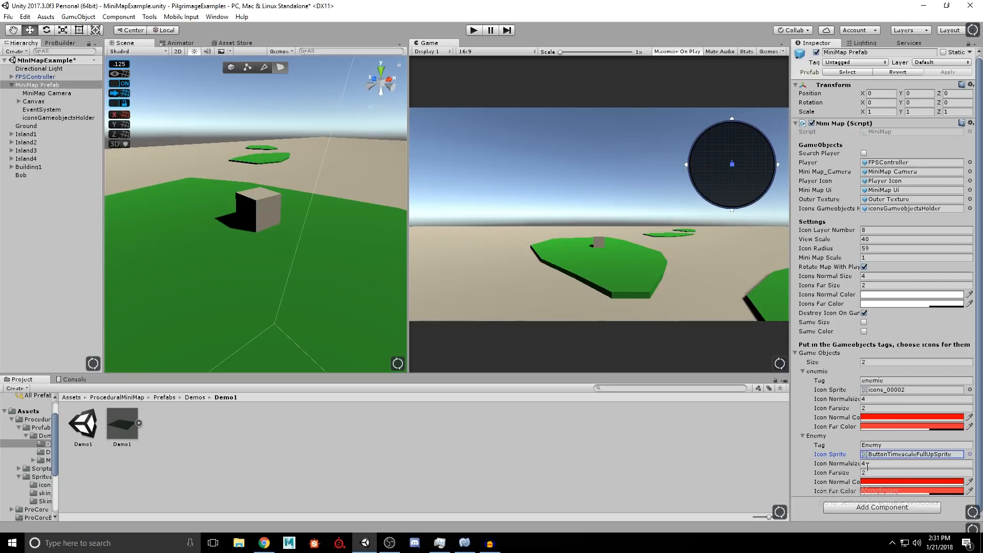
- Run the game, walk up to the Bob cube and back while watching its new minimap icon, and stop play mode
{"action": "left_click", "coordinate": [475, 31]}
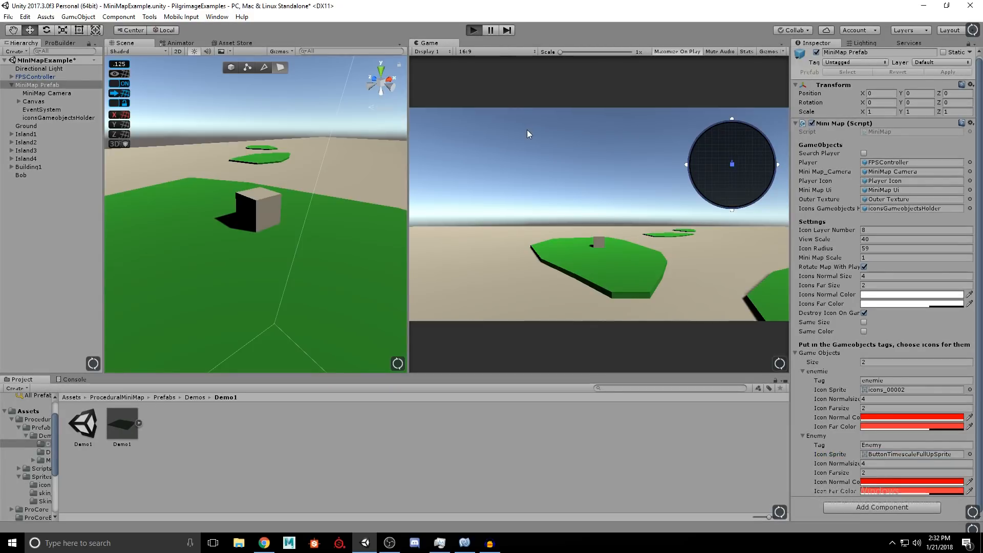
{"action": "key", "text": "w"}
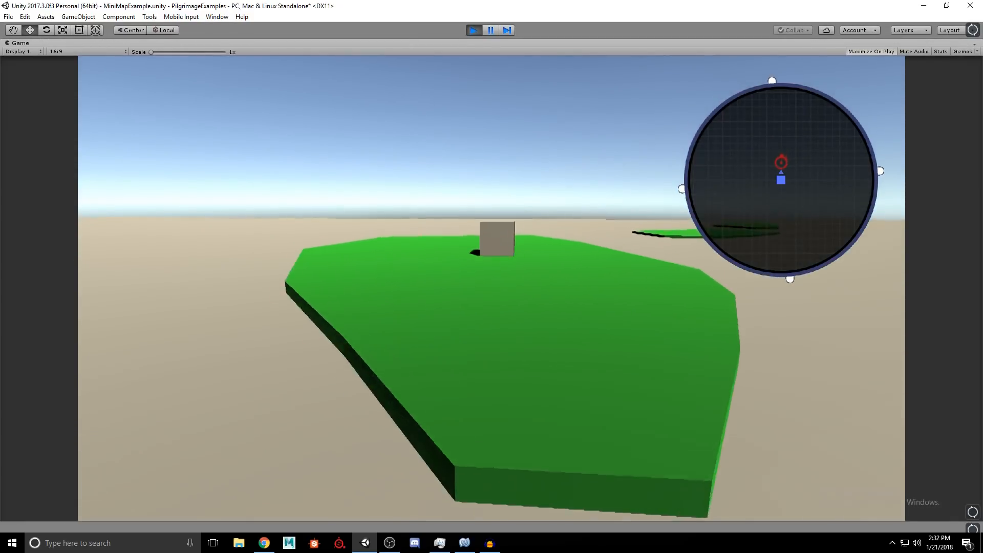
{"action": "key", "text": "s"}
{"action": "key", "text": "w"}
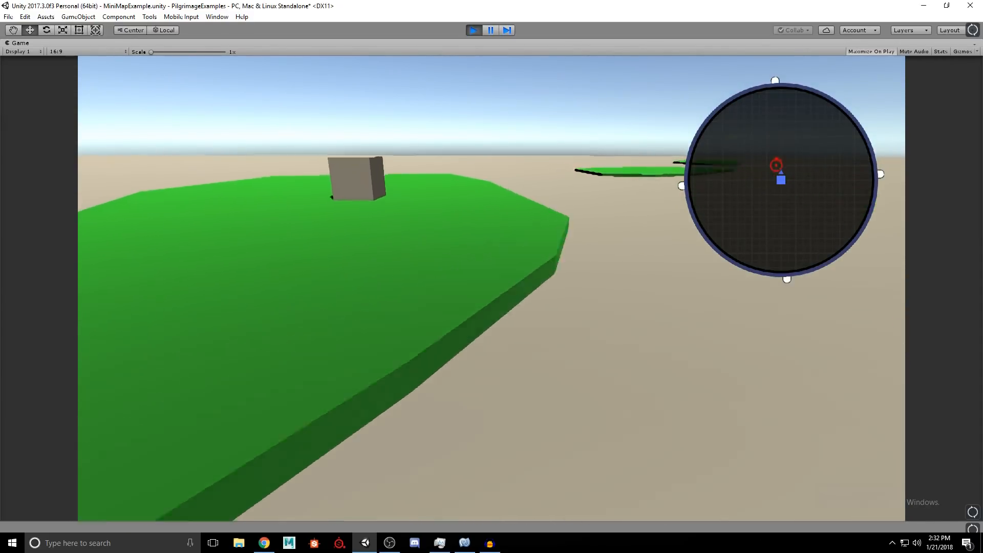
{"action": "key", "text": "d"}
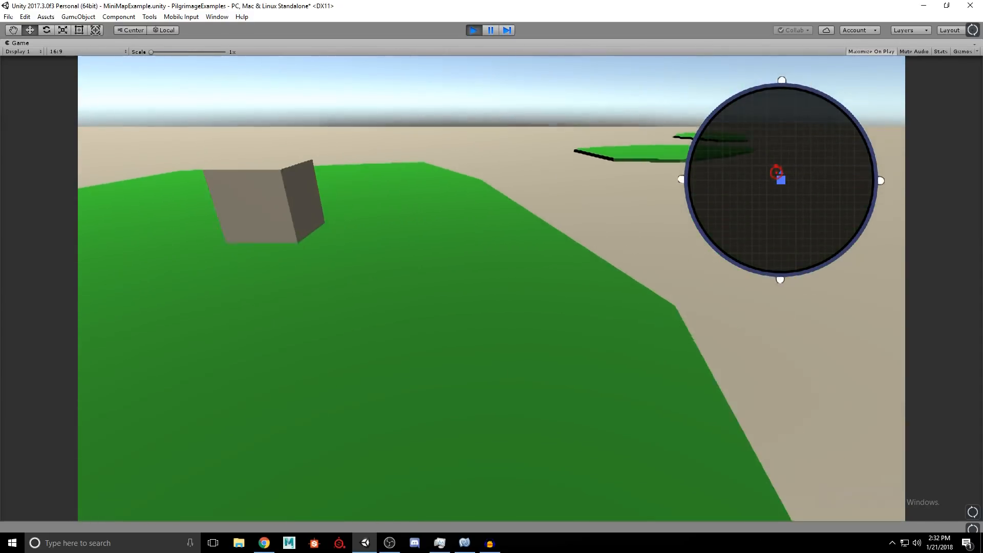
{"action": "key", "text": "w"}
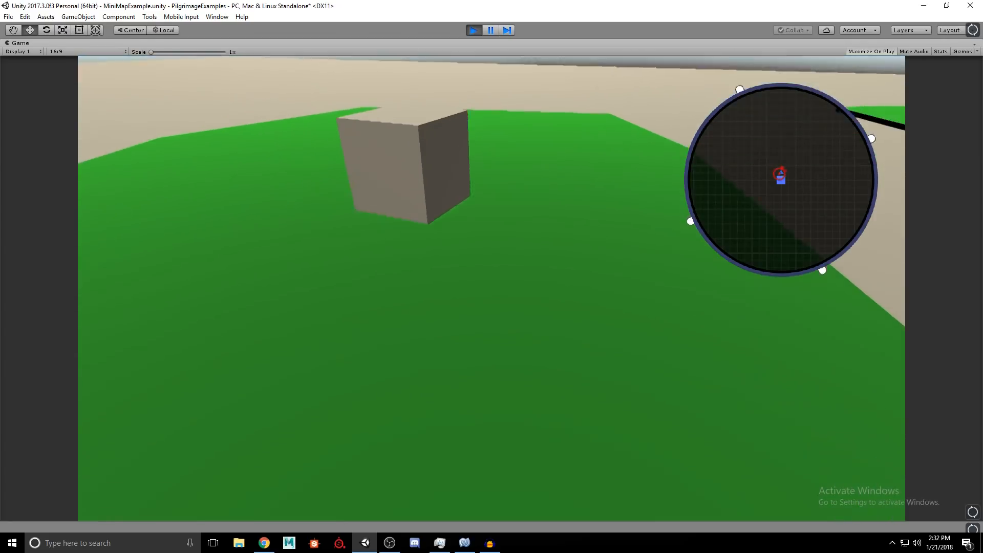
{"action": "key", "text": "s"}
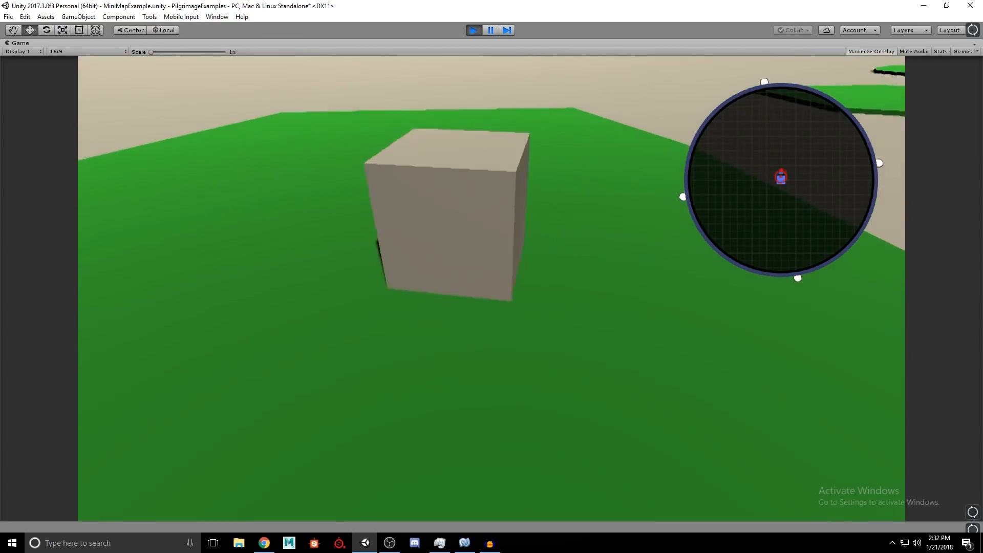
{"action": "key", "text": "Escape"}
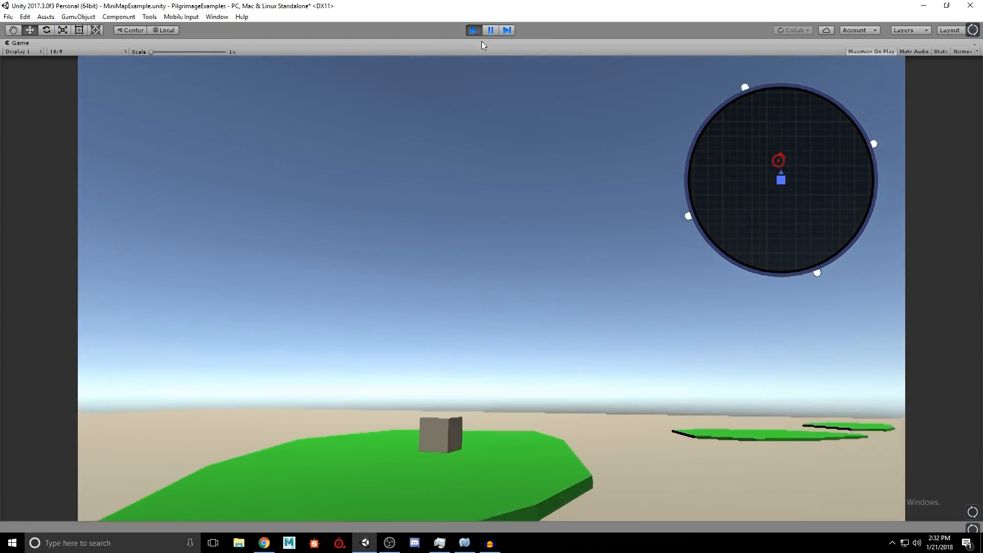
{"action": "left_click", "coordinate": [474, 29]}
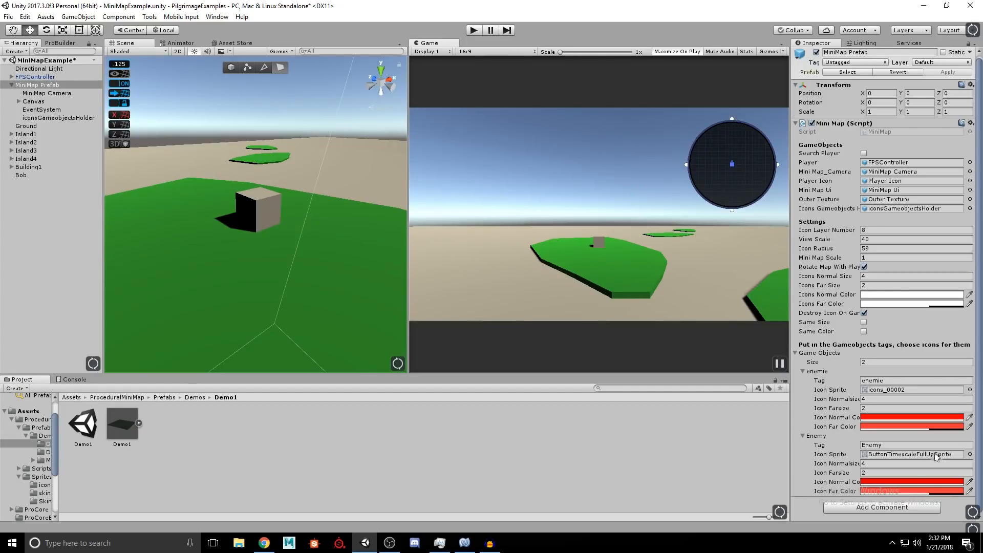
- Set the Enemy entry's icon sprite back to icons_00001
{"action": "left_click", "coordinate": [969, 454]}
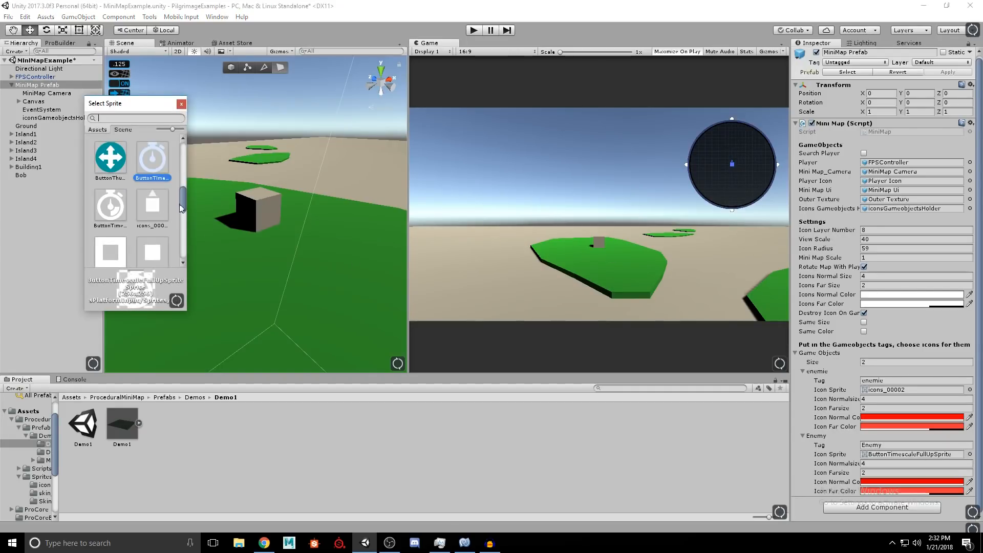
{"action": "left_click_drag", "start_coordinate": [180, 207], "coordinate": [184, 214]}
{"action": "left_click", "coordinate": [122, 204]}
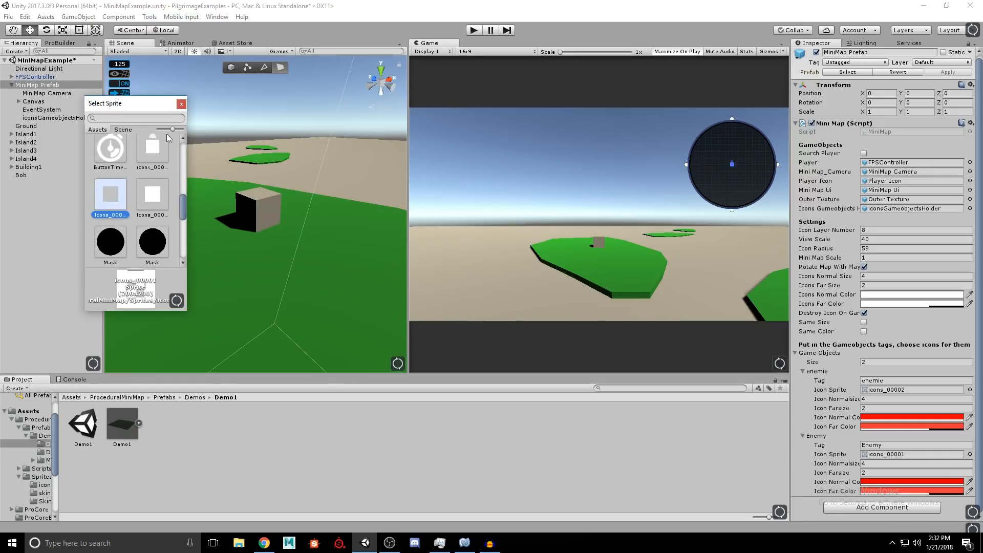
{"action": "left_click", "coordinate": [181, 105]}
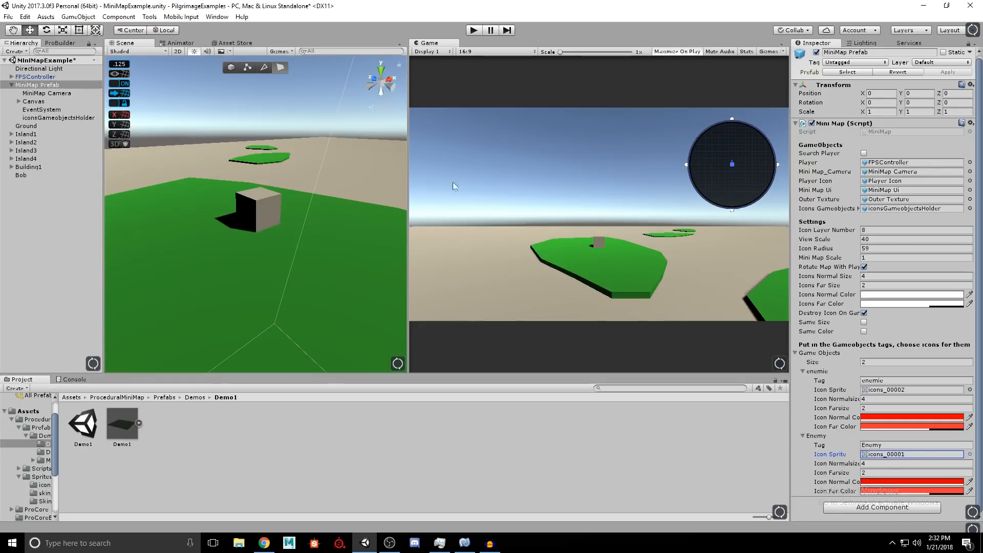
- Duplicate the Bob cube seven times and spread the copies across the islands and the surrounding ground
{"action": "left_click_drag", "start_coordinate": [283, 185], "coordinate": [177, 205], "text": "alt"}
{"action": "left_click", "coordinate": [251, 183]}
{"action": "key", "text": "w"}
{"action": "right_click_drag", "start_coordinate": [284, 208], "coordinate": [257, 238]}
{"action": "key", "text": "s"}
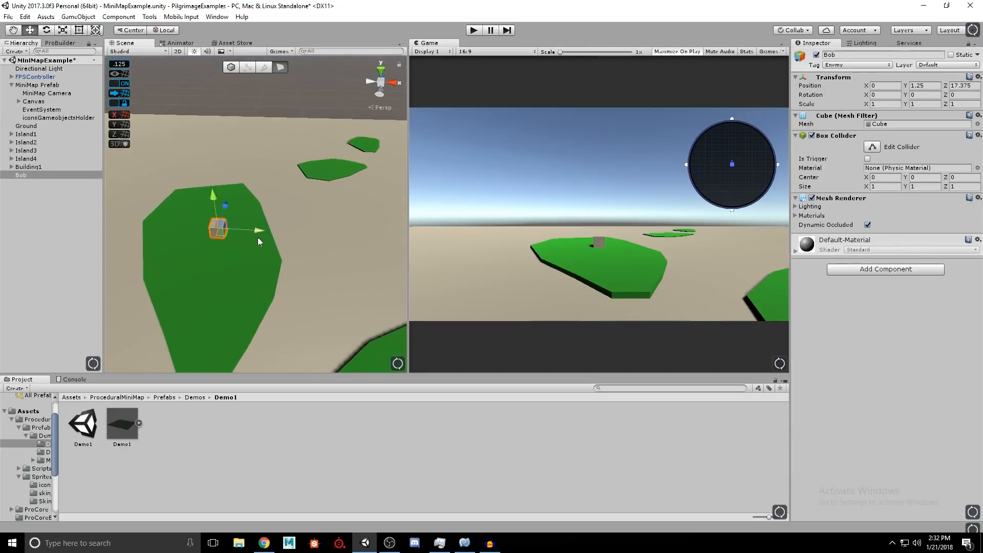
{"action": "key", "text": "ctrl+d"}
{"action": "left_click_drag", "start_coordinate": [226, 234], "coordinate": [172, 144]}
{"action": "key", "text": "ctrl+d"}
{"action": "right_click_drag", "start_coordinate": [226, 190], "coordinate": [249, 237]}
{"action": "key", "text": "s"}
{"action": "key", "text": "ctrl+d"}
{"action": "left_click_drag", "start_coordinate": [235, 152], "coordinate": [335, 198]}
{"action": "key", "text": "ctrl+d"}
{"action": "key", "text": "ctrl+d"}
{"action": "key", "text": "ctrl+d"}
{"action": "key", "text": "ctrl+d"}
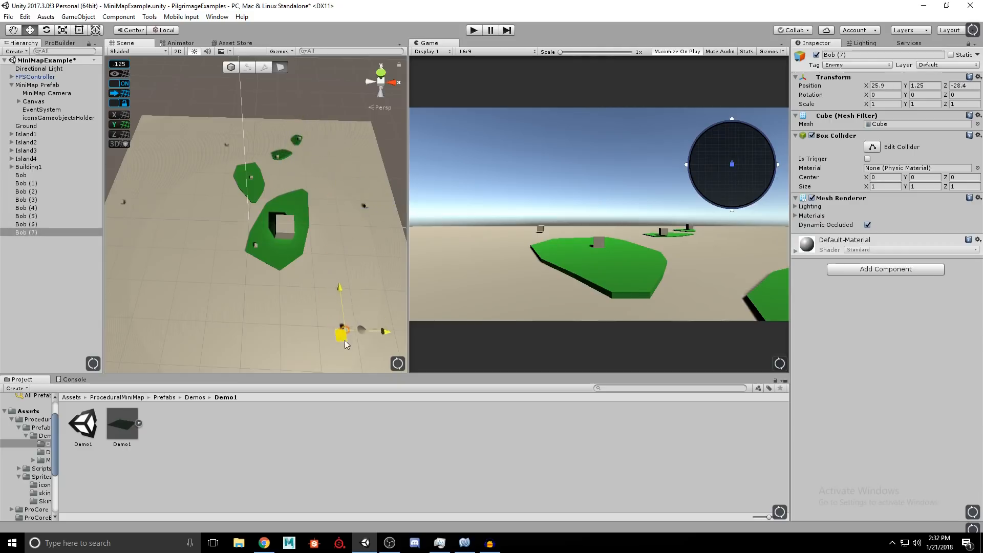
- Run the game and walk around the map to check the icons of all the Bob cubes, and stop play mode
{"action": "left_click", "coordinate": [475, 31]}
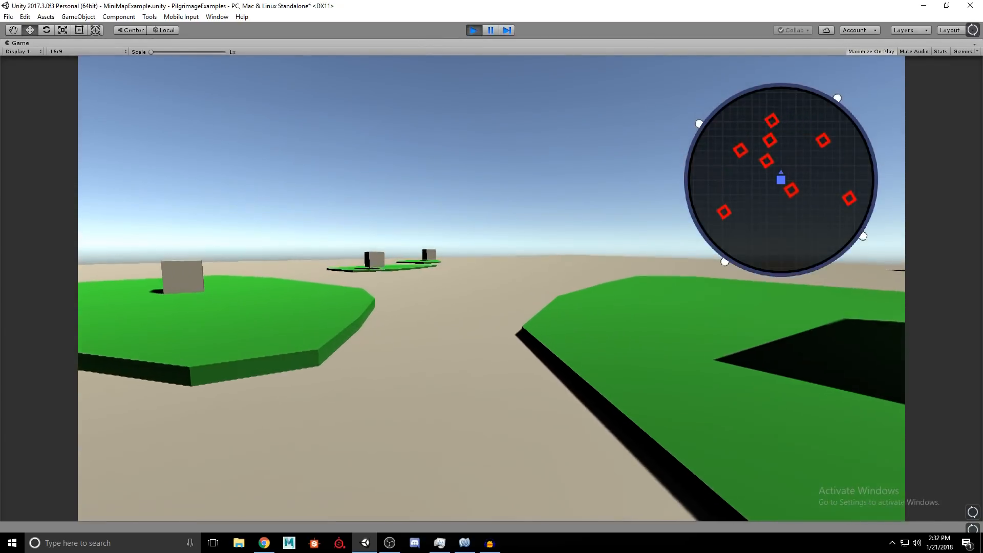
{"action": "key", "text": "w"}
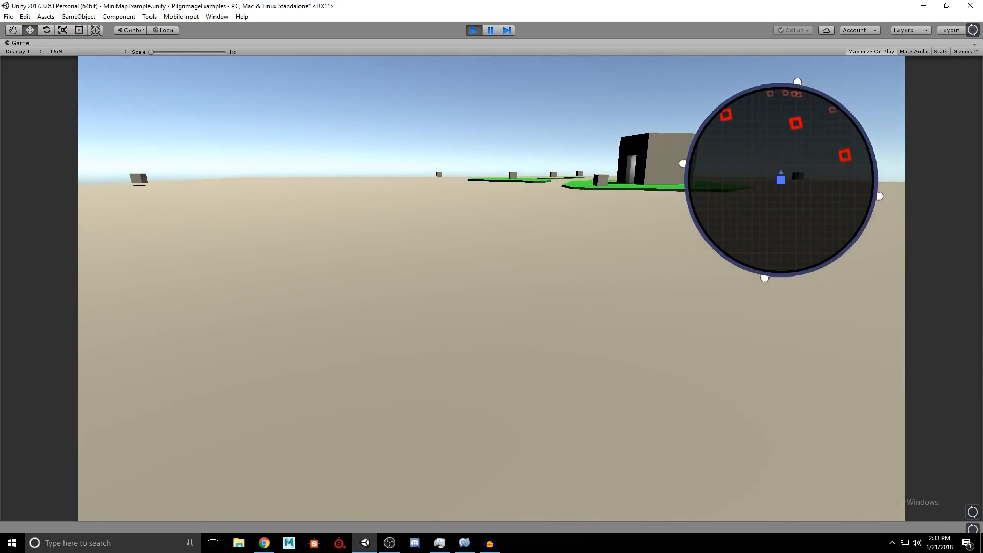
{"action": "key", "text": "w"}
{"action": "key", "text": "d"}
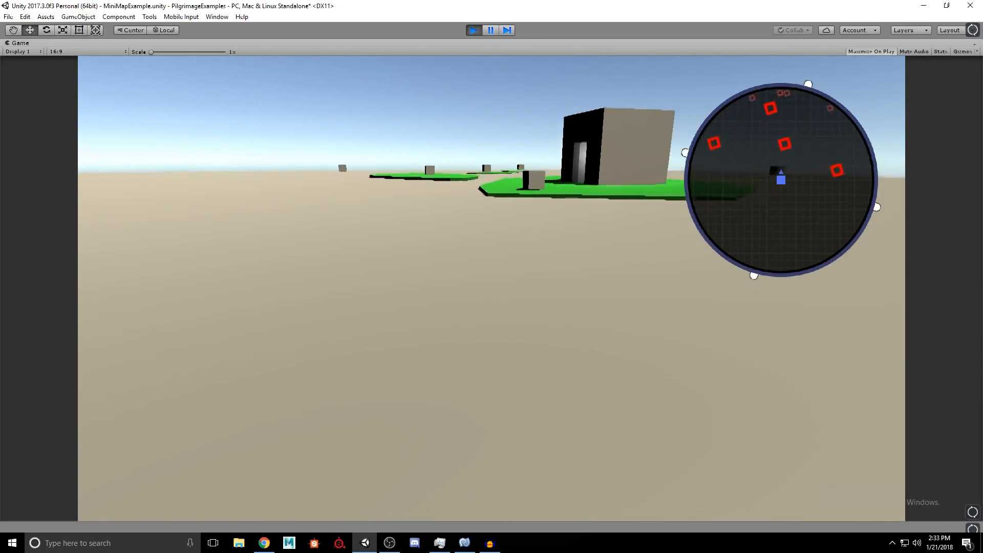
{"action": "key", "text": "w"}
{"action": "key", "text": "a"}
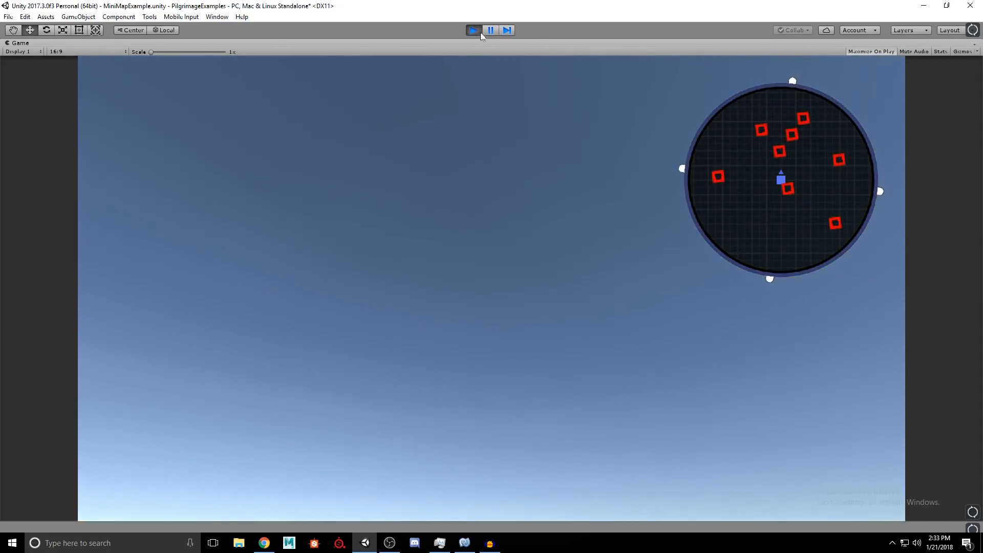
{"action": "left_click", "coordinate": [474, 29]}
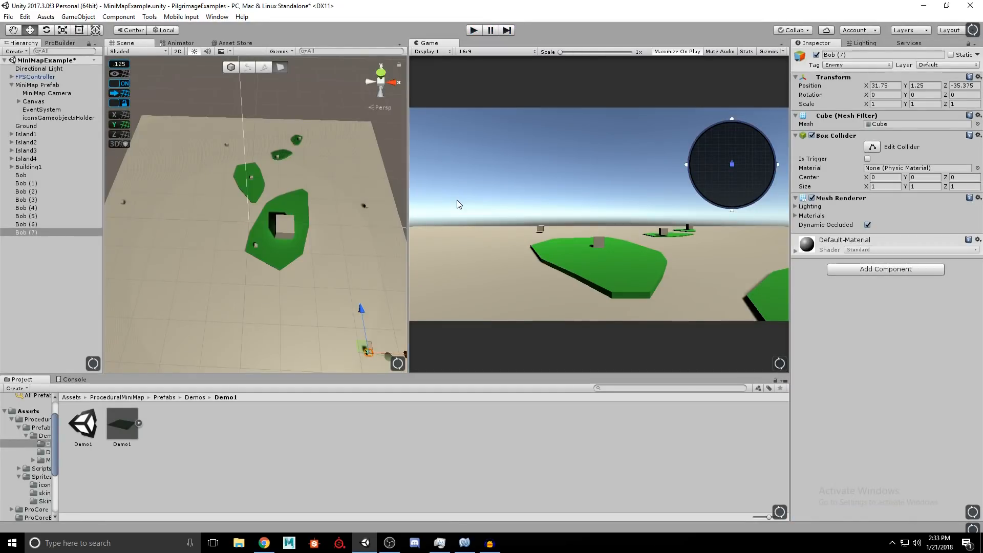
- Set the tag of the first Game Objects entry on the MiniMap Prefab to Bob2
{"action": "left_click", "coordinate": [51, 86]}
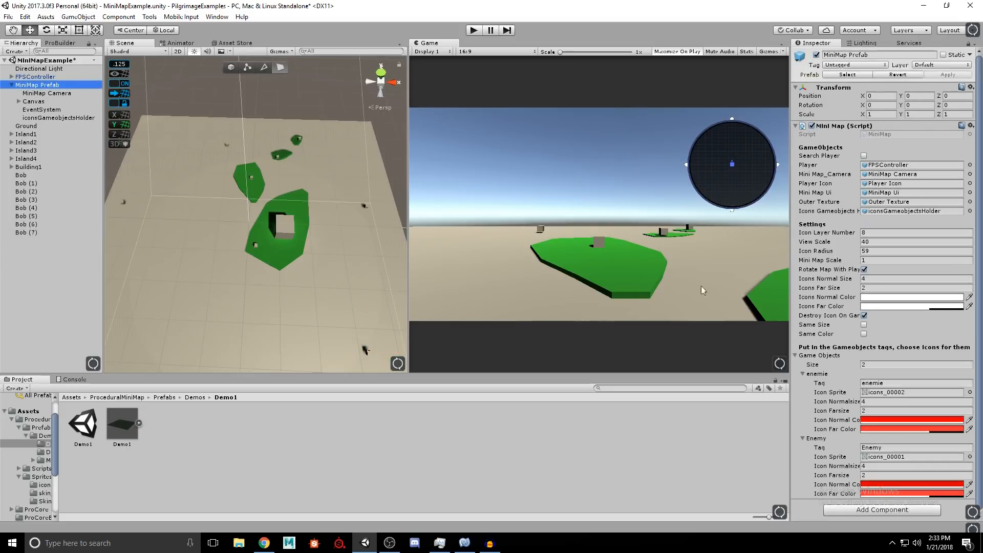
{"action": "scroll", "coordinate": [870, 380], "scroll_direction": "down", "scroll_amount": 1}
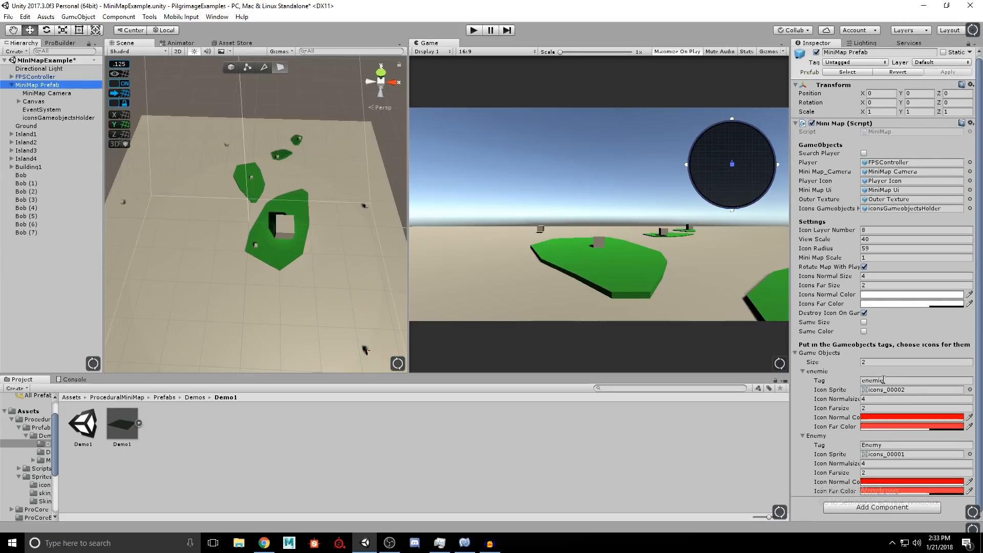
{"action": "left_click", "coordinate": [889, 380]}
{"action": "type", "text": "Bob2"}
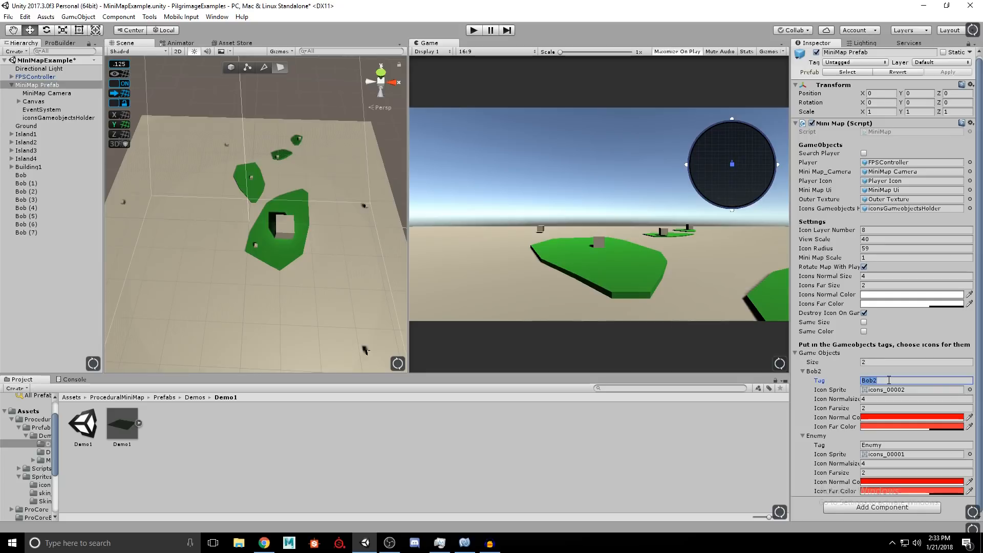
- Select the Bob (2) and Bob (5) cubes together and set their tag to Cat
{"action": "right_click_drag", "start_coordinate": [297, 207], "coordinate": [229, 173]}
{"action": "key", "text": "w"}
{"action": "left_click", "coordinate": [224, 180]}
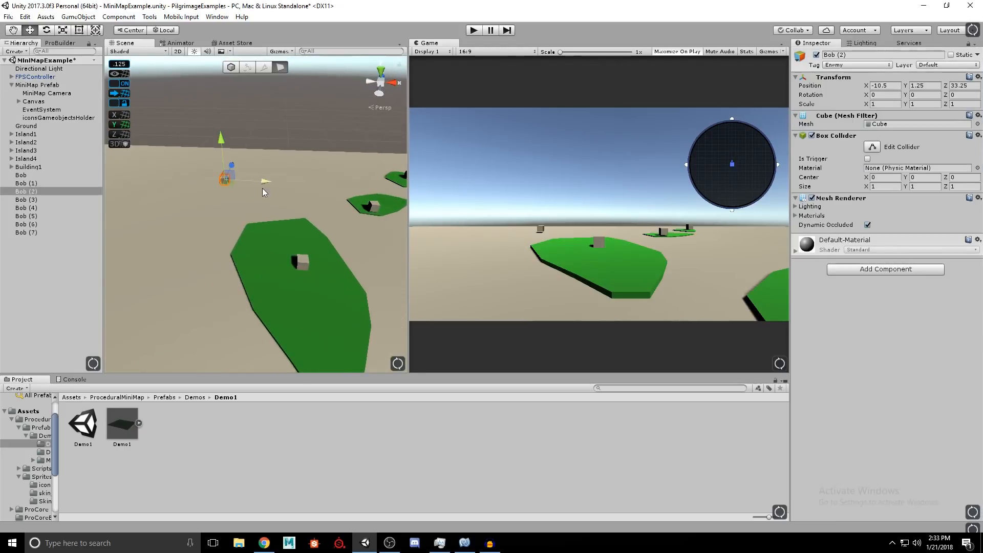
{"action": "right_click_drag", "start_coordinate": [330, 165], "coordinate": [453, 187]}
{"action": "key", "text": "w"}
{"action": "left_click", "coordinate": [289, 193], "text": "shift"}
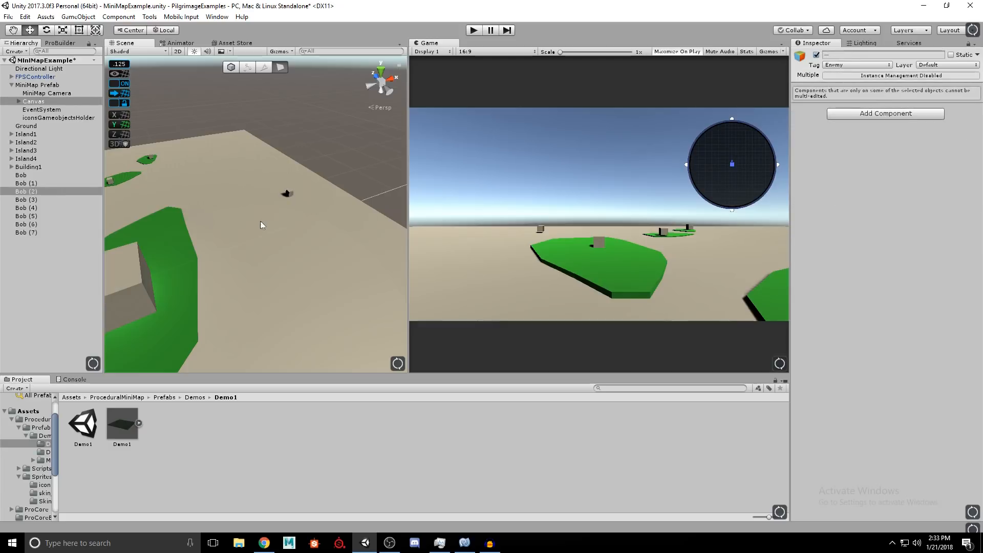
{"action": "right_click_drag", "start_coordinate": [260, 220], "coordinate": [247, 204]}
{"action": "left_click", "coordinate": [325, 219]}
{"action": "right_click_drag", "start_coordinate": [330, 225], "coordinate": [188, 212]}
{"action": "key", "text": "w"}
{"action": "left_click", "coordinate": [360, 226]}
{"action": "key", "text": "w"}
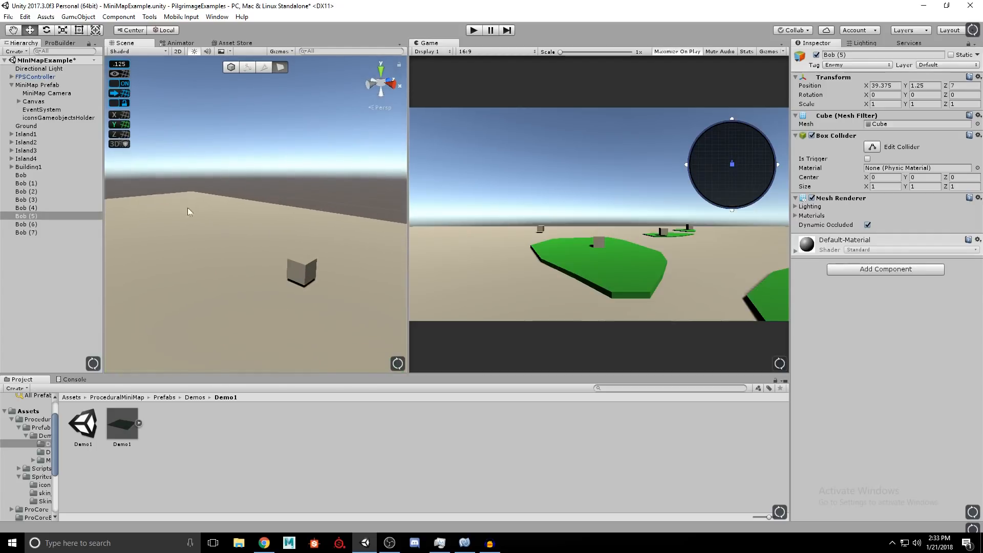
{"action": "left_click", "coordinate": [300, 275], "text": "shift"}
{"action": "left_click", "coordinate": [873, 64]}
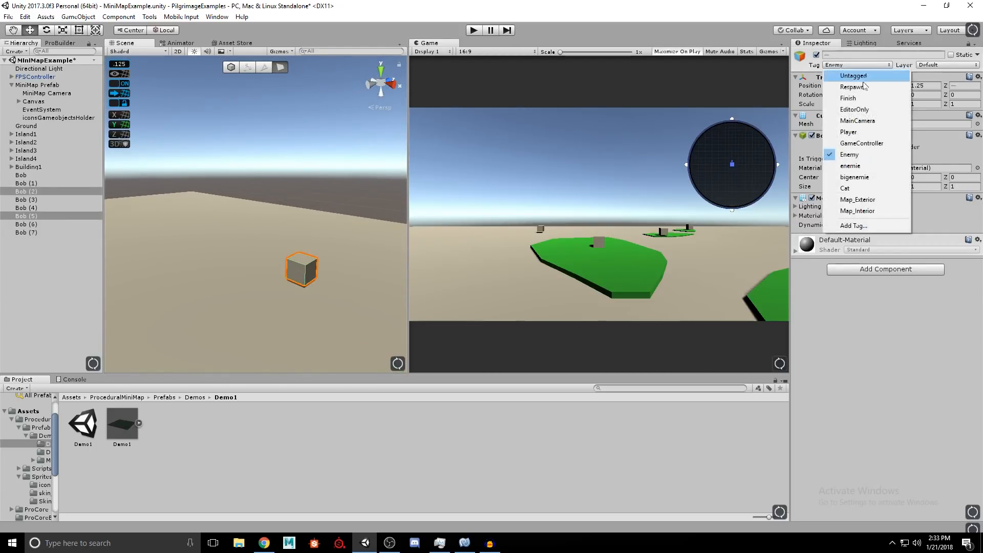
{"action": "left_click", "coordinate": [865, 188]}
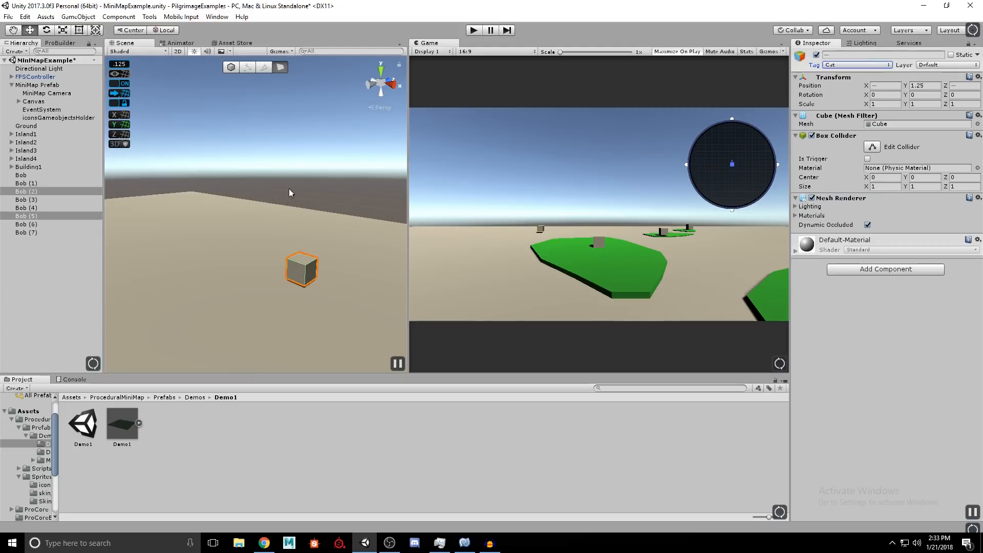
- Set the Cat entry's icon sprite on the MiniMap Prefab to ButtonAcceleratorOverSprite
{"action": "left_click", "coordinate": [37, 85]}
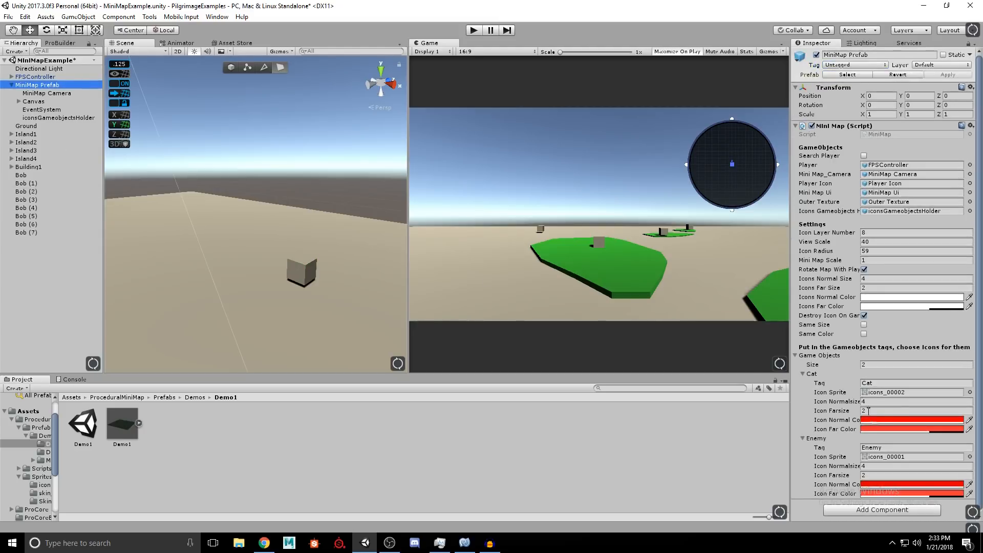
{"action": "left_click", "coordinate": [969, 392]}
{"action": "left_click_drag", "start_coordinate": [178, 217], "coordinate": [181, 167]}
{"action": "left_click", "coordinate": [112, 163]}
{"action": "left_click", "coordinate": [181, 104]}
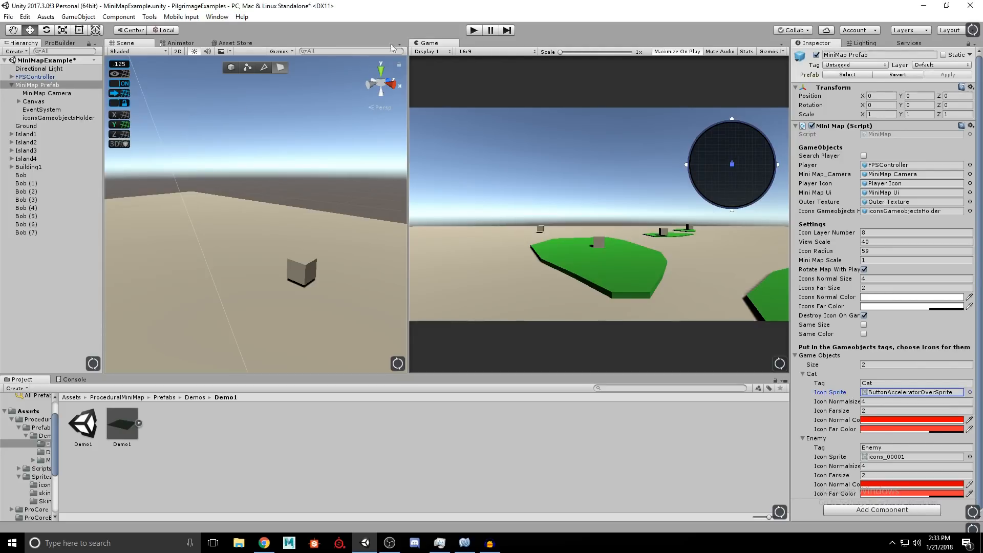
- Run the game and walk around the map to check the minimap icons of the Cat and Enemy cubes, and stop play mode
{"action": "left_click", "coordinate": [474, 30]}
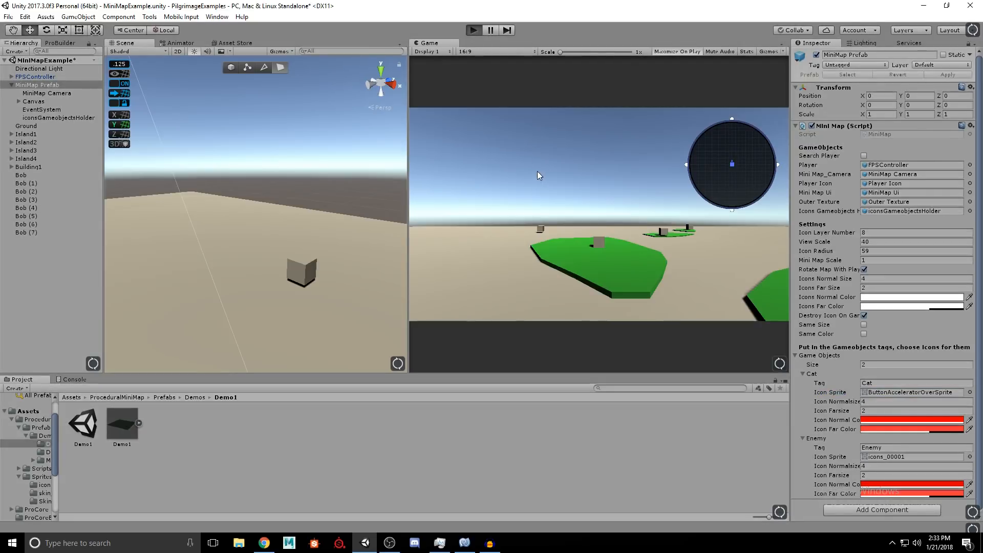
{"action": "key", "text": "s"}
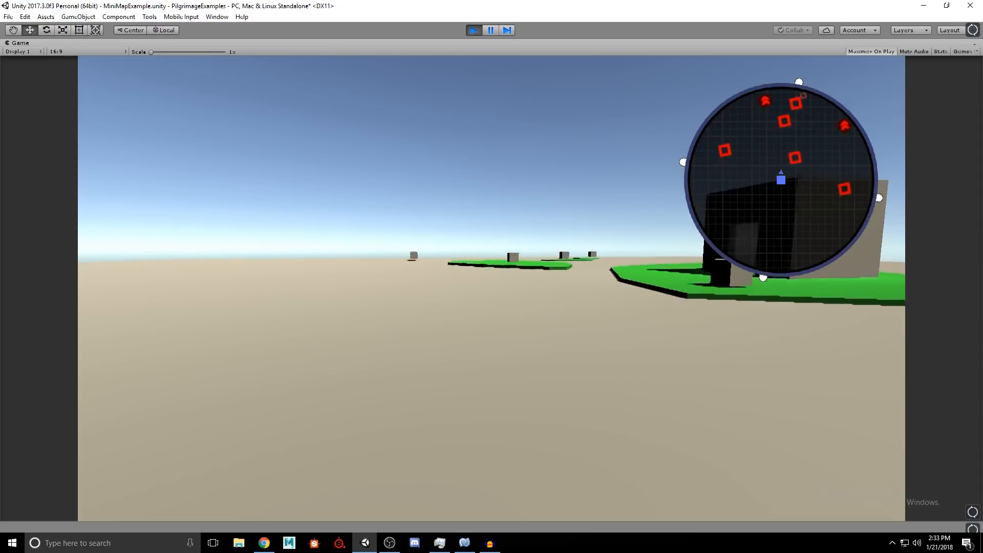
{"action": "key", "text": "w"}
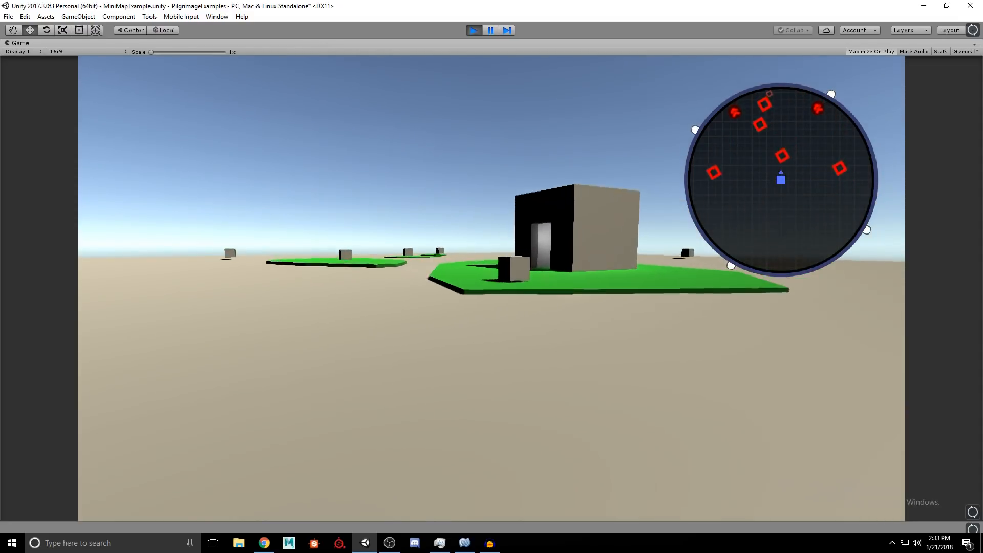
{"action": "key", "text": "w"}
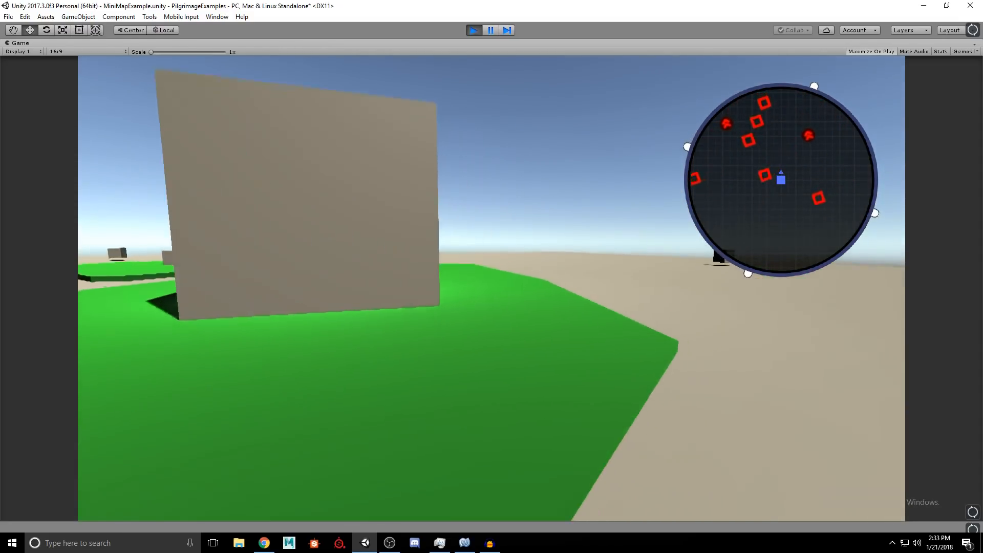
{"action": "key", "text": "w"}
{"action": "key", "text": "d"}
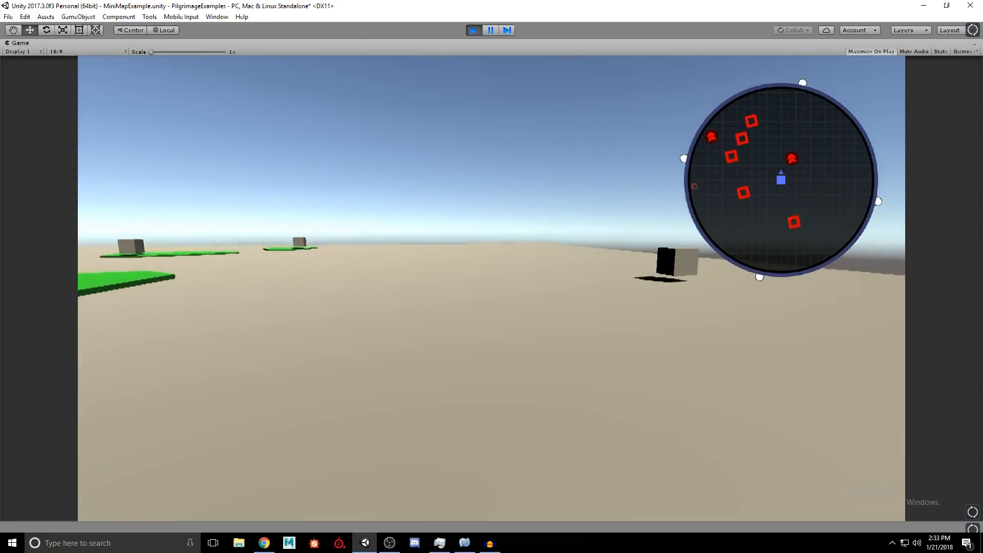
{"action": "key", "text": "w"}
{"action": "key", "text": "s"}
{"action": "key", "text": "a"}
{"action": "key", "text": "w"}
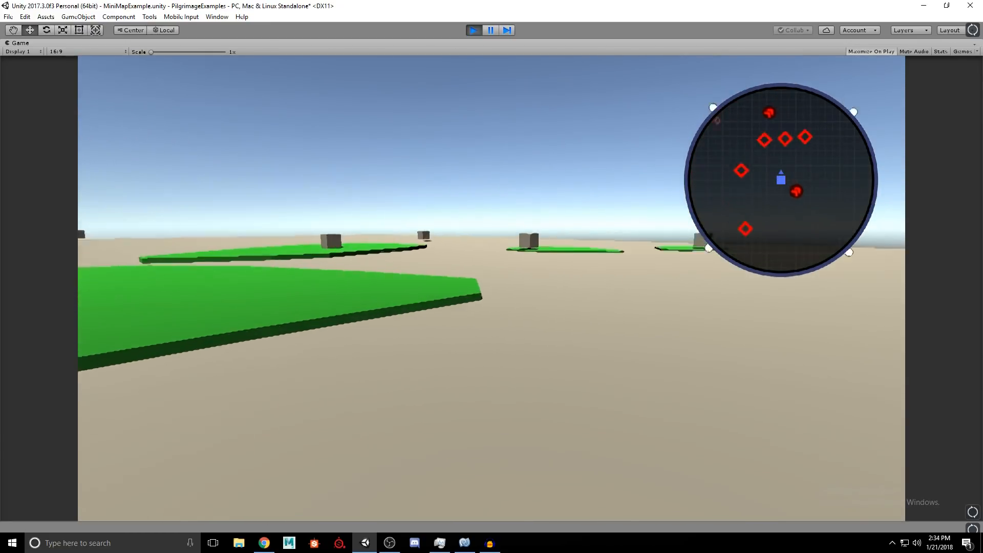
{"action": "key", "text": "w"}
{"action": "key", "text": "a"}
{"action": "key", "text": "Escape"}
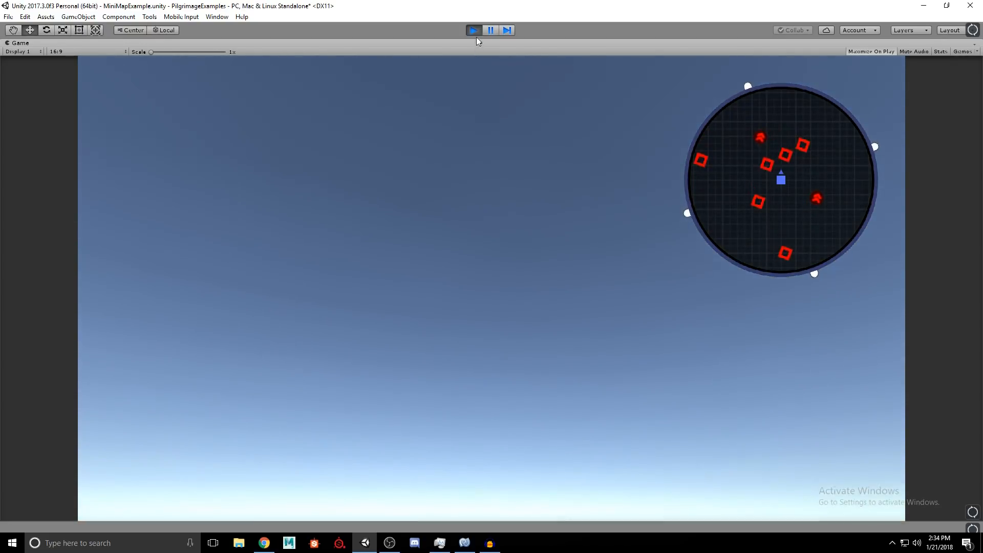
{"action": "left_click", "coordinate": [475, 32]}
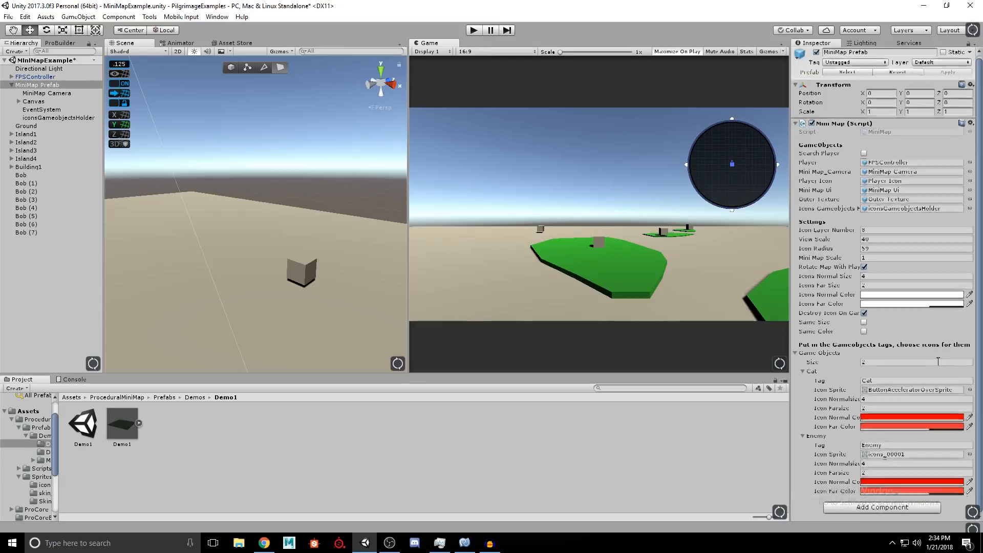
{"action": "left_click", "coordinate": [884, 362]}
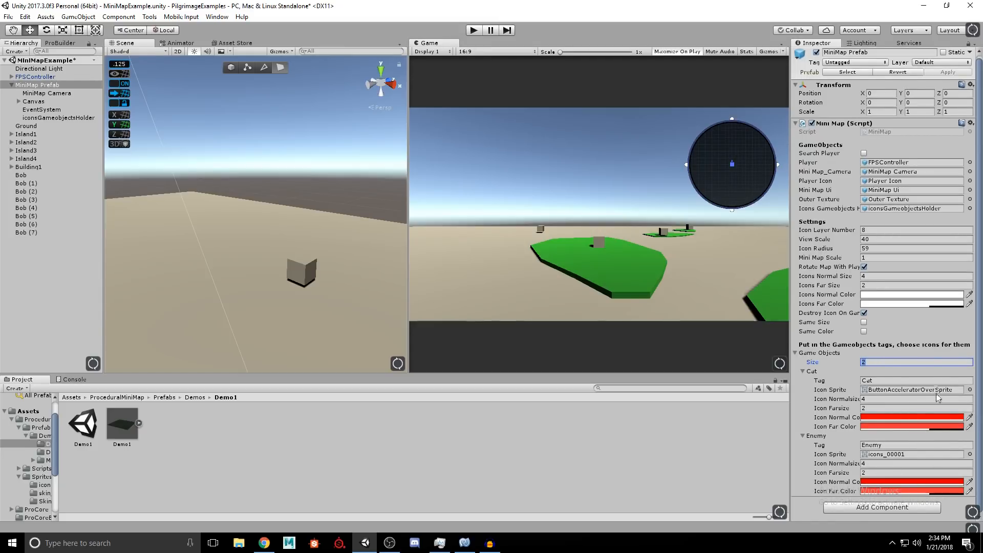
{"action": "right_click_drag", "start_coordinate": [324, 237], "coordinate": [238, 262]}
{"action": "key", "text": "s"}
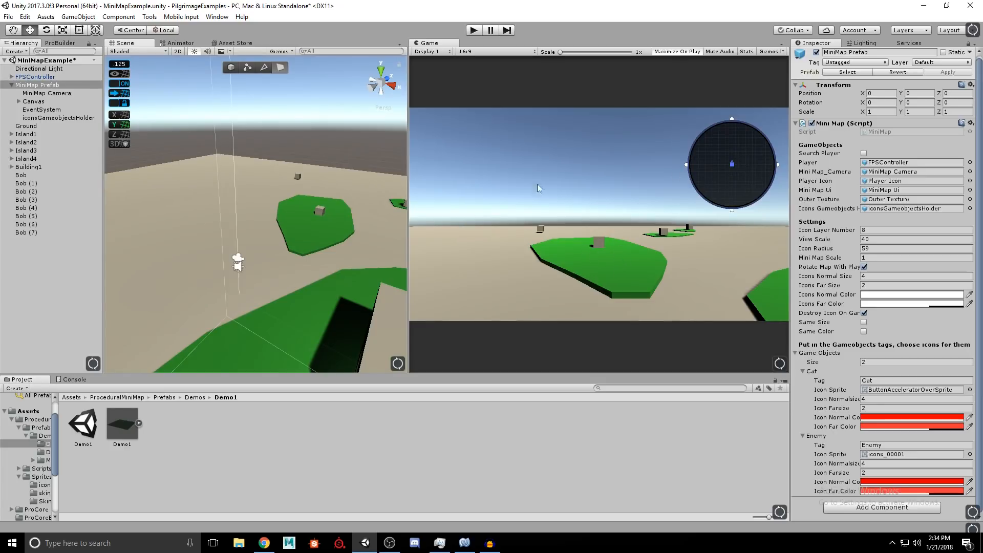
- Expand the Canvas and move Player Icon below Mask within MiniMap Ui, so it sits just above Outer Texture
{"action": "left_click", "coordinate": [19, 102]}
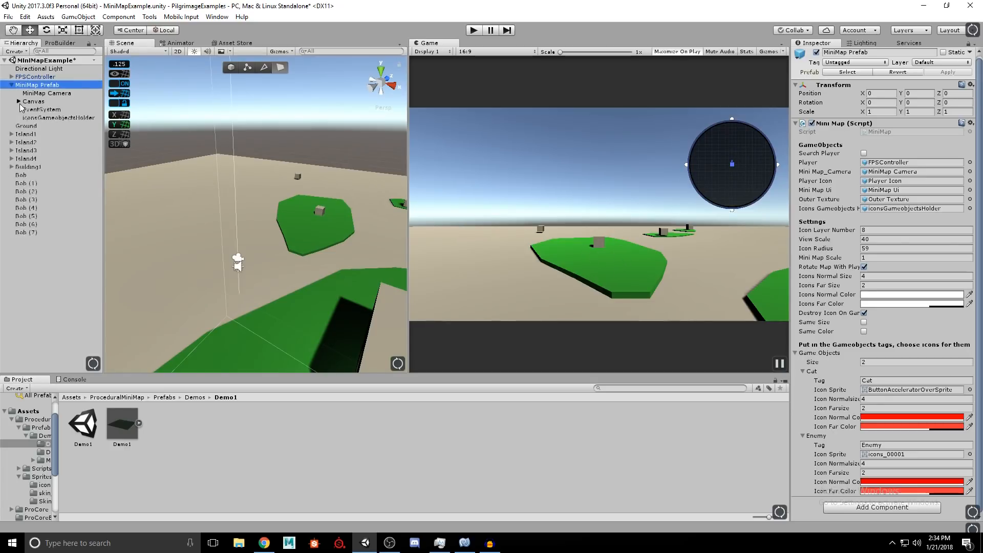
{"action": "left_click", "coordinate": [26, 110]}
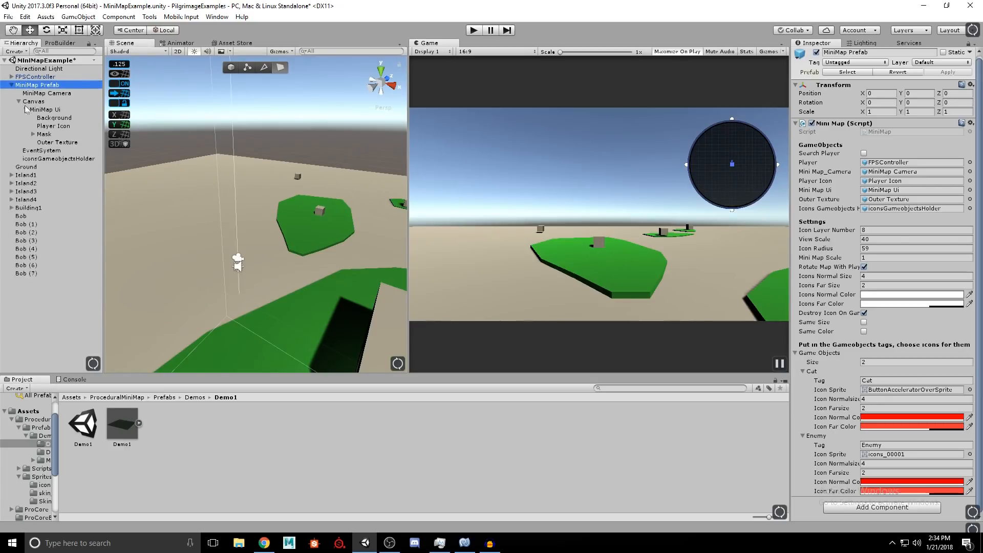
{"action": "left_click", "coordinate": [57, 127]}
{"action": "left_click_drag", "start_coordinate": [56, 128], "coordinate": [59, 142]}
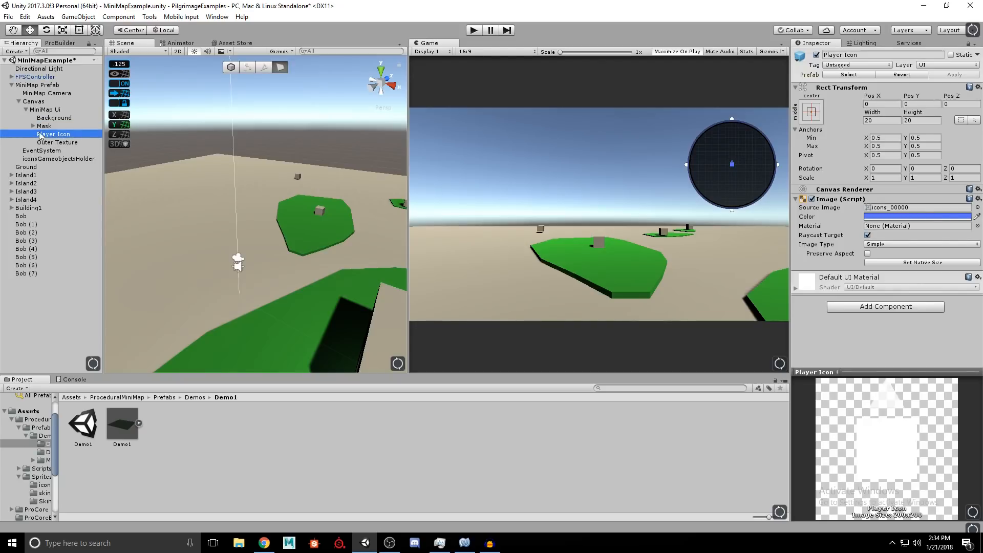
- Run the game and walk onto the nearest island's cube to check how the player icon overlaps its minimap icon, and stop play mode
{"action": "left_click", "coordinate": [474, 30]}
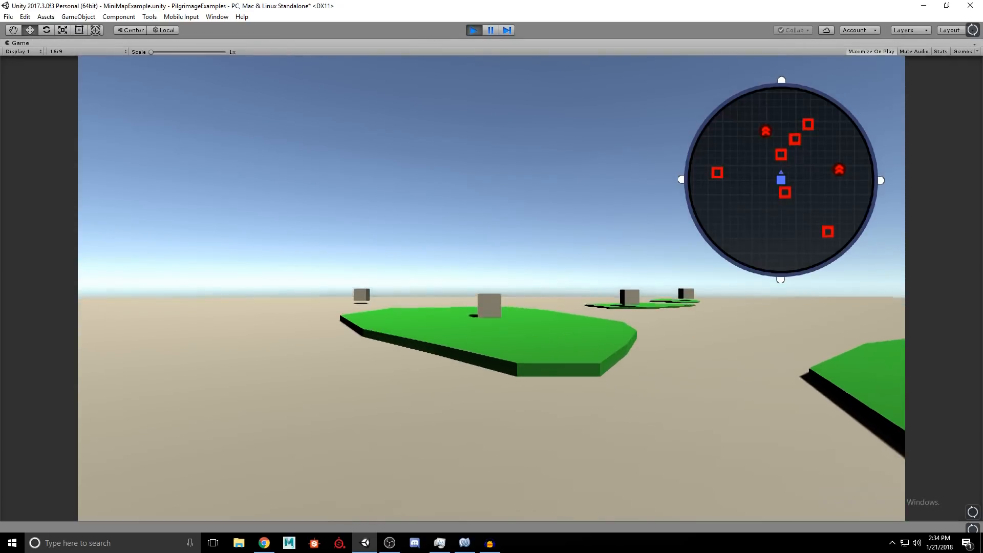
{"action": "key", "text": "w"}
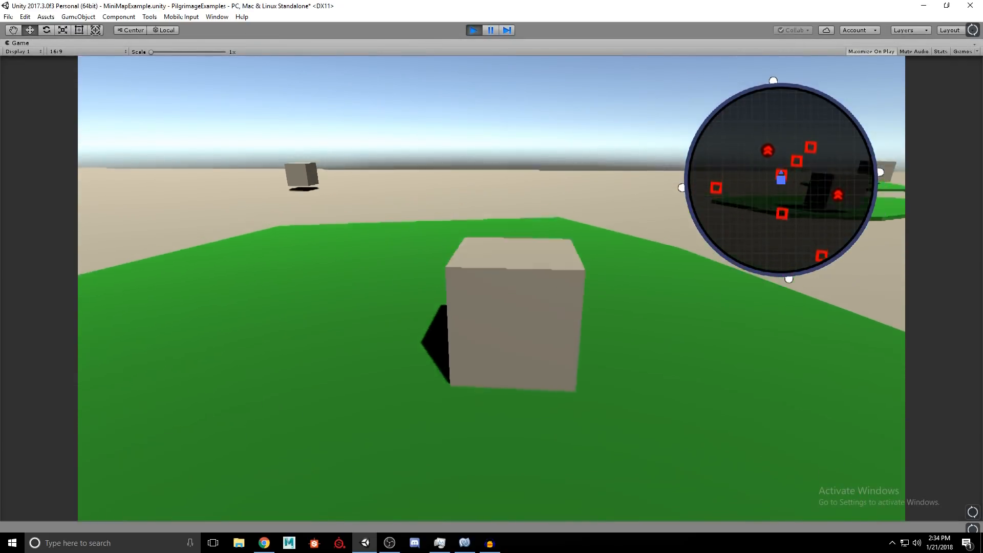
{"action": "key", "text": "s"}
{"action": "key", "text": "w"}
{"action": "key", "text": "space"}
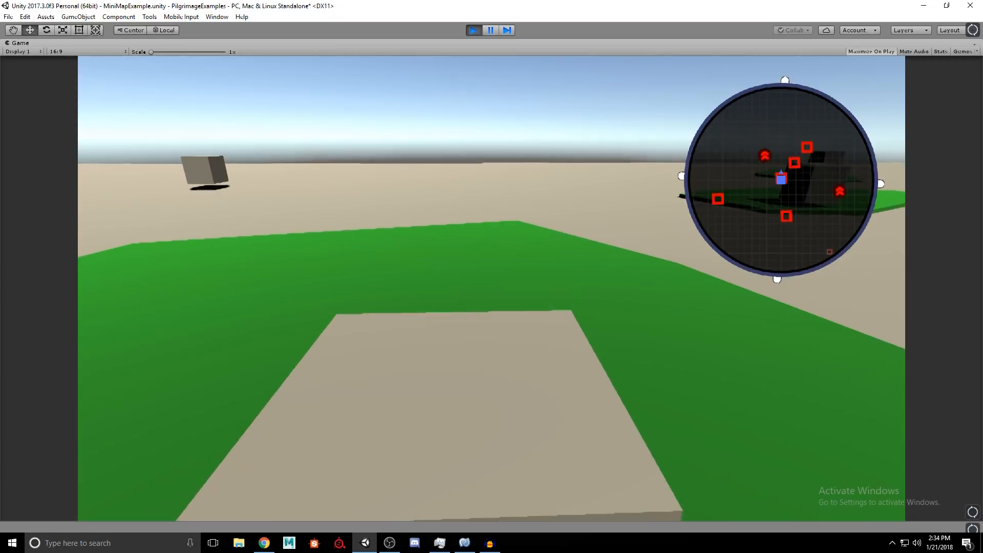
{"action": "key", "text": "s"}
{"action": "key", "text": "d"}
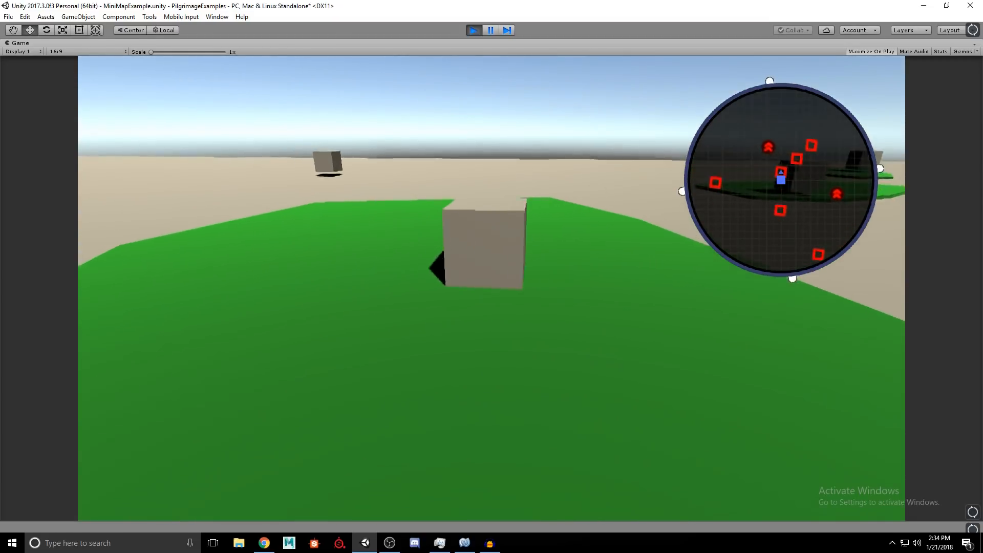
{"action": "key", "text": "a"}
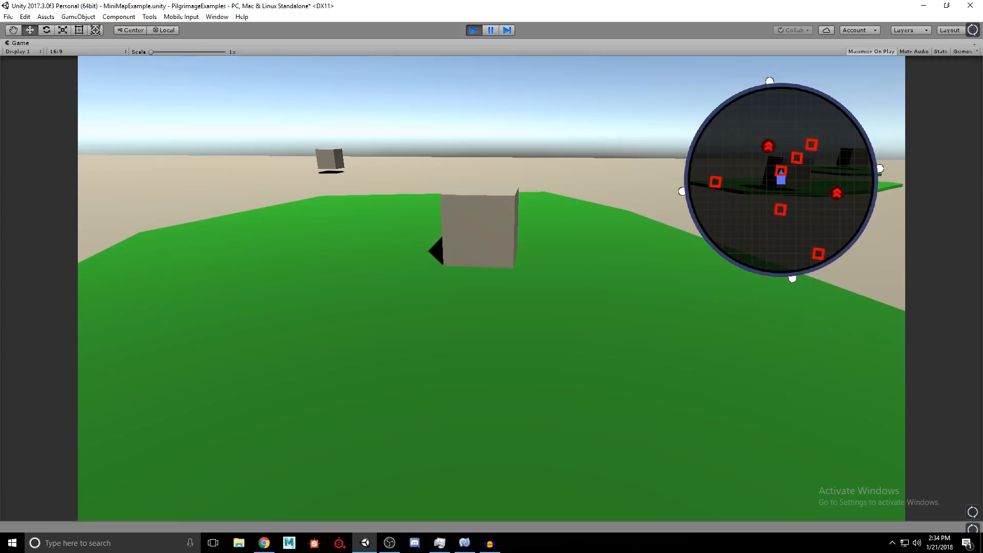
{"action": "key", "text": "w"}
{"action": "key", "text": "s"}
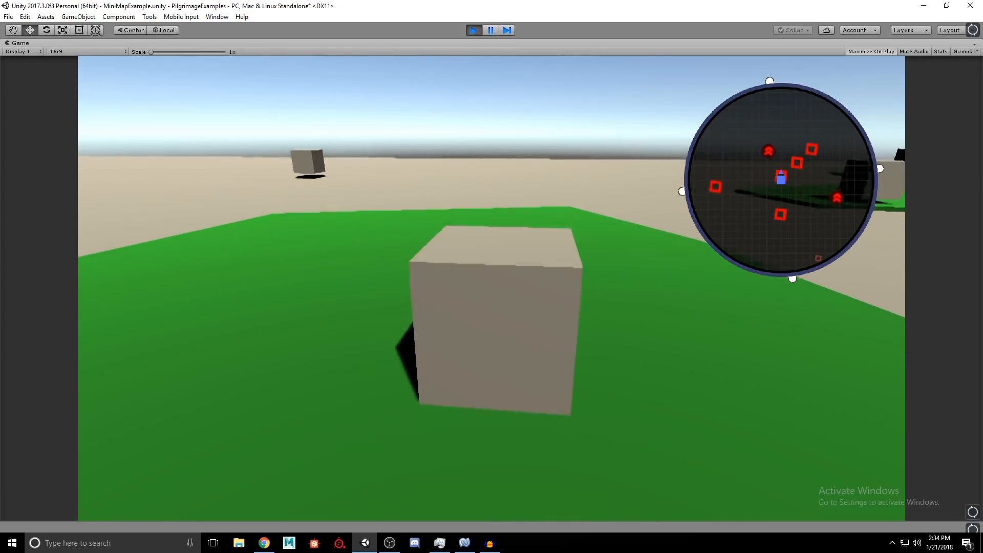
{"action": "key", "text": "w"}
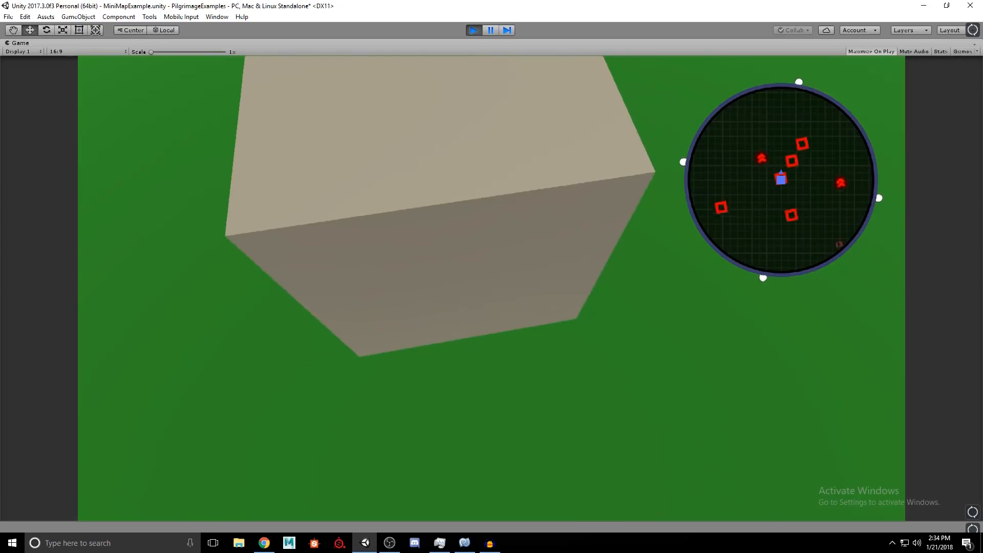
{"action": "key", "text": "space"}
{"action": "key", "text": "w"}
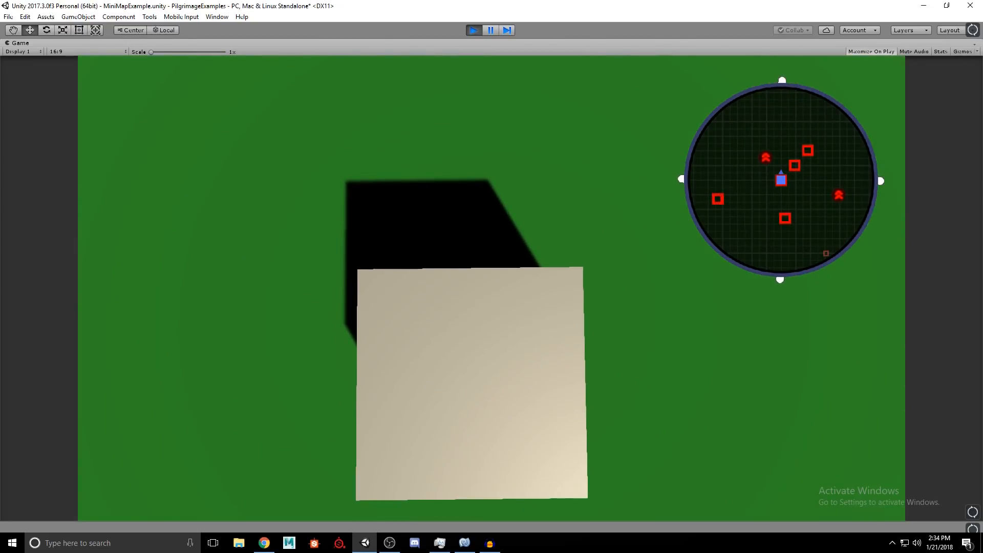
{"action": "key", "text": "s"}
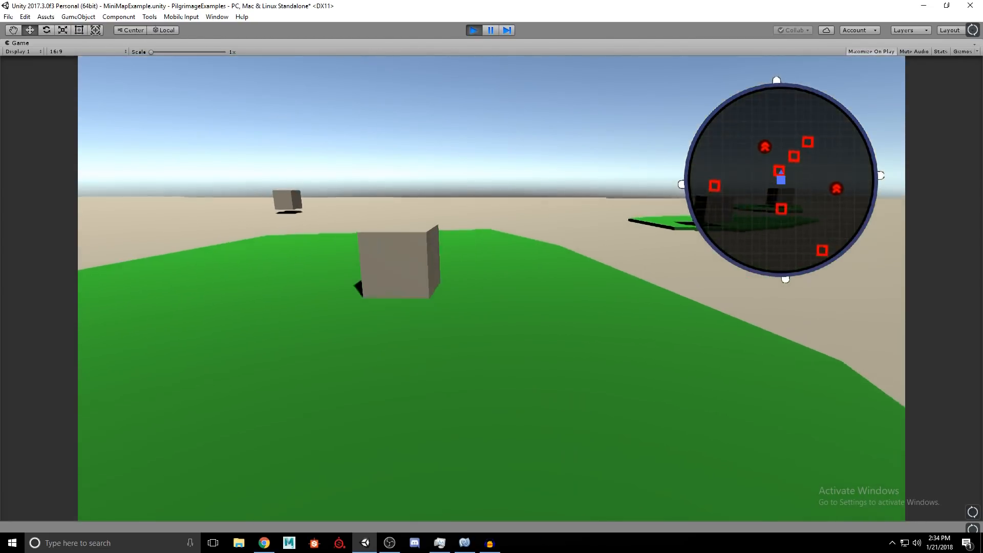
{"action": "key", "text": "Escape"}
{"action": "left_click", "coordinate": [474, 32]}
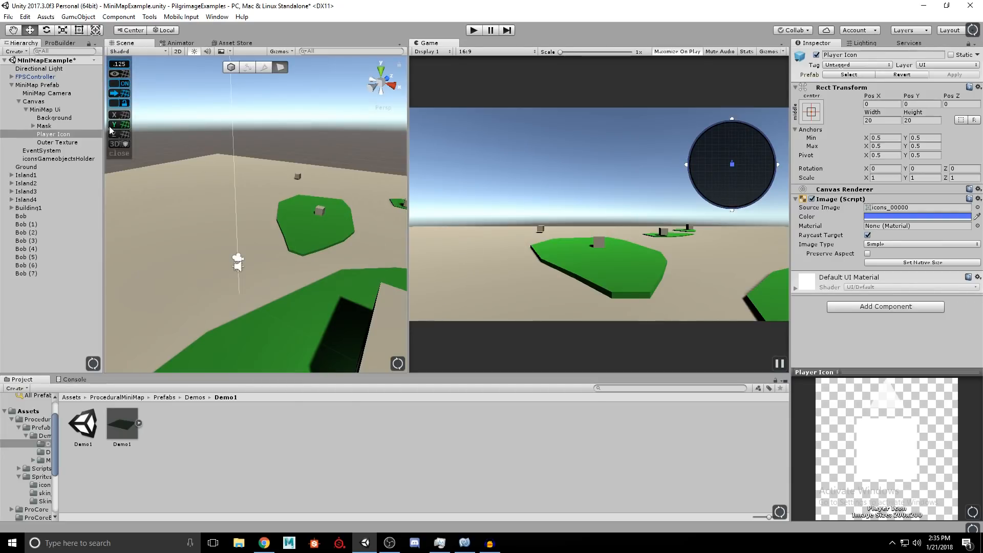
- Anchor MiniMap Ui to the bottom-left corner of the canvas and set its Pos X to 110 and Pos Y to 100
{"action": "left_click", "coordinate": [45, 109]}
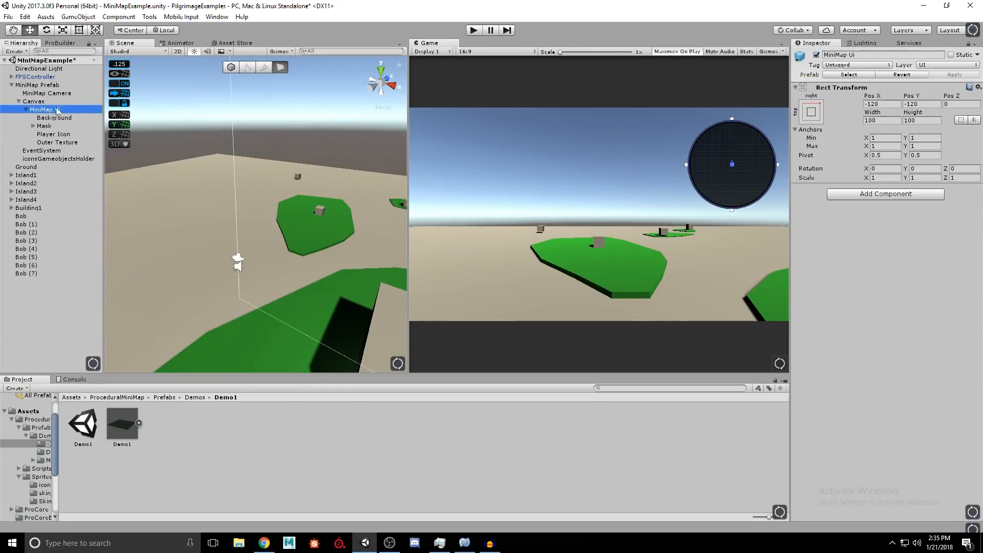
{"action": "left_click", "coordinate": [811, 112]}
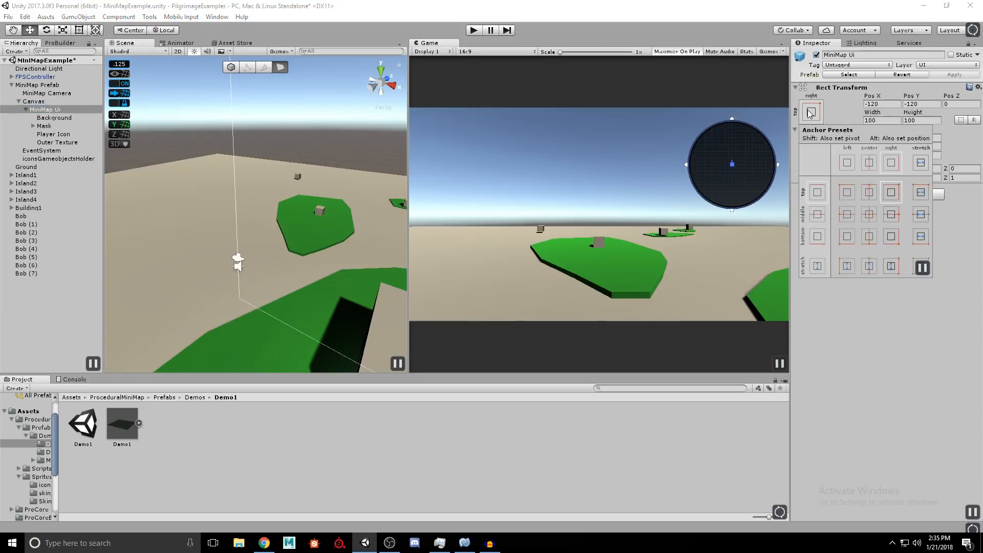
{"action": "left_click", "coordinate": [848, 236]}
{"action": "left_click", "coordinate": [881, 104]}
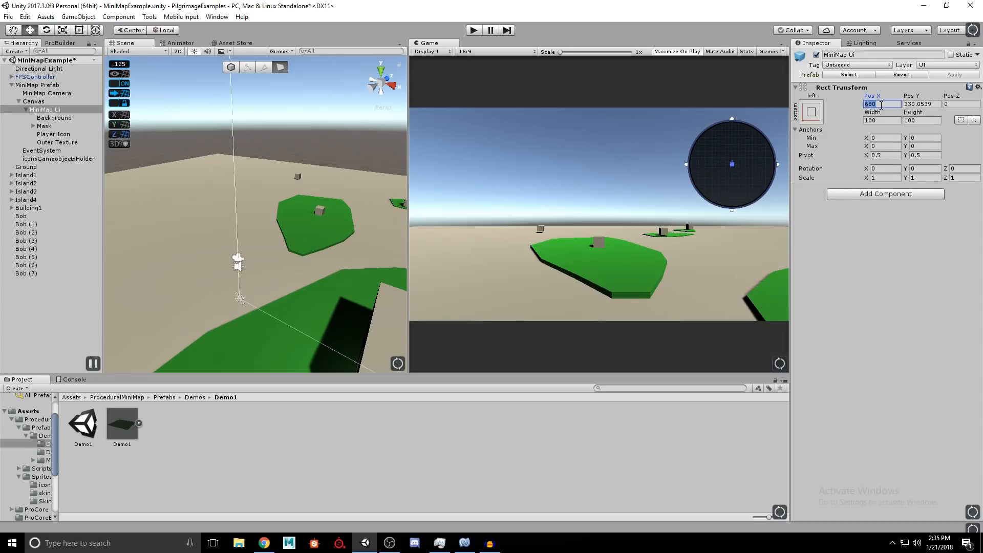
{"action": "type", "text": "110"}
{"action": "key", "text": "Tab"}
{"action": "type", "text": "100"}
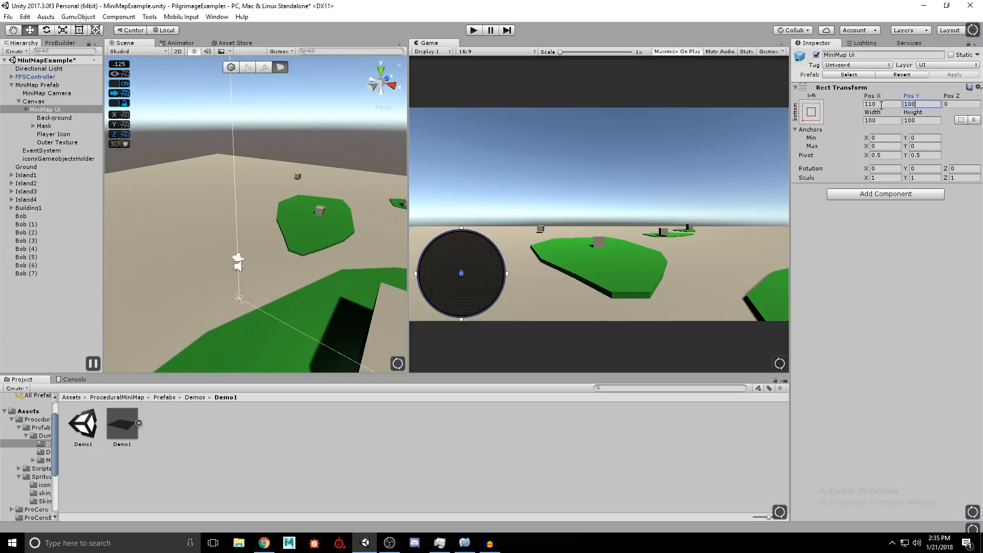
- Run the game and walk around the islands to check the minimap in its bottom-left placement, and stop play mode
{"action": "left_click", "coordinate": [474, 31]}
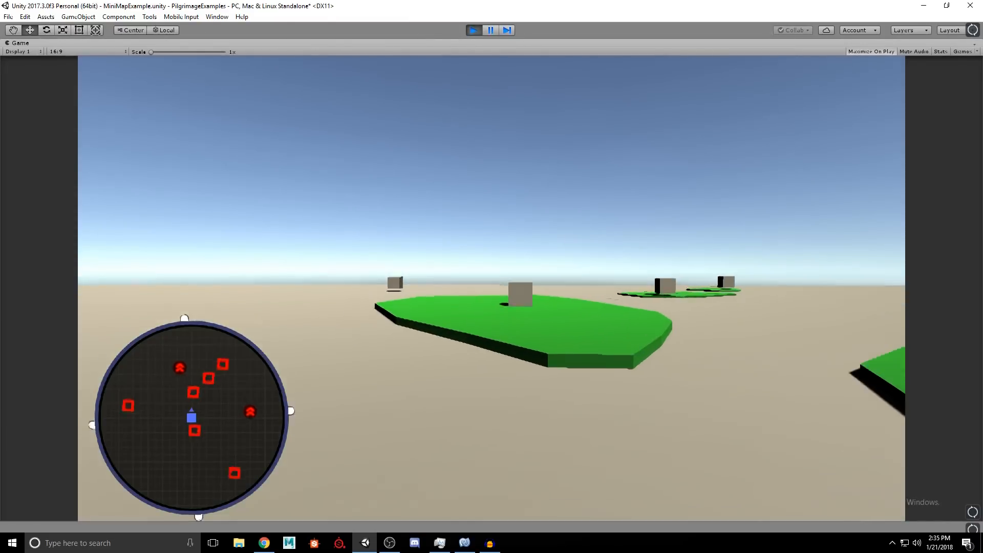
{"action": "key", "text": "w"}
{"action": "key", "text": "w"}
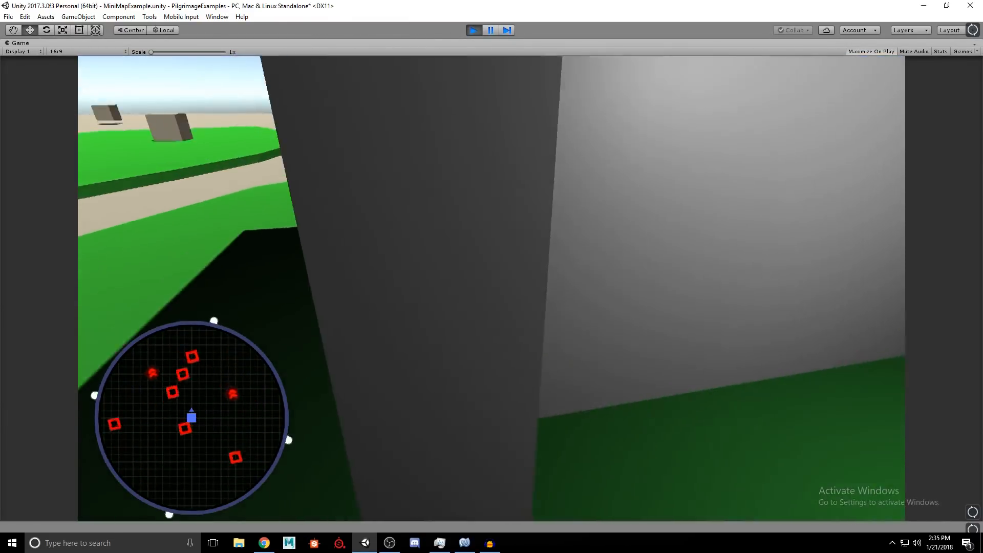
{"action": "key", "text": "w"}
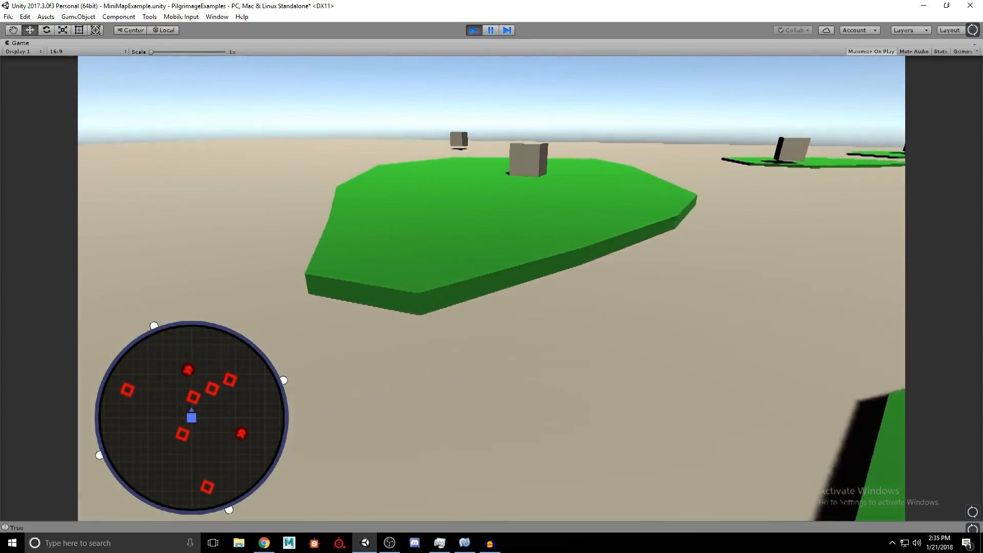
{"action": "key", "text": "w"}
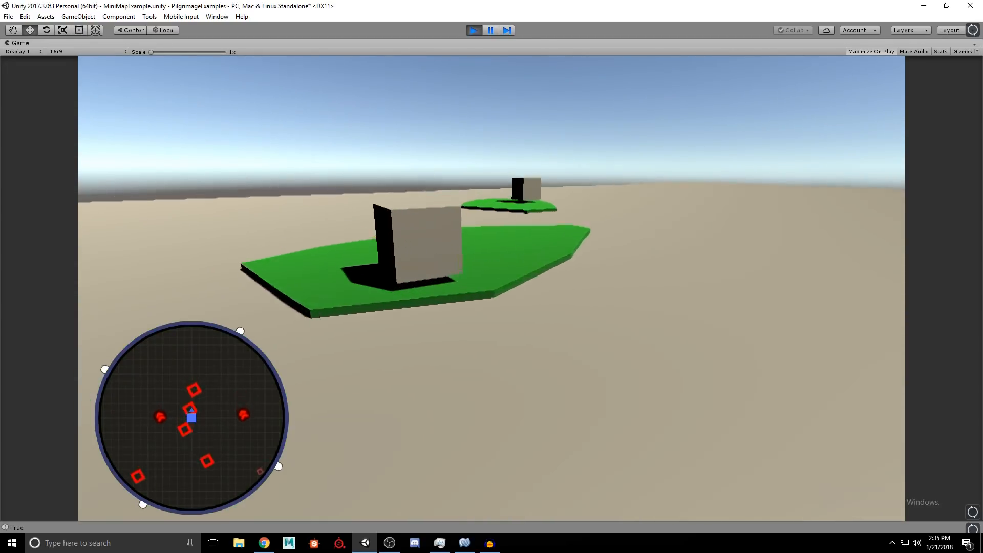
{"action": "key", "text": "w"}
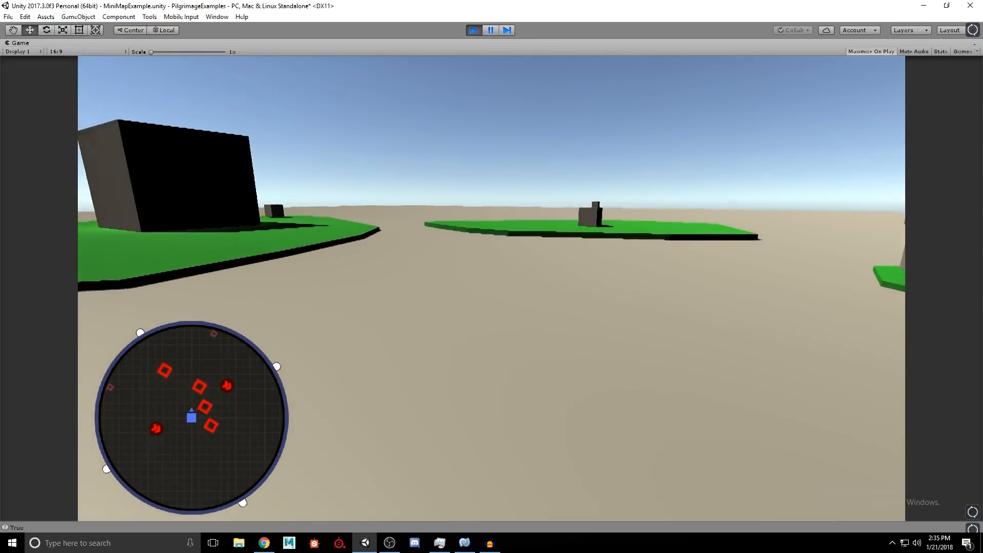
{"action": "key", "text": "w"}
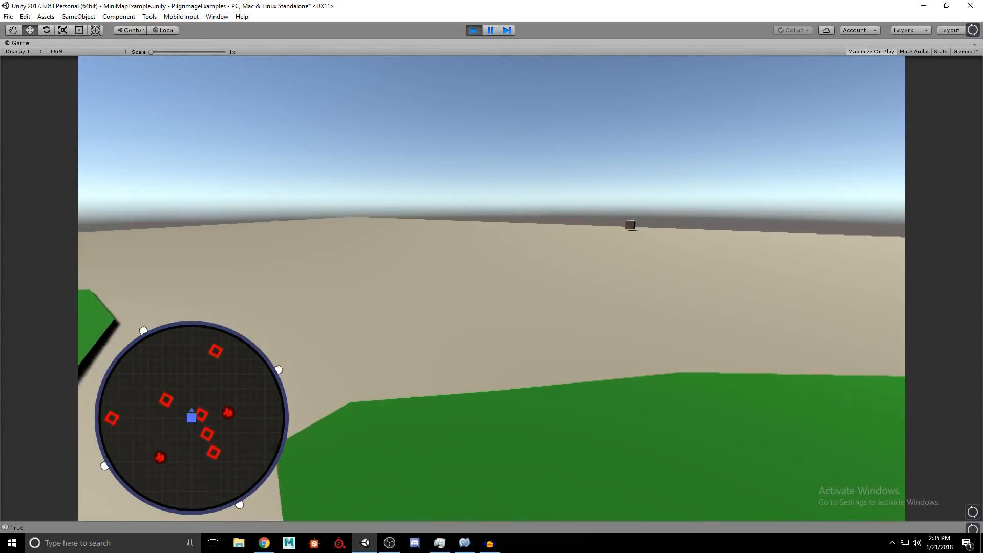
{"action": "key", "text": "w"}
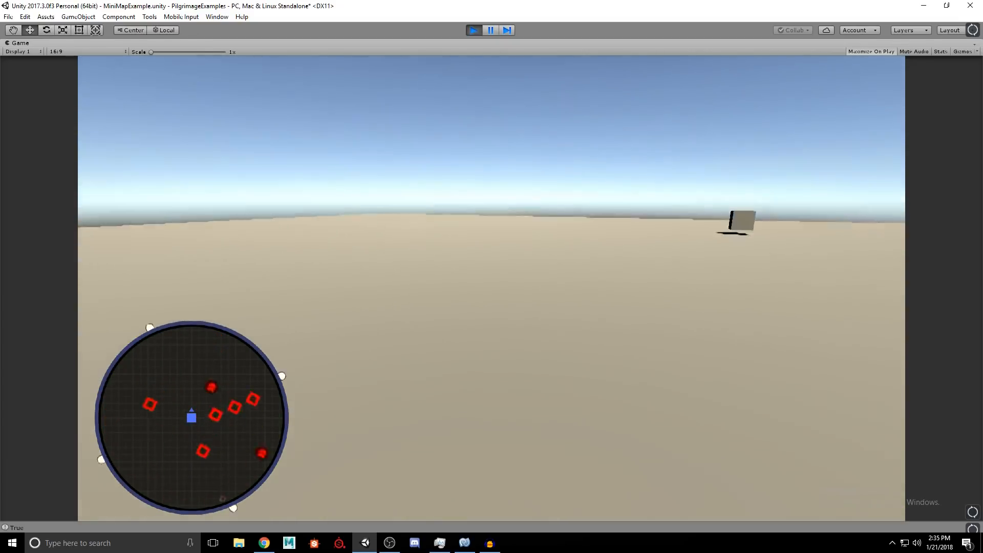
{"action": "key", "text": "s"}
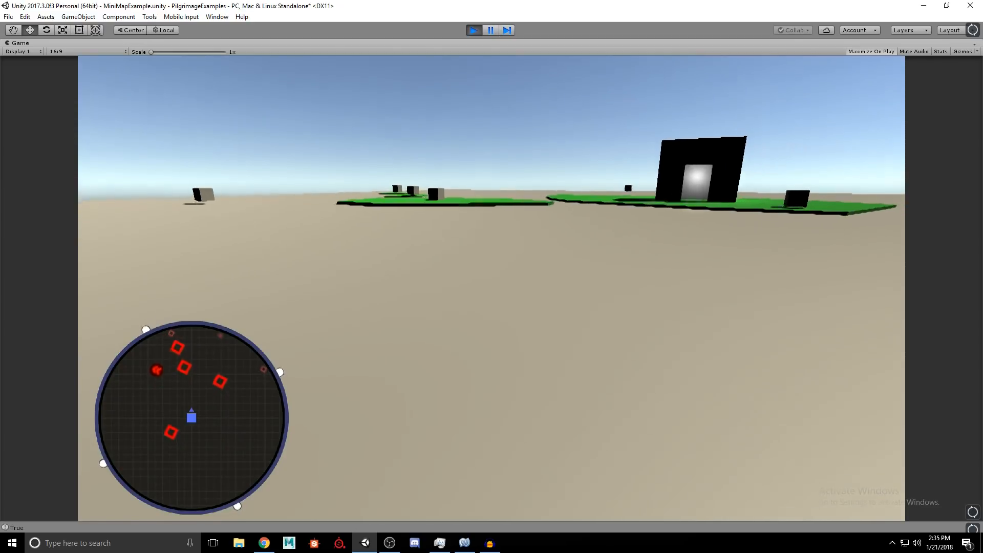
{"action": "key", "text": "Escape"}
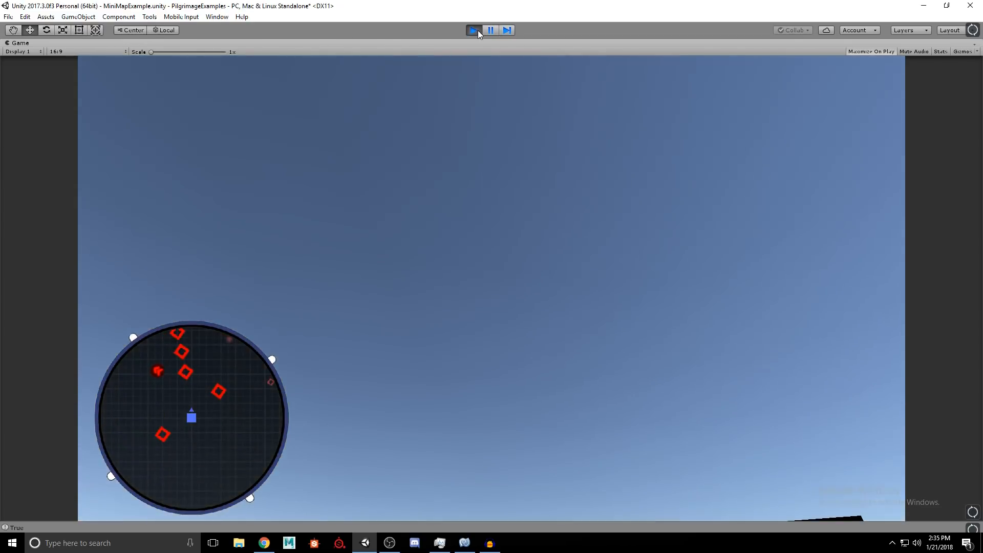
{"action": "left_click", "coordinate": [474, 30]}
- Open the project's root Assets folder and select Island1 in the scene to examine it
{"action": "right_click_drag", "start_coordinate": [335, 213], "coordinate": [474, 226]}
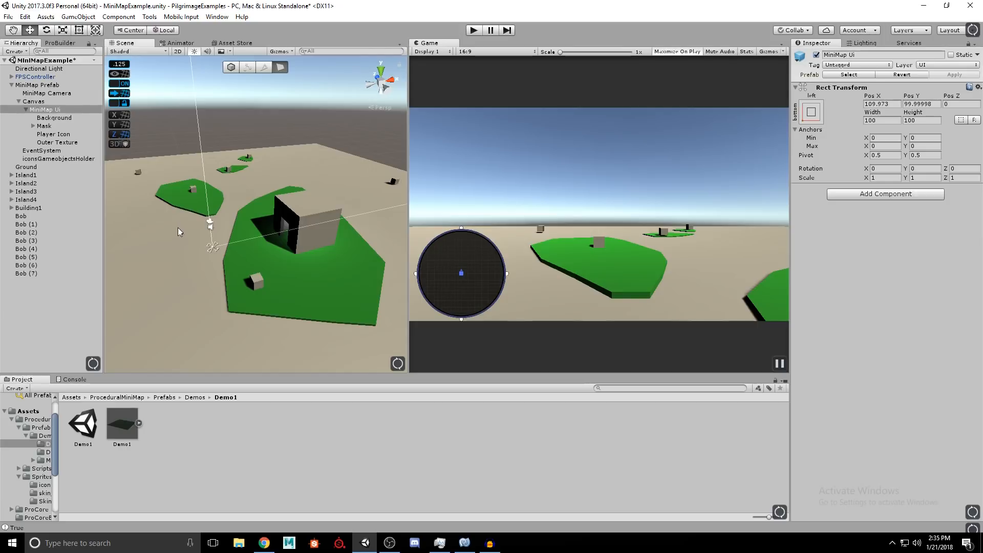
{"action": "left_click", "coordinate": [70, 398]}
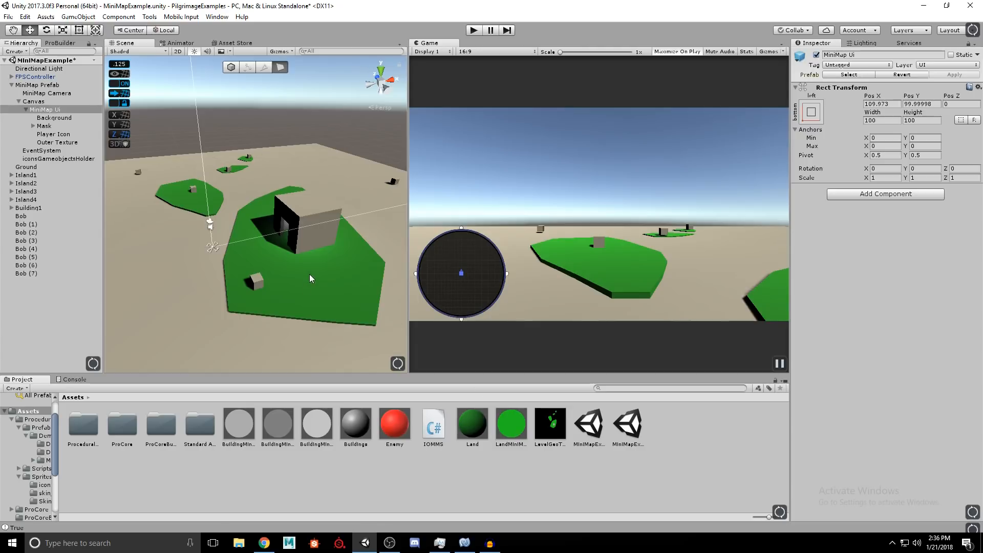
{"action": "left_click_drag", "start_coordinate": [351, 270], "coordinate": [334, 251], "text": "alt"}
{"action": "left_click", "coordinate": [198, 232]}
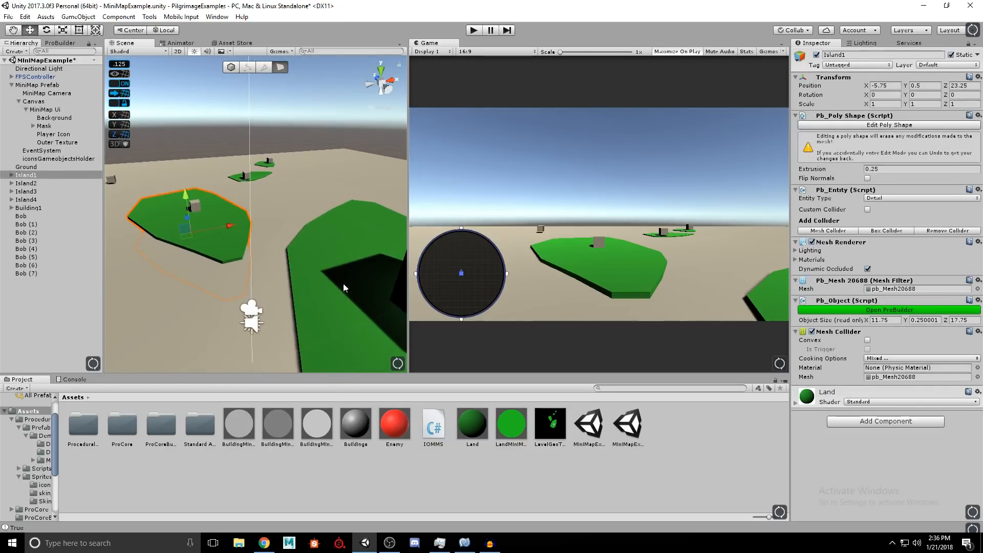
{"action": "left_click", "coordinate": [329, 244]}
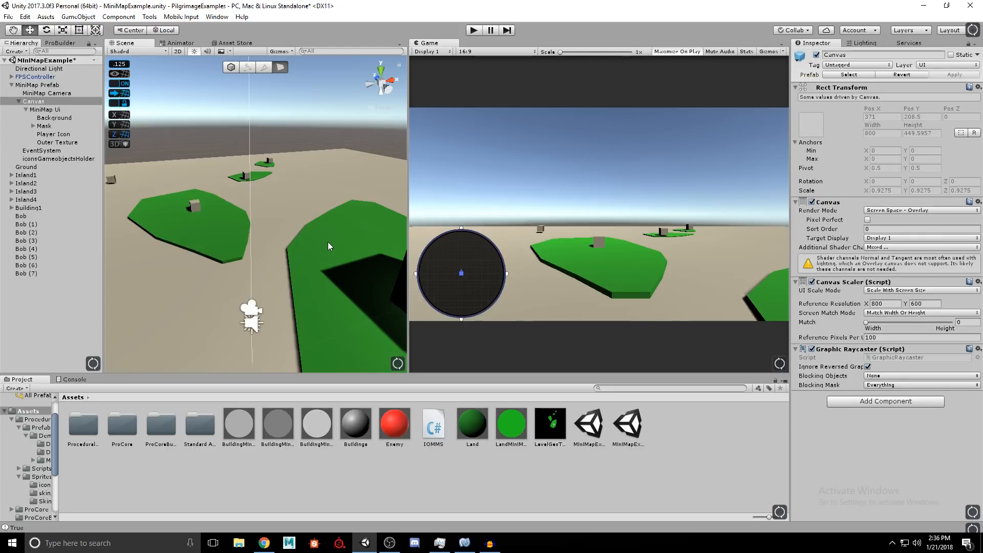
- Collapse the Canvas, expand FPSController and deactivate its LevelGeoCamera child
{"action": "left_click", "coordinate": [19, 101]}
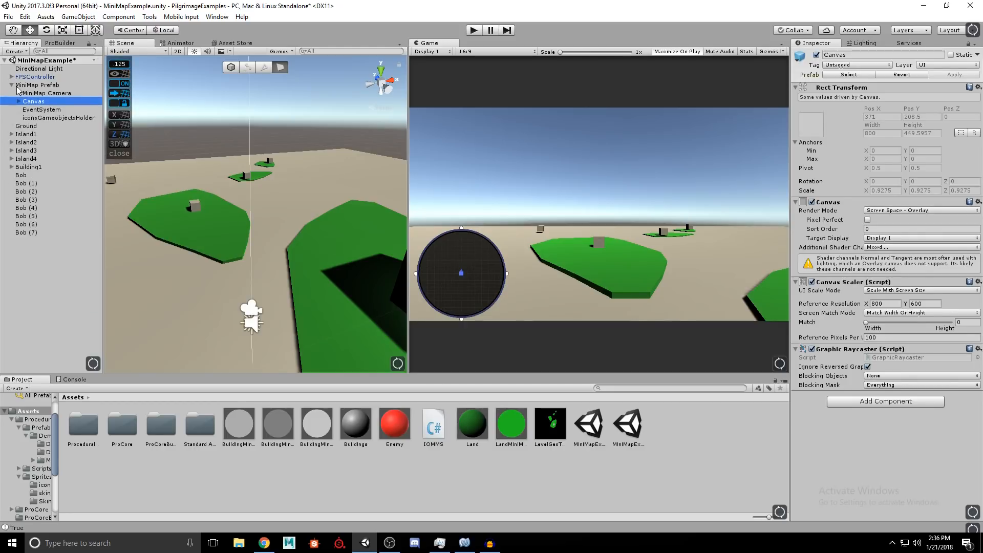
{"action": "left_click", "coordinate": [11, 77]}
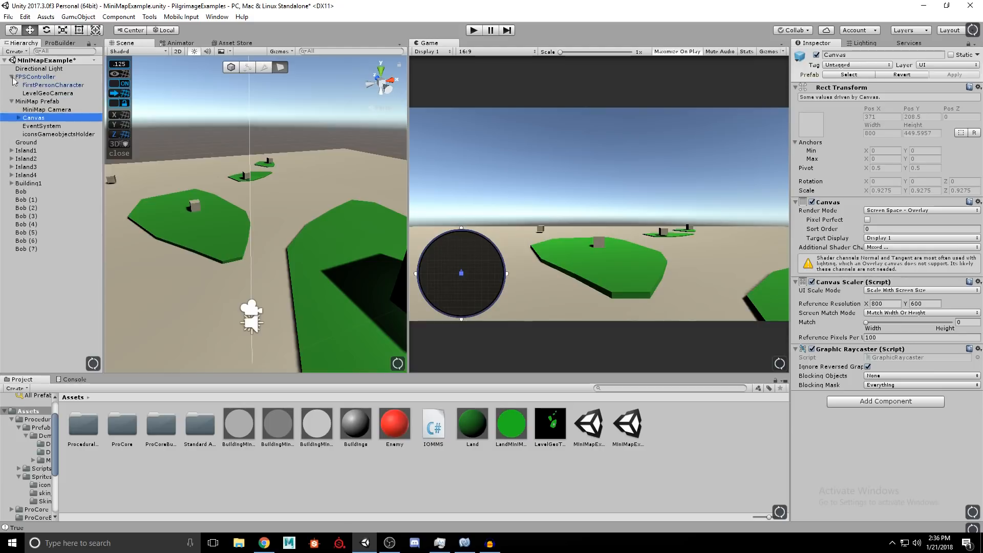
{"action": "left_click", "coordinate": [46, 94]}
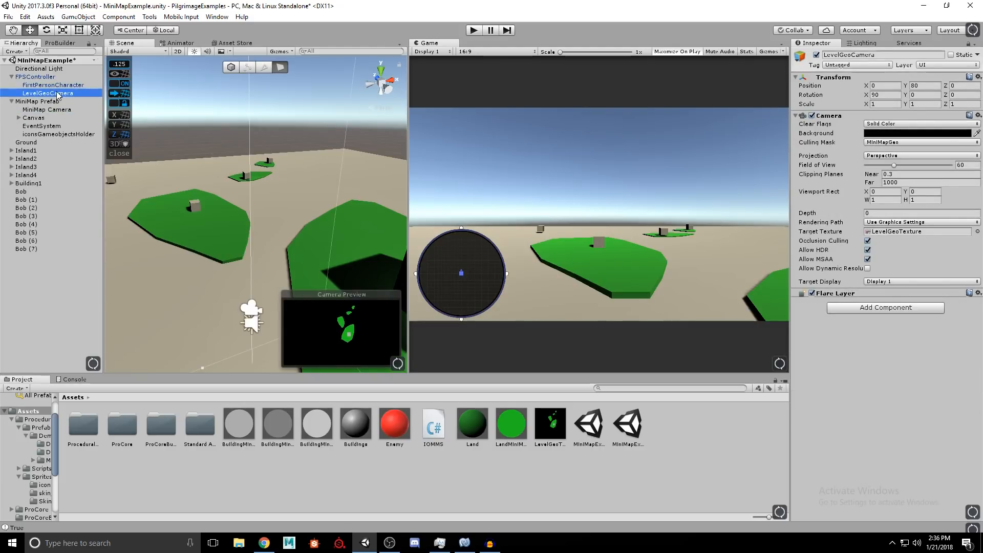
{"action": "left_click", "coordinate": [816, 54]}
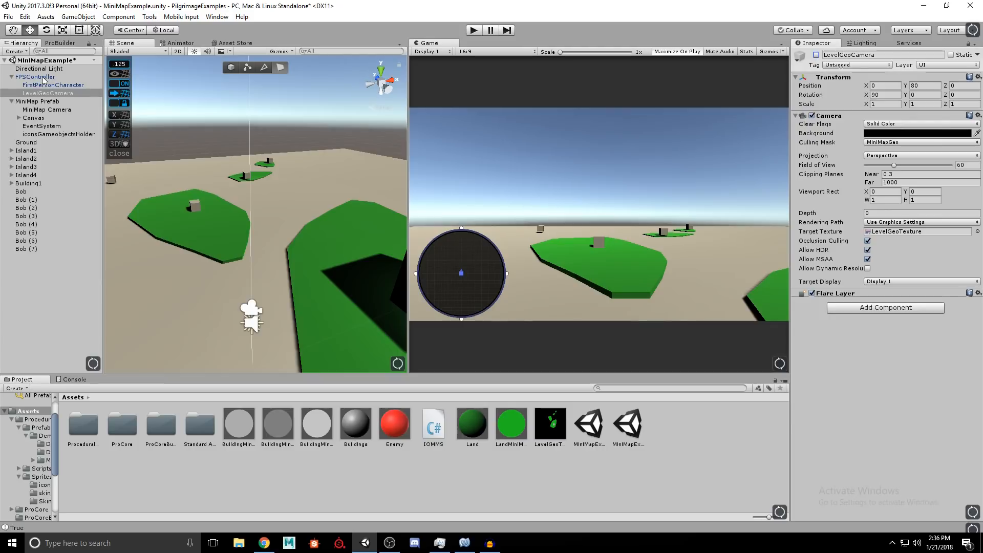
- Create a new camera, make it a child of FPSController and rename it GeoCam
{"action": "left_click", "coordinate": [21, 77]}
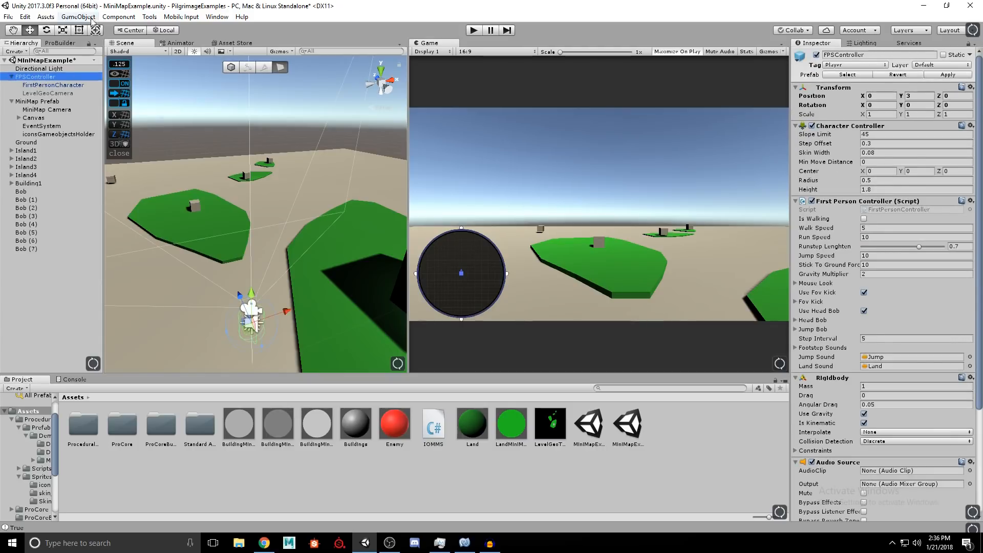
{"action": "left_click", "coordinate": [77, 17]}
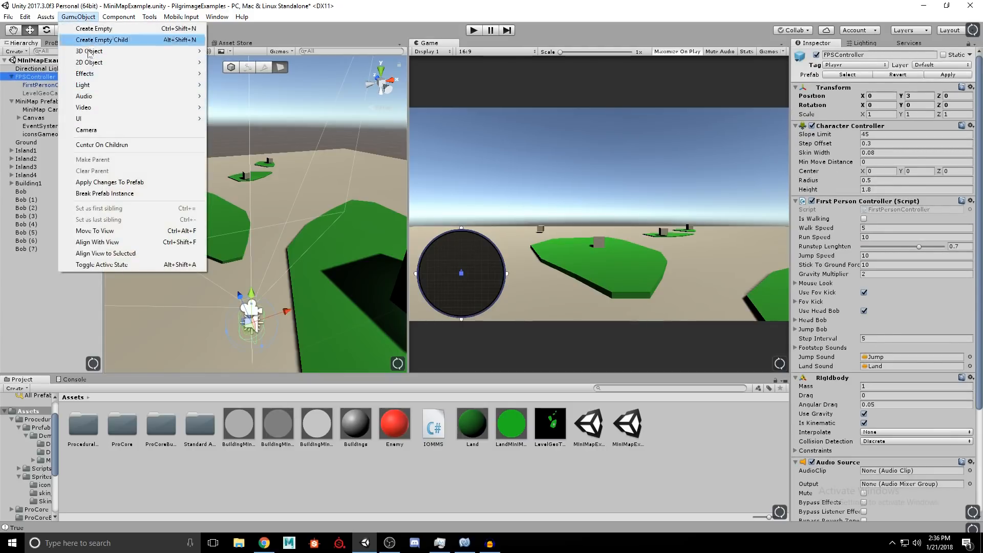
{"action": "left_click", "coordinate": [140, 128]}
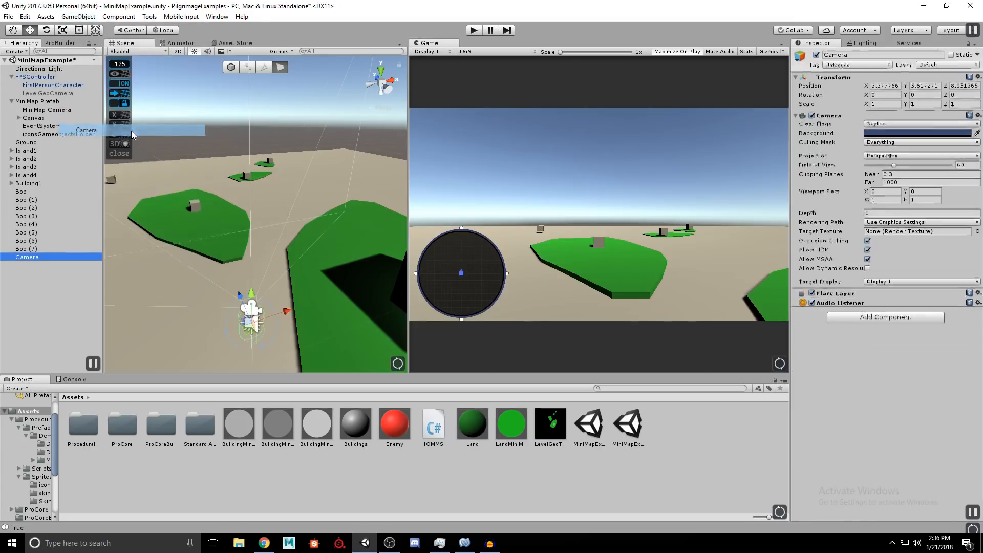
{"action": "left_click_drag", "start_coordinate": [27, 261], "coordinate": [44, 84]}
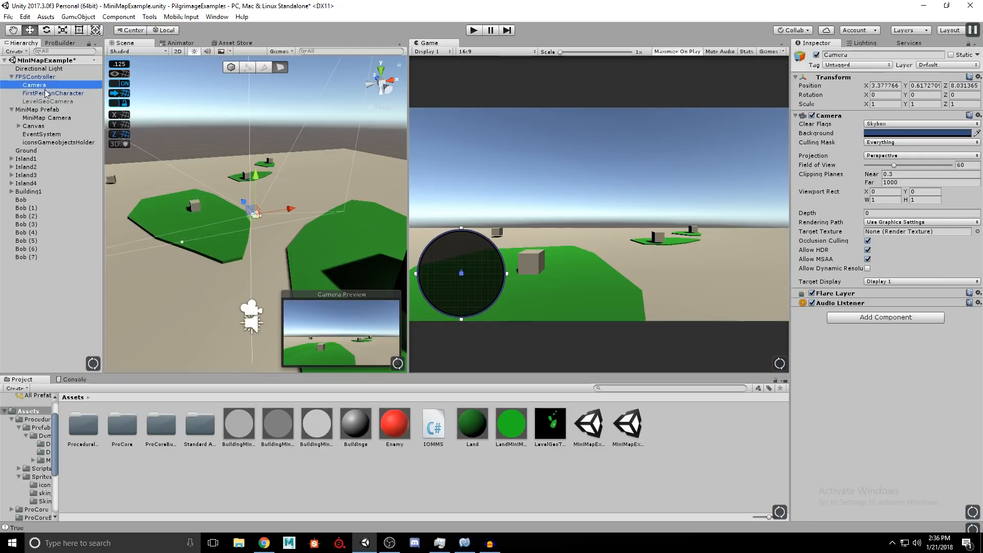
{"action": "left_click", "coordinate": [851, 55]}
{"action": "type", "text": "GeoCa"}
{"action": "key", "text": "Return"}
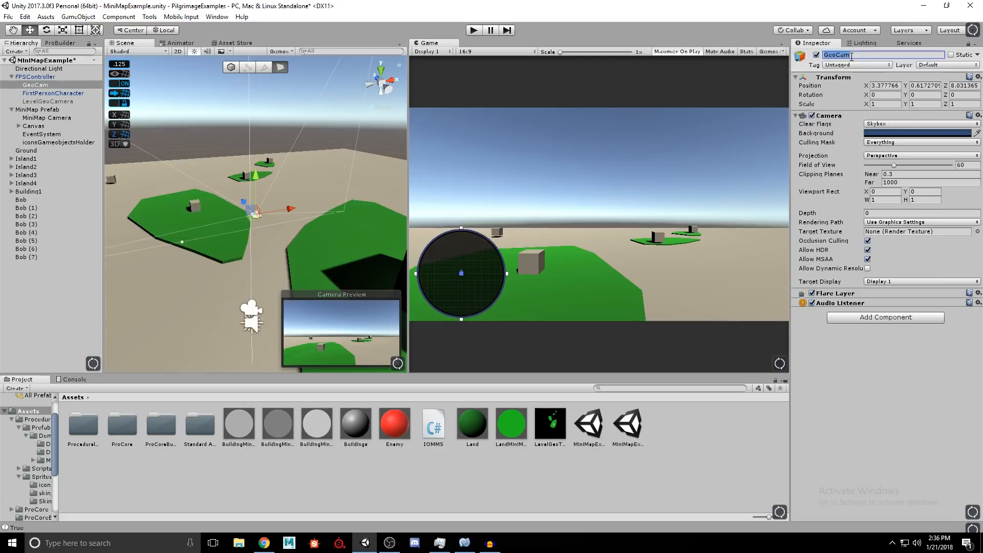
- Set GeoCam's clear flags to Solid Color and its culling mask to Nothing
{"action": "left_click", "coordinate": [877, 124]}
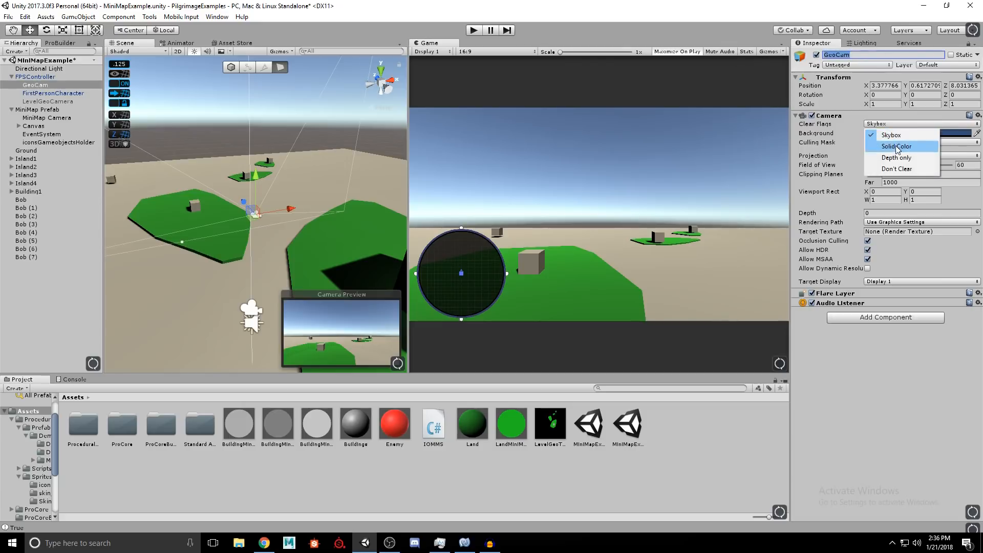
{"action": "left_click", "coordinate": [882, 146]}
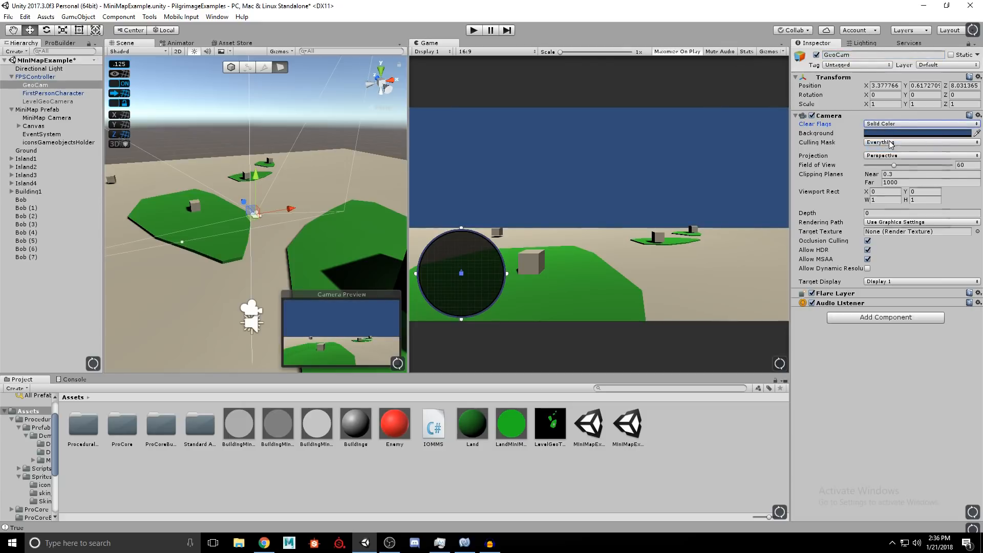
{"action": "left_click", "coordinate": [891, 143]}
{"action": "left_click", "coordinate": [891, 154]}
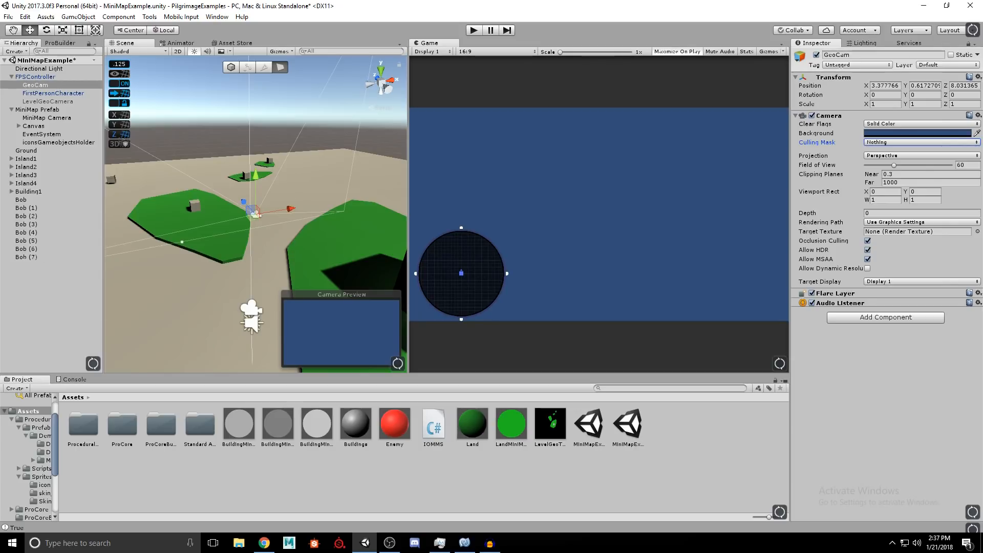
- Open the project's layer settings to check the user layers defined for the minimap
{"action": "left_click_drag", "start_coordinate": [307, 264], "coordinate": [345, 259], "text": "alt"}
{"action": "right_click_drag", "start_coordinate": [345, 259], "coordinate": [349, 222]}
{"action": "right_click_drag", "start_coordinate": [314, 150], "coordinate": [176, 171]}
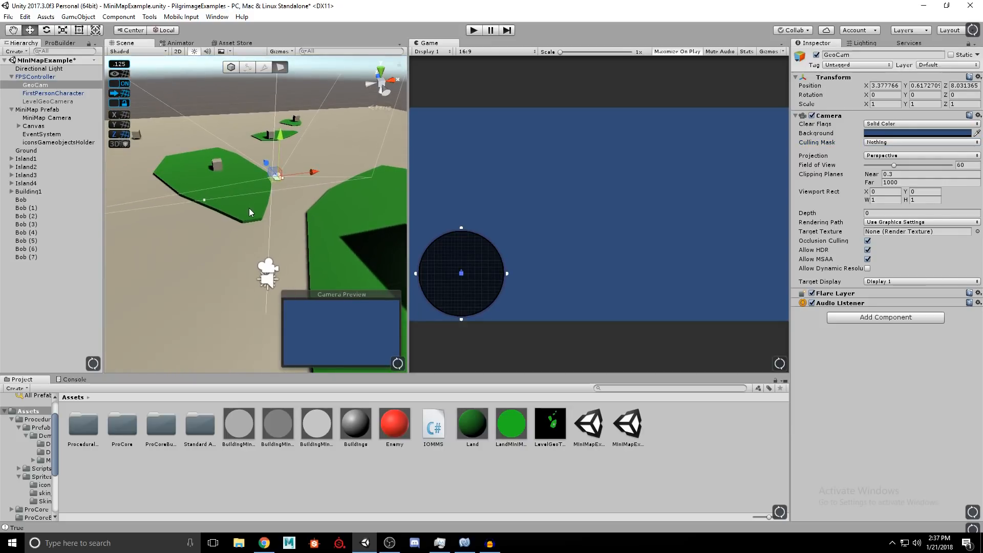
{"action": "left_click", "coordinate": [937, 65]}
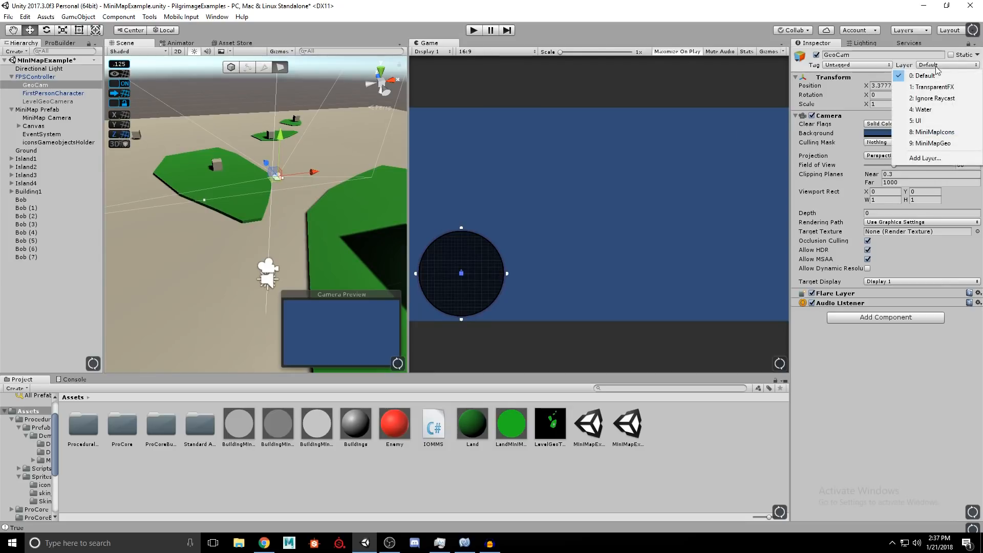
{"action": "left_click", "coordinate": [925, 159]}
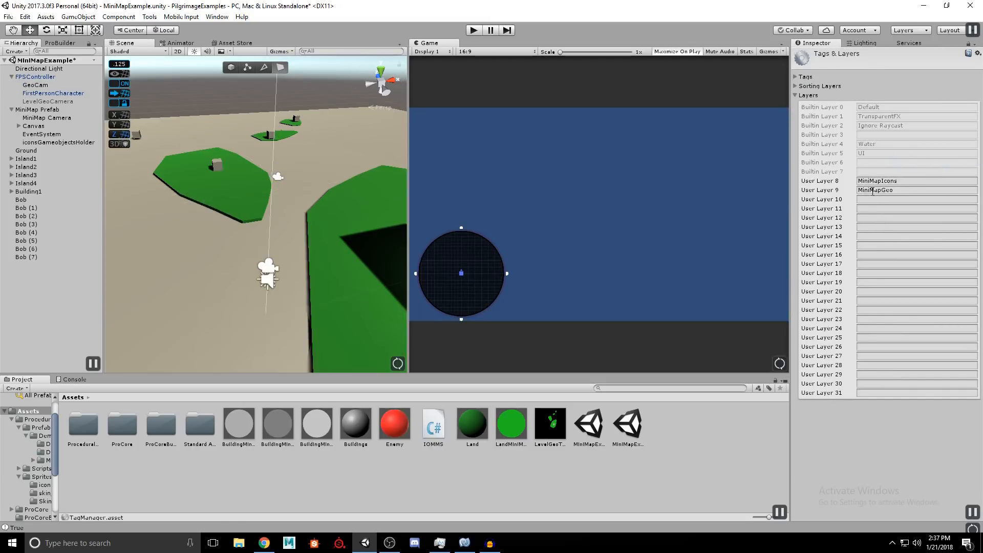
- Set GeoCam's culling mask to MiniMapGeo and its background color to black with alpha 0
{"action": "left_click", "coordinate": [36, 85]}
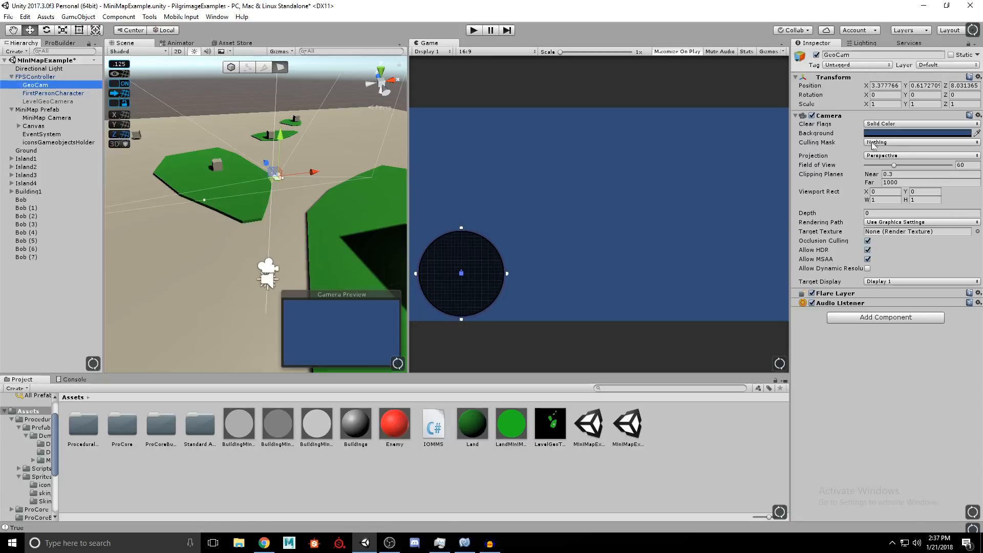
{"action": "left_click", "coordinate": [873, 143]}
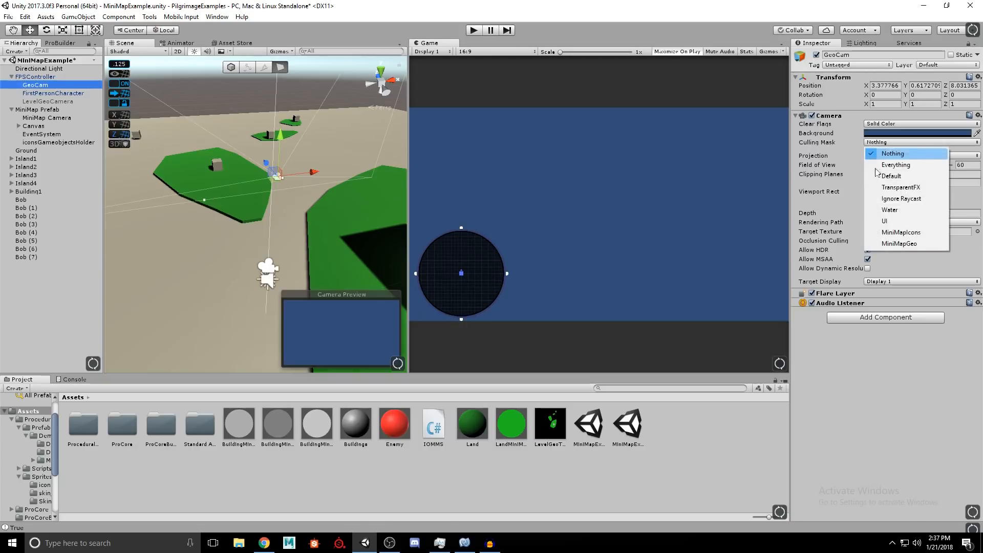
{"action": "left_click", "coordinate": [907, 245]}
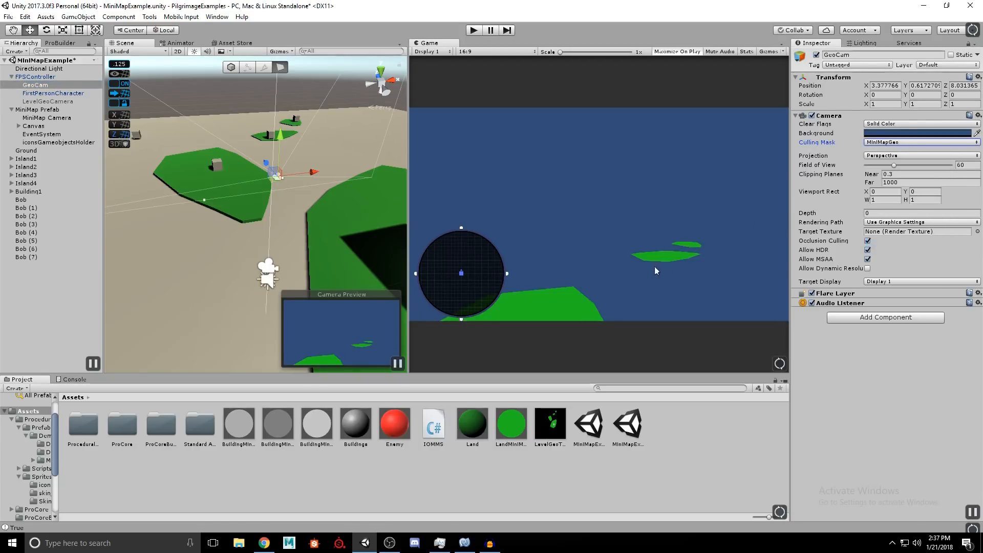
{"action": "left_click", "coordinate": [895, 134]}
{"action": "left_click_drag", "start_coordinate": [39, 102], "coordinate": [15, 134]}
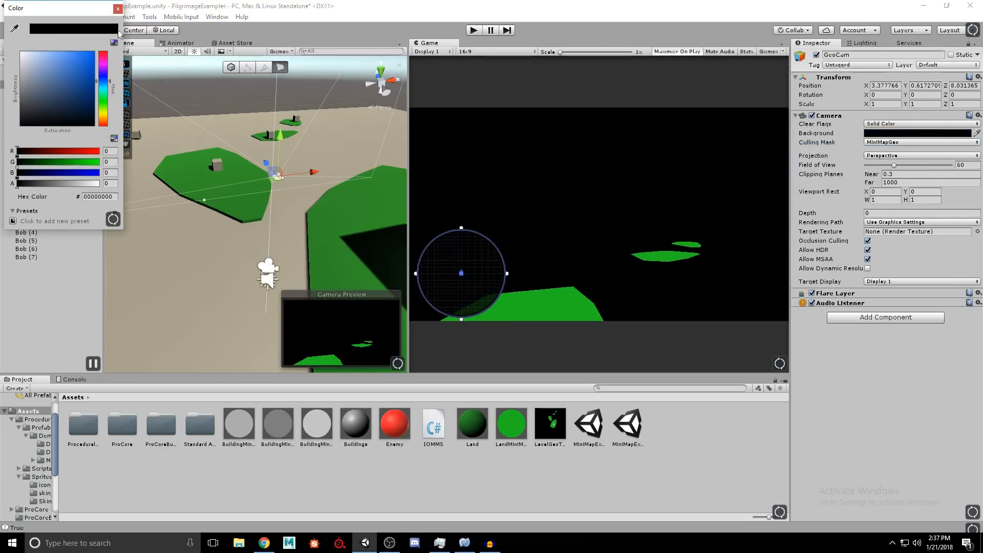
{"action": "left_click", "coordinate": [117, 9]}
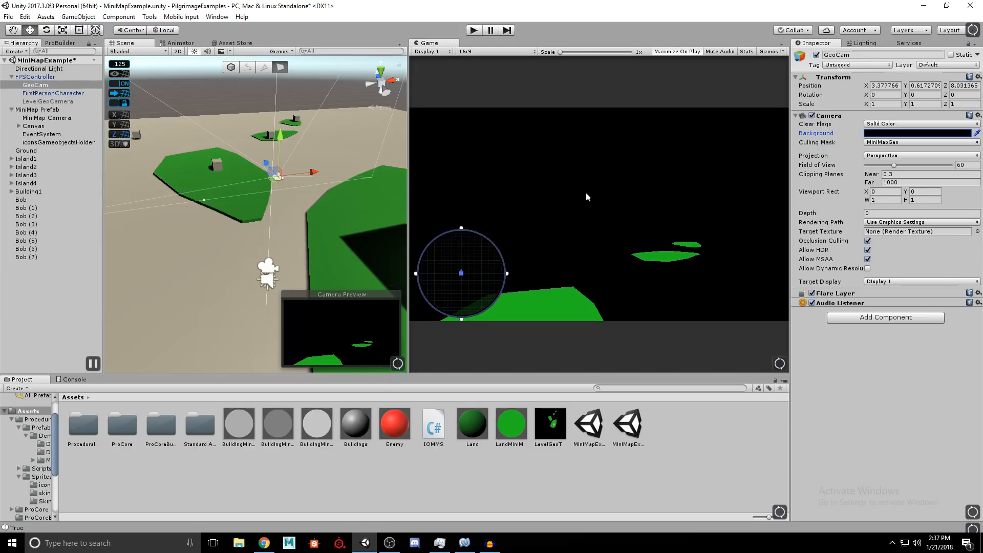
- Set GeoCam's position to X 0, Y 80, Z 0, high above the player
{"action": "left_click_drag", "start_coordinate": [237, 233], "coordinate": [279, 197], "text": "alt"}
{"action": "scroll", "coordinate": [279, 197], "scroll_direction": "down", "scroll_amount": 2}
{"action": "left_click", "coordinate": [888, 84]}
{"action": "type", "text": "0"}
{"action": "key", "text": "Tab"}
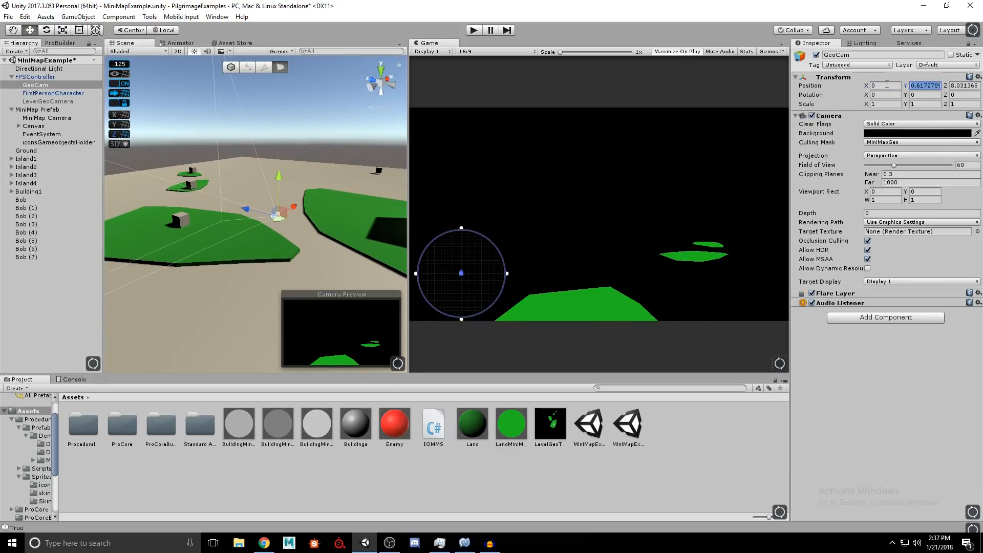
{"action": "type", "text": "80"}
{"action": "key", "text": "Tab"}
{"action": "type", "text": "0"}
{"action": "key", "text": "Tab"}
{"action": "key", "text": "Tab"}
- Set GeoCam's X rotation to 90 so it looks straight down on the islands
{"action": "left_click", "coordinate": [888, 96]}
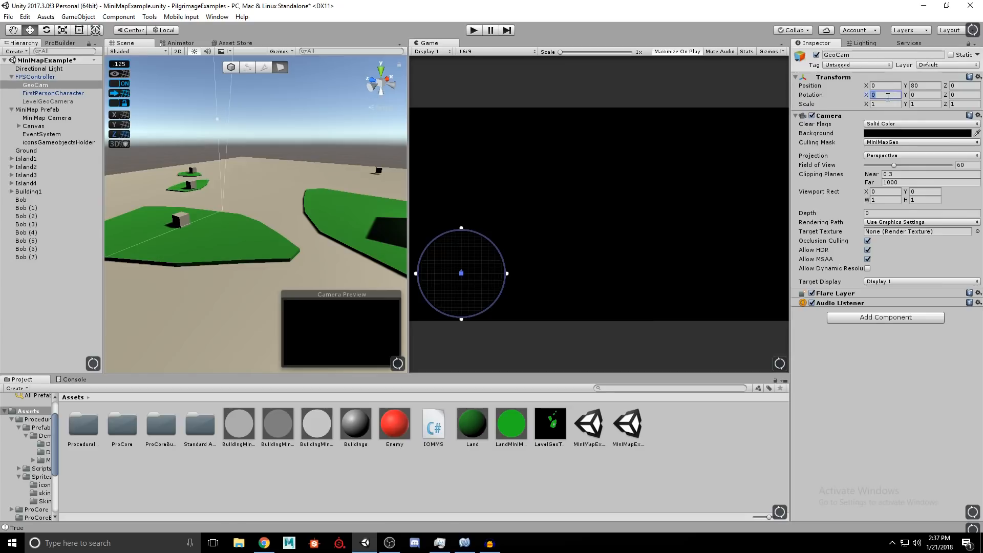
{"action": "type", "text": "90"}
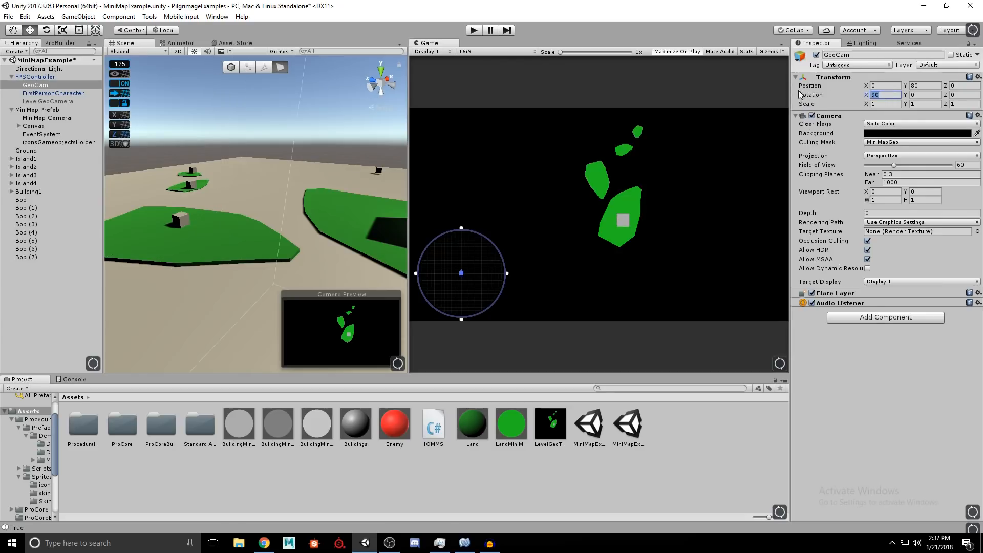
{"action": "right_click_drag", "start_coordinate": [273, 197], "coordinate": [240, 174]}
{"action": "key", "text": "s"}
{"action": "key", "text": "w"}
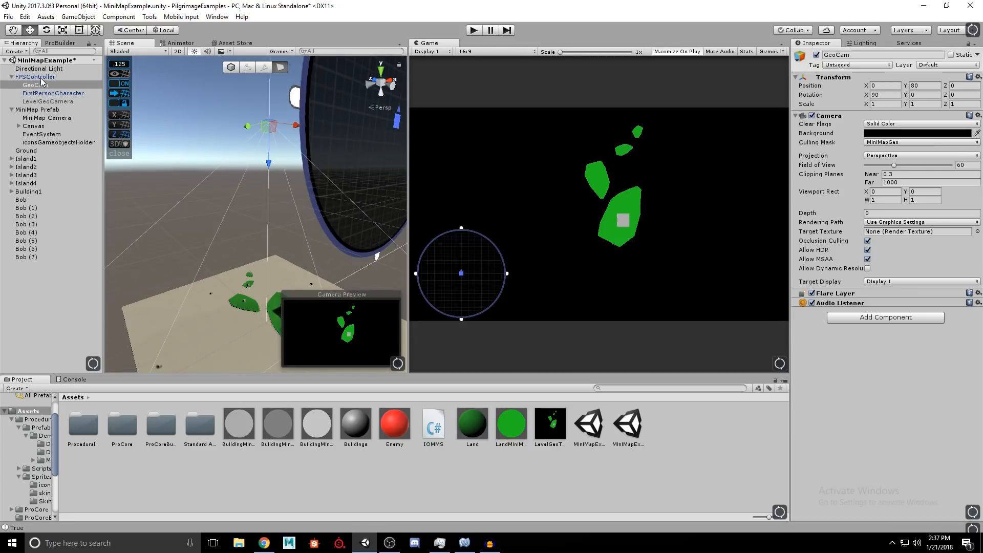
- Play-test the scene by walking the player across the islands to check the minimap, and stop the game
{"action": "left_click", "coordinate": [474, 29]}
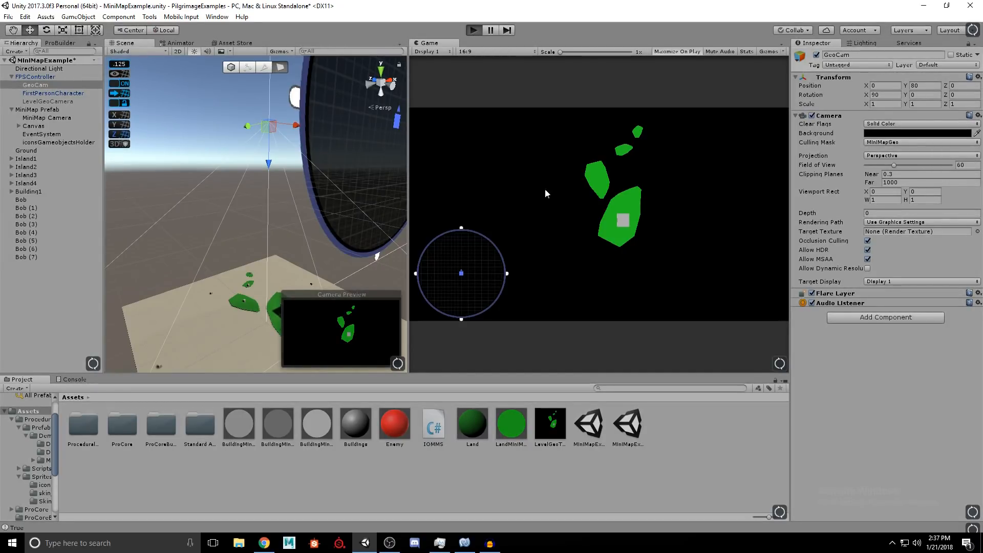
{"action": "key", "text": "w"}
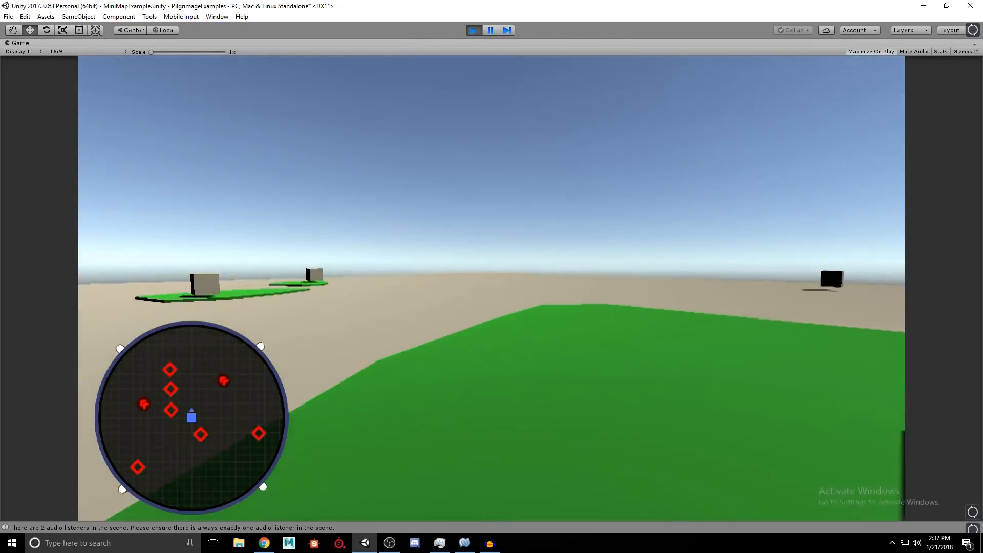
{"action": "key", "text": "w"}
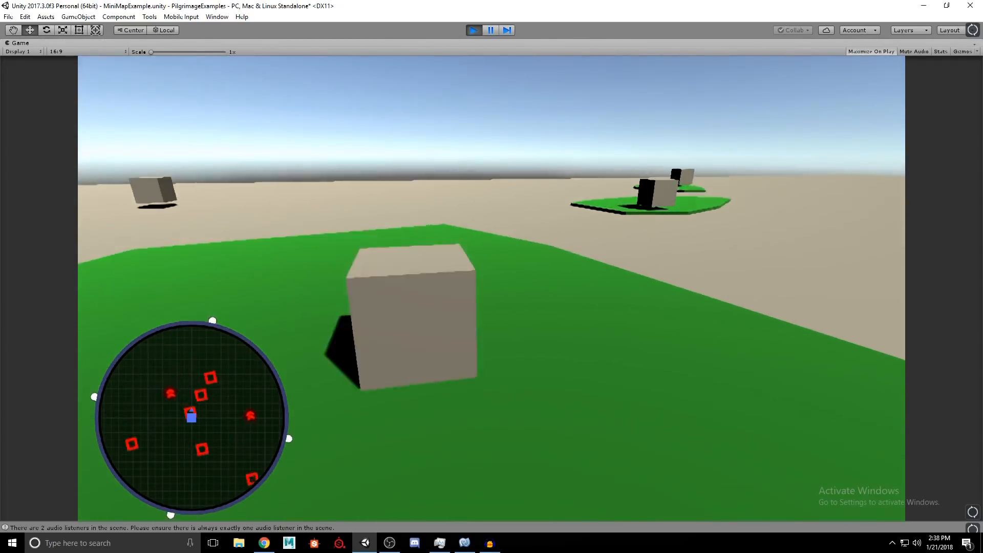
{"action": "key", "text": "a"}
{"action": "key", "text": "d"}
{"action": "key", "text": "w"}
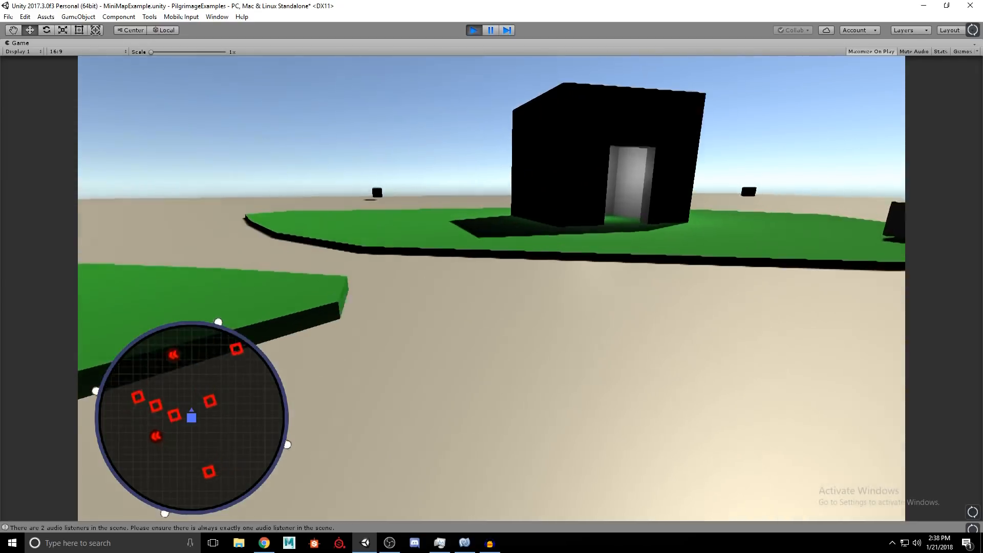
{"action": "key", "text": "w"}
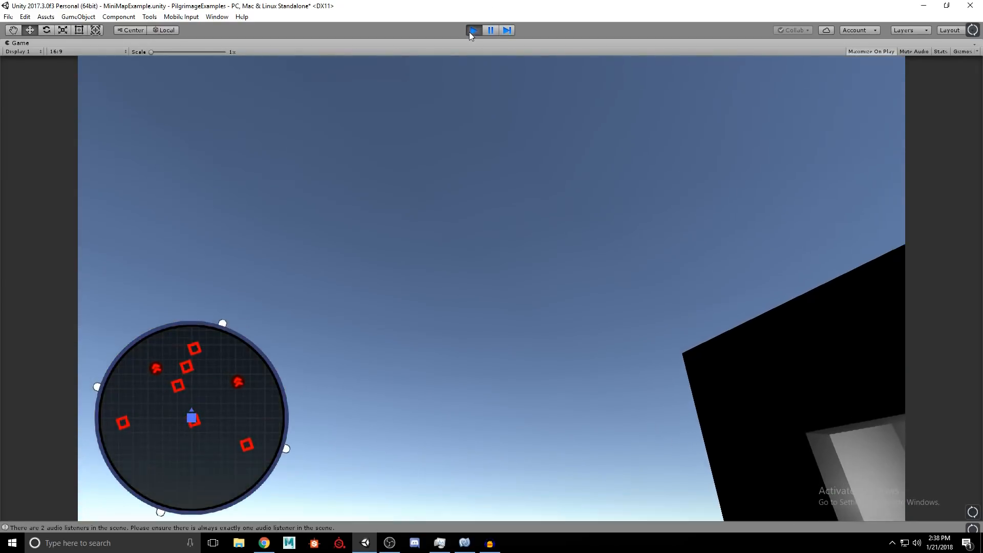
{"action": "left_click", "coordinate": [472, 30]}
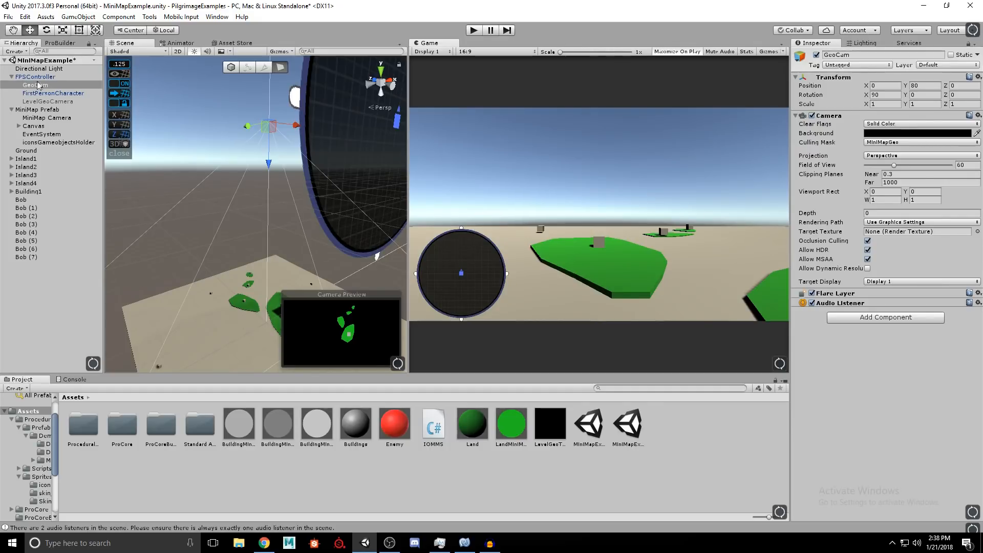
- Examine the MiniMap Prefab's masked Texture image and its MiniMap Camera to see which render texture they share
{"action": "left_click", "coordinate": [34, 110]}
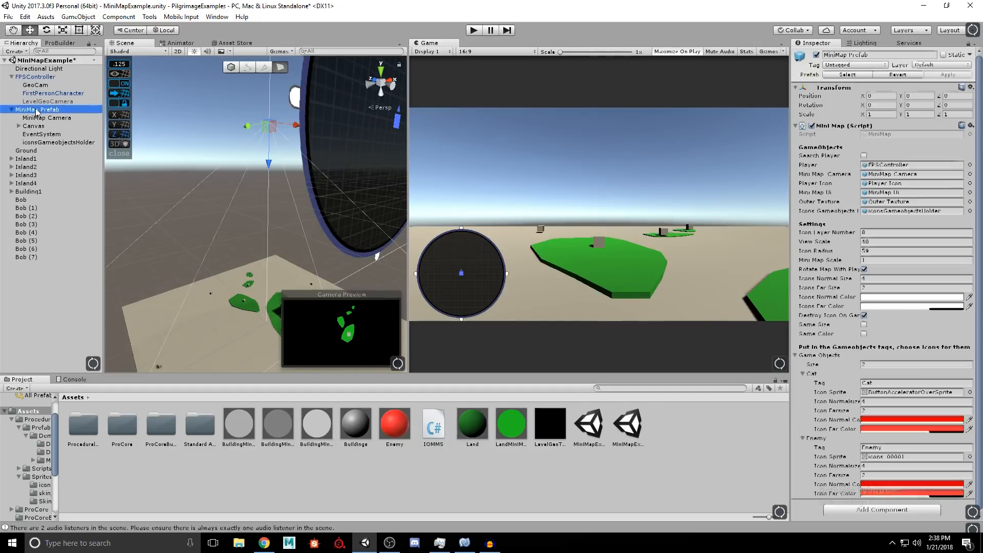
{"action": "left_click", "coordinate": [18, 125]}
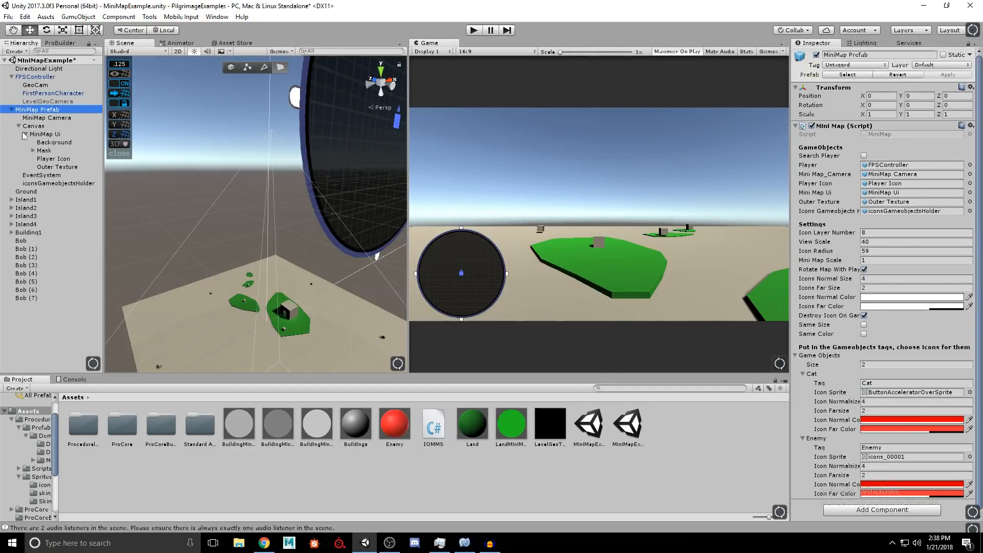
{"action": "left_click", "coordinate": [33, 151]}
{"action": "left_click", "coordinate": [56, 159]}
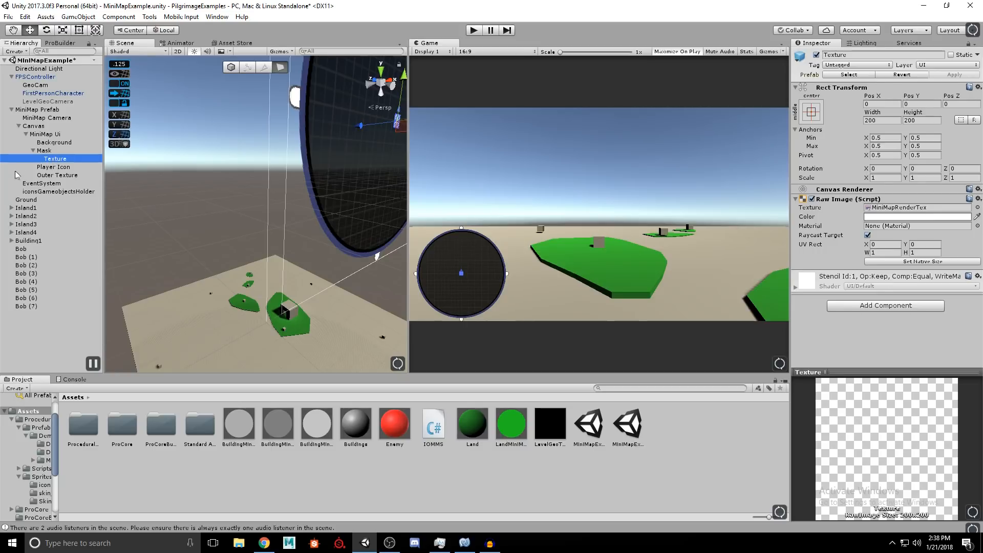
{"action": "left_click", "coordinate": [55, 118]}
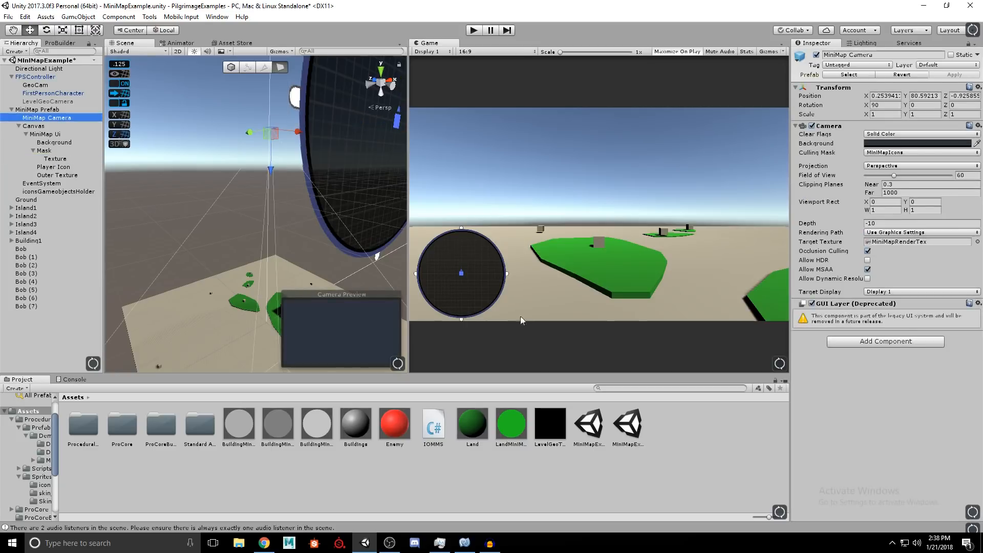
- Find the MiniMapRenderTex render texture in ProceduralMiniMap's Prefabs folder and inspect its settings
{"action": "double_click", "coordinate": [84, 426]}
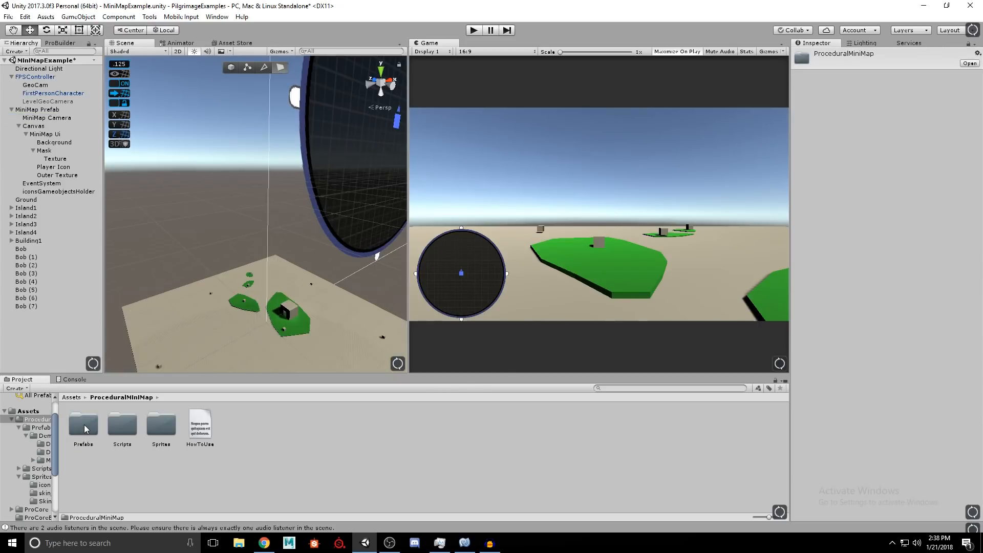
{"action": "double_click", "coordinate": [162, 427]}
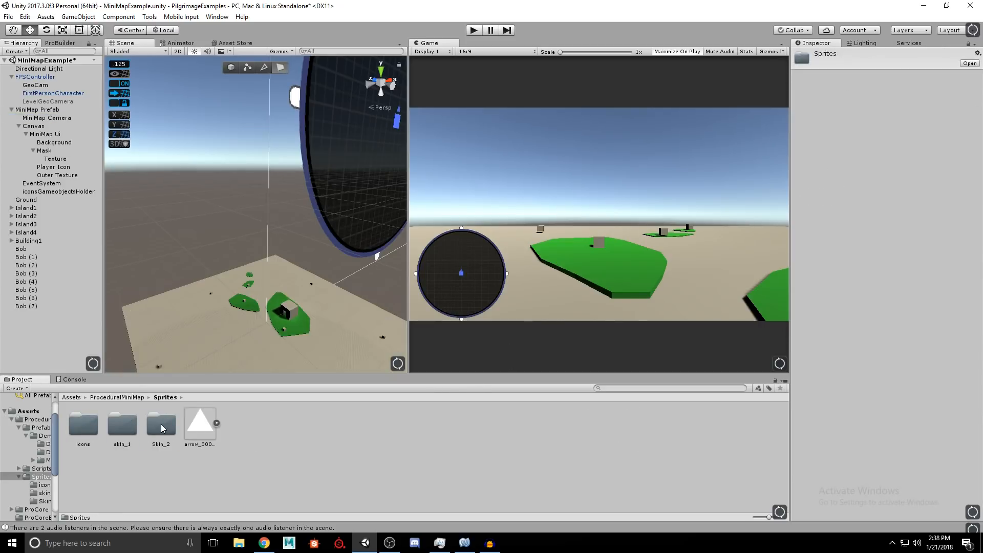
{"action": "left_click", "coordinate": [84, 426]}
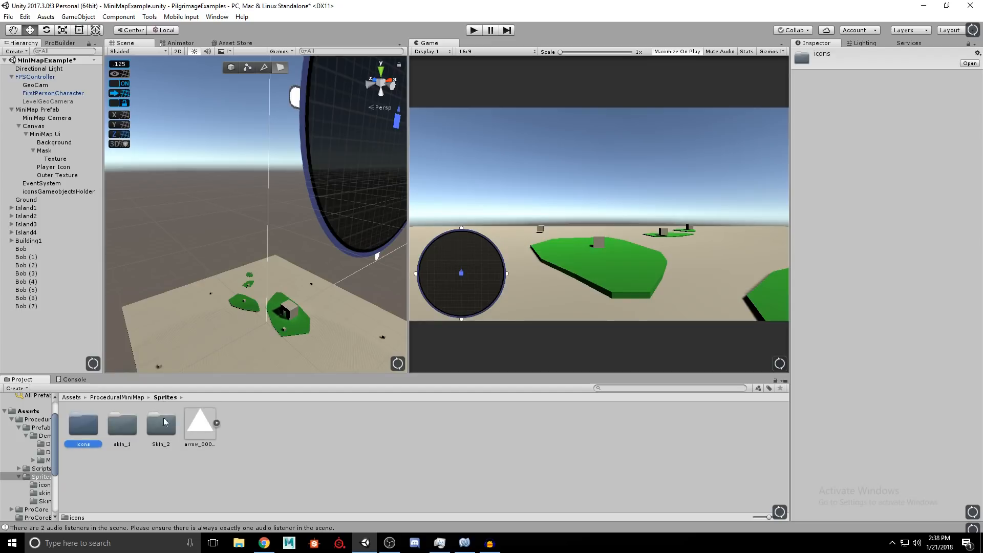
{"action": "left_click", "coordinate": [122, 398]}
{"action": "double_click", "coordinate": [88, 424]}
{"action": "left_click", "coordinate": [160, 425]}
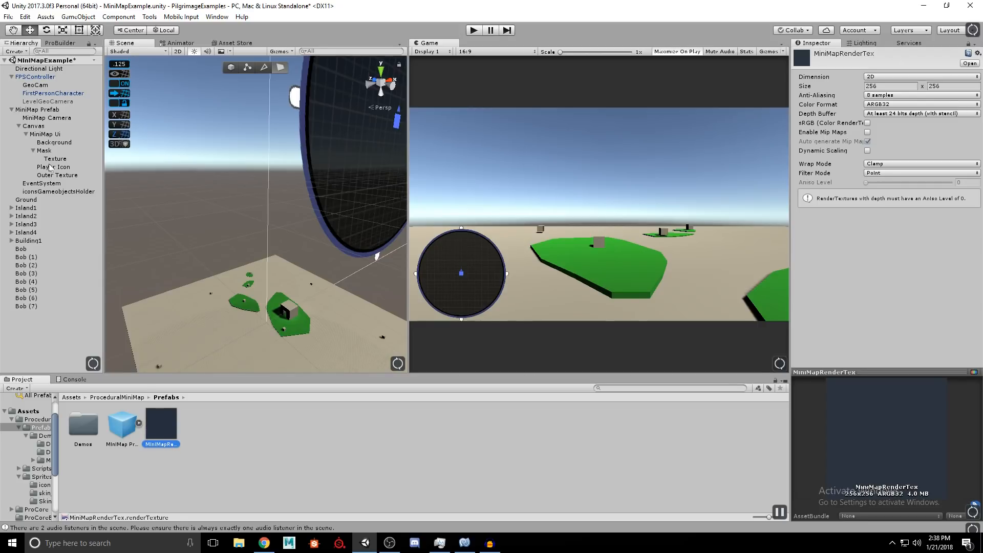
- Review the MiniMap Camera's target texture and the Canvas, MiniMap Ui, Background and Mask objects of the minimap prefab
{"action": "left_click", "coordinate": [38, 110]}
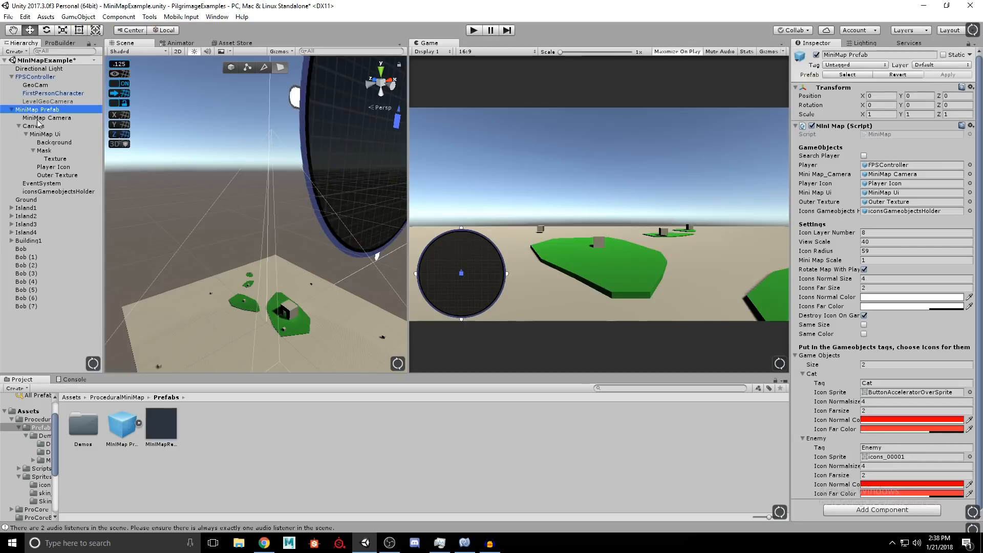
{"action": "left_click", "coordinate": [38, 118]}
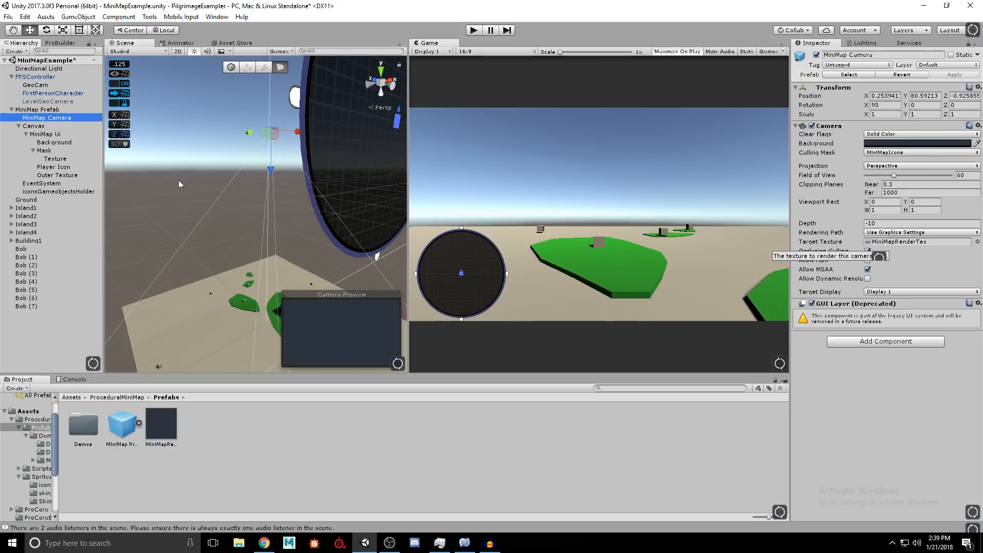
{"action": "left_click", "coordinate": [35, 127]}
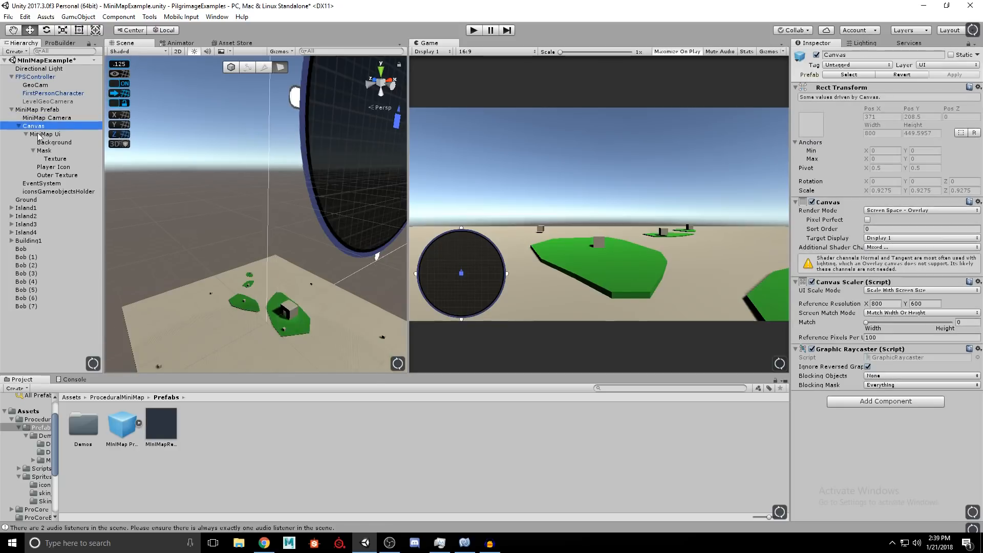
{"action": "left_click", "coordinate": [40, 135]}
{"action": "right_click_drag", "start_coordinate": [303, 184], "coordinate": [326, 170]}
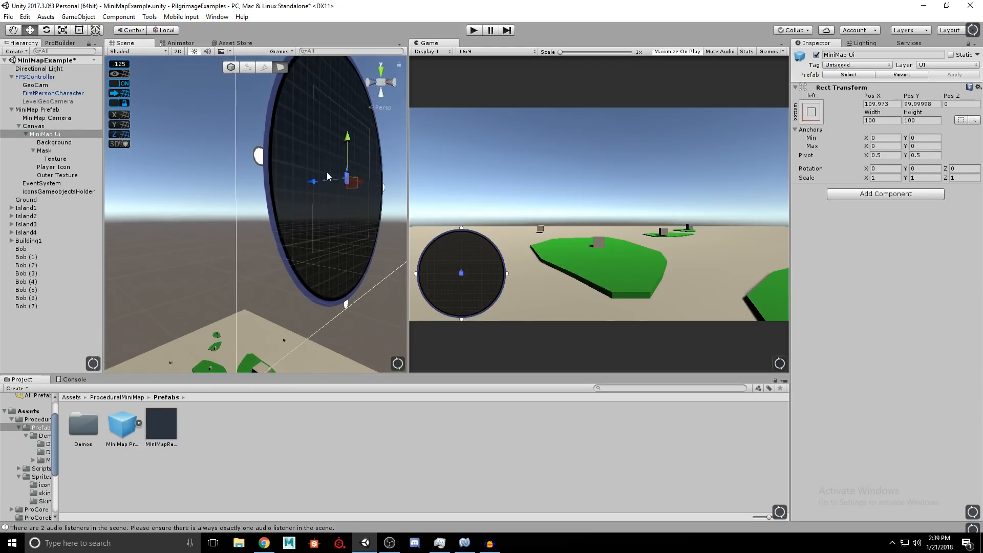
{"action": "left_click", "coordinate": [50, 143]}
{"action": "left_click", "coordinate": [44, 151]}
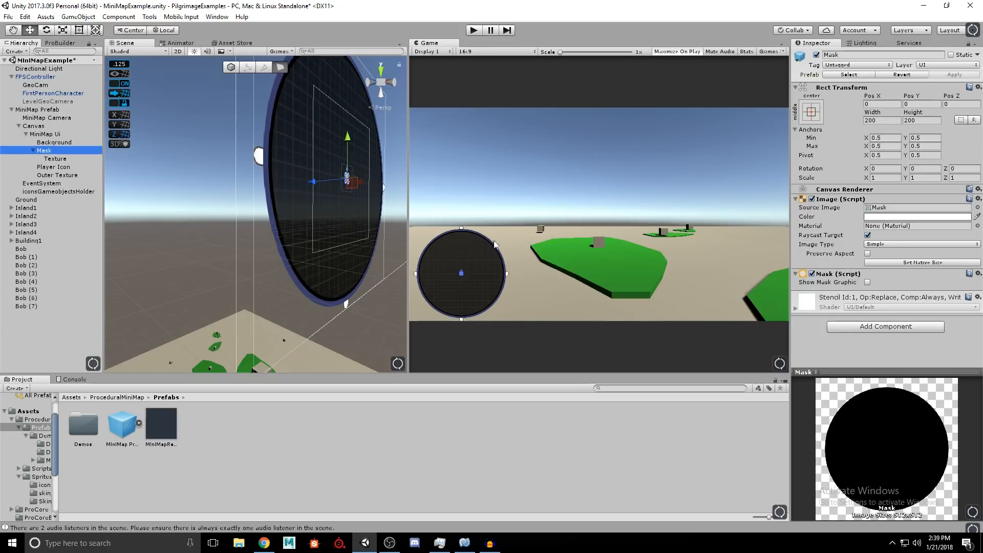
- Duplicate the Texture object under Mask, place the copy above the original, and rename it LevelGeo
{"action": "left_click", "coordinate": [56, 159]}
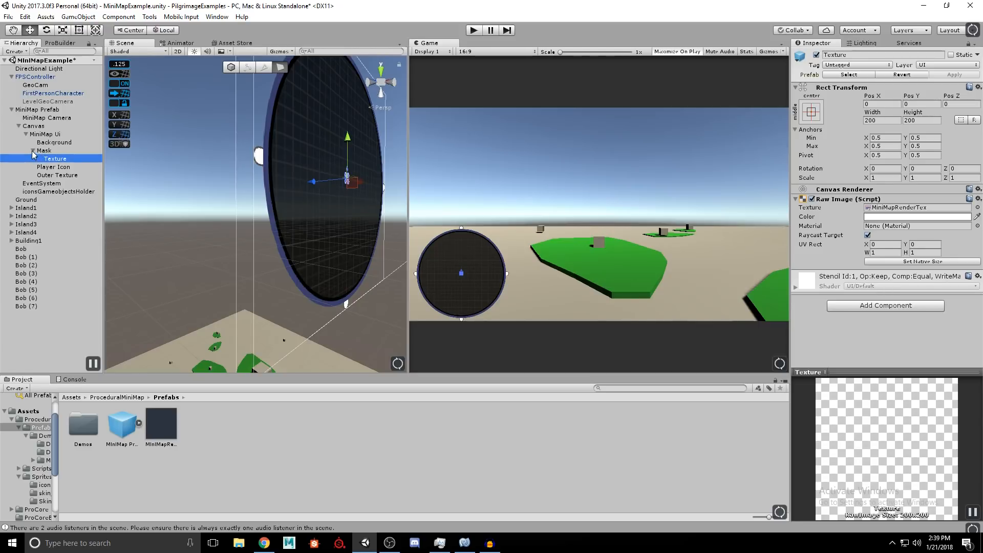
{"action": "key", "text": "ctrl+d"}
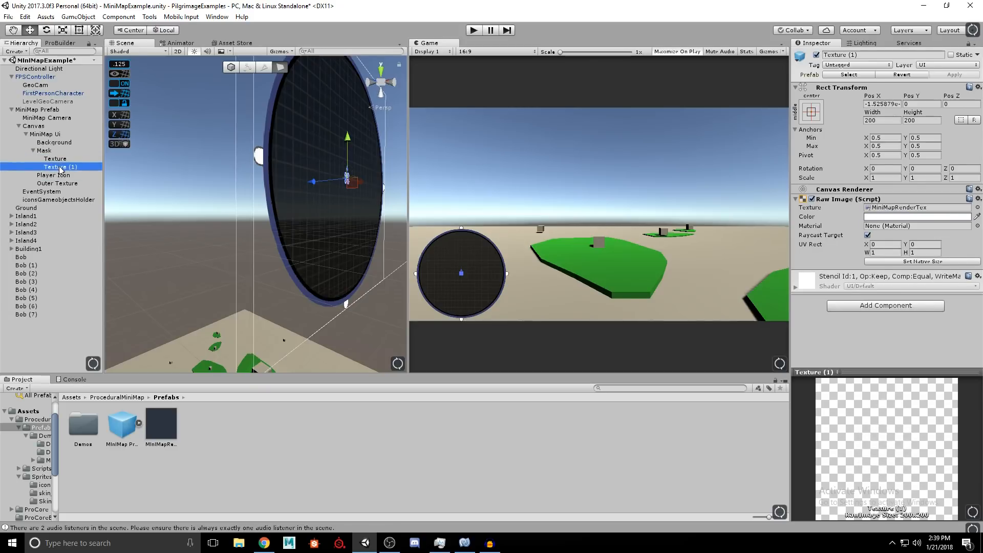
{"action": "left_click_drag", "start_coordinate": [60, 167], "coordinate": [62, 155]}
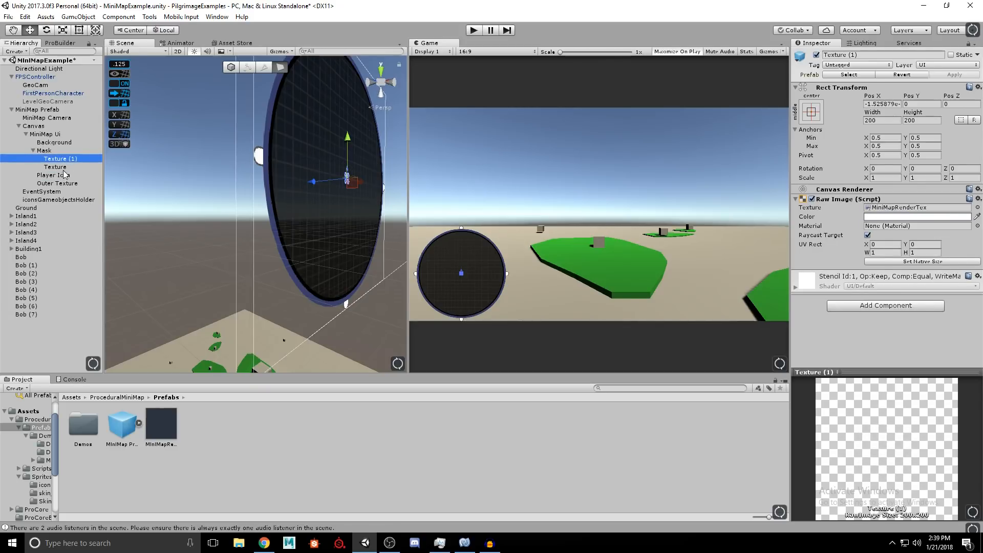
{"action": "left_click", "coordinate": [860, 55]}
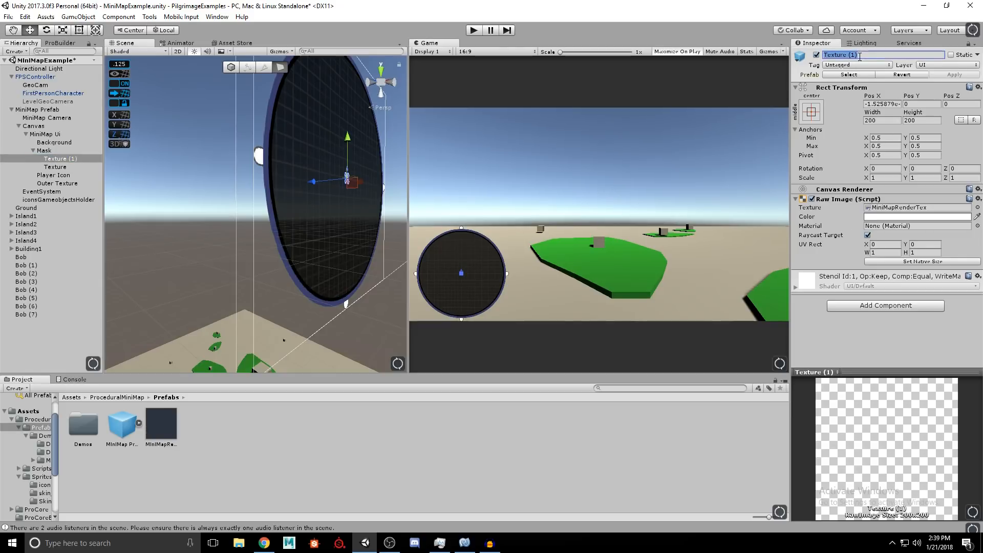
{"action": "type", "text": "LevelGeo"}
{"action": "key", "text": "Return"}
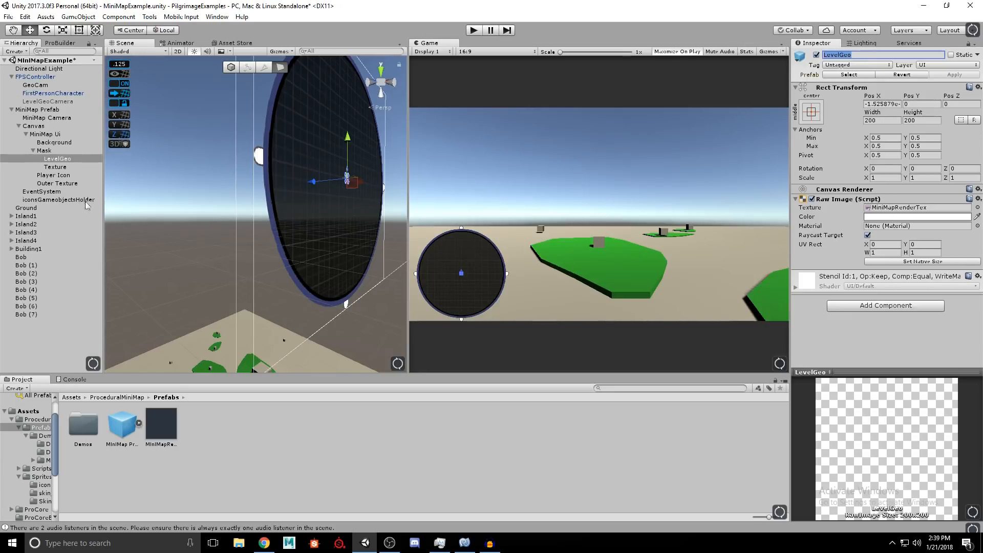
- Create a render texture named GeoMiniMap in the Assets folder and assign it as GeoCam's target texture
{"action": "left_click", "coordinate": [72, 398]}
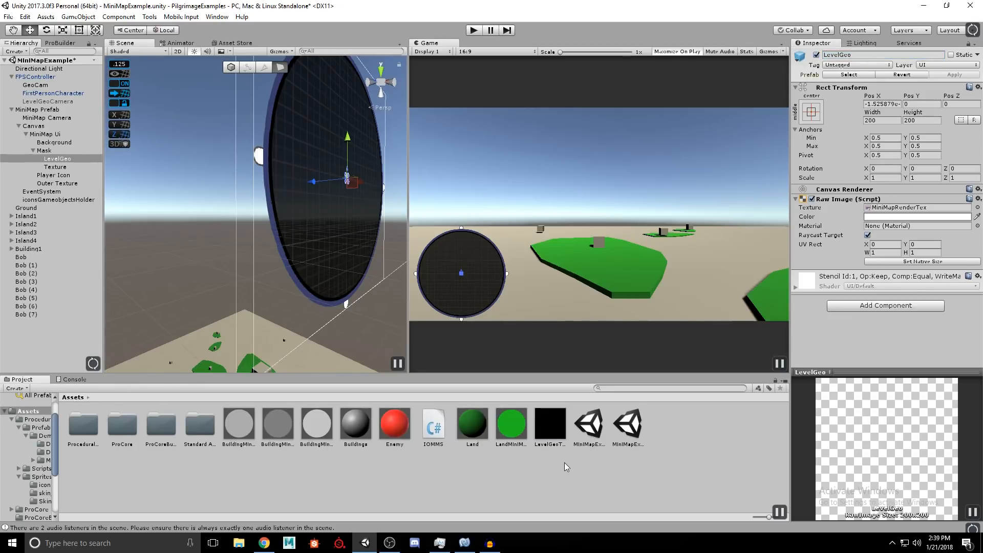
{"action": "left_click", "coordinate": [550, 425]}
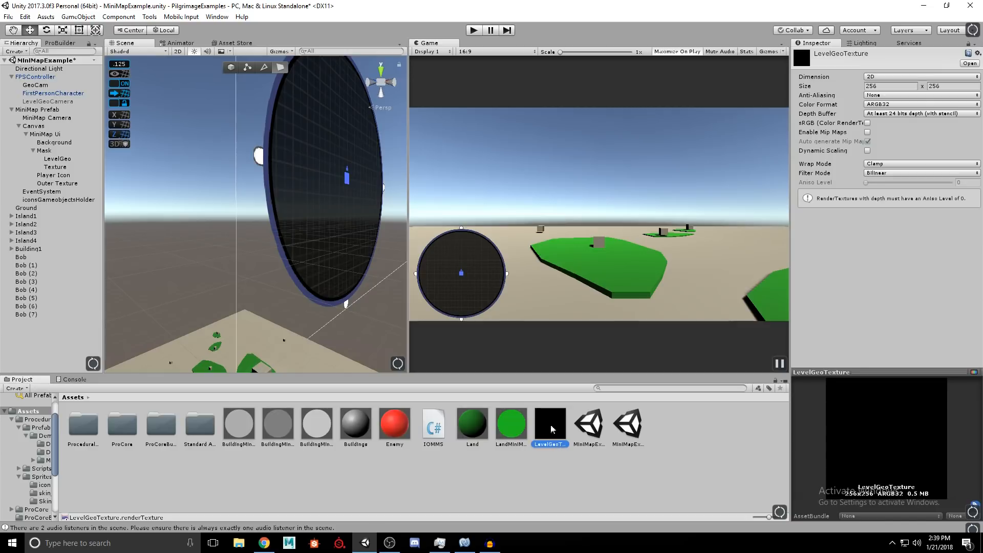
{"action": "left_click", "coordinate": [689, 430]}
{"action": "right_click", "coordinate": [665, 422]}
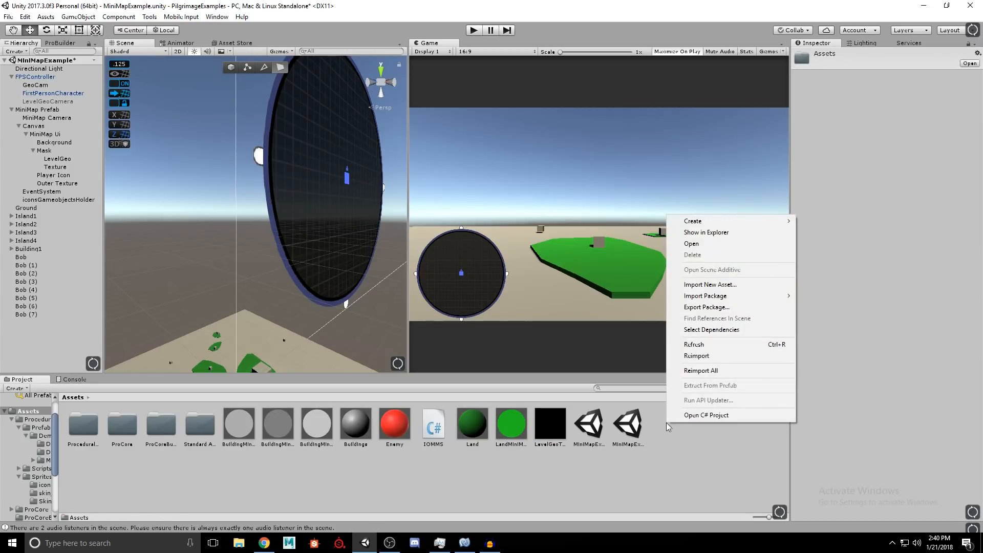
{"action": "mouse_move", "coordinate": [704, 226]}
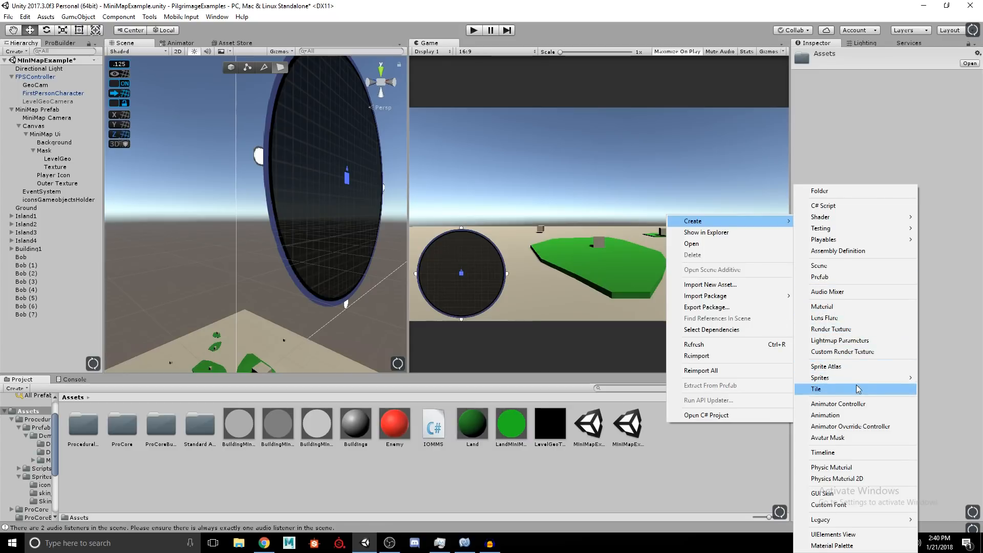
{"action": "left_click", "coordinate": [838, 332]}
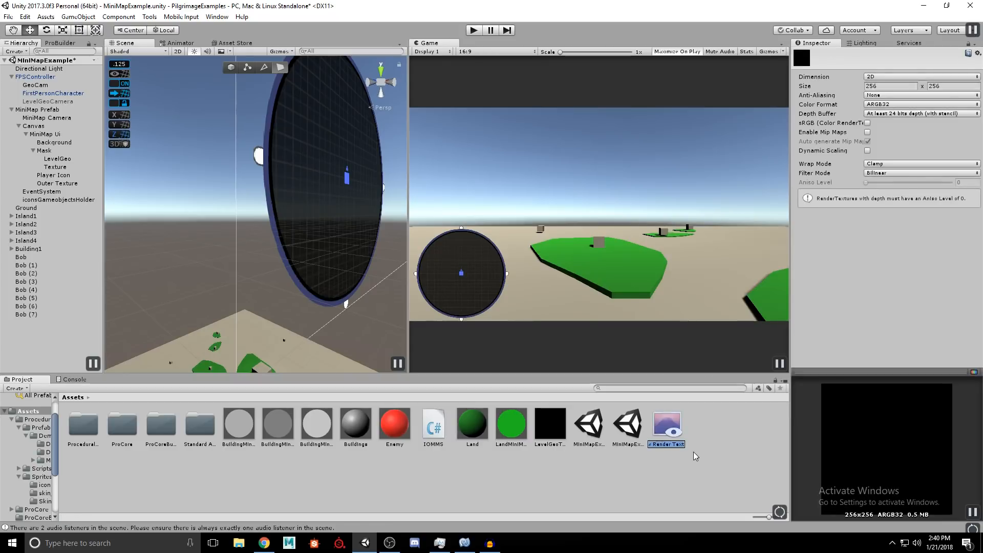
{"action": "type", "text": "Ga"}
{"action": "type", "text": "oMiniMap"}
{"action": "key", "text": "Return"}
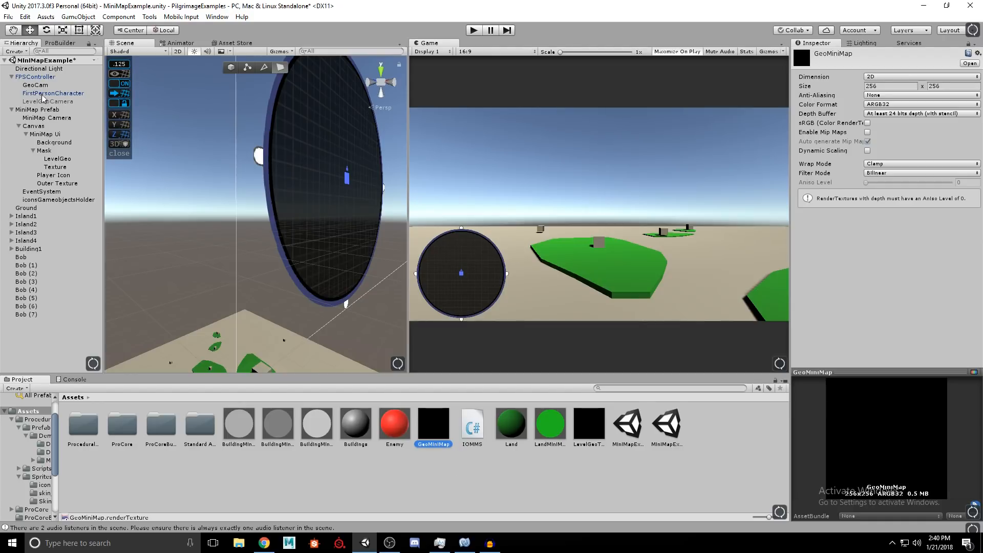
{"action": "left_click", "coordinate": [36, 85]}
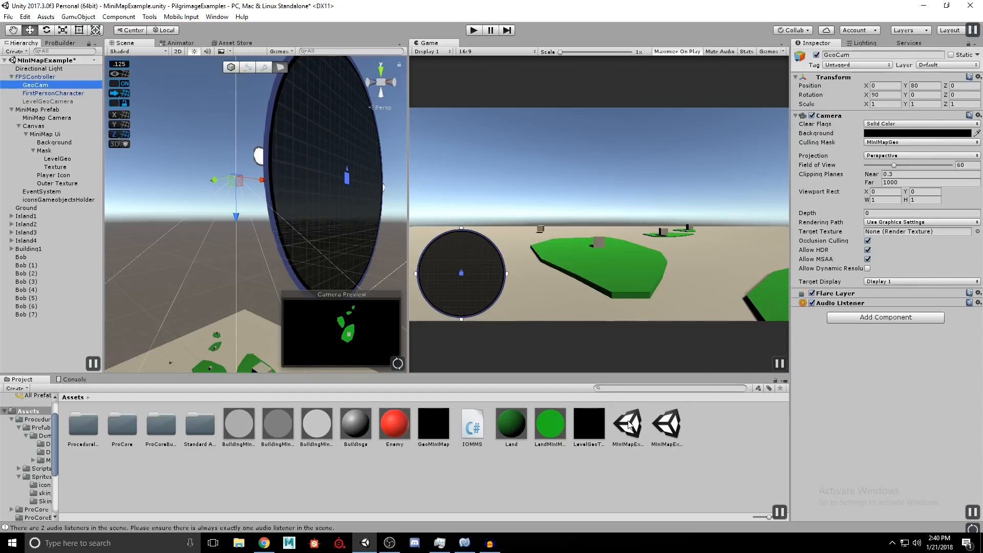
{"action": "left_click_drag", "start_coordinate": [441, 433], "coordinate": [922, 231]}
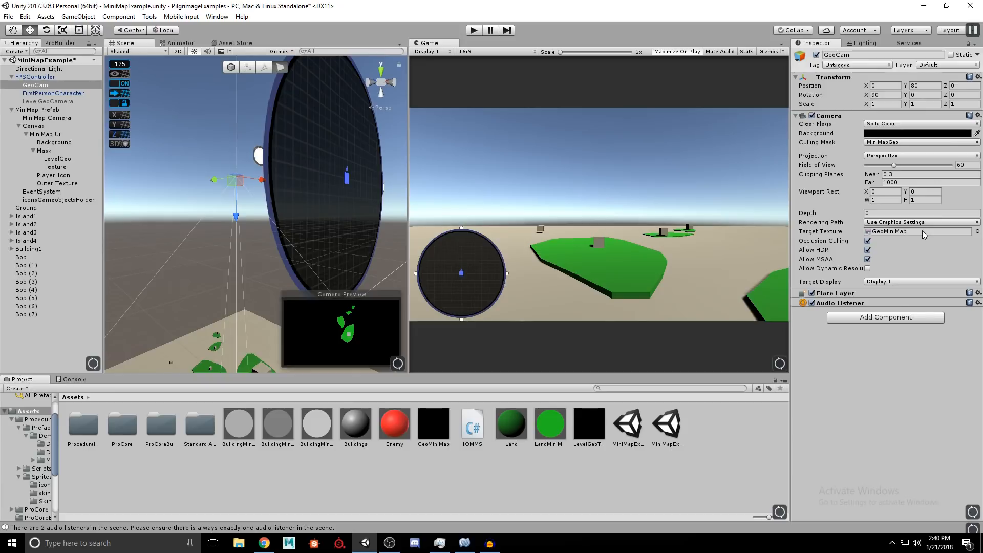
- Assign the GeoMiniMap render texture to the LevelGeo raw image
{"action": "left_click", "coordinate": [56, 160]}
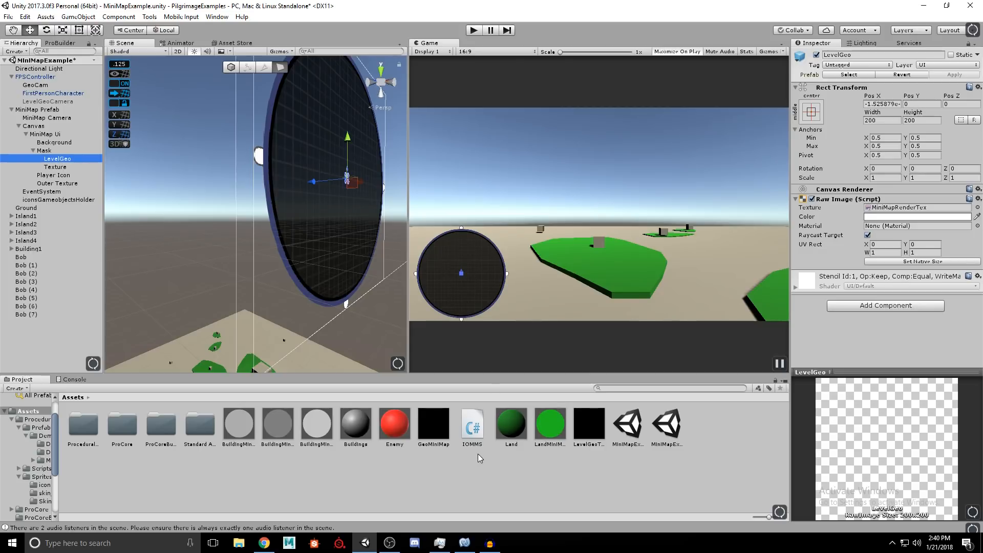
{"action": "left_click_drag", "start_coordinate": [438, 432], "coordinate": [898, 209]}
{"action": "left_click_drag", "start_coordinate": [333, 240], "coordinate": [336, 123], "text": "alt"}
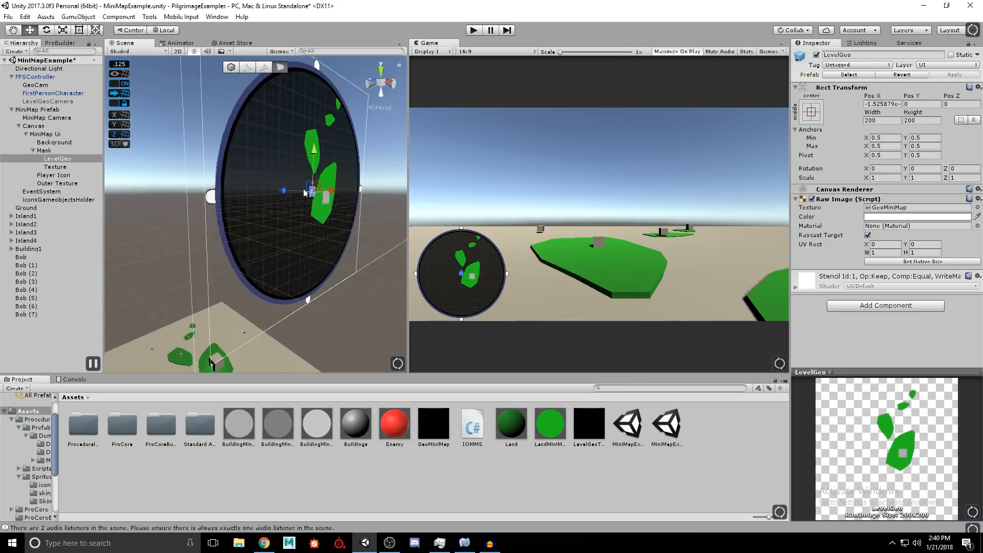
{"action": "left_click_drag", "start_coordinate": [305, 193], "coordinate": [292, 164], "text": "alt"}
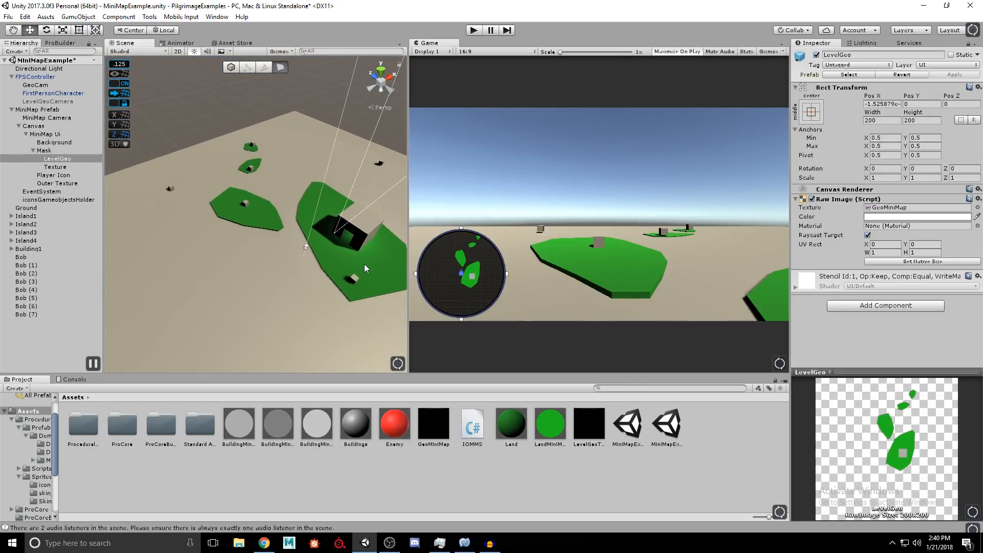
- Draw a ProBuilder poly shape island about 6.4 by 8.9 units beside Island1 and extrude it 0.375
{"action": "left_click", "coordinate": [12, 110]}
{"action": "left_click", "coordinate": [260, 224]}
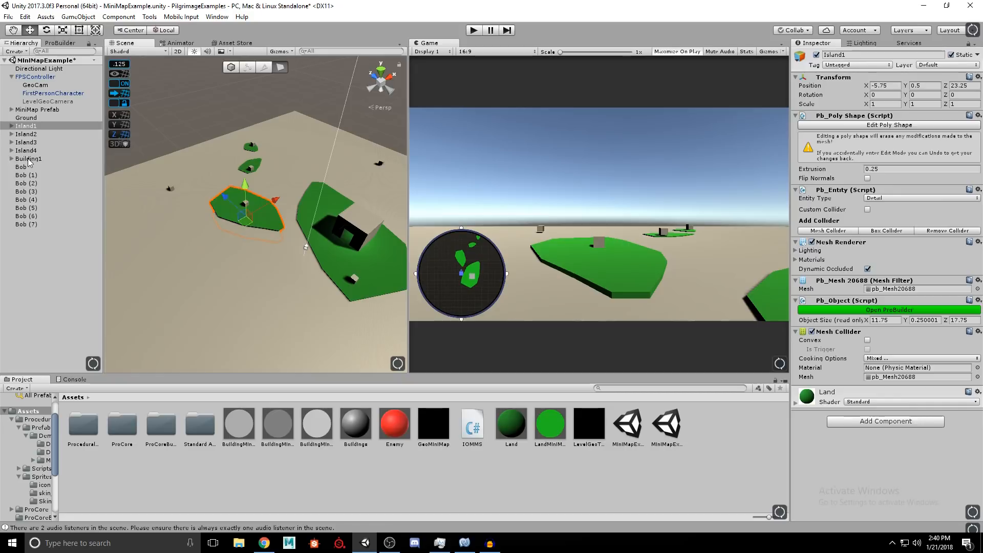
{"action": "mouse_move", "coordinate": [209, 245]}
{"action": "right_mouse_down"}
{"action": "mouse_move", "coordinate": [282, 221]}
{"action": "mouse_move", "coordinate": [205, 240]}
{"action": "right_mouse_up"}
{"action": "key", "text": "w"}
{"action": "key", "text": "s"}
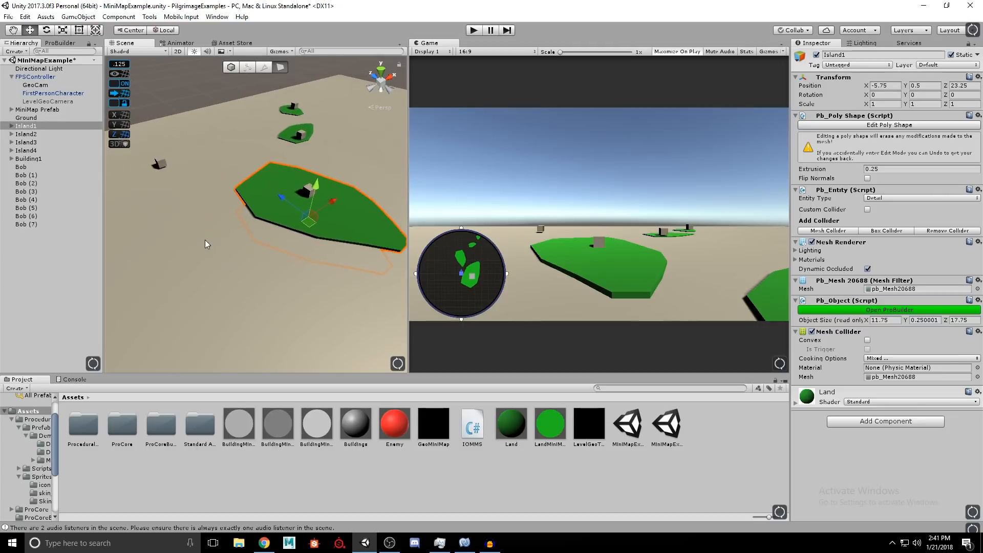
{"action": "left_click", "coordinate": [56, 42]}
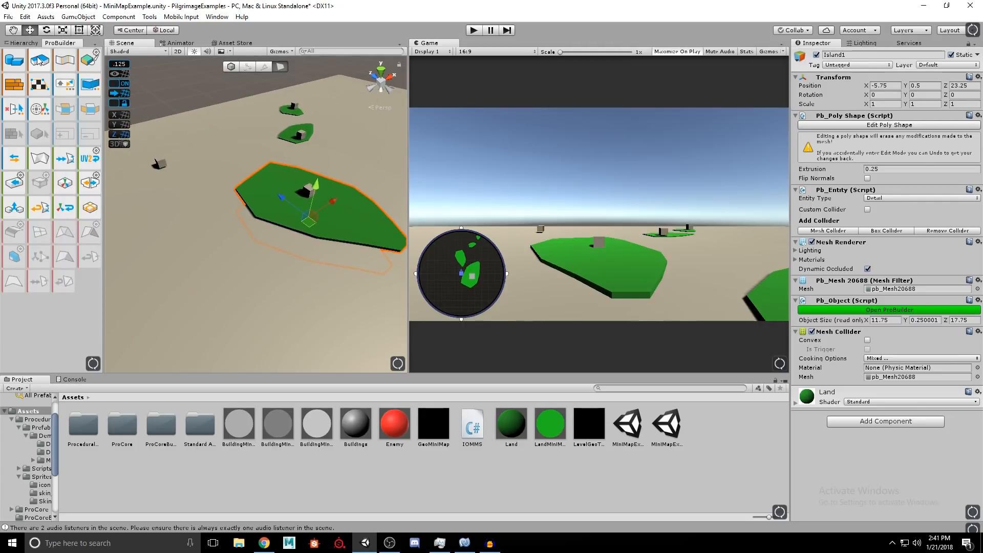
{"action": "left_click", "coordinate": [40, 60]}
{"action": "left_click", "coordinate": [146, 229]}
{"action": "left_click", "coordinate": [142, 270]}
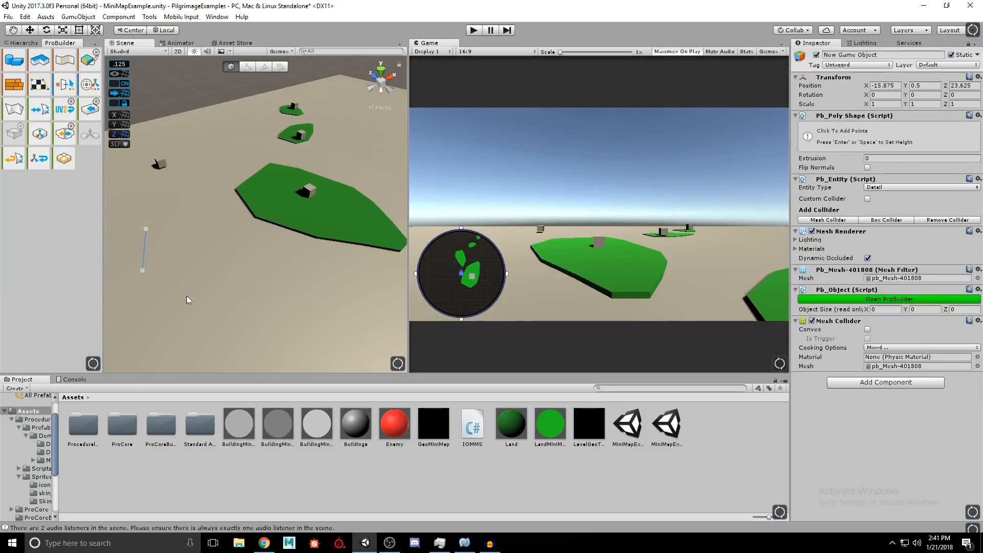
{"action": "left_click", "coordinate": [146, 229]}
{"action": "left_click", "coordinate": [146, 226]}
{"action": "right_click_drag", "start_coordinate": [280, 276], "coordinate": [289, 231]}
{"action": "key", "text": "w"}
{"action": "key", "text": "Escape"}
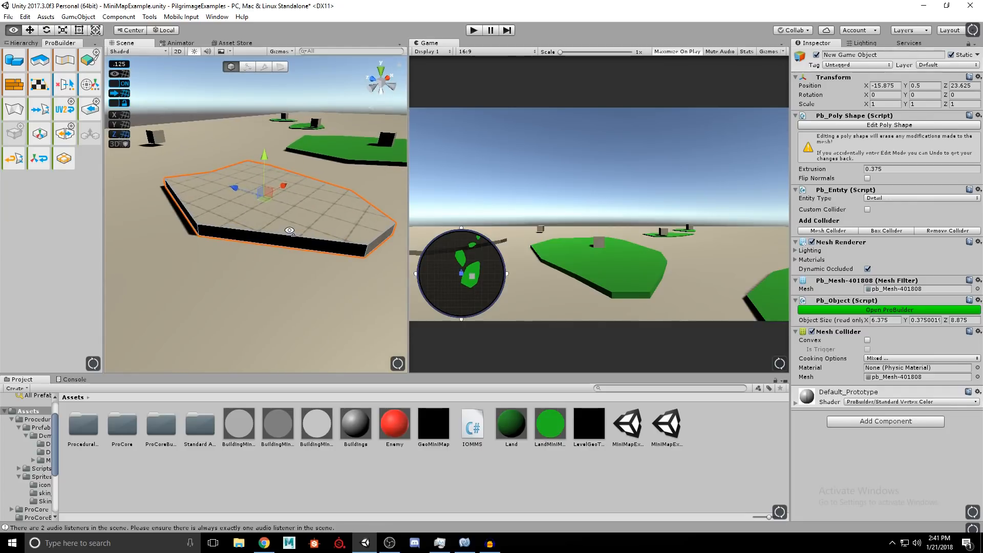
- Apply the Land material to the new island, then duplicate it and lower the copy beneath the ground to Y -2.125
{"action": "left_click_drag", "start_coordinate": [516, 440], "coordinate": [349, 235]}
{"action": "right_click_drag", "start_coordinate": [367, 266], "coordinate": [327, 242]}
{"action": "key", "text": "ctrl+d"}
{"action": "left_click_drag", "start_coordinate": [319, 179], "coordinate": [314, 237]}
{"action": "right_click_drag", "start_coordinate": [313, 236], "coordinate": [270, 250]}
{"action": "key", "text": "w"}
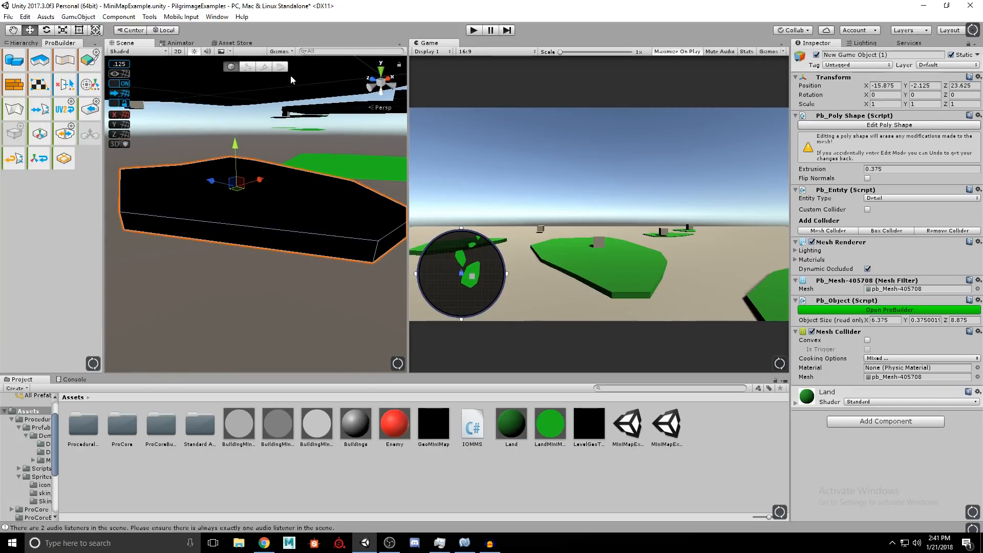
- Delete every face of the lowered copy except its flat top face
{"action": "left_click", "coordinate": [280, 66]}
{"action": "left_click", "coordinate": [297, 195]}
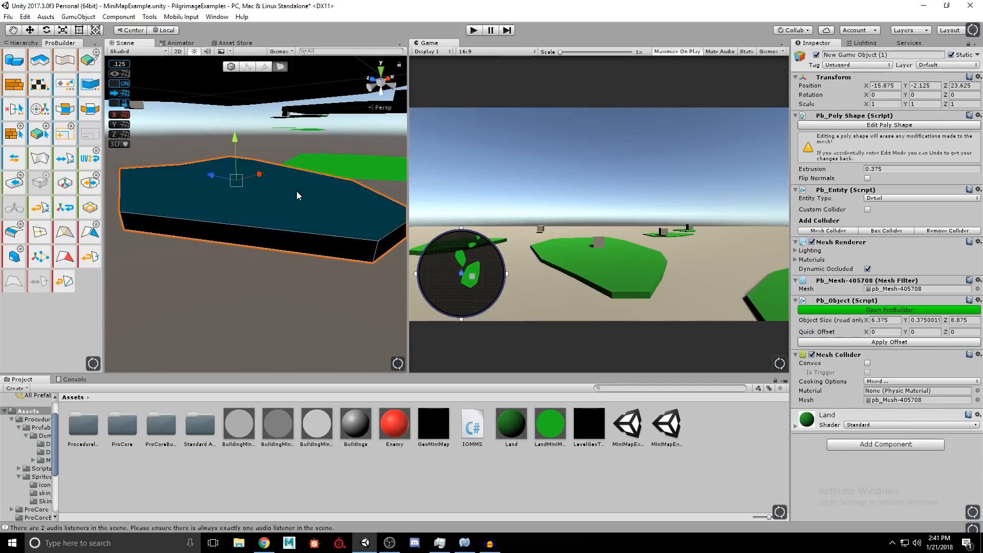
{"action": "key", "text": "ctrl+shift+i"}
{"action": "key", "text": "Delete"}
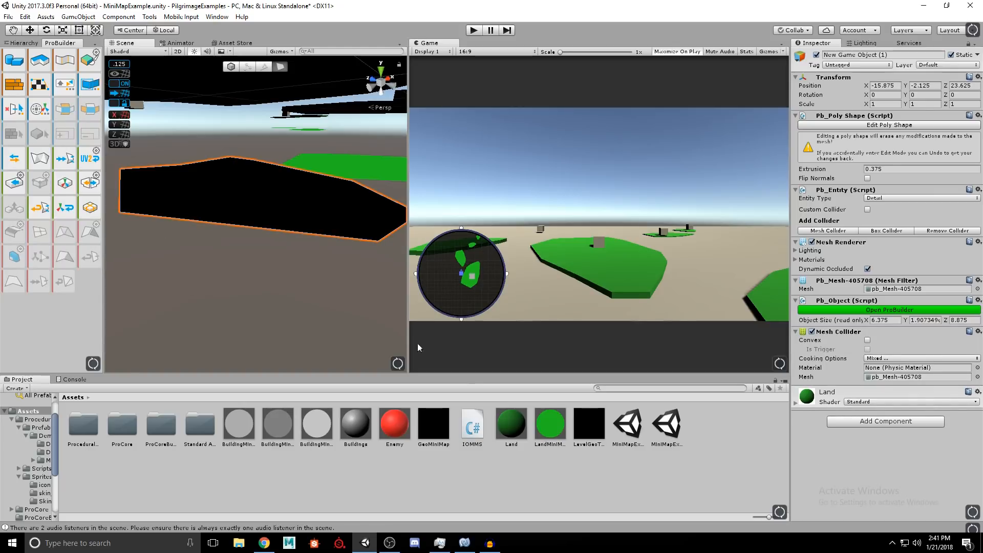
- Apply the LandMiniMap material to the flat copy and disable its Mesh Collider
{"action": "left_click_drag", "start_coordinate": [254, 215], "coordinate": [317, 281]}
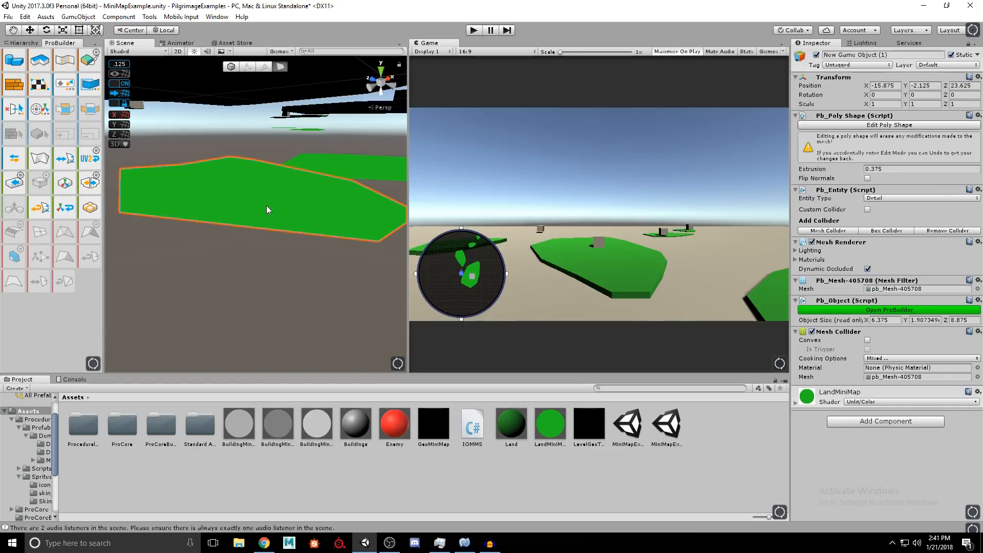
{"action": "left_click", "coordinate": [811, 331]}
{"action": "right_click_drag", "start_coordinate": [352, 196], "coordinate": [194, 203]}
{"action": "key", "text": "w"}
{"action": "key", "text": "s"}
- Rename the original new island object as NewIsland
{"action": "left_click", "coordinate": [32, 45]}
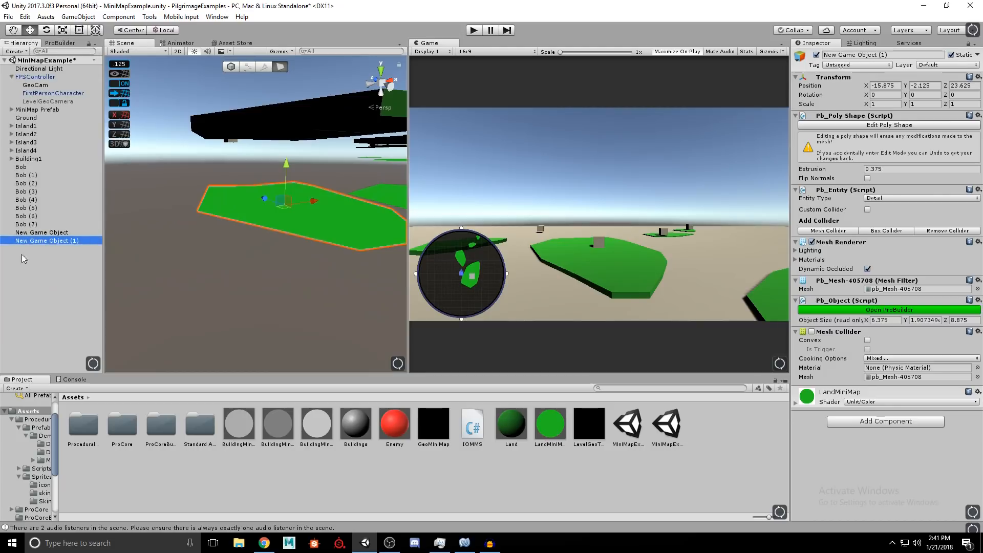
{"action": "left_click", "coordinate": [46, 233]}
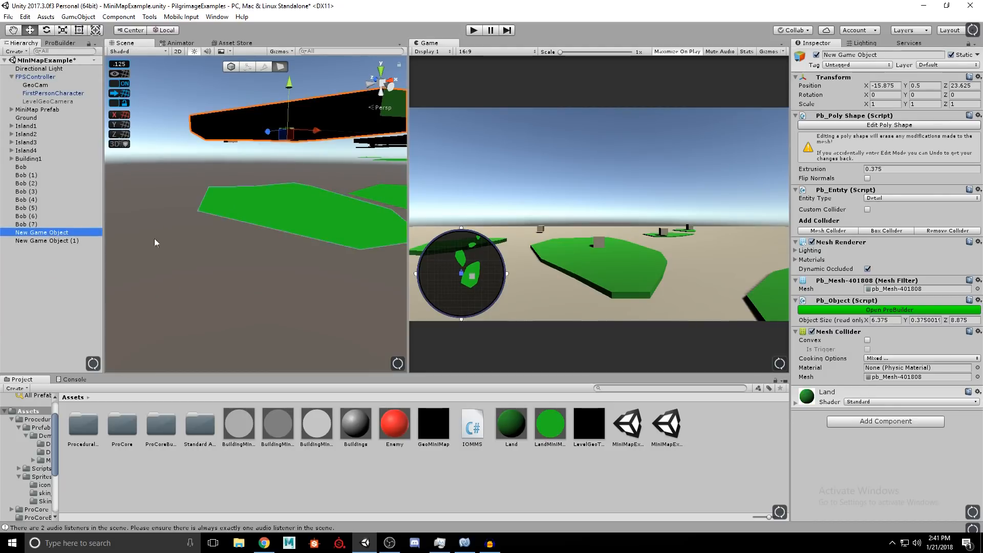
{"action": "left_click", "coordinate": [883, 55]}
{"action": "type", "text": "News"}
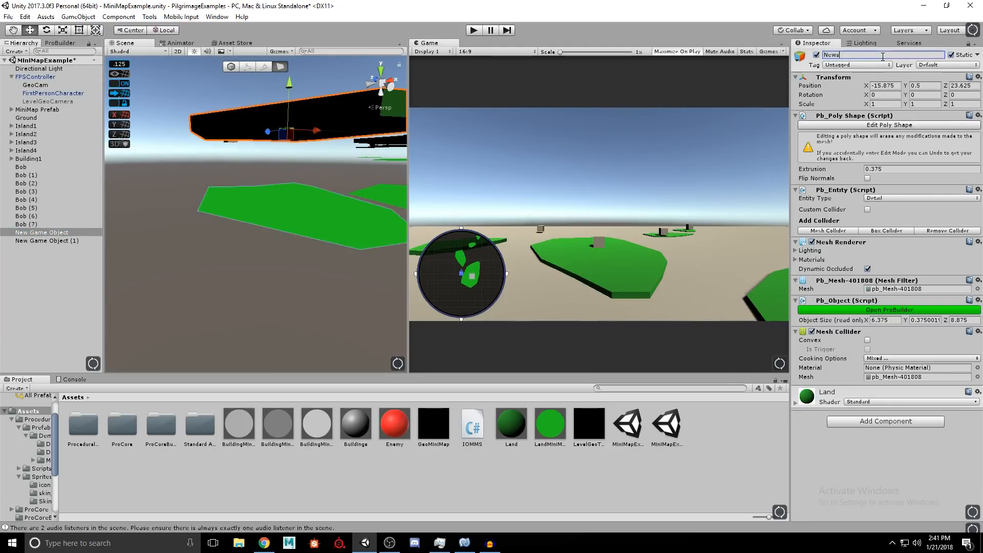
{"action": "type", "text": "Island"}
{"action": "key", "text": "Return"}
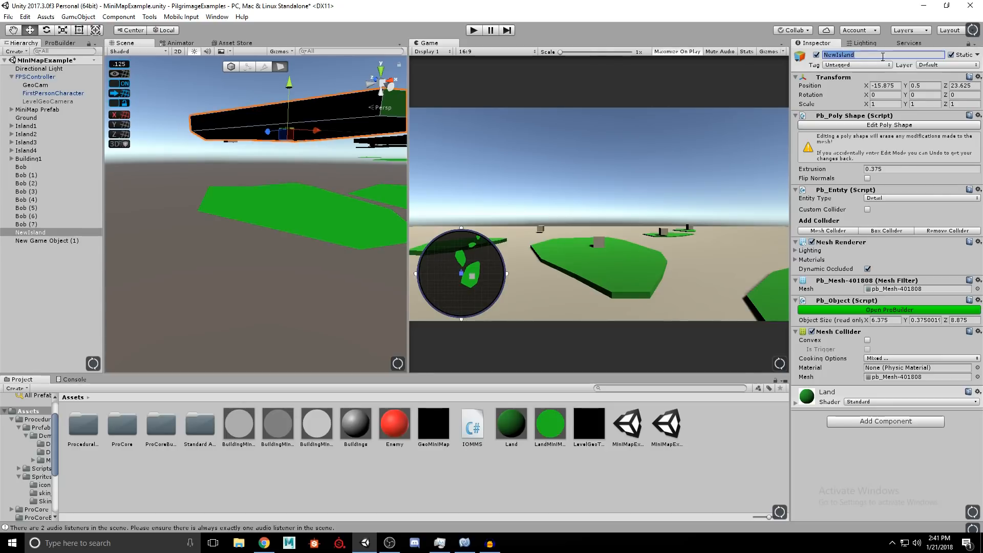
- Rename the flat copy as NewIsland_Minimap and make it a child of NewIsland
{"action": "left_click", "coordinate": [51, 241]}
{"action": "left_click", "coordinate": [899, 55]}
{"action": "type", "text": "NewIsland_Minimap"}
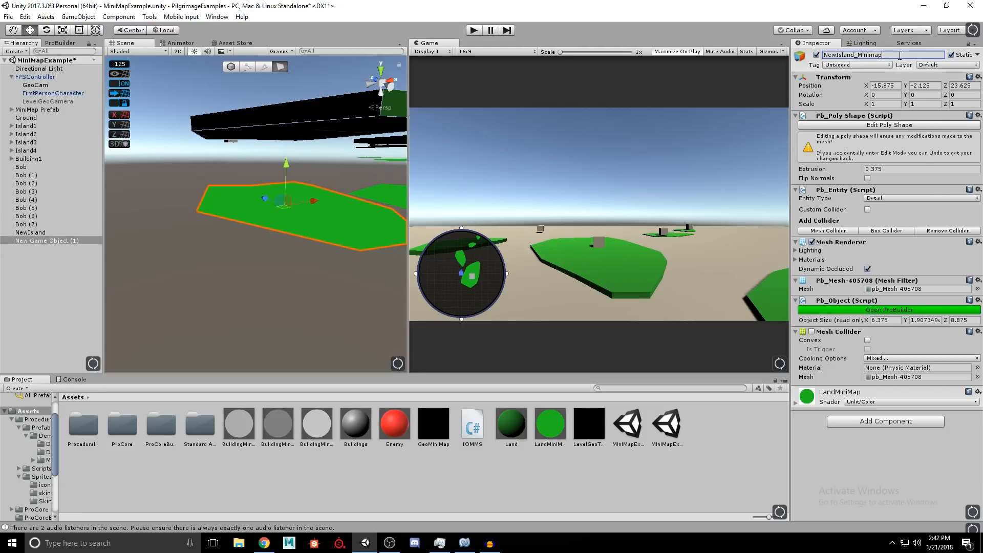
{"action": "key", "text": "Return"}
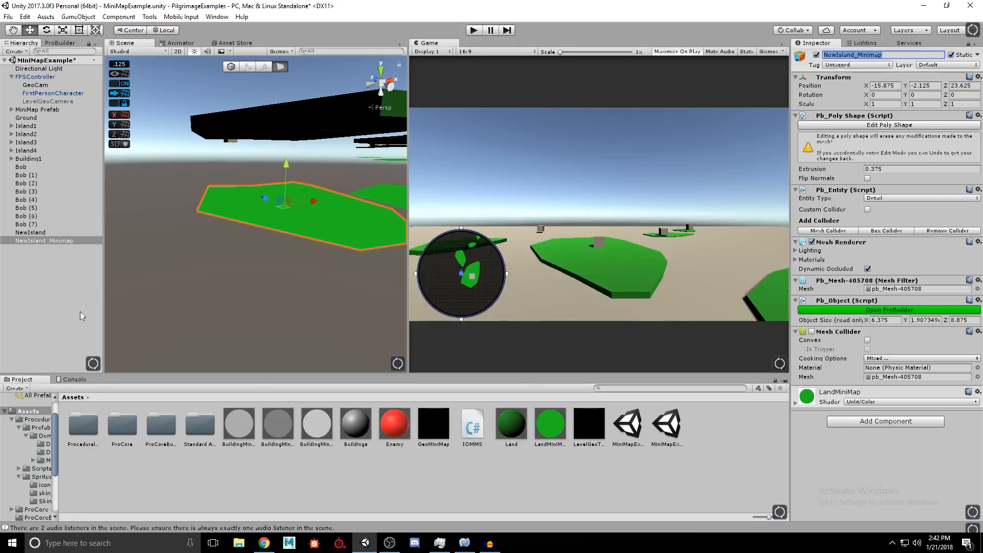
{"action": "left_click_drag", "start_coordinate": [38, 240], "coordinate": [31, 233]}
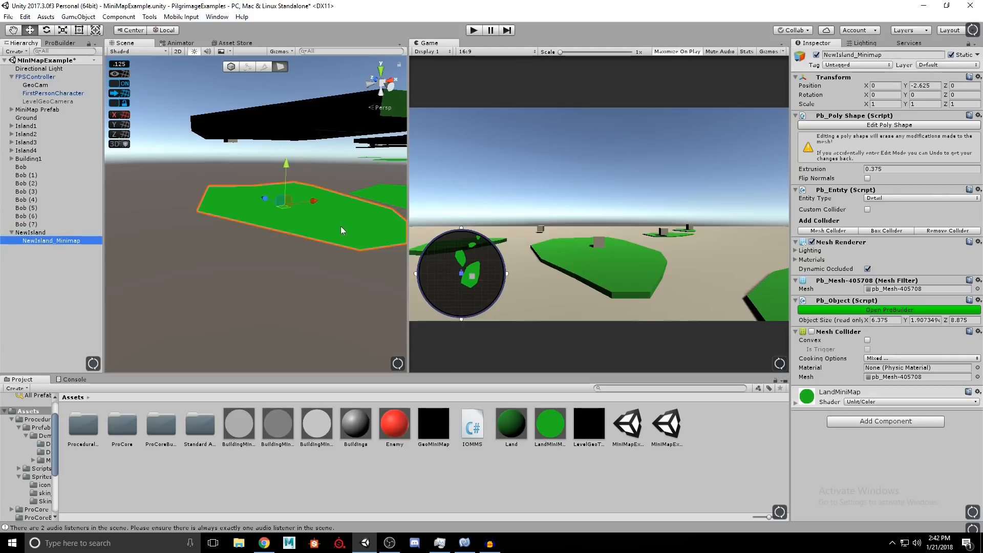
- Switch back to object editing and move NewIsland with its minimap child to X -15.5
{"action": "left_click", "coordinate": [42, 233]}
{"action": "right_click_drag", "start_coordinate": [264, 209], "coordinate": [269, 211]}
{"action": "key", "text": "w"}
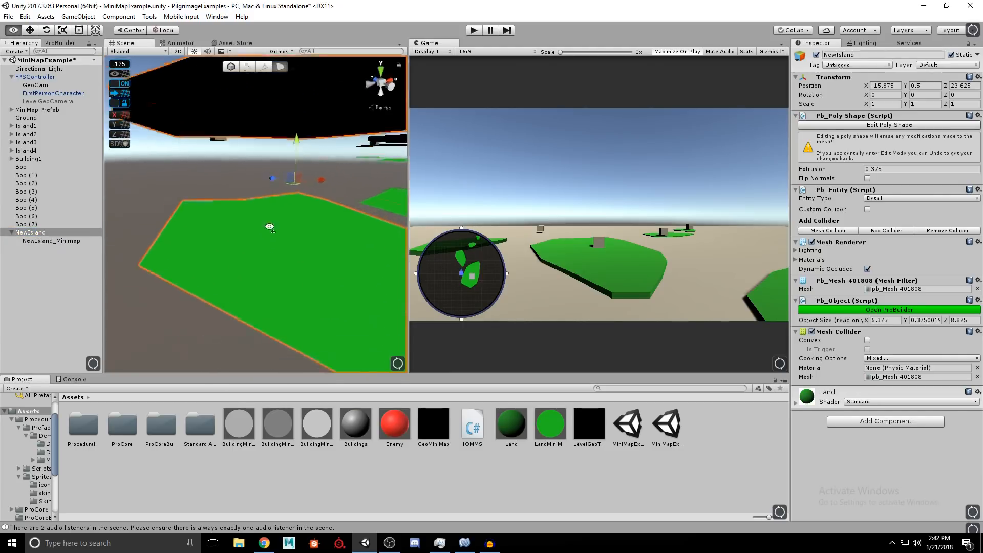
{"action": "key", "text": "f"}
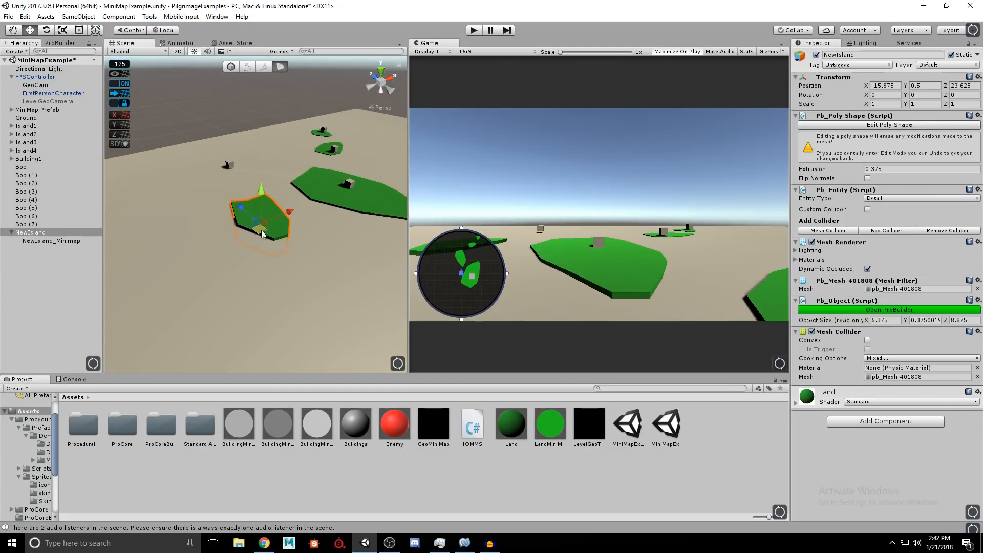
{"action": "left_click", "coordinate": [293, 277]}
{"action": "left_click", "coordinate": [237, 240]}
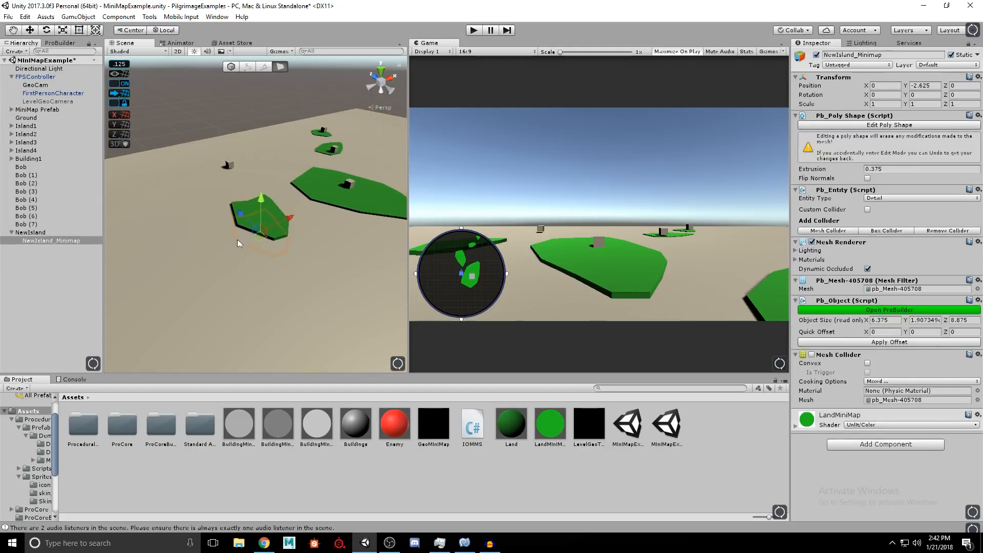
{"action": "left_click", "coordinate": [30, 232]}
{"action": "key", "text": "w"}
{"action": "right_click_drag", "start_coordinate": [192, 231], "coordinate": [231, 222]}
{"action": "left_click", "coordinate": [230, 67]}
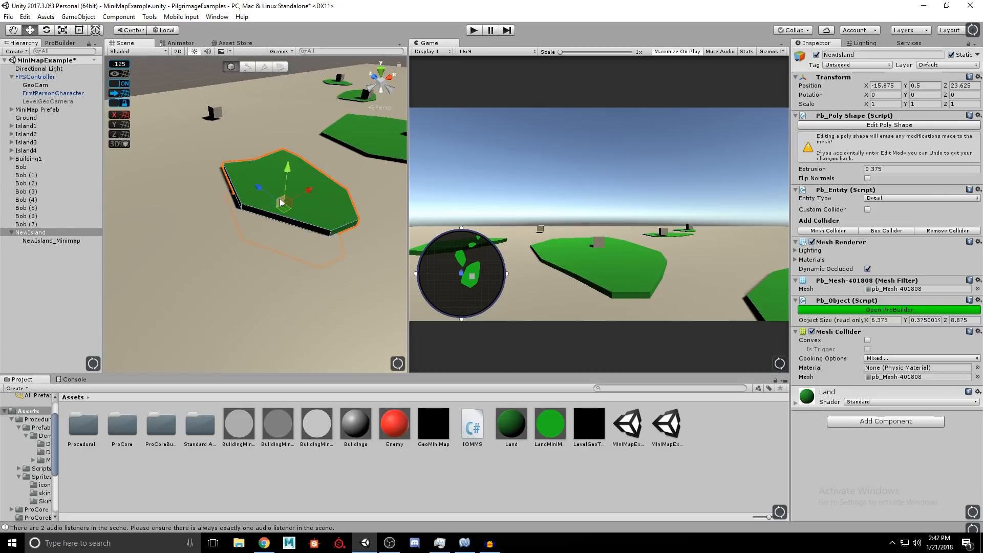
{"action": "mouse_move", "coordinate": [286, 224]}
{"action": "left_mouse_down"}
{"action": "mouse_move", "coordinate": [331, 230]}
{"action": "mouse_move", "coordinate": [277, 246]}
{"action": "mouse_move", "coordinate": [267, 194]}
{"action": "mouse_move", "coordinate": [284, 197]}
{"action": "mouse_move", "coordinate": [274, 211]}
{"action": "mouse_move", "coordinate": [288, 205]}
{"action": "mouse_move", "coordinate": [308, 225]}
{"action": "mouse_move", "coordinate": [284, 246]}
{"action": "mouse_move", "coordinate": [299, 232]}
{"action": "left_mouse_up"}
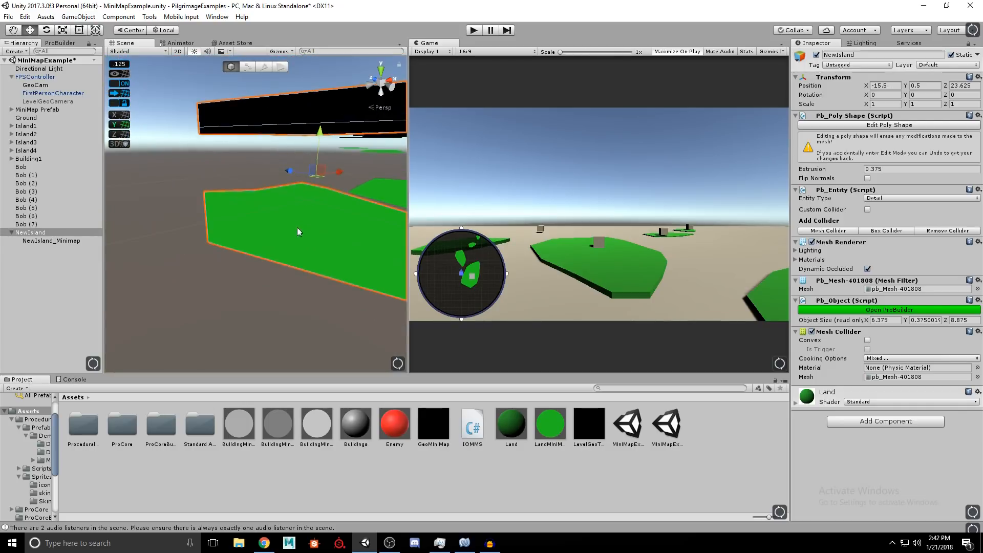
- Assign NewIsland_Minimap to the MiniMapGeo layer and check the GeoCam preview
{"action": "left_click", "coordinate": [46, 240]}
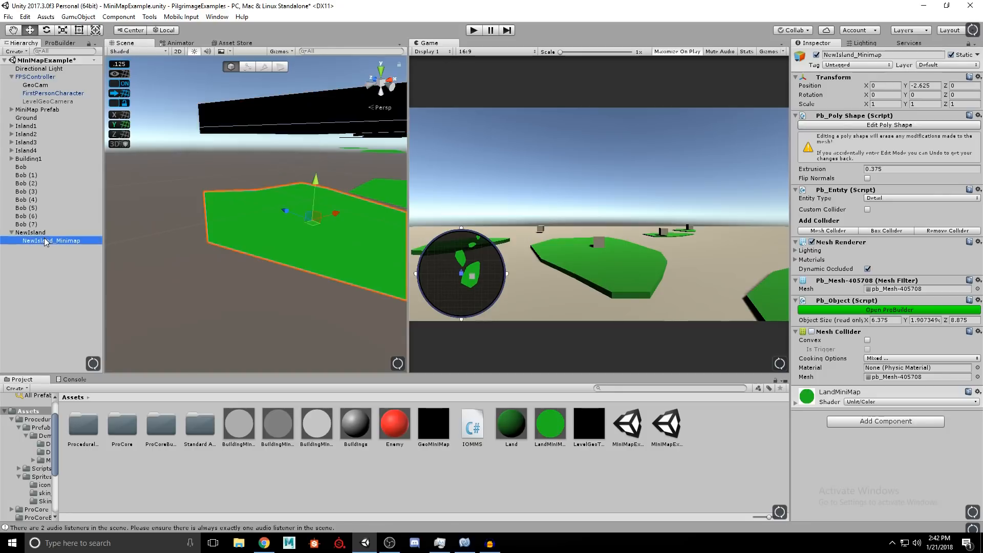
{"action": "left_click", "coordinate": [941, 65]}
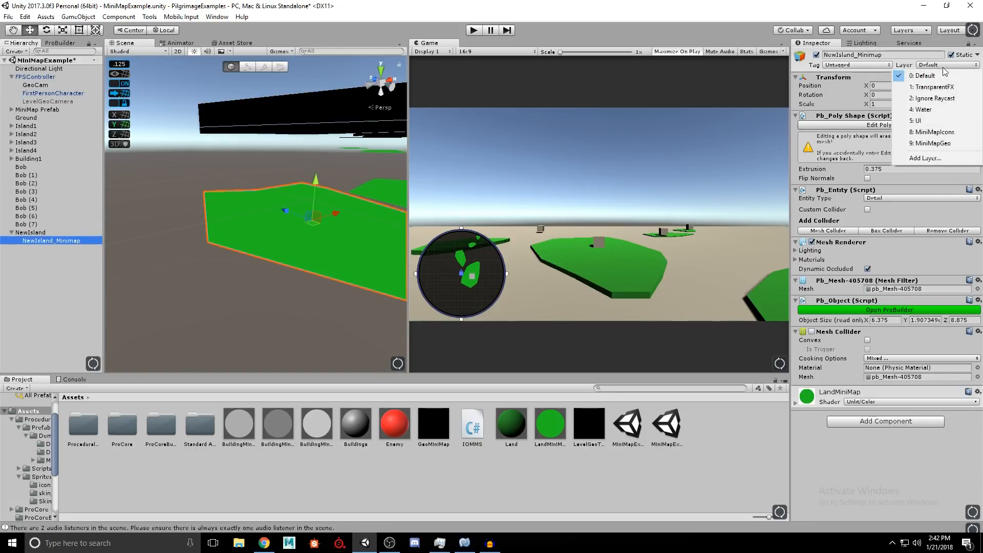
{"action": "left_click", "coordinate": [934, 143]}
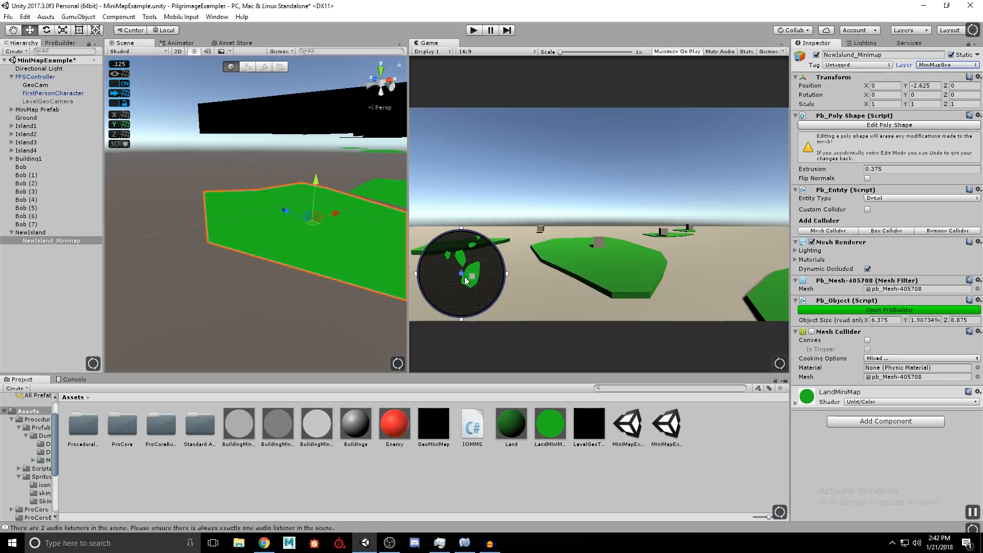
{"action": "right_click_drag", "start_coordinate": [307, 233], "coordinate": [243, 248]}
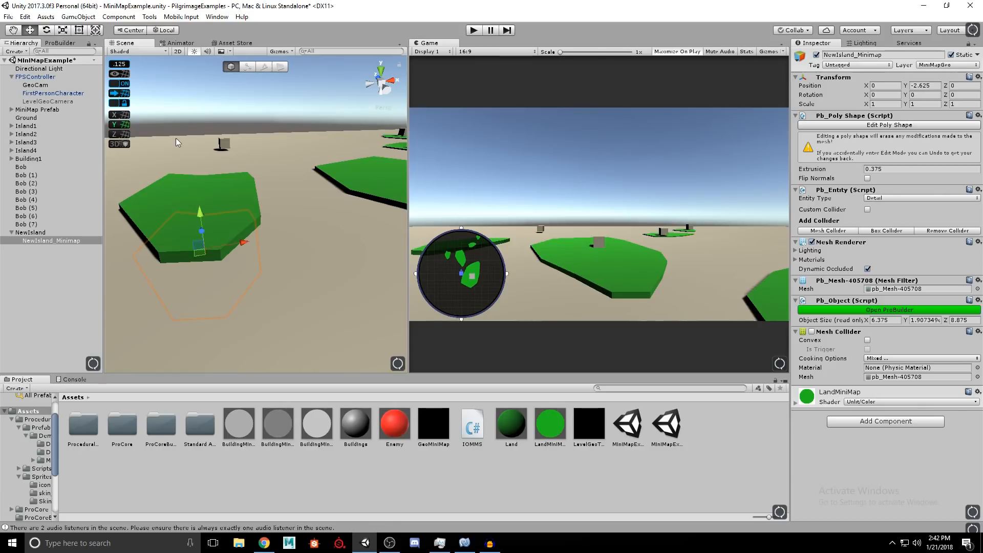
{"action": "left_click", "coordinate": [36, 85]}
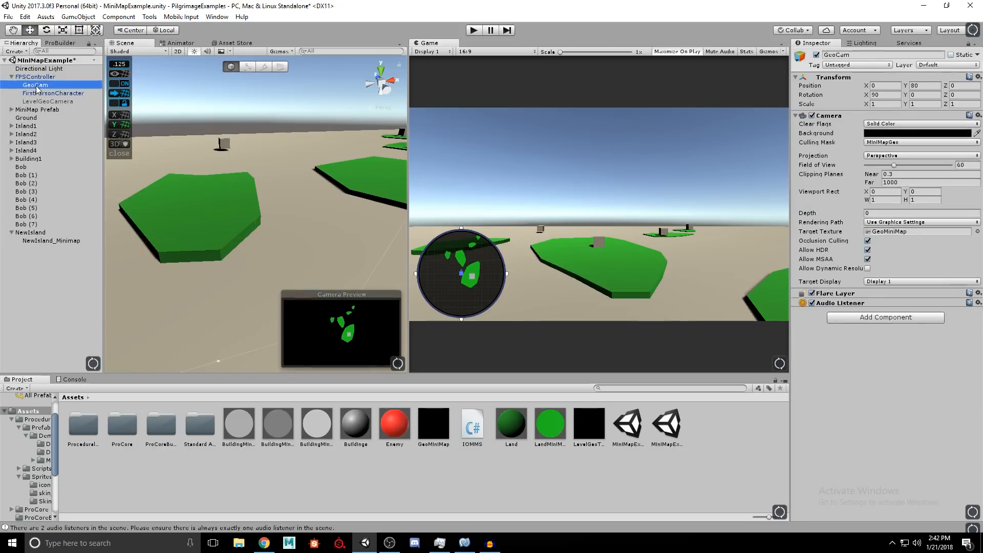
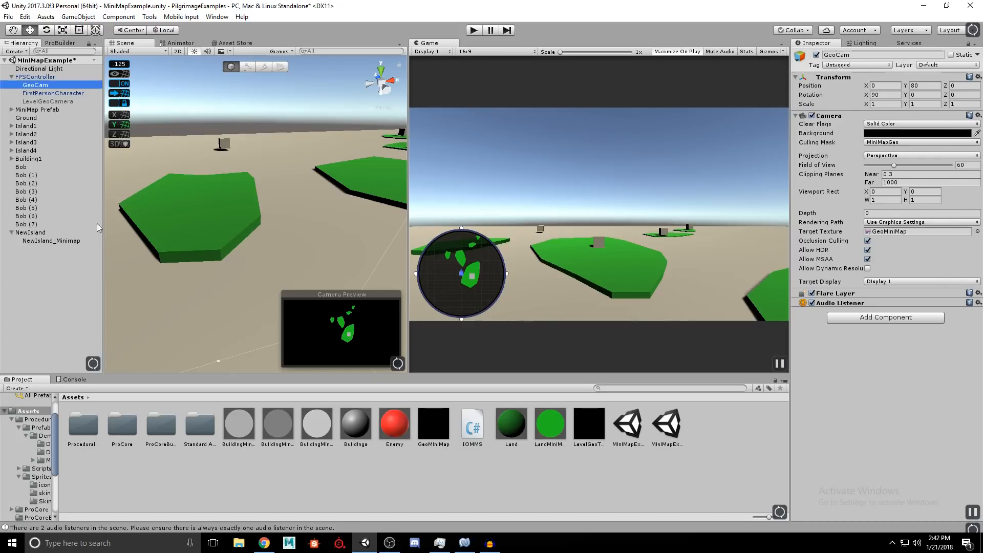
- Set the layer of NewIsland_Minimap back to Default
{"action": "left_click", "coordinate": [31, 233]}
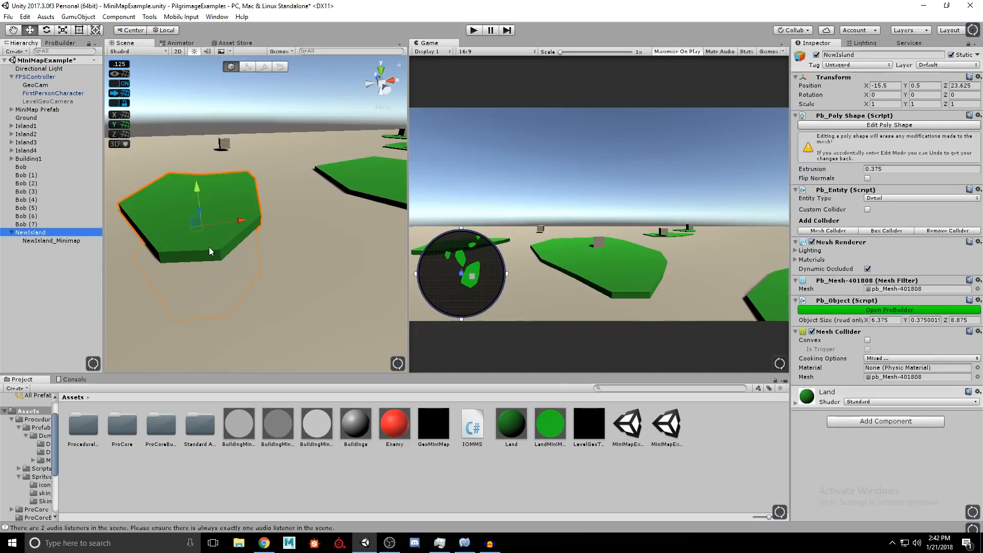
{"action": "left_click", "coordinate": [52, 241]}
{"action": "left_click_drag", "start_coordinate": [153, 256], "coordinate": [247, 248], "text": "alt"}
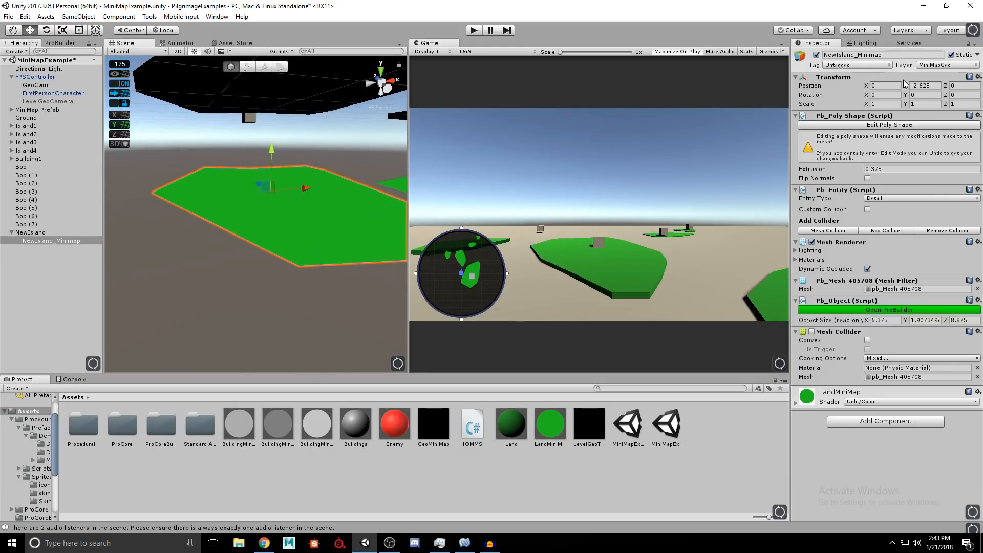
{"action": "left_click", "coordinate": [927, 65]}
{"action": "left_click", "coordinate": [931, 76]}
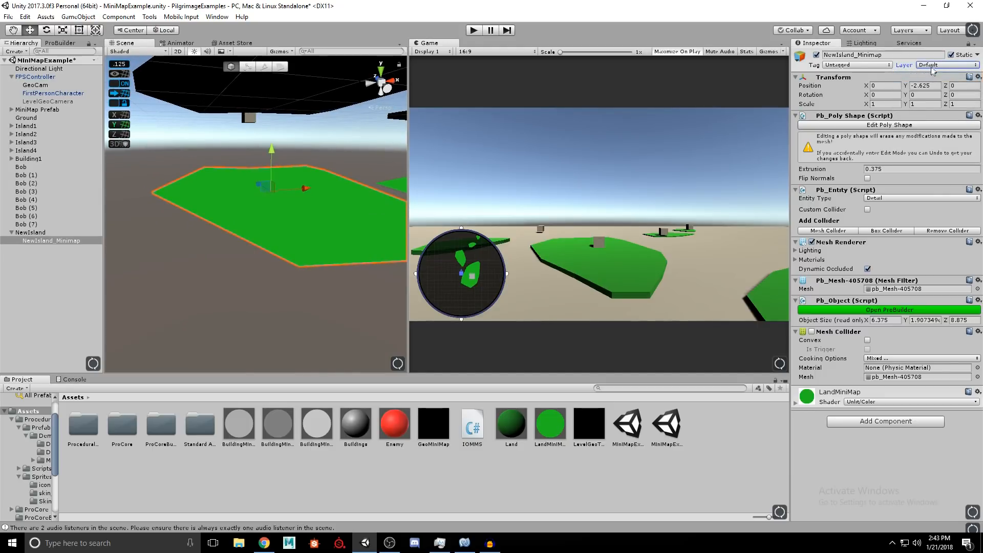
- Move NewIsland across the ground toward the far corner, away from the other islands
{"action": "right_click_drag", "start_coordinate": [294, 213], "coordinate": [326, 234]}
{"action": "left_click", "coordinate": [41, 236]}
{"action": "key", "text": "a"}
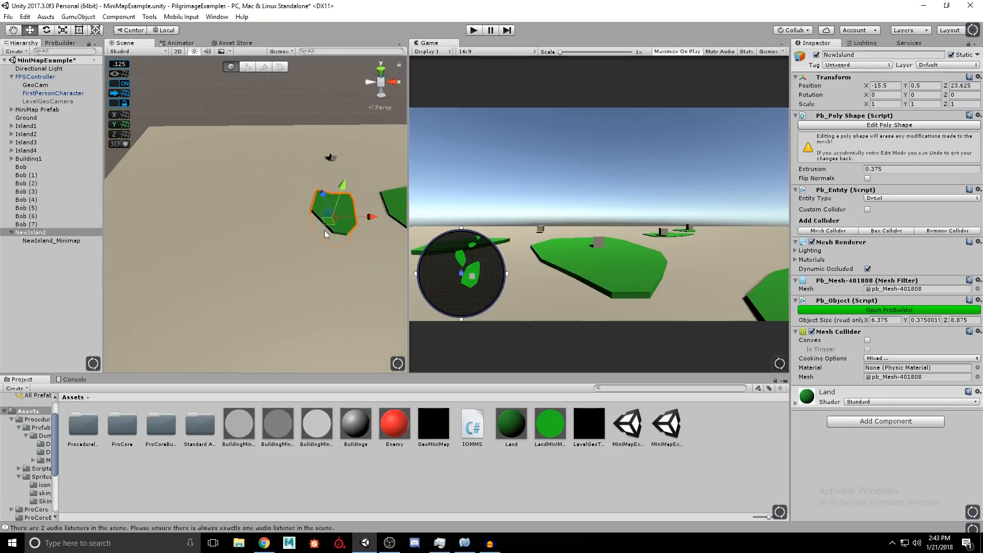
{"action": "left_click_drag", "start_coordinate": [325, 226], "coordinate": [155, 149]}
- Select Island1 in the scene and inspect the tag and layer of its Island1_MiniMap child
{"action": "right_click_drag", "start_coordinate": [260, 214], "coordinate": [370, 228]}
{"action": "key", "text": "w"}
{"action": "key", "text": "w"}
{"action": "left_click", "coordinate": [213, 215]}
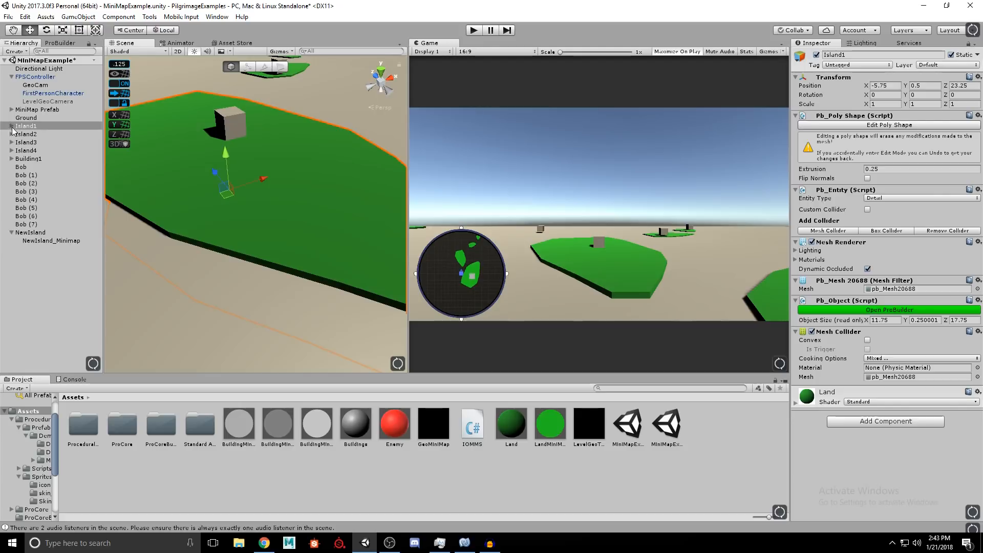
{"action": "left_click", "coordinate": [43, 135]}
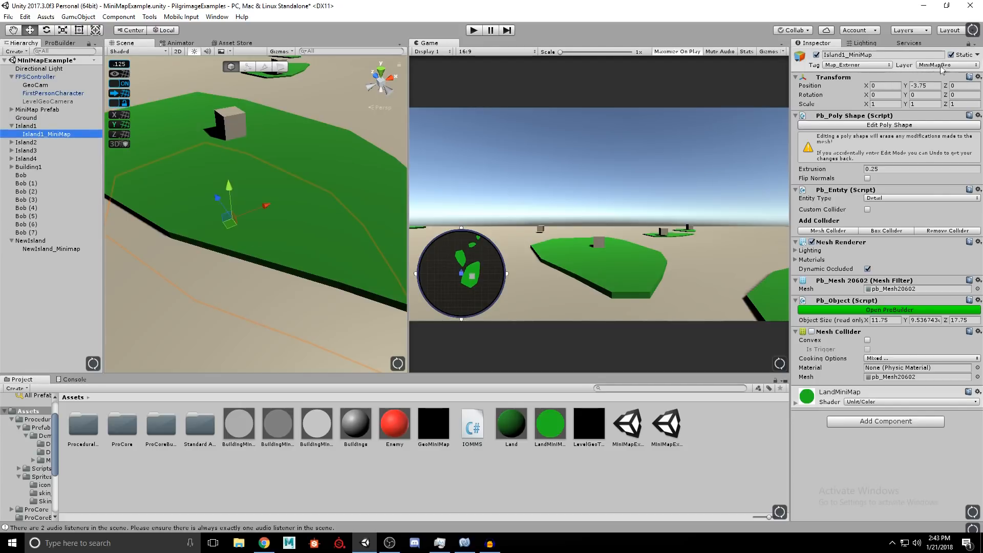
- Run the scene and walk from the building's island toward NewIsland while watching the minimap
{"action": "key", "text": "s"}
{"action": "right_click_drag", "start_coordinate": [279, 236], "coordinate": [332, 224]}
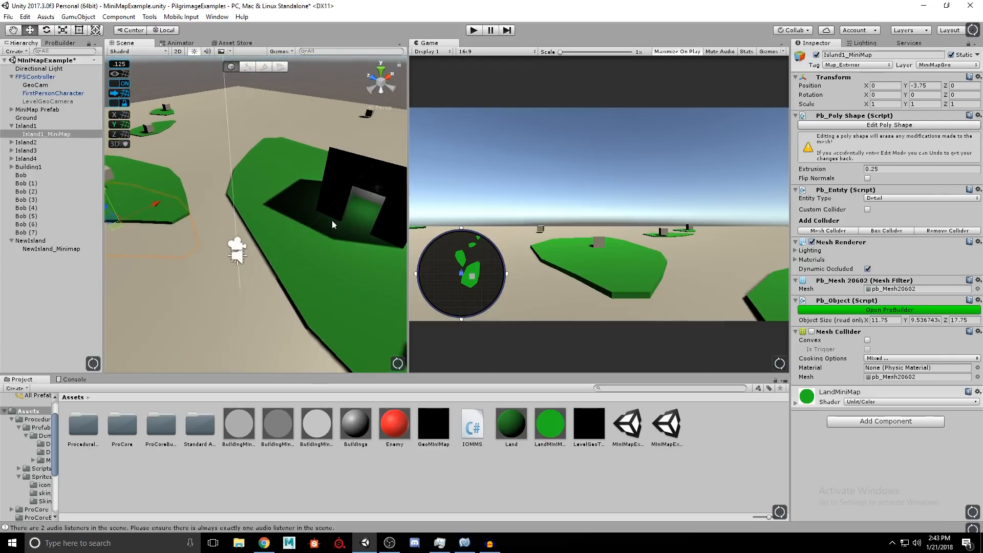
{"action": "left_click", "coordinate": [472, 31]}
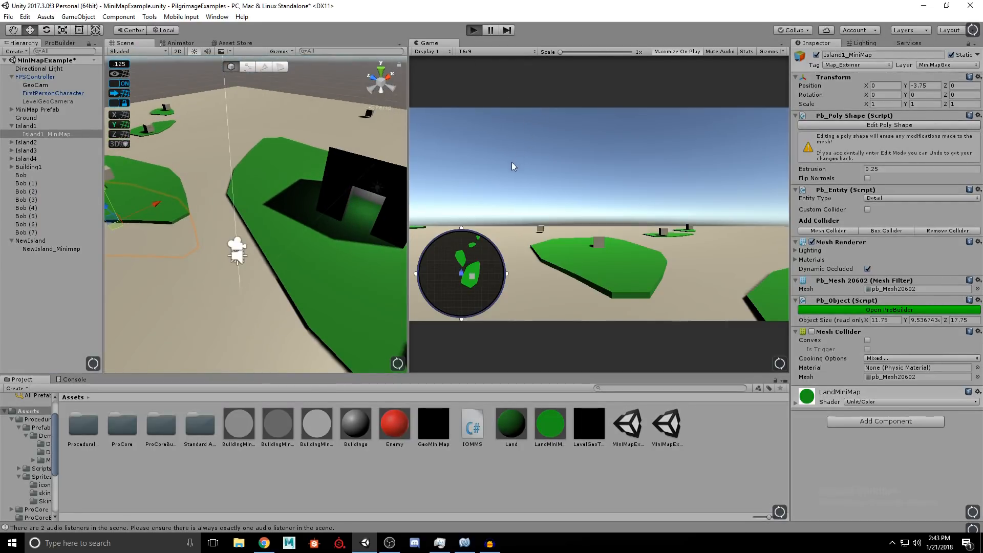
{"action": "key", "text": "w"}
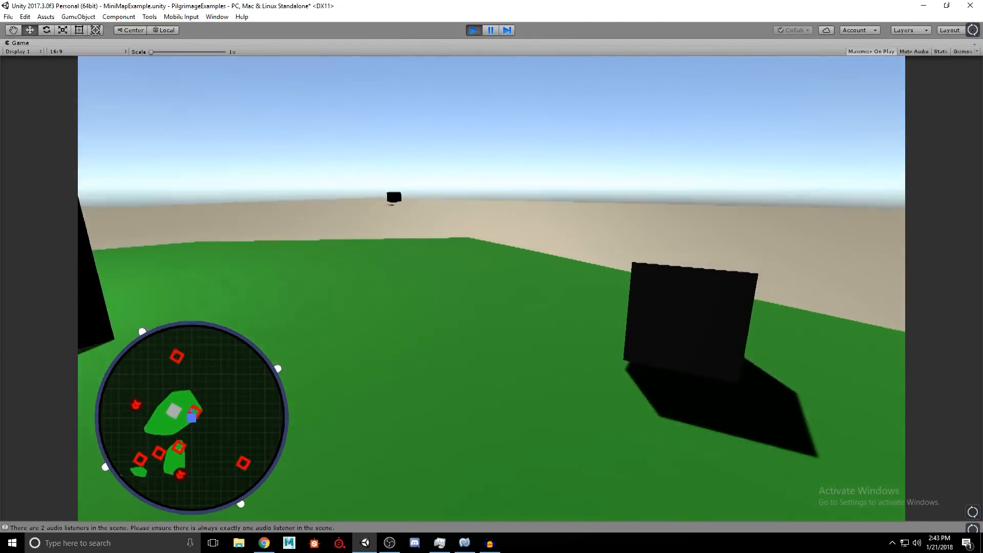
{"action": "key", "text": "w"}
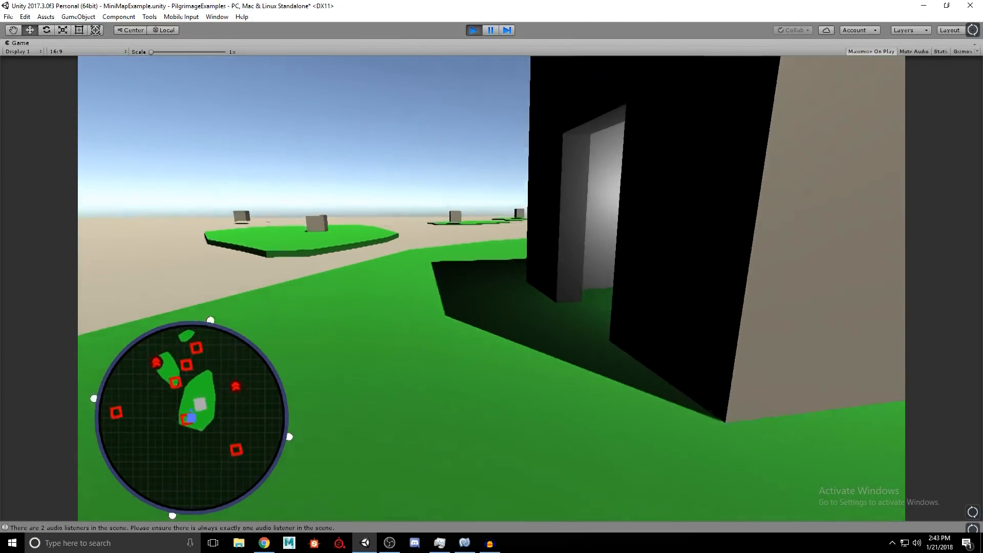
{"action": "key", "text": "w"}
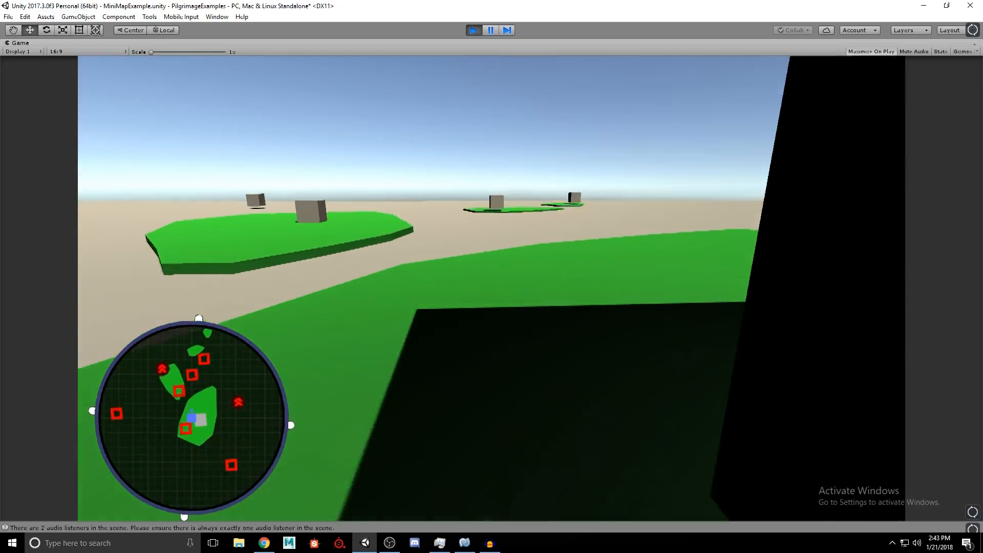
{"action": "key", "text": "w"}
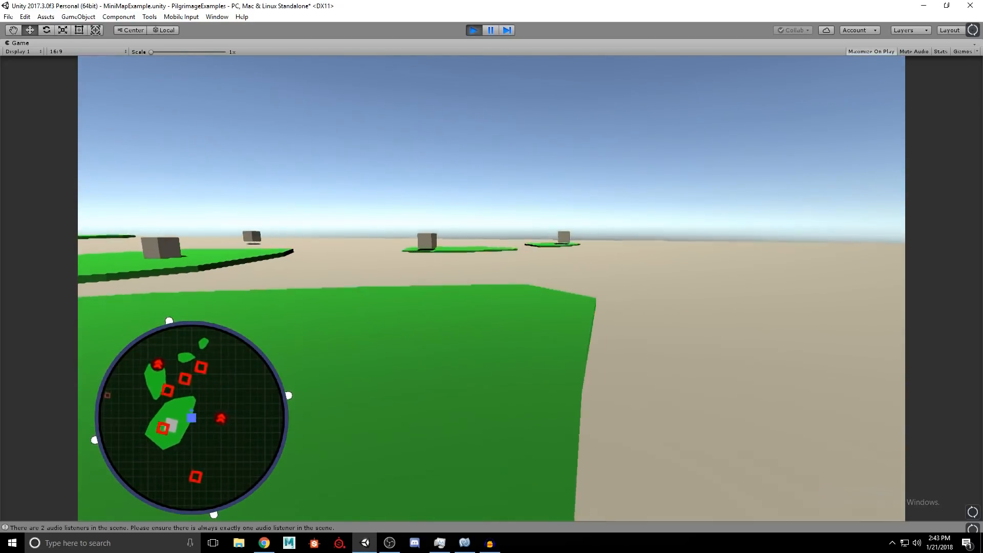
{"action": "key", "text": "w"}
{"action": "key", "text": "w"}
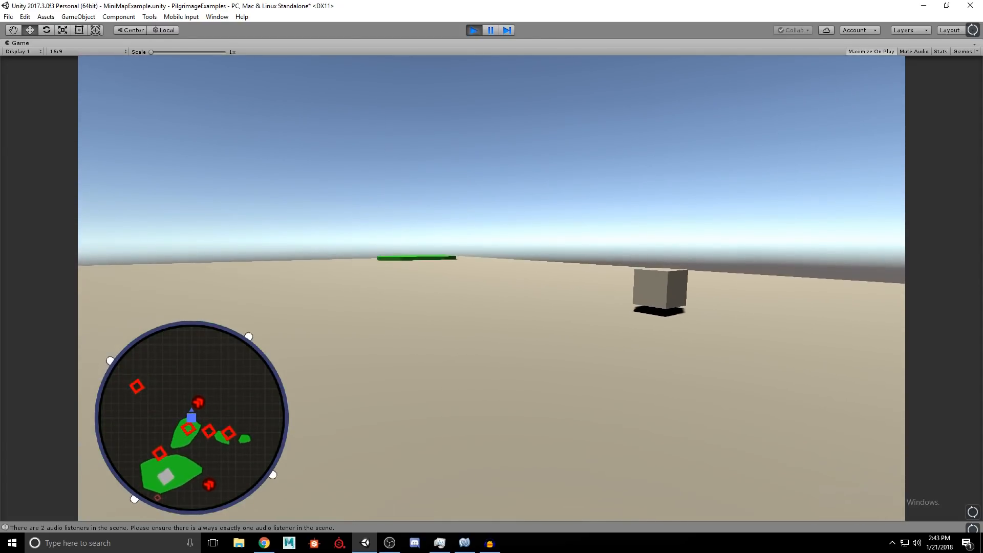
{"action": "key", "text": "w"}
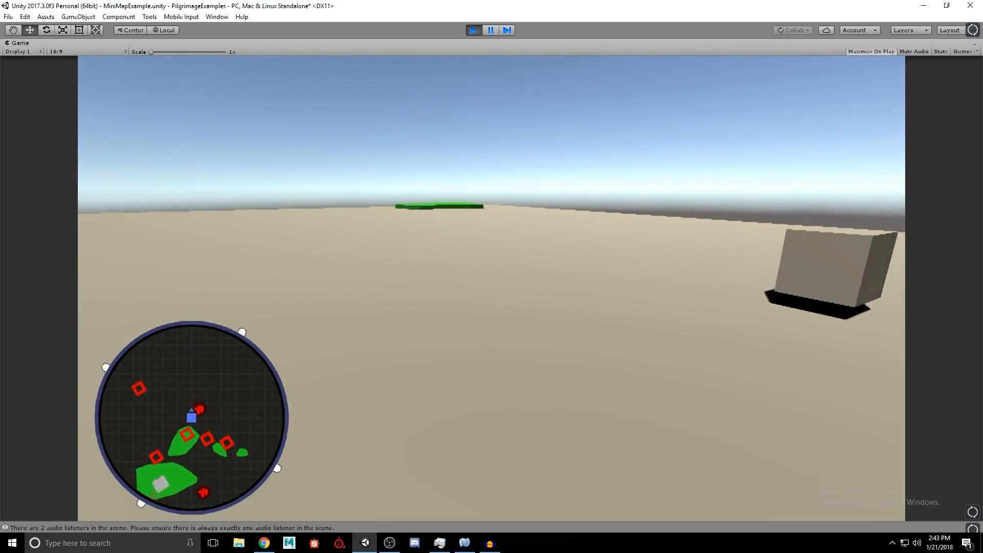
{"action": "key", "text": "w"}
{"action": "key", "text": "w"}
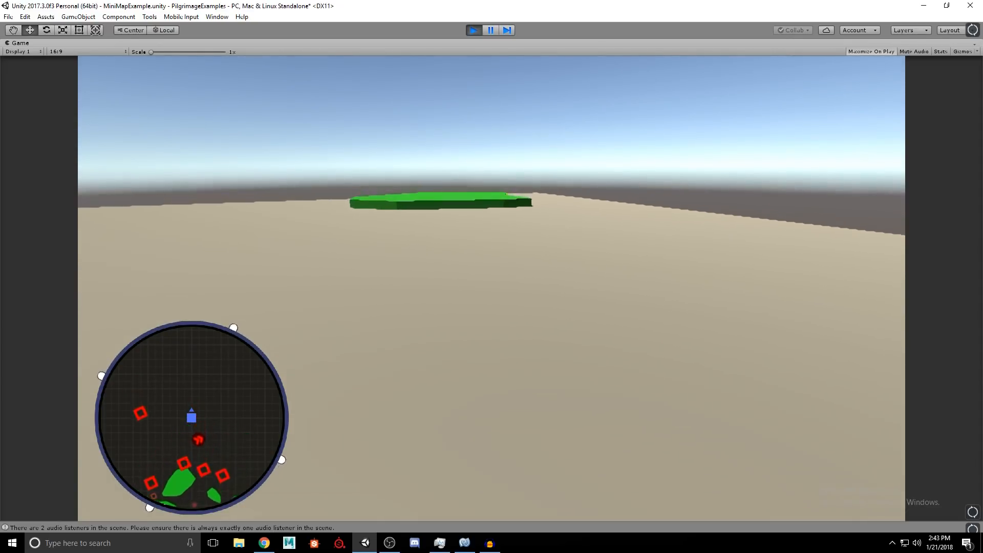
{"action": "key", "text": "w"}
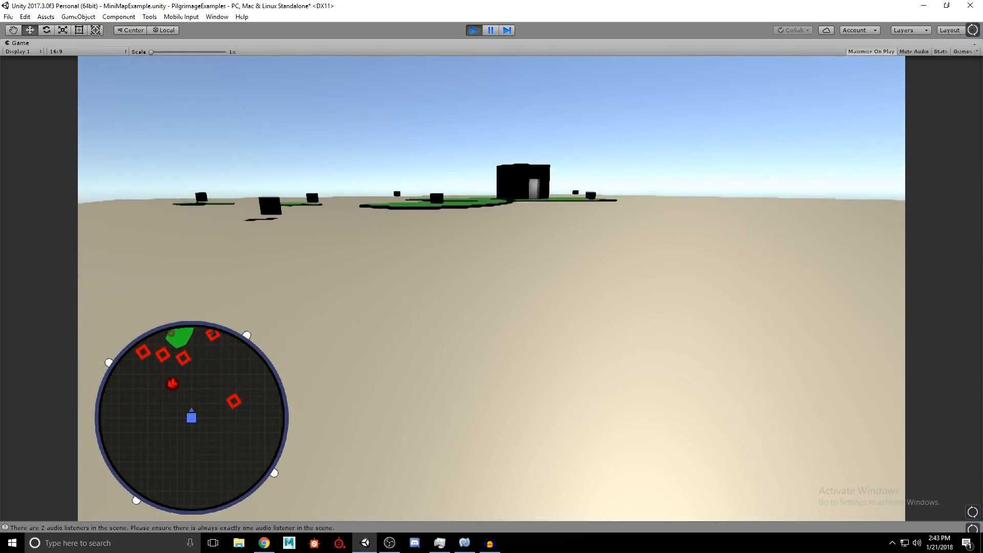
- Walk back across the other islands to the building's doorway, checking the minimap on the way, and stop play mode
{"action": "key", "text": "w"}
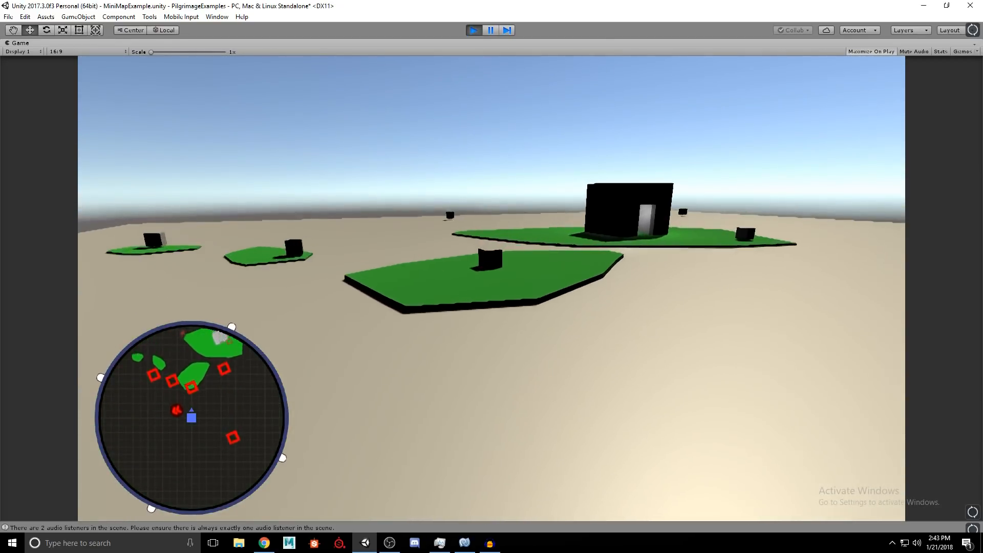
{"action": "key", "text": "w"}
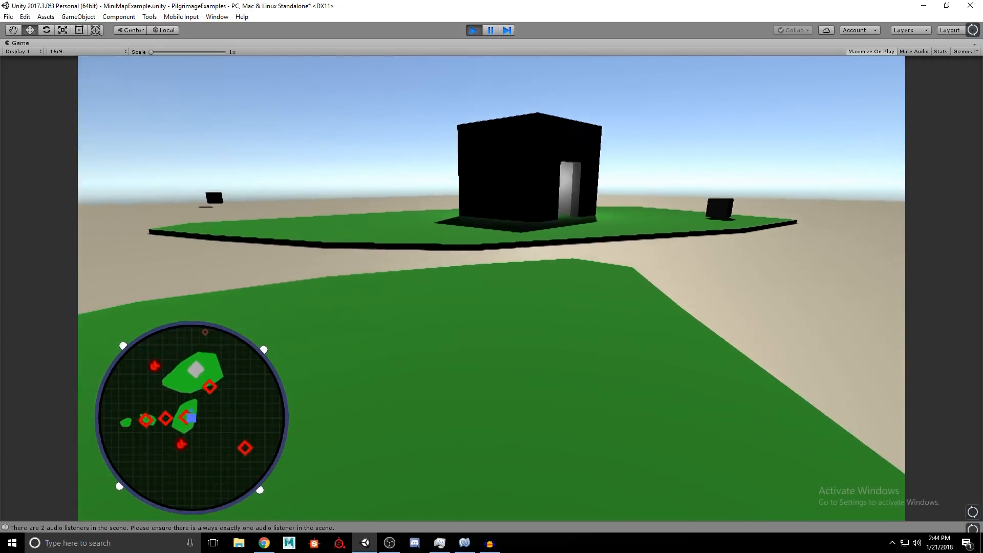
{"action": "key", "text": "w"}
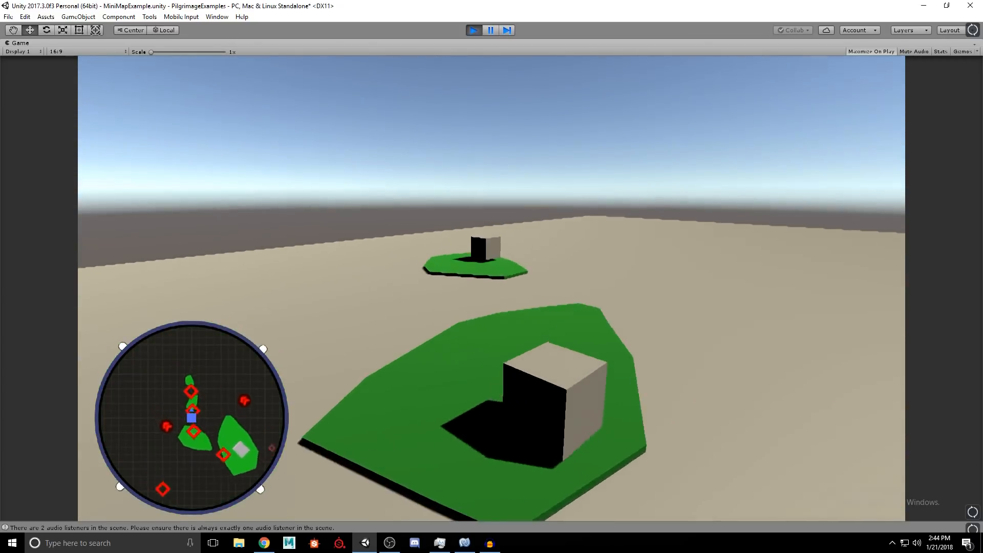
{"action": "key", "text": "w"}
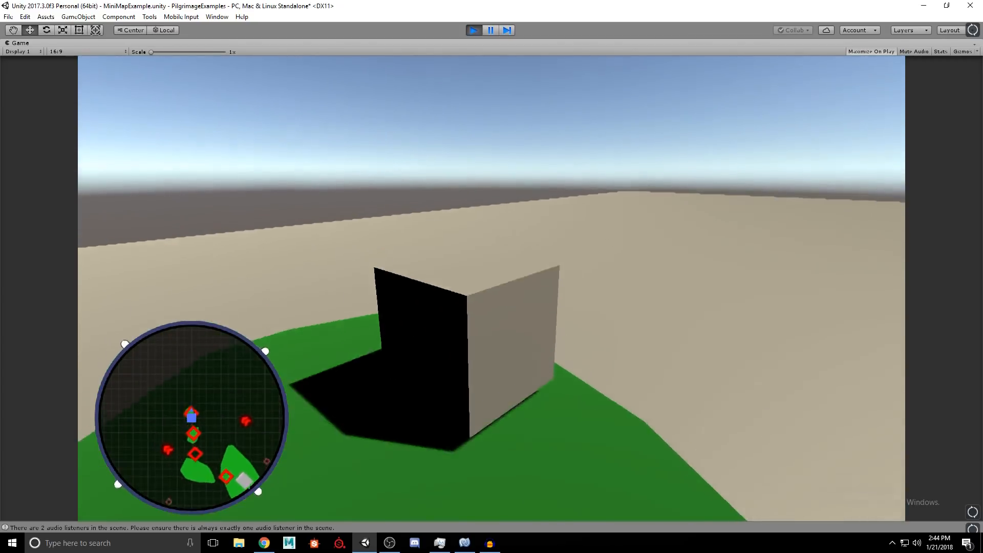
{"action": "key", "text": "w"}
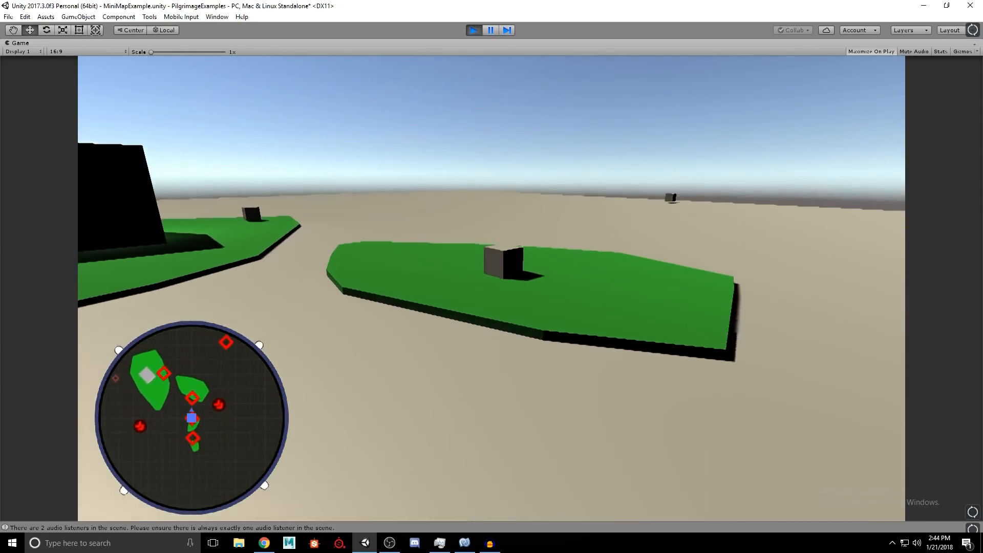
{"action": "key", "text": "w"}
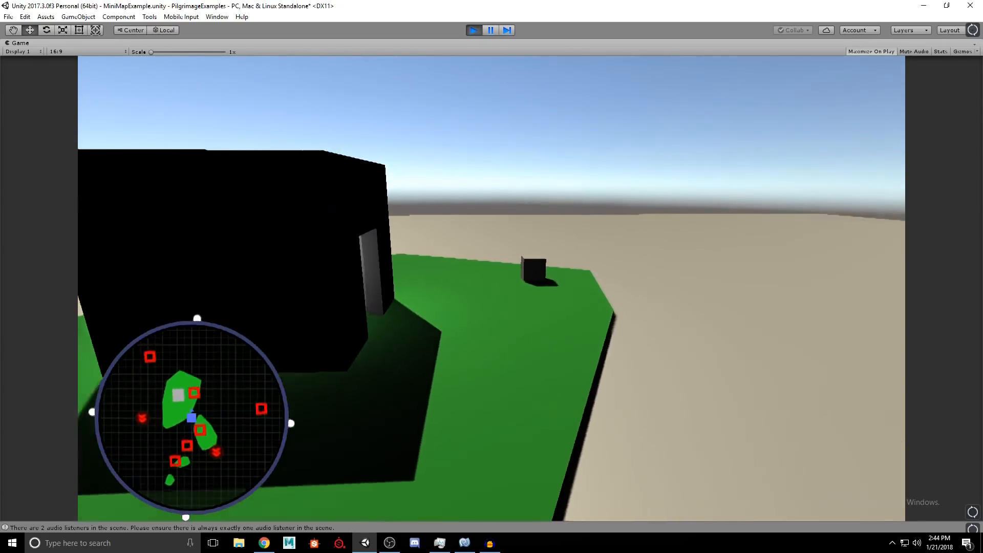
{"action": "key", "text": "w"}
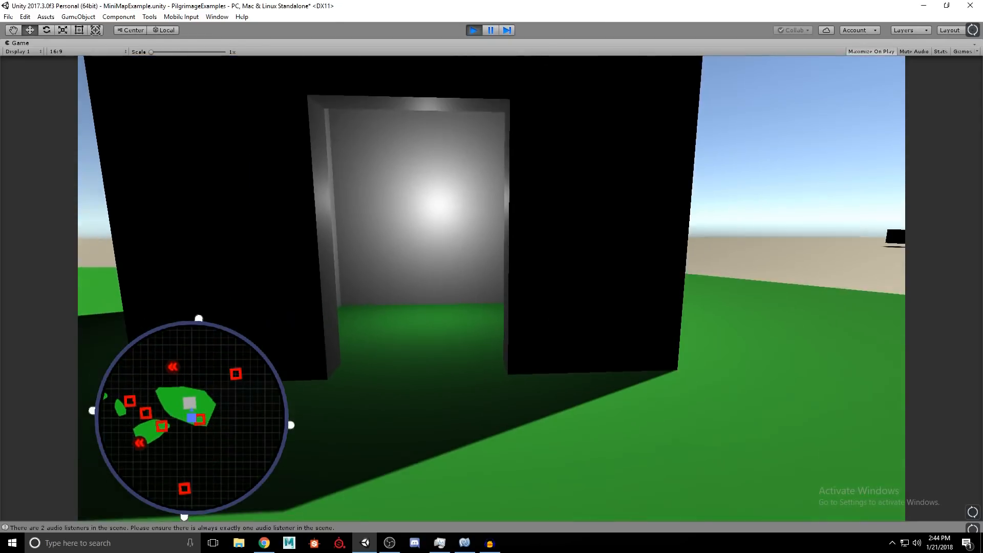
{"action": "key", "text": "s"}
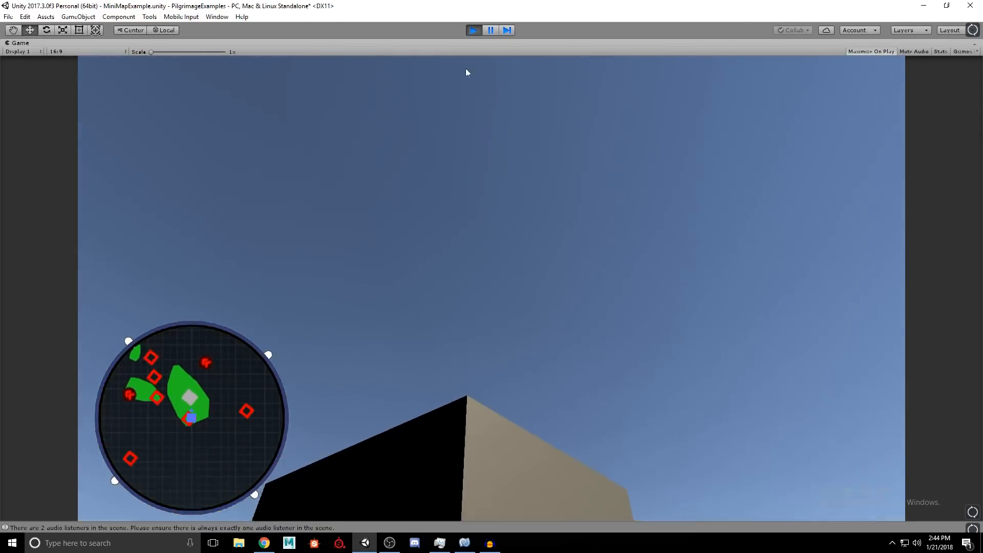
{"action": "left_click", "coordinate": [472, 30]}
- Widen the Scene view and select Building1 in the scene
{"action": "left_click_drag", "start_coordinate": [410, 219], "coordinate": [520, 221]}
{"action": "right_click_drag", "start_coordinate": [400, 227], "coordinate": [359, 188]}
{"action": "key", "text": "s"}
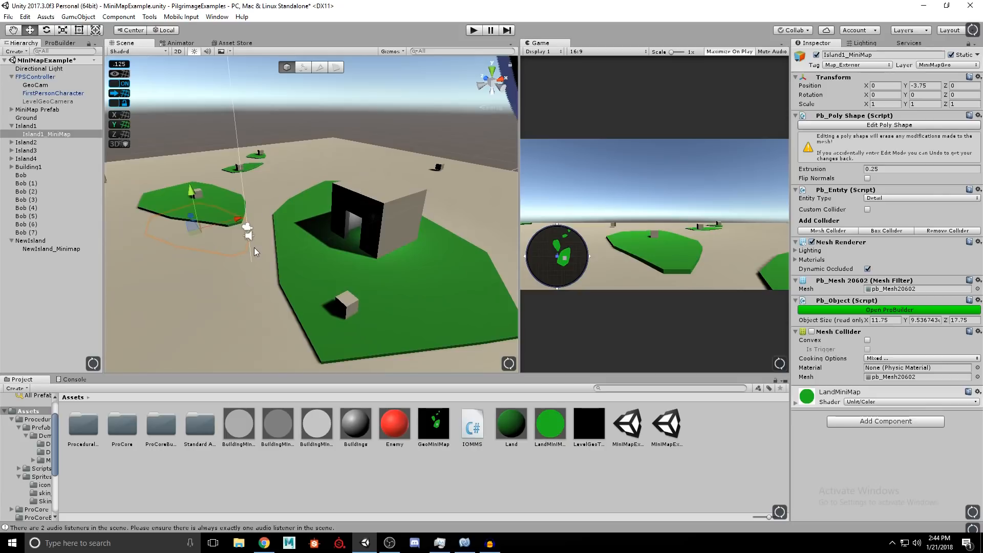
{"action": "left_click", "coordinate": [377, 194]}
{"action": "right_click_drag", "start_coordinate": [378, 220], "coordinate": [450, 217]}
{"action": "key", "text": "w"}
{"action": "right_click_drag", "start_coordinate": [362, 215], "coordinate": [240, 200]}
{"action": "key", "text": "w"}
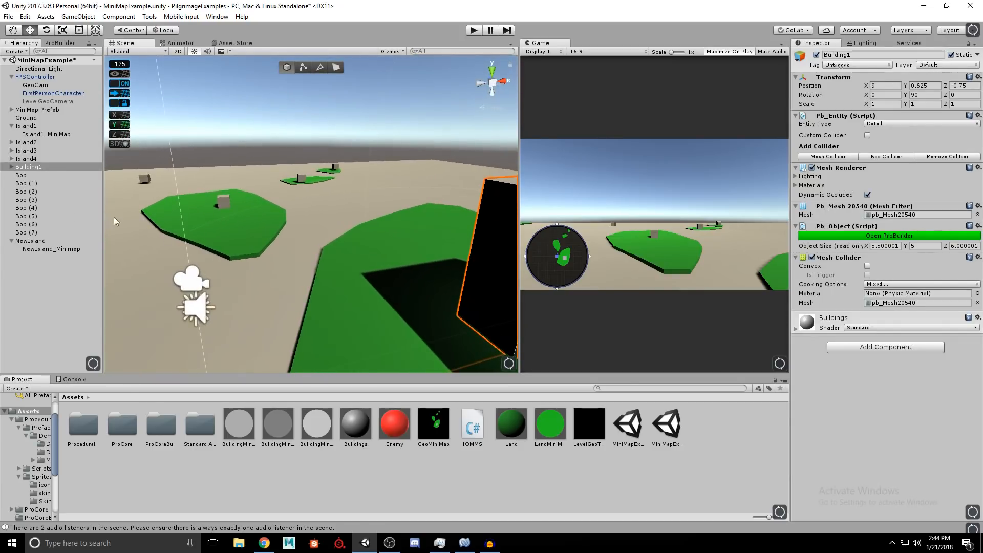
- Expand Building1 and inspect its Building1_Top, Building1_Floors, Point light and IOMM Trigger children
{"action": "left_click", "coordinate": [12, 168]}
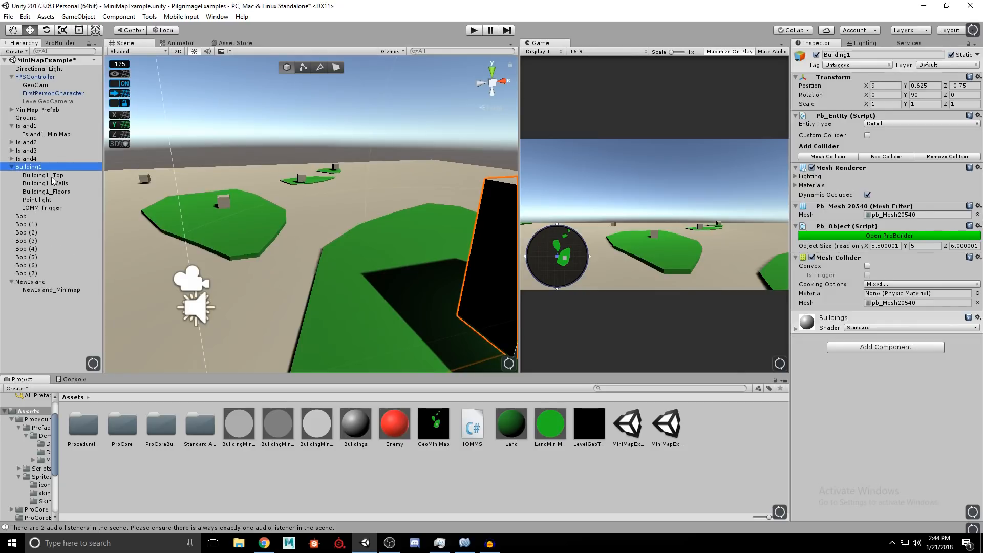
{"action": "key", "text": "f"}
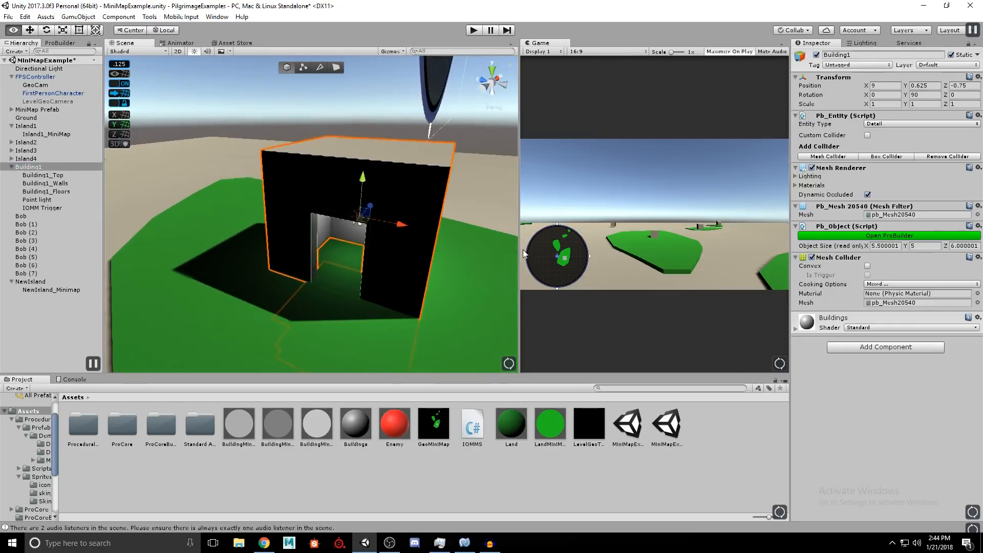
{"action": "left_click", "coordinate": [60, 176]}
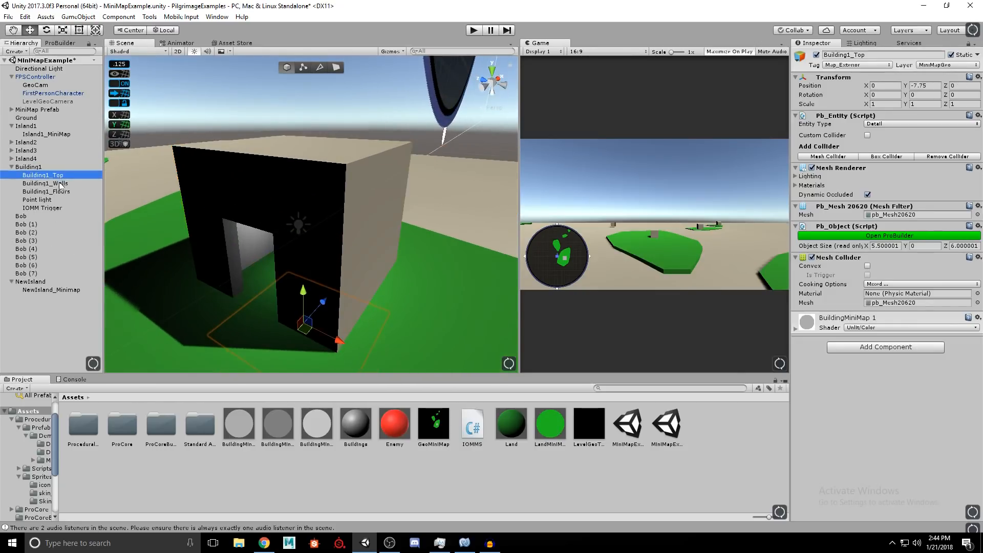
{"action": "left_click", "coordinate": [63, 193]}
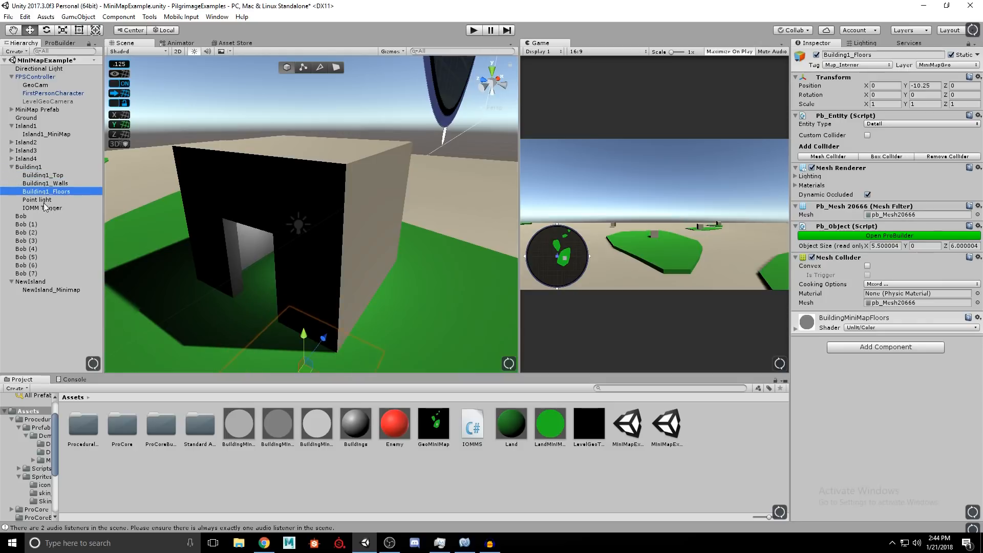
{"action": "left_click", "coordinate": [44, 201]}
{"action": "right_click_drag", "start_coordinate": [223, 248], "coordinate": [142, 227]}
{"action": "key", "text": "w"}
{"action": "key", "text": "s"}
{"action": "left_click", "coordinate": [46, 208]}
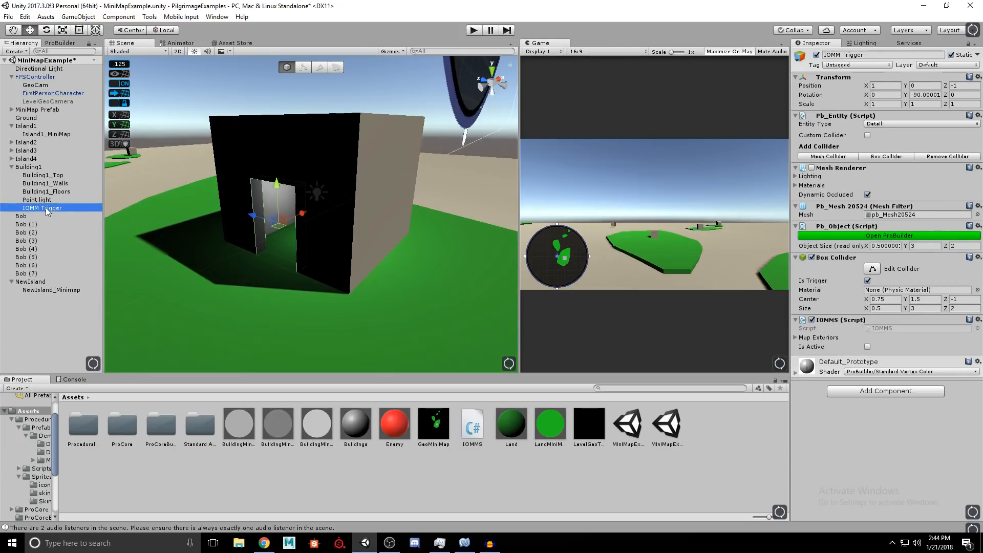
- Examine the building's stacked minimap planes below the ground, selecting Building1_Top and Building1_Floors in turn
{"action": "left_click", "coordinate": [53, 177]}
{"action": "key", "text": "w"}
{"action": "right_click_drag", "start_coordinate": [272, 241], "coordinate": [499, 266]}
{"action": "key", "text": "a"}
{"action": "left_click", "coordinate": [370, 285]}
{"action": "right_click_drag", "start_coordinate": [371, 285], "coordinate": [377, 158]}
{"action": "left_click", "coordinate": [373, 153]}
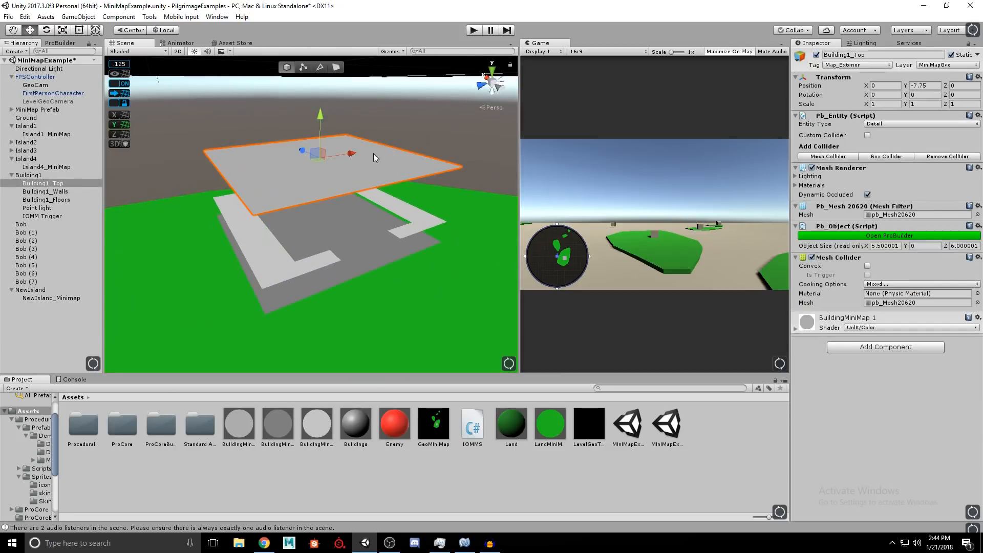
{"action": "left_click", "coordinate": [422, 223]}
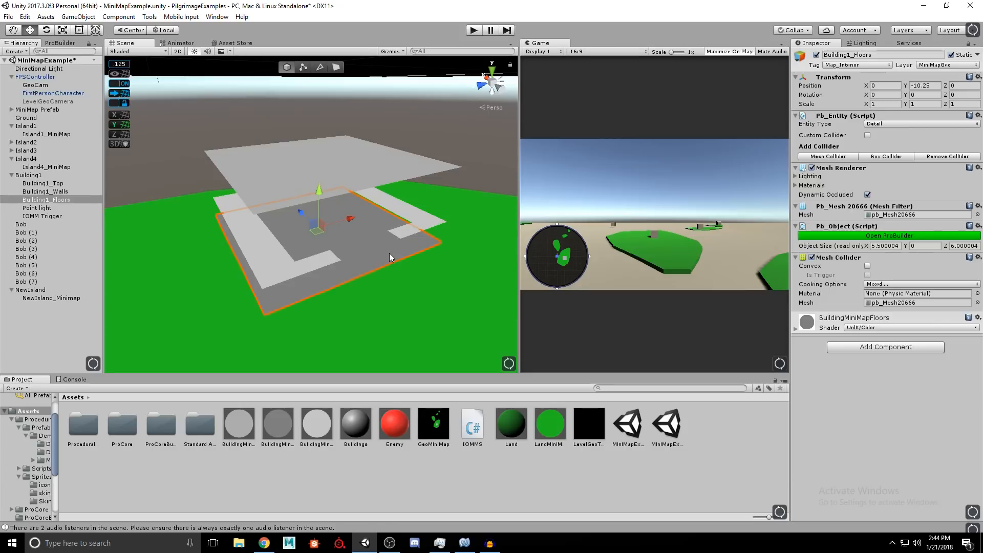
{"action": "right_click_drag", "start_coordinate": [391, 254], "coordinate": [275, 229]}
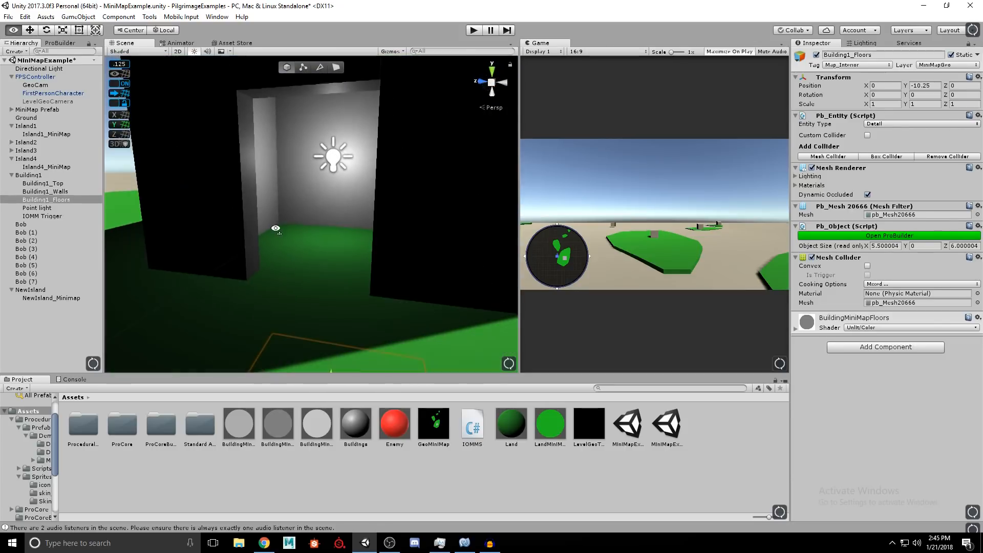
- Frame the IOMM Trigger at the building's doorway and compare it with the minimap planes below the ground
{"action": "left_click", "coordinate": [79, 216]}
{"action": "key", "text": "f"}
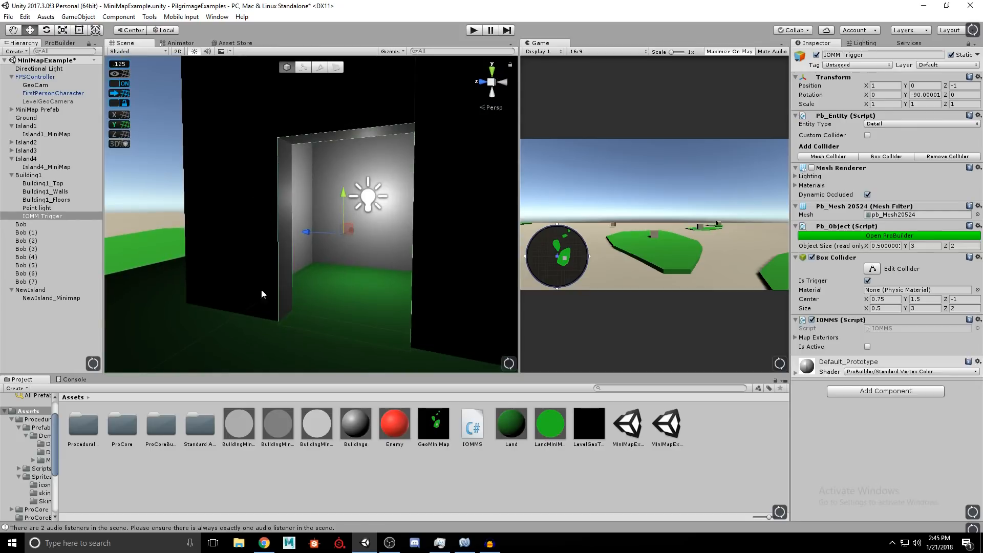
{"action": "right_click_drag", "start_coordinate": [404, 237], "coordinate": [377, 290]}
{"action": "mouse_move", "coordinate": [380, 202]}
{"action": "right_mouse_down"}
{"action": "mouse_move", "coordinate": [340, 222]}
{"action": "mouse_move", "coordinate": [306, 301]}
{"action": "mouse_move", "coordinate": [365, 212]}
{"action": "right_mouse_up"}
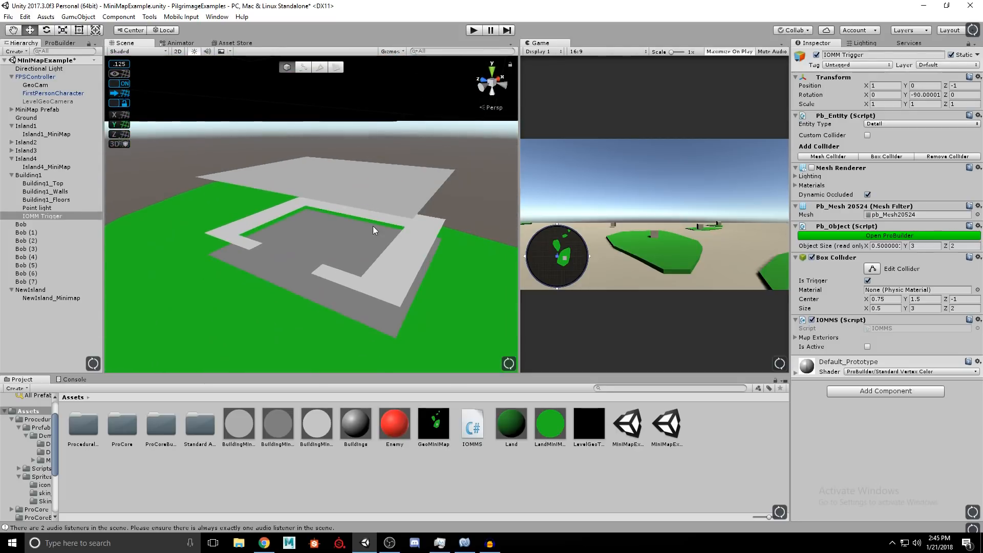
- View the available tags on the IOMM Trigger, close the list unchanged, and select the Building1_Top plane
{"action": "left_click", "coordinate": [885, 65]}
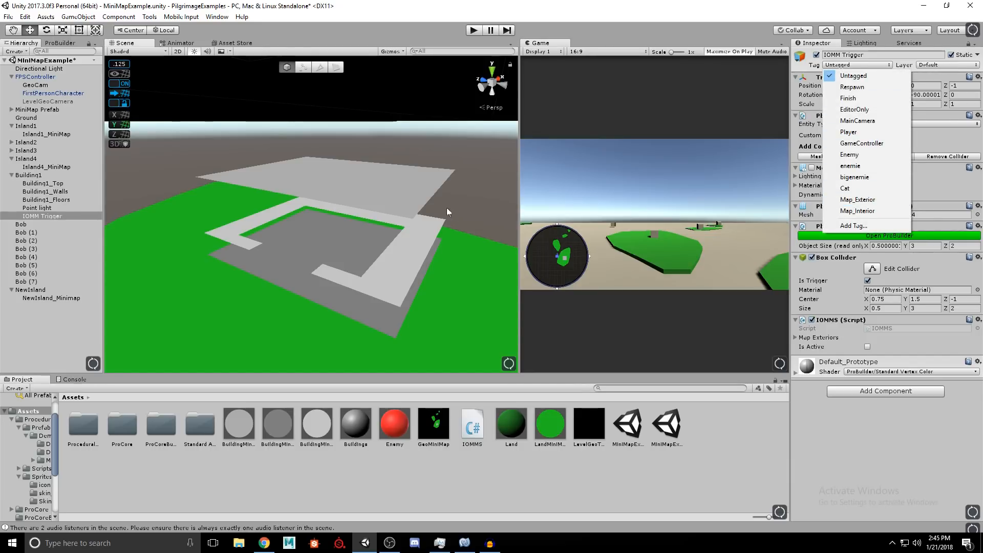
{"action": "left_click", "coordinate": [422, 194]}
{"action": "left_click", "coordinate": [423, 197]}
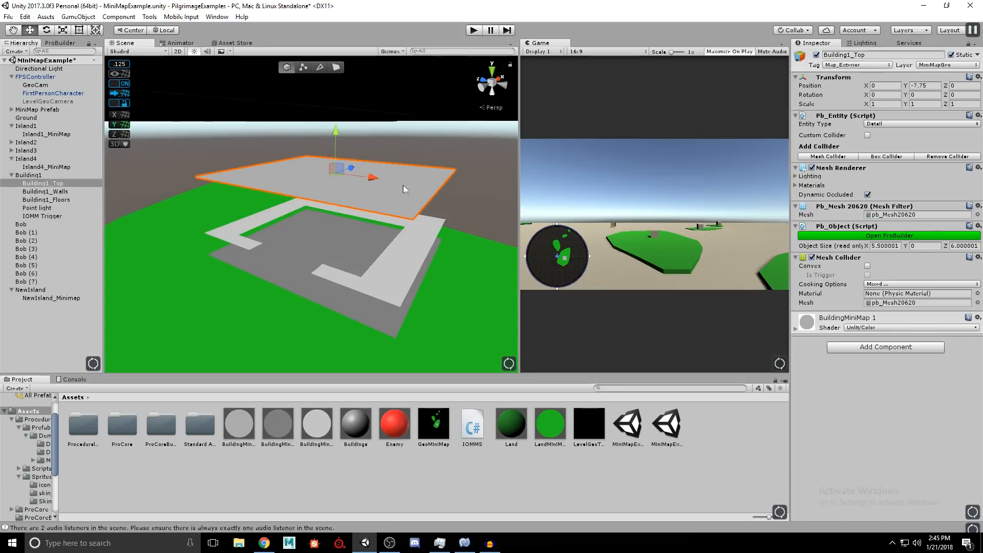
{"action": "scroll", "coordinate": [394, 206], "scroll_direction": "up", "scroll_amount": 5}
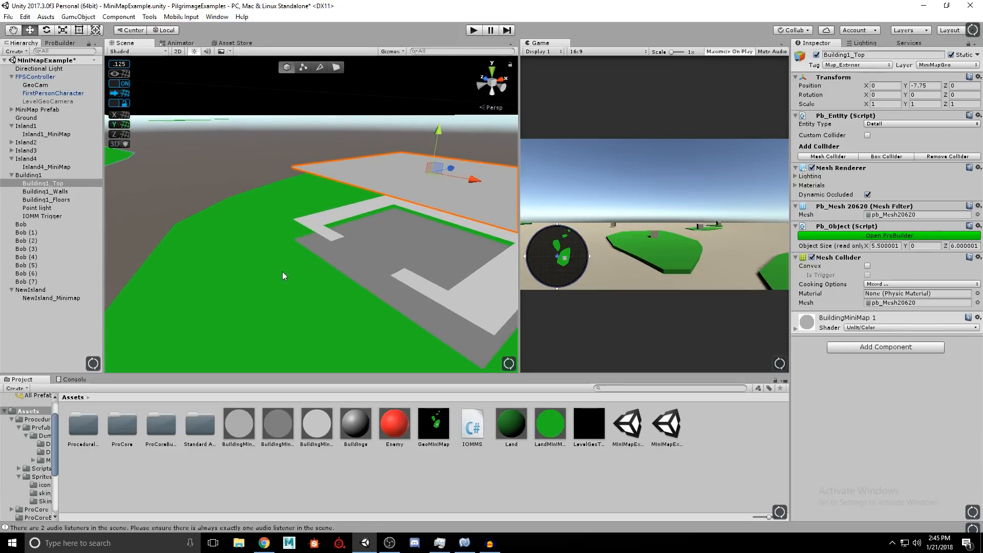
- Examine the building's minimap planes, then select NewIsland_Minimap to compare its tag and layer
{"action": "left_click", "coordinate": [281, 271]}
{"action": "right_click_drag", "start_coordinate": [281, 276], "coordinate": [164, 229]}
{"action": "left_click", "coordinate": [311, 191]}
{"action": "left_click", "coordinate": [406, 295]}
{"action": "right_click_drag", "start_coordinate": [382, 277], "coordinate": [325, 235]}
{"action": "left_click", "coordinate": [329, 222]}
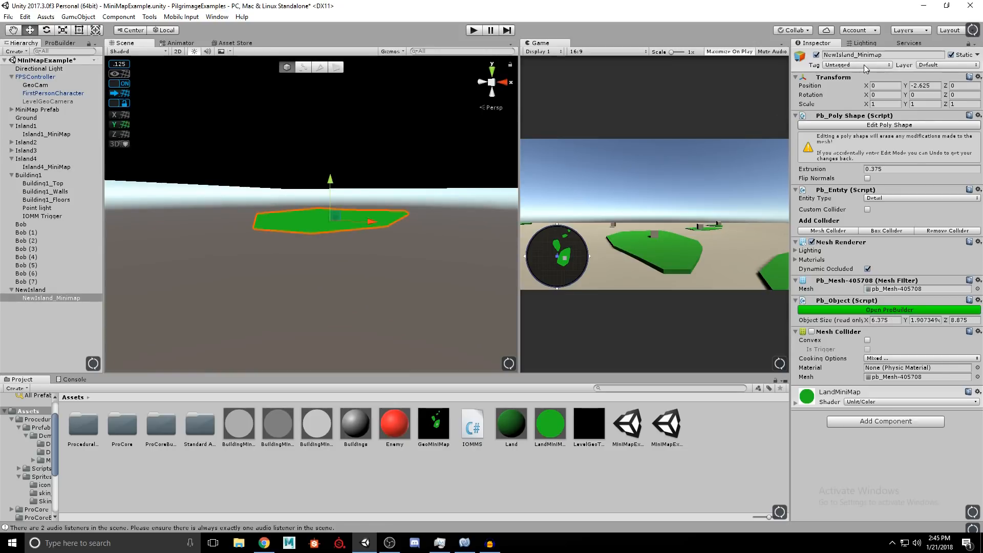
{"action": "right_click_drag", "start_coordinate": [293, 242], "coordinate": [366, 180]}
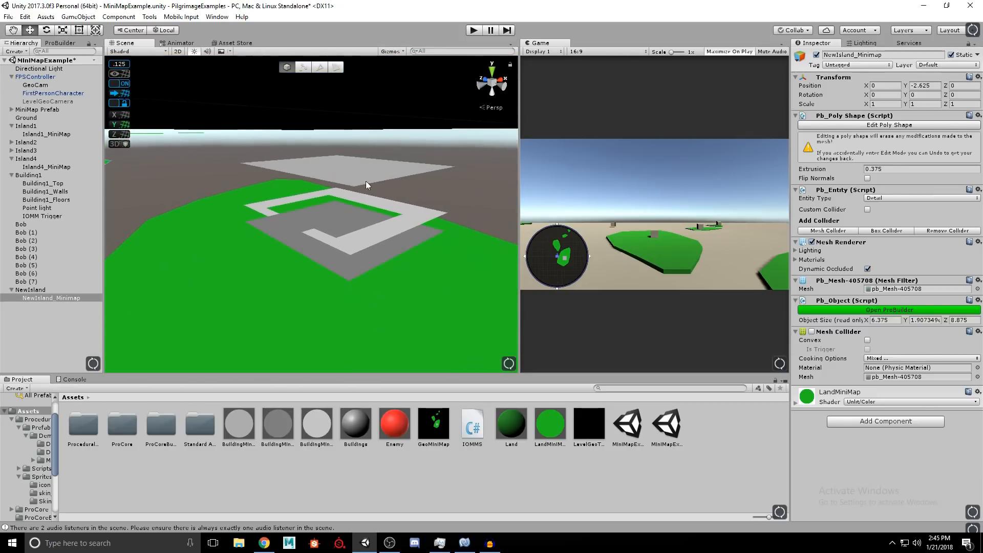
- Select Building1_Walls and Building1_Floors together and assign both the Map_Interior tag
{"action": "left_click", "coordinate": [365, 180]}
{"action": "right_click_drag", "start_coordinate": [461, 215], "coordinate": [390, 230]}
{"action": "left_click", "coordinate": [390, 230]}
{"action": "left_click", "coordinate": [357, 274], "text": "shift"}
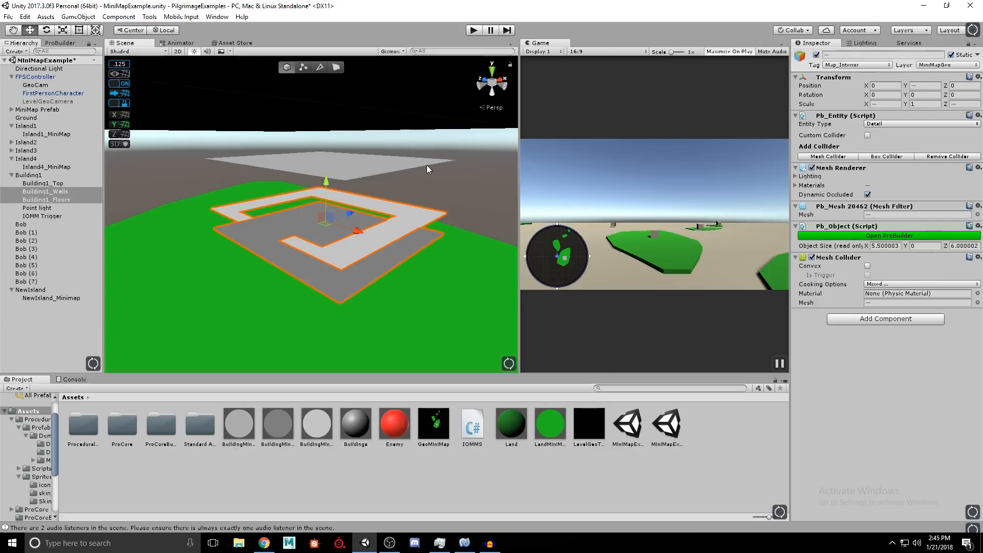
{"action": "left_click", "coordinate": [842, 65]}
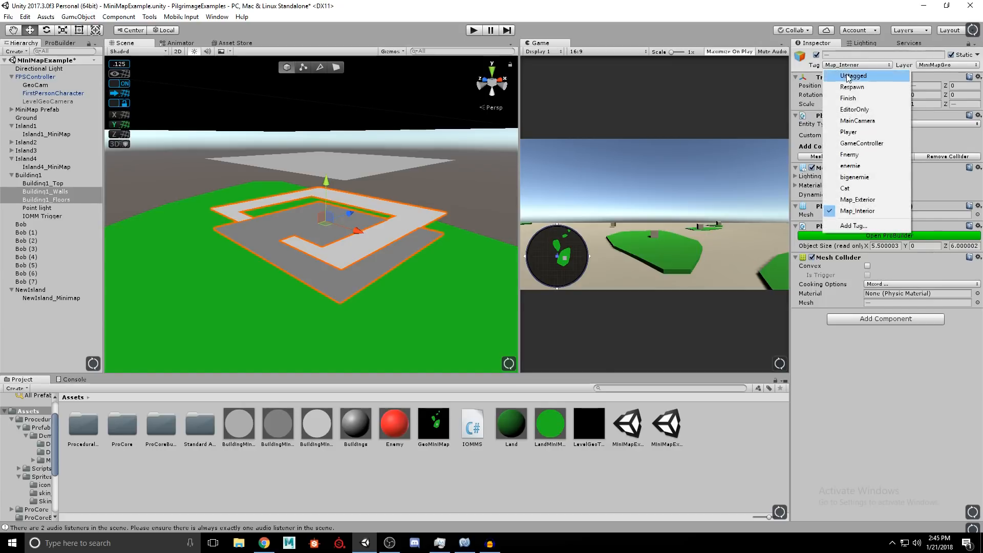
{"action": "left_click", "coordinate": [847, 76]}
{"action": "left_click", "coordinate": [841, 65]}
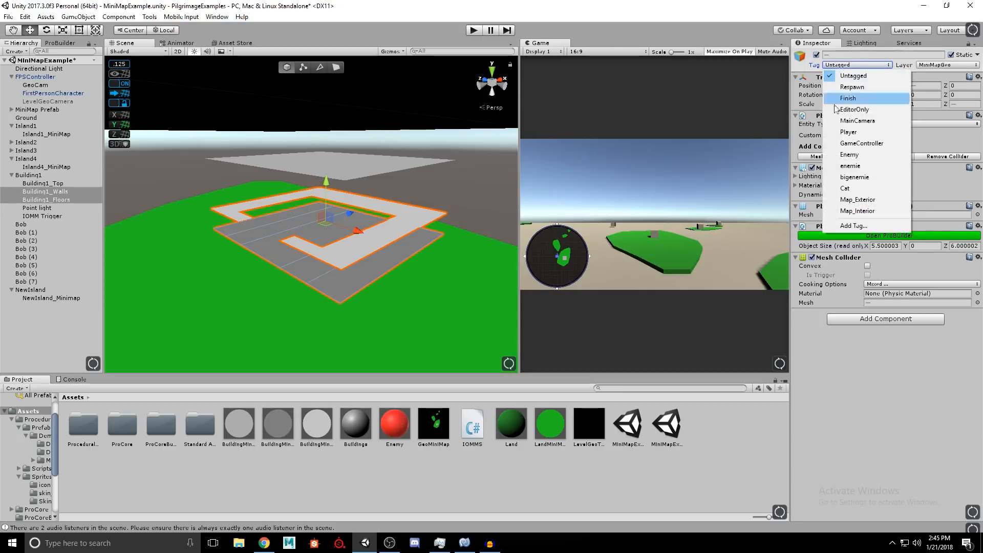
{"action": "left_click", "coordinate": [867, 211]}
- Compare the Building1_Top plane below the ground with the IOMM Trigger at the building's doorway
{"action": "left_click", "coordinate": [388, 164]}
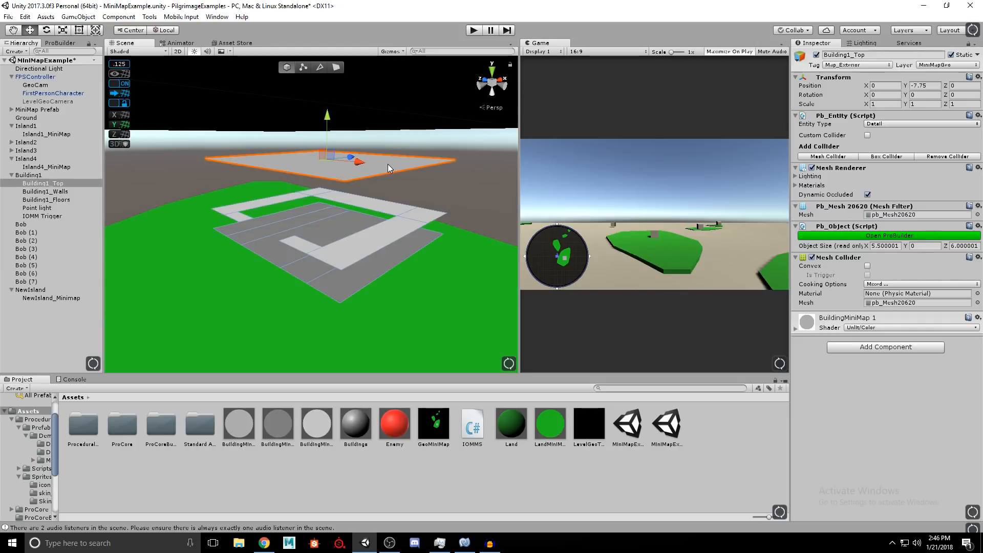
{"action": "mouse_move", "coordinate": [392, 186]}
{"action": "left_mouse_down", "text": "alt"}
{"action": "mouse_move", "coordinate": [377, 270]}
{"action": "mouse_move", "coordinate": [397, 189]}
{"action": "left_mouse_up", "text": "alt"}
{"action": "double_click", "coordinate": [51, 216]}
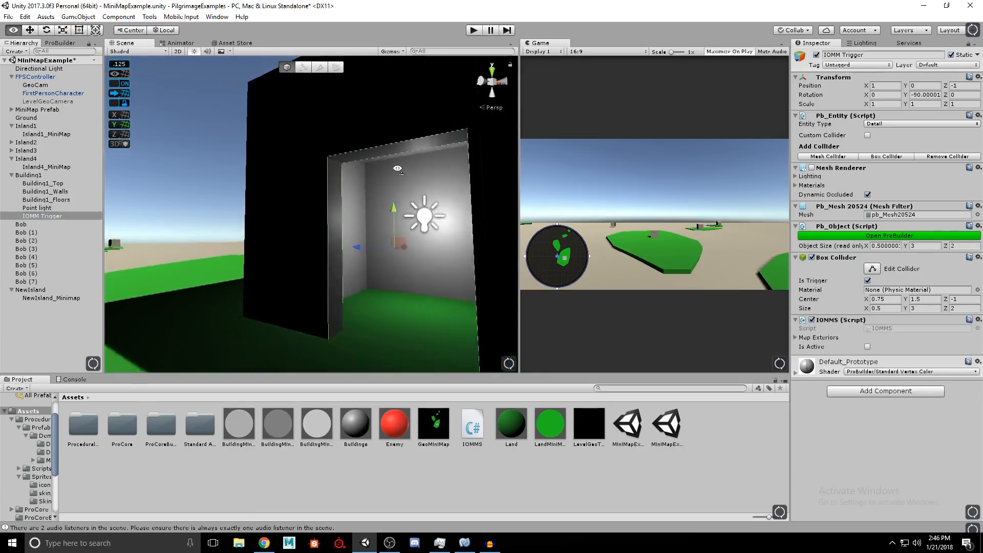
{"action": "left_click_drag", "start_coordinate": [272, 210], "coordinate": [309, 284], "text": "alt"}
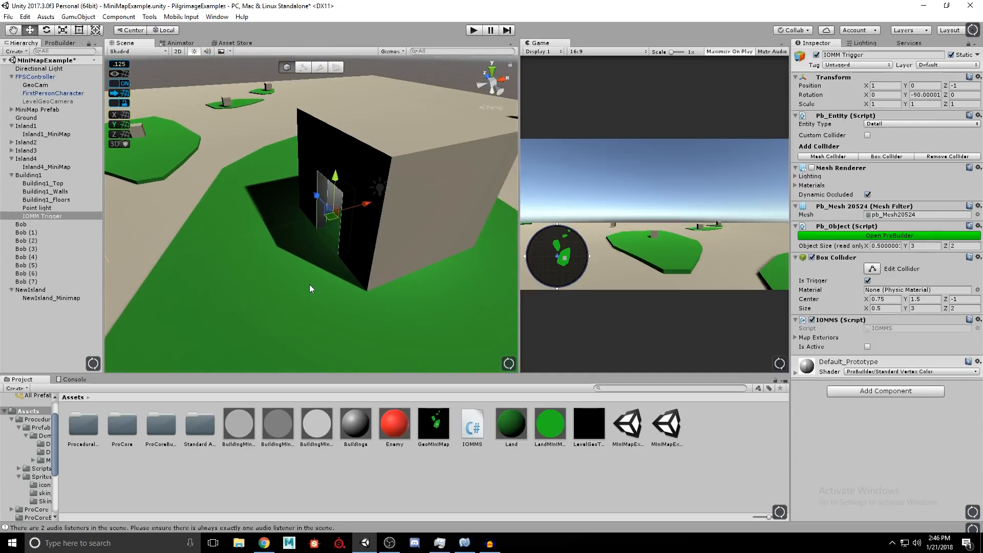
{"action": "left_click_drag", "start_coordinate": [366, 246], "coordinate": [440, 213], "text": "alt"}
{"action": "left_click", "coordinate": [440, 213]}
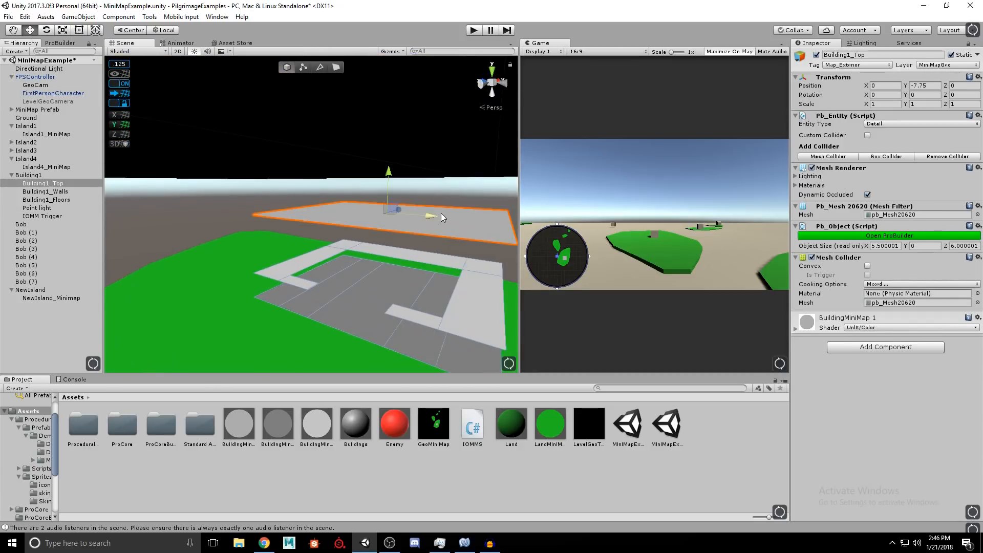
- Select the IOMM Trigger and view the IOMMS script it uses, briefly switching to MonoDevelop and back to Unity
{"action": "left_click", "coordinate": [46, 216]}
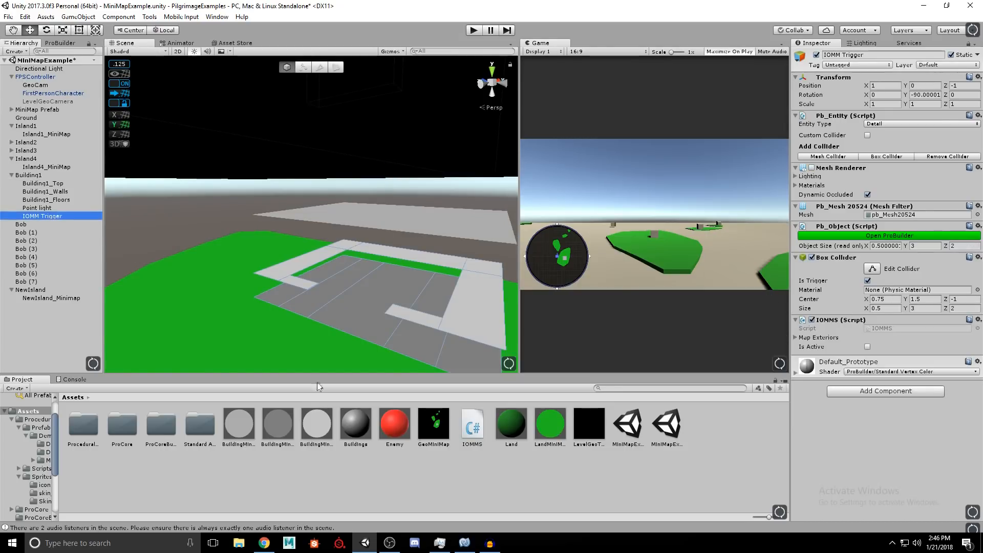
{"action": "left_click", "coordinate": [475, 435]}
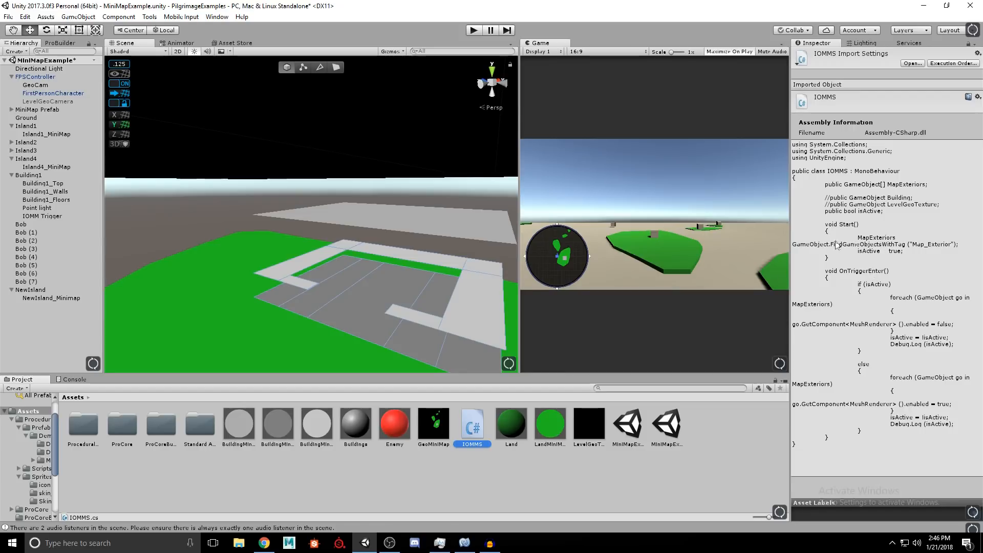
{"action": "left_click", "coordinate": [470, 545]}
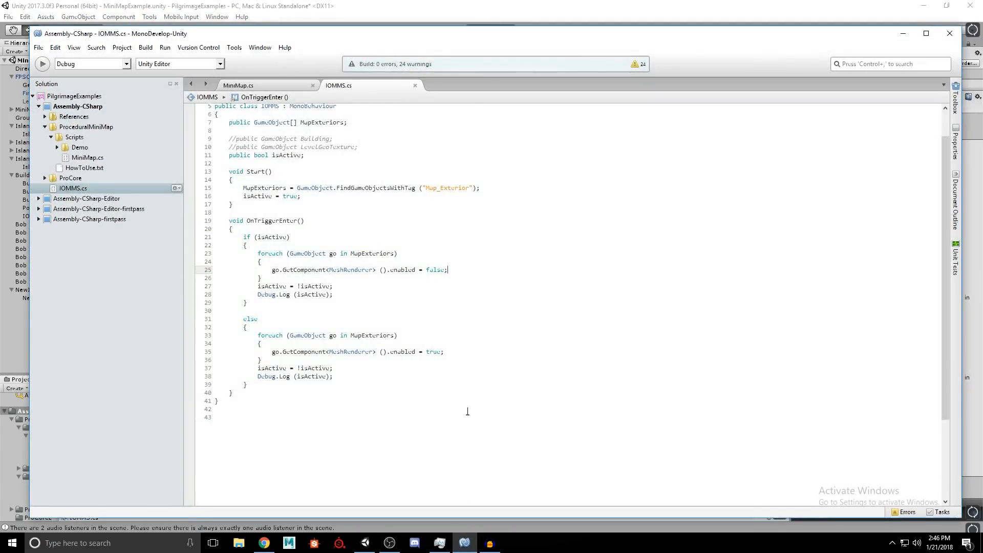
{"action": "left_click", "coordinate": [465, 281]}
{"action": "left_click", "coordinate": [458, 260]}
{"action": "scroll", "coordinate": [414, 277], "scroll_direction": "up", "scroll_amount": 2}
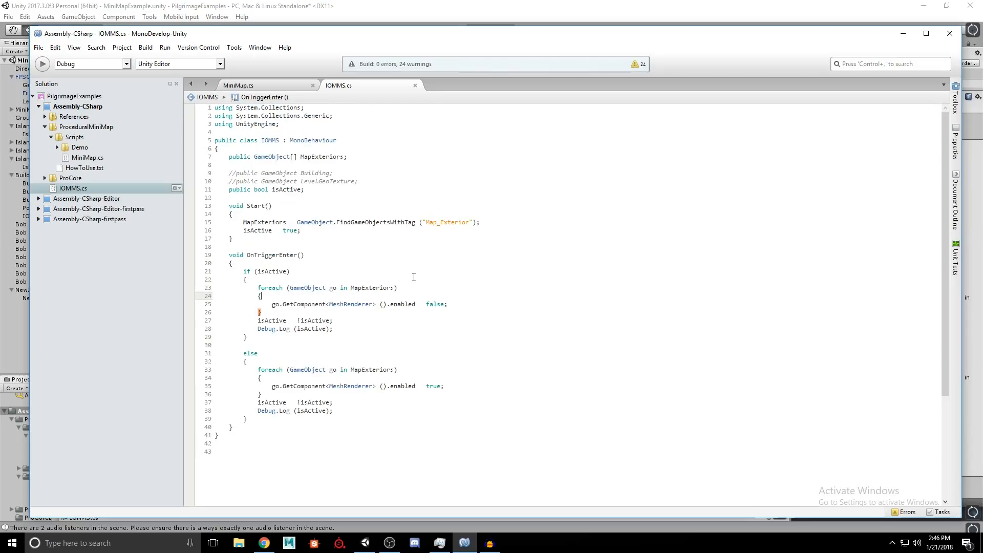
{"action": "left_click", "coordinate": [903, 33]}
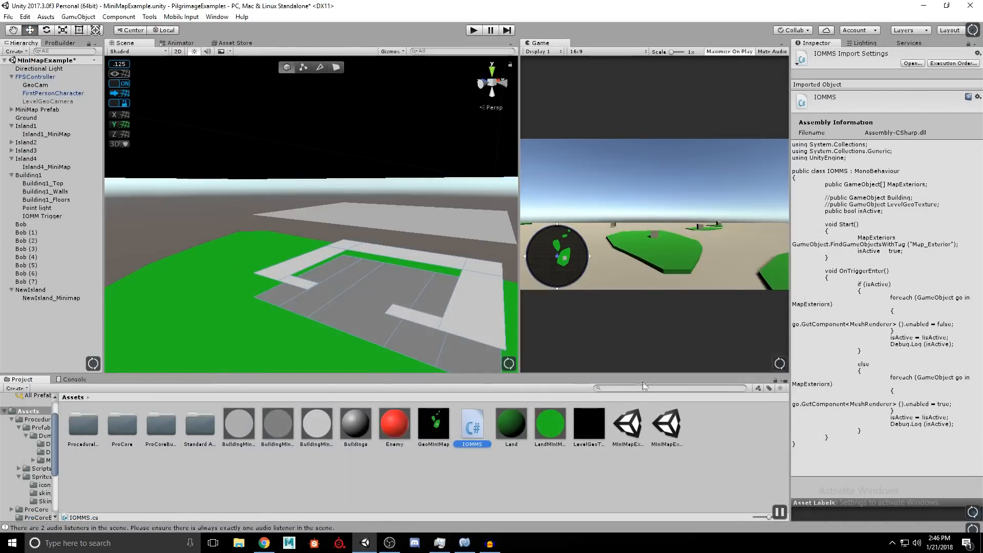
{"action": "right_click", "coordinate": [715, 440]}
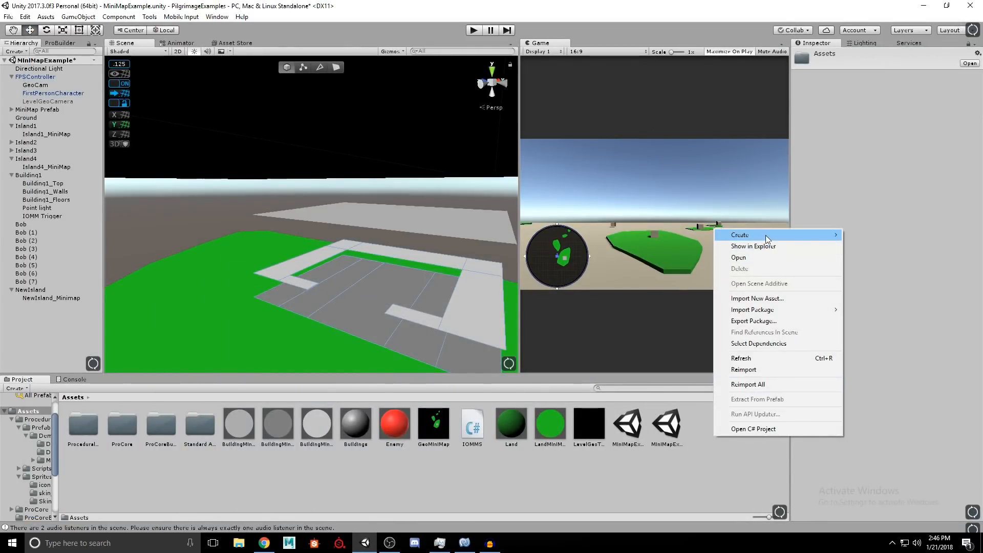
{"action": "mouse_move", "coordinate": [766, 235]}
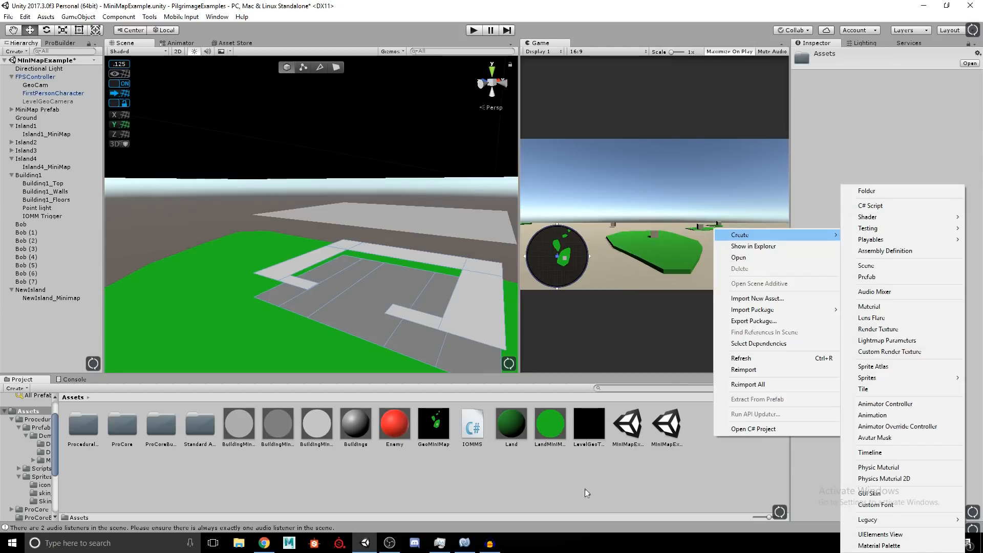
{"action": "left_click", "coordinate": [486, 461]}
- Open the IOMMS script in MonoDevelop and examine the Start method's Map_Exterior tag lookup and isActive assignment
{"action": "left_click", "coordinate": [478, 436]}
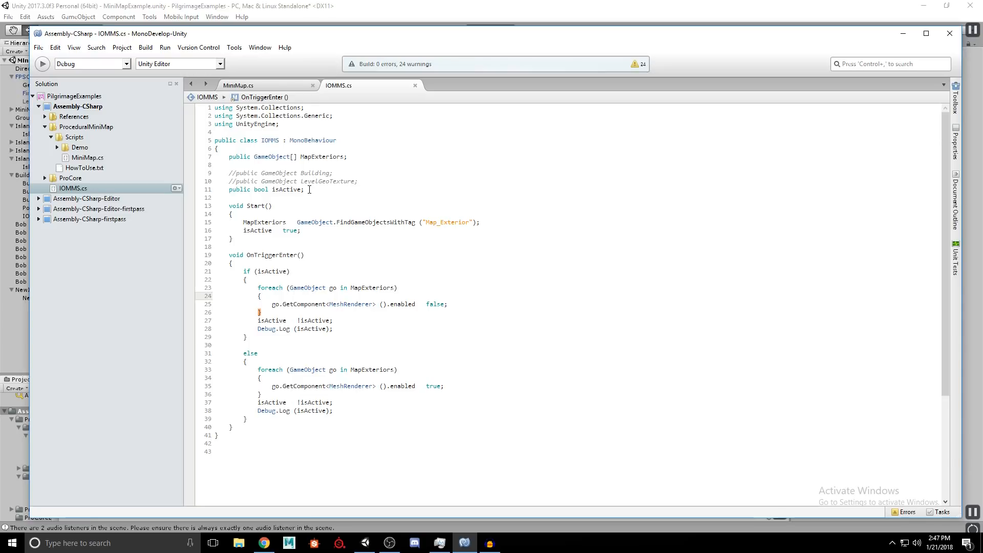
{"action": "left_click", "coordinate": [274, 206]}
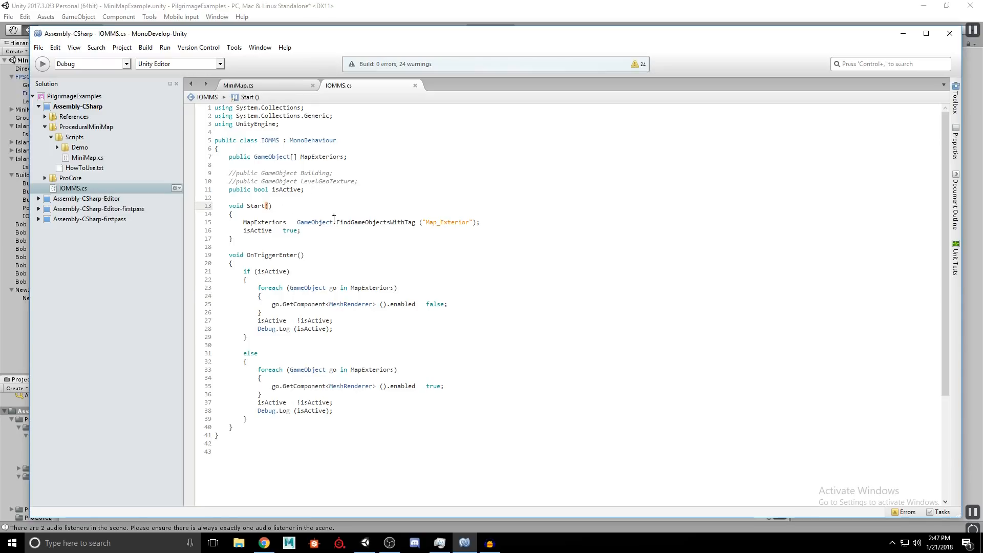
{"action": "left_click", "coordinate": [270, 222]}
{"action": "double_click", "coordinate": [376, 222]}
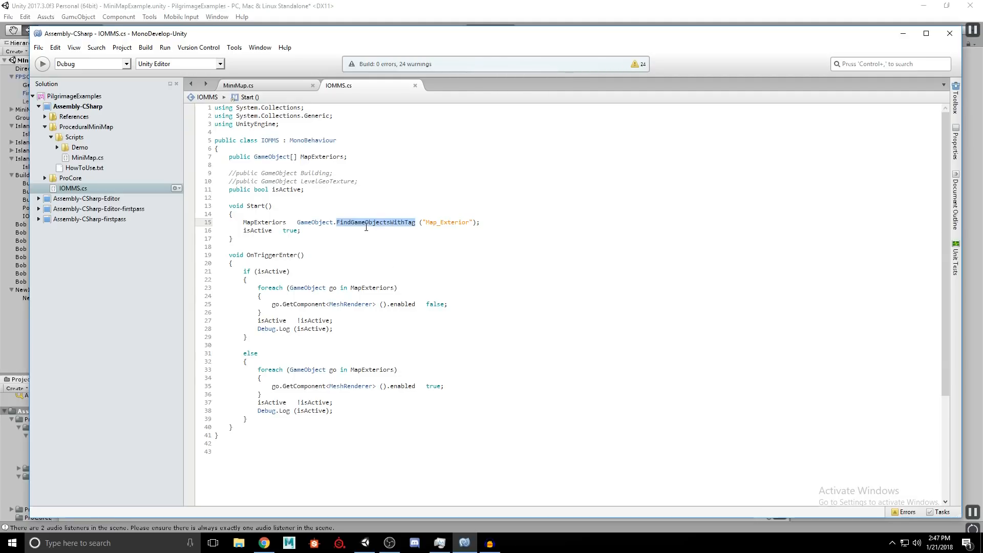
{"action": "left_click", "coordinate": [441, 224]}
{"action": "left_click", "coordinate": [446, 264]}
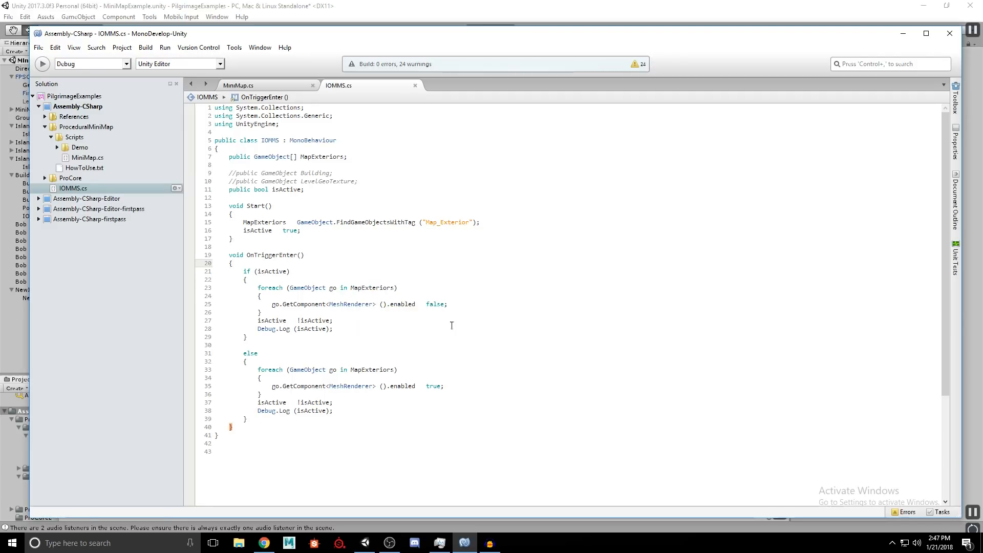
{"action": "left_click", "coordinate": [312, 229]}
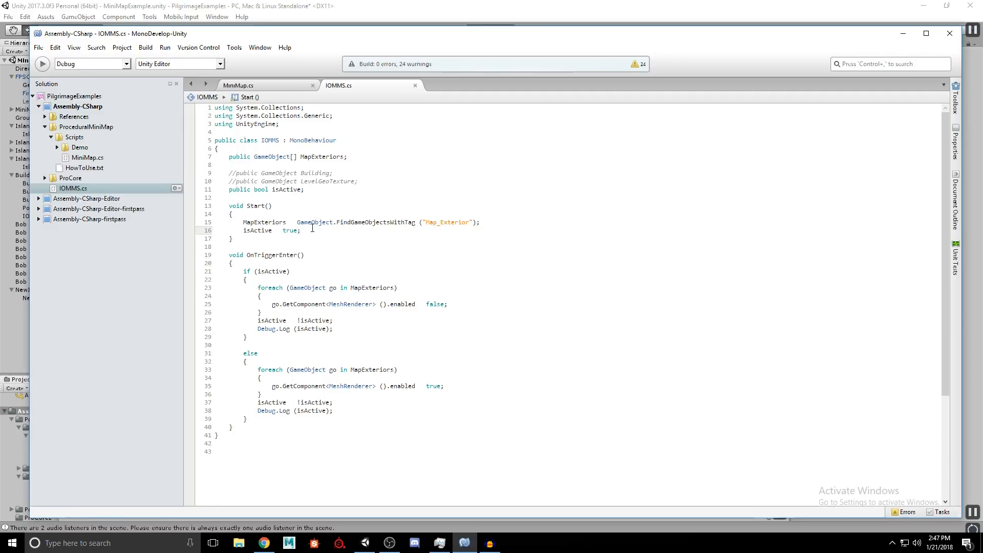
- Examine OnTriggerEnter's isActive check and its foreach loop over the MapExteriors objects
{"action": "left_click", "coordinate": [324, 255]}
{"action": "scroll", "coordinate": [346, 295], "scroll_direction": "down", "scroll_amount": 1}
{"action": "left_click", "coordinate": [323, 206]}
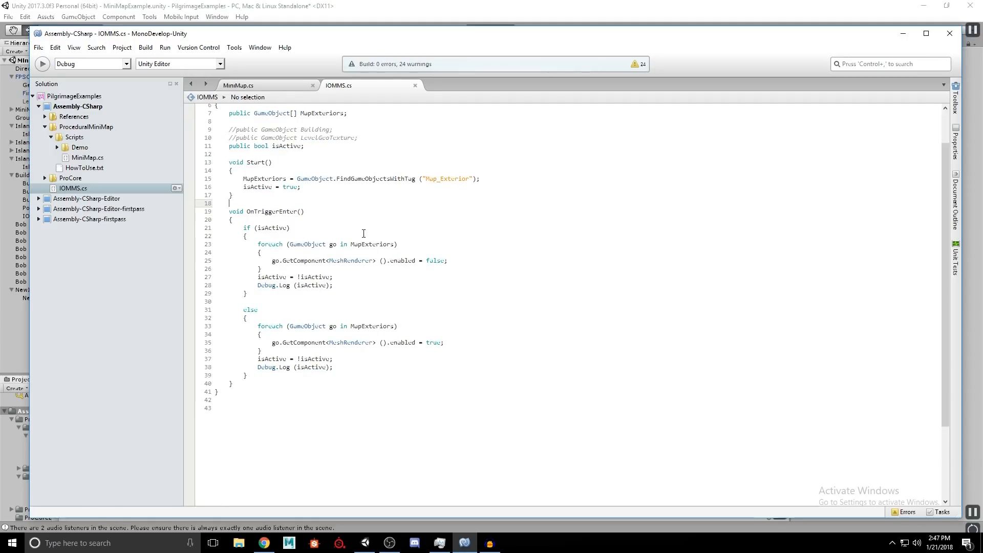
{"action": "left_click", "coordinate": [307, 229]}
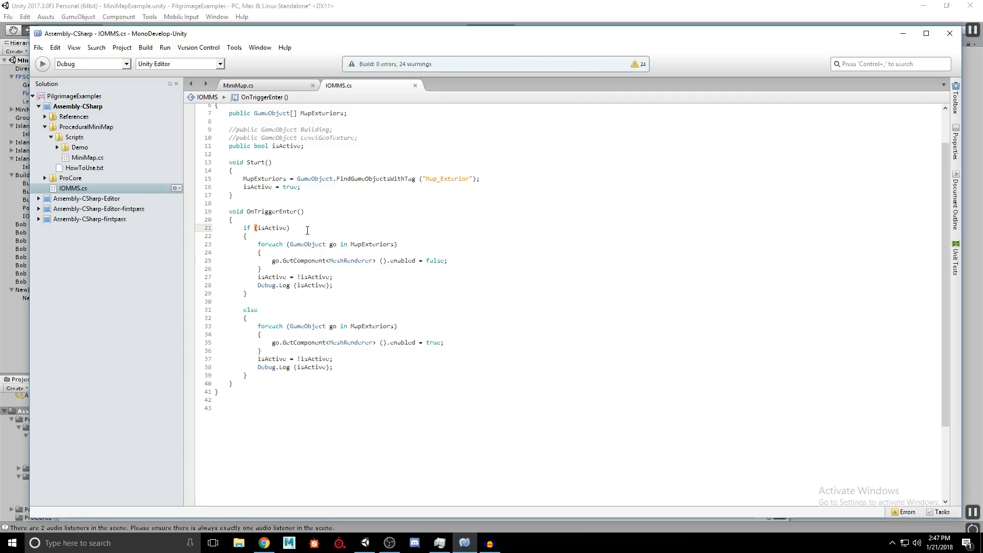
{"action": "left_click", "coordinate": [266, 244]}
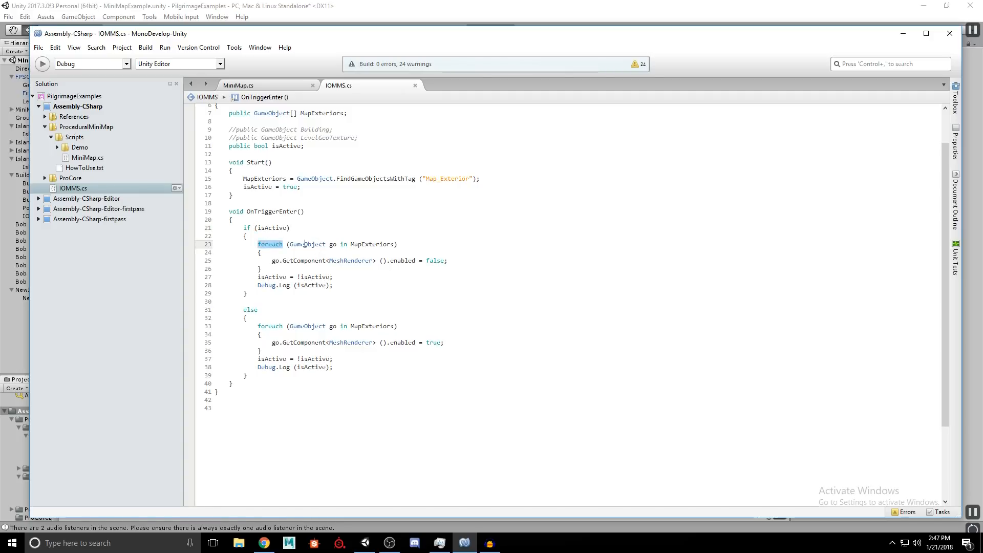
{"action": "double_click", "coordinate": [322, 245]}
{"action": "double_click", "coordinate": [333, 245]}
{"action": "double_click", "coordinate": [376, 244]}
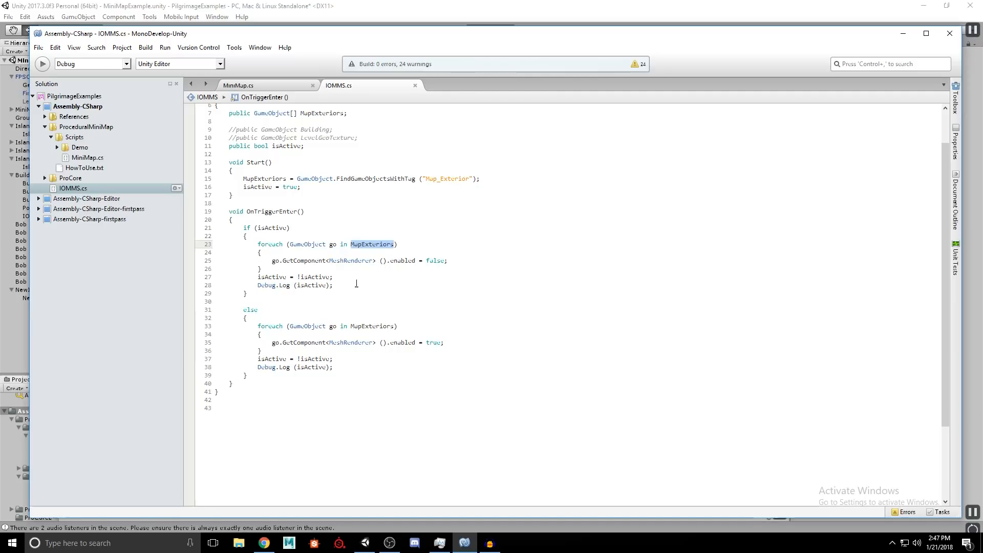
- Examine each part of the line that sets the looped object's MeshRenderer enabled state to false
{"action": "double_click", "coordinate": [276, 260]}
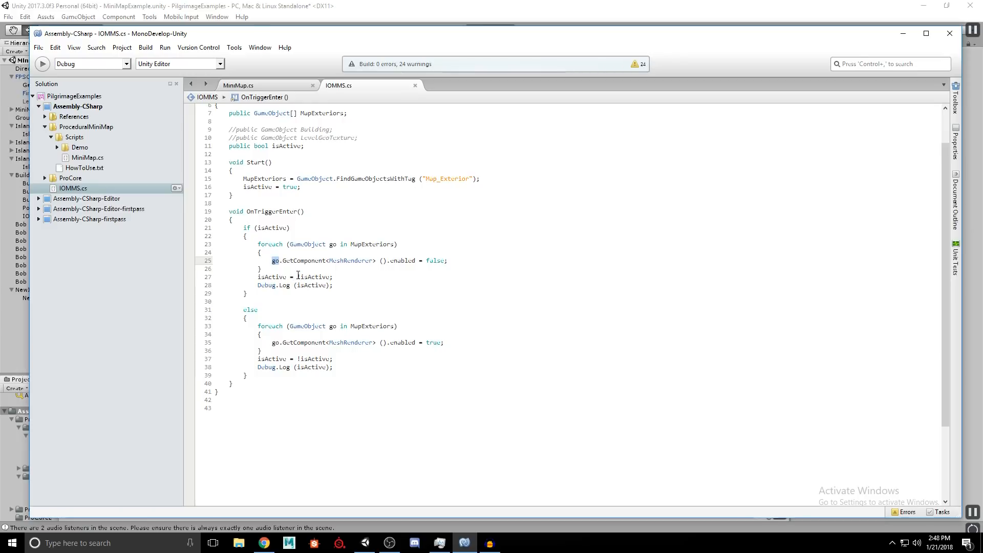
{"action": "double_click", "coordinate": [307, 260]}
{"action": "double_click", "coordinate": [348, 261]}
{"action": "left_click", "coordinate": [377, 262]}
{"action": "key", "text": "Down"}
{"action": "key", "text": "Down"}
{"action": "left_click", "coordinate": [381, 262]}
{"action": "double_click", "coordinate": [403, 261]}
{"action": "double_click", "coordinate": [432, 262]}
{"action": "left_click", "coordinate": [445, 296]}
{"action": "triple_click", "coordinate": [274, 261]}
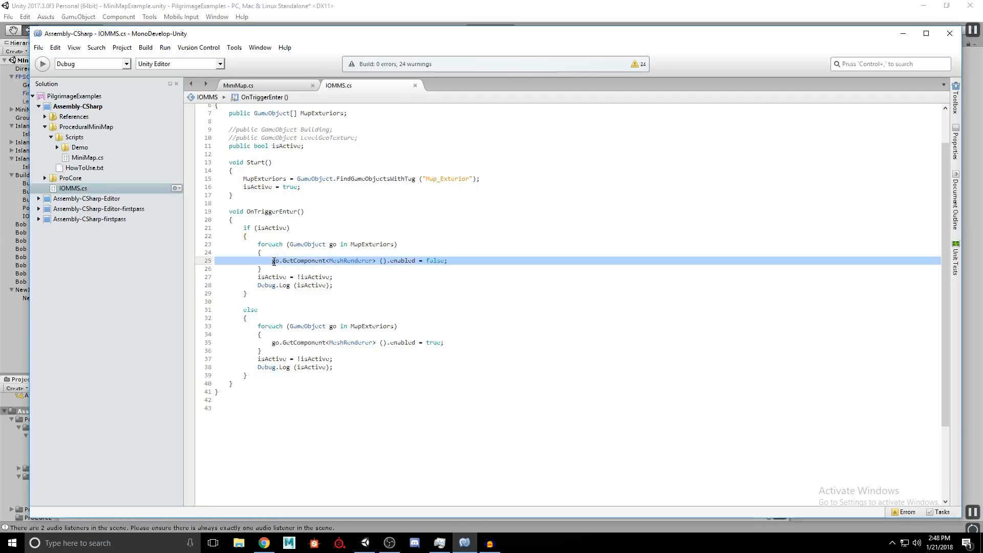
- Trace the first branch from the MapExteriors loop and MeshRenderer line to the isActive toggle
{"action": "left_click", "coordinate": [363, 243]}
{"action": "left_click", "coordinate": [312, 261]}
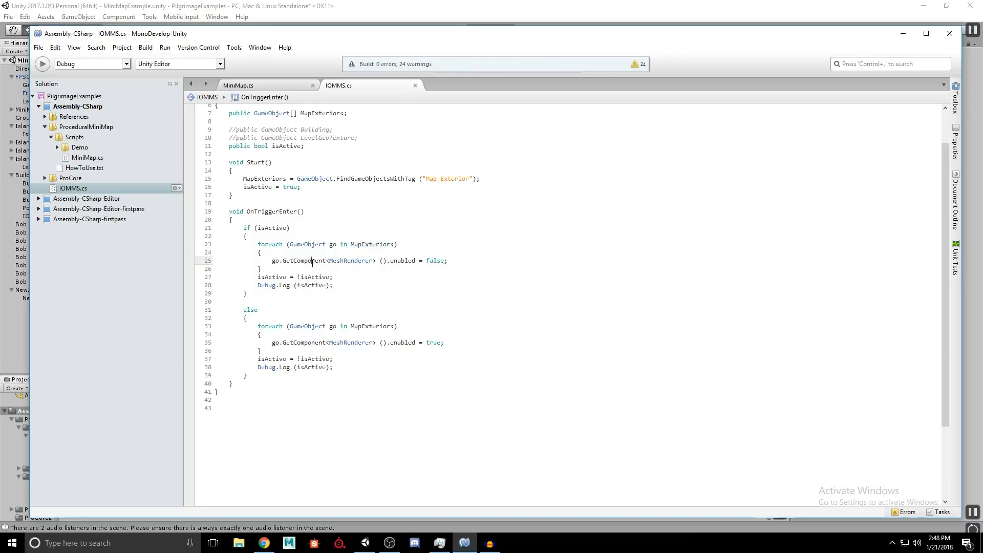
{"action": "double_click", "coordinate": [356, 261]}
{"action": "double_click", "coordinate": [435, 261]}
{"action": "double_click", "coordinate": [270, 276]}
{"action": "double_click", "coordinate": [313, 277]}
{"action": "double_click", "coordinate": [268, 277]}
{"action": "double_click", "coordinate": [307, 277]}
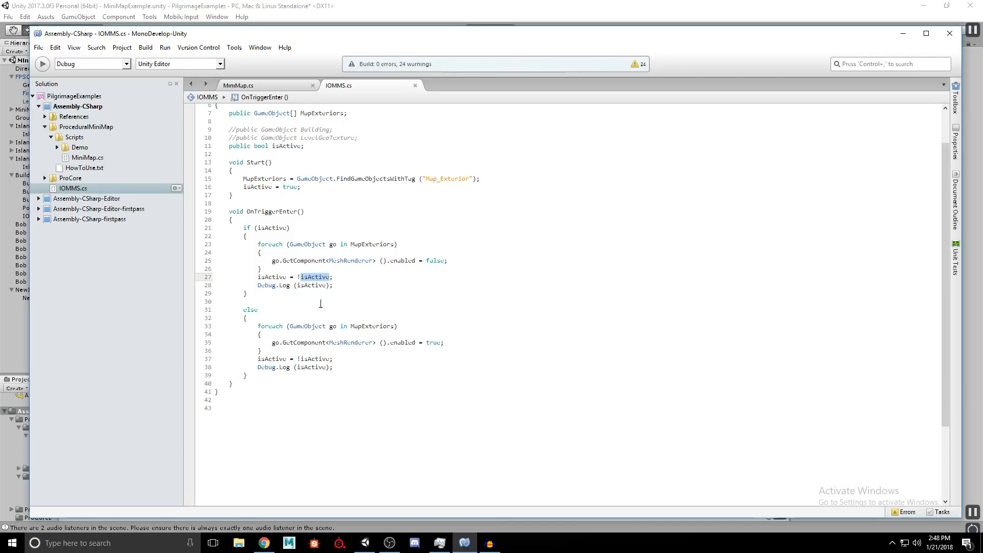
- Examine the else branch that sets each map exterior's MeshRenderer enabled to true and toggles isActive
{"action": "double_click", "coordinate": [259, 309]}
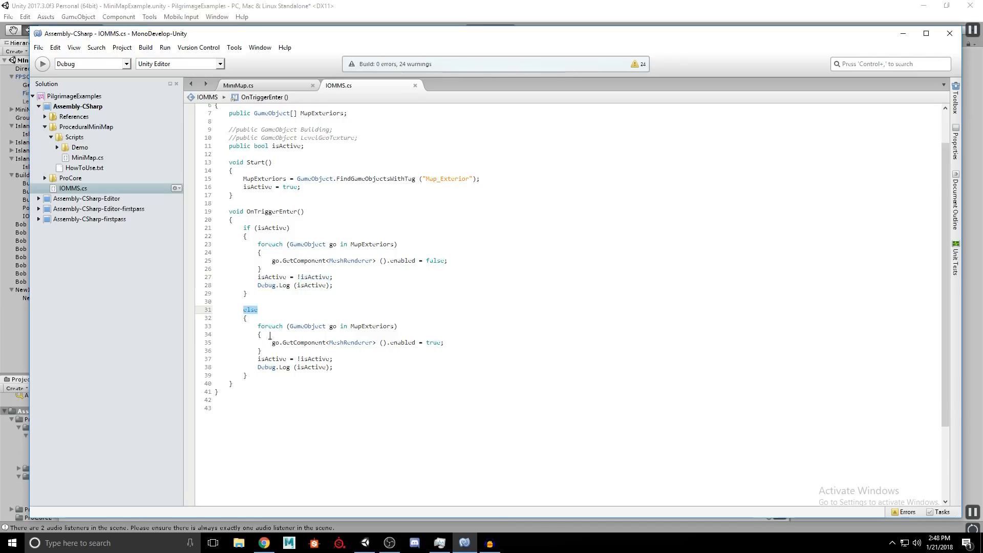
{"action": "double_click", "coordinate": [273, 229]}
{"action": "double_click", "coordinate": [305, 277]}
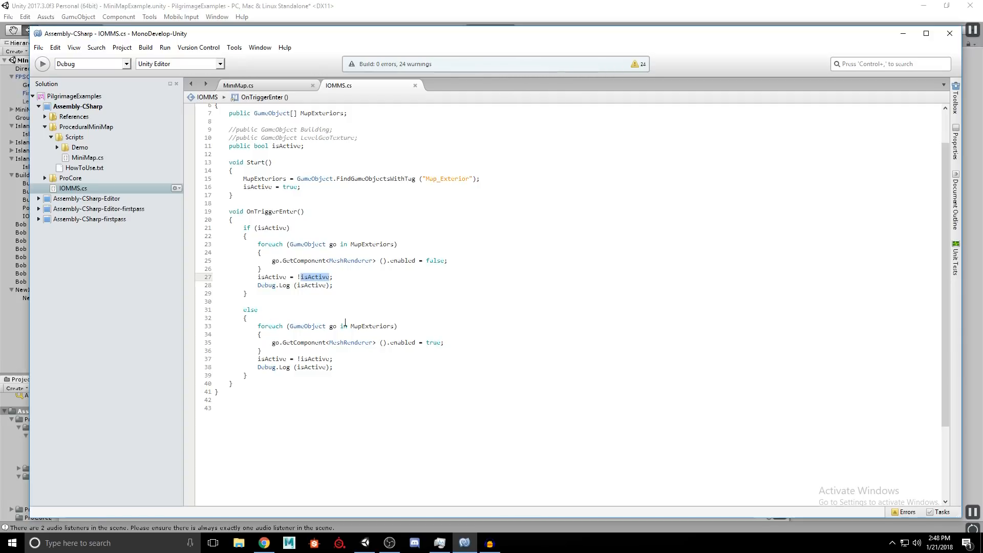
{"action": "double_click", "coordinate": [365, 326]}
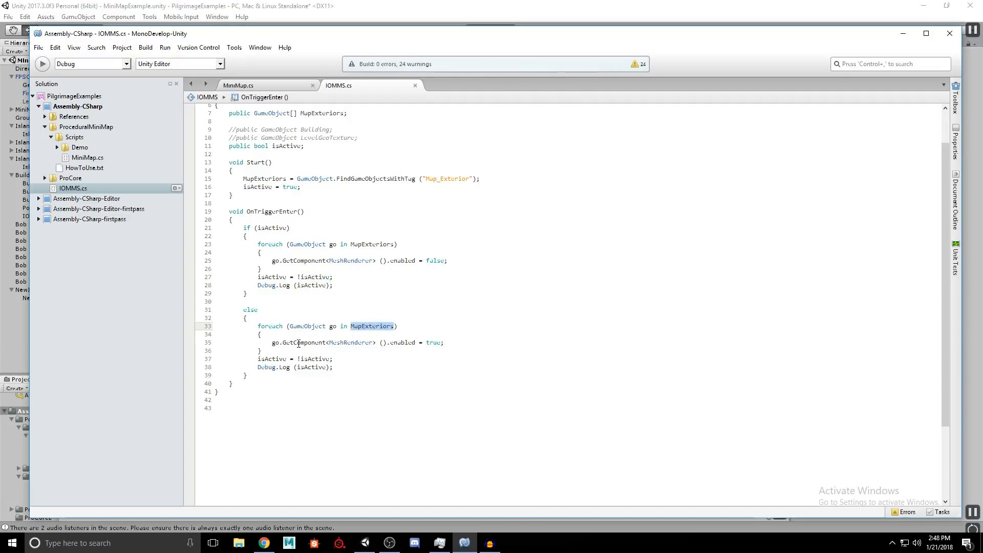
{"action": "double_click", "coordinate": [347, 343]}
{"action": "double_click", "coordinate": [431, 343]}
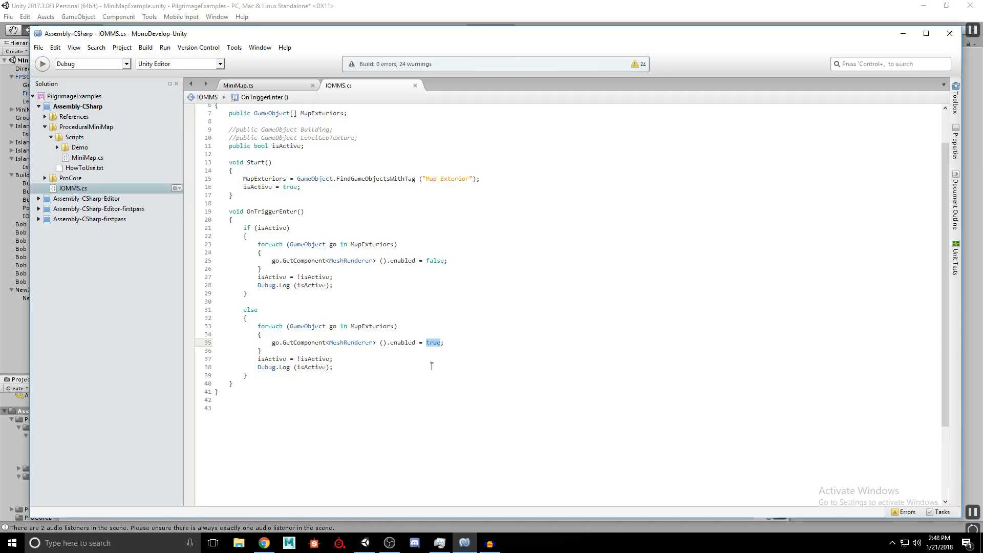
{"action": "double_click", "coordinate": [277, 360]}
{"action": "left_click", "coordinate": [388, 357]}
- Return to Unity and frame the IOMM Trigger at the building's doorway to view its IOMMS component
{"action": "left_click", "coordinate": [903, 36]}
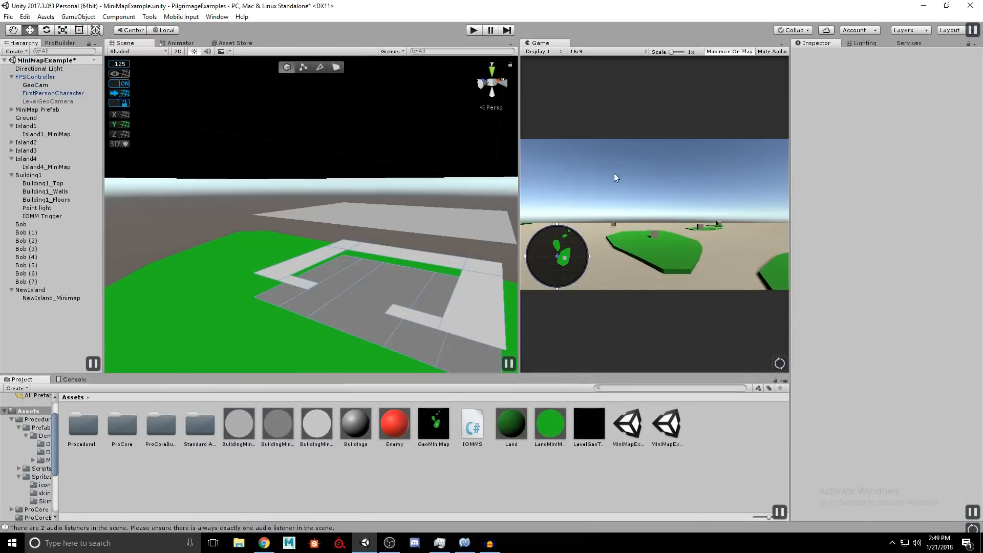
{"action": "mouse_move", "coordinate": [327, 272]}
{"action": "right_mouse_down"}
{"action": "mouse_move", "coordinate": [318, 266]}
{"action": "mouse_move", "coordinate": [331, 305]}
{"action": "mouse_move", "coordinate": [327, 155]}
{"action": "mouse_move", "coordinate": [335, 260]}
{"action": "right_mouse_up"}
{"action": "left_click", "coordinate": [333, 222]}
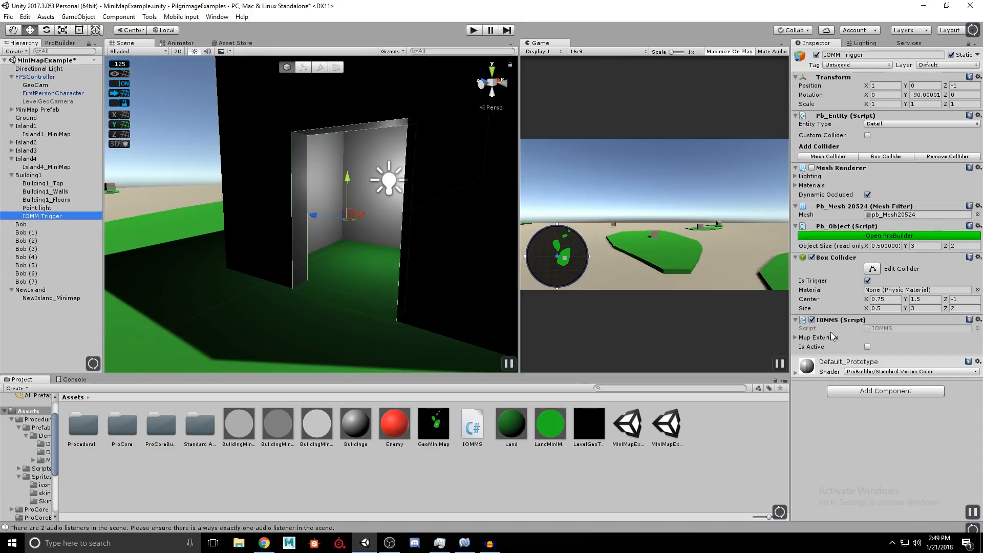
- Examine the building's minimap layers below the ground, including Building1_Top, and the Island1_MiniMap shape in the scene
{"action": "key", "text": "s"}
{"action": "right_click_drag", "start_coordinate": [393, 198], "coordinate": [331, 269]}
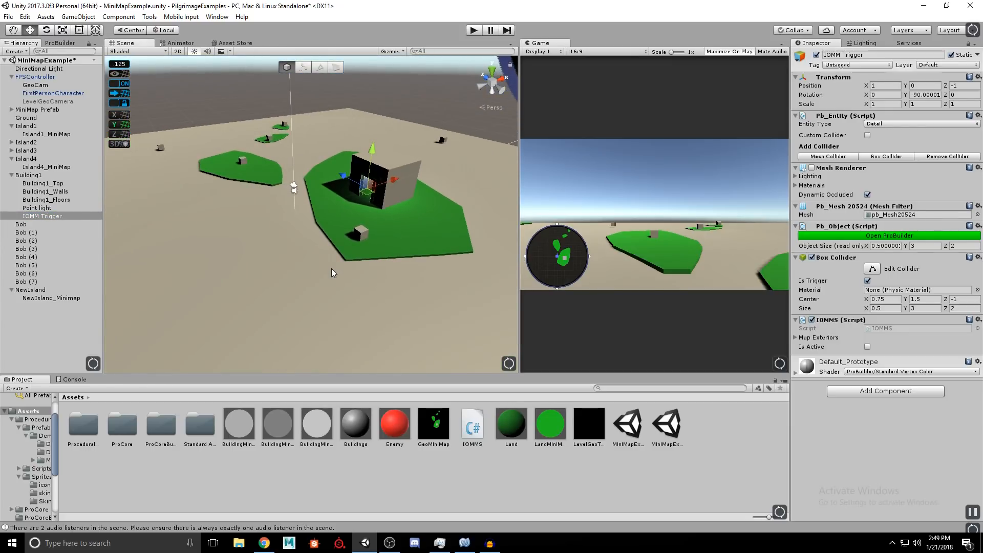
{"action": "right_click_drag", "start_coordinate": [331, 268], "coordinate": [407, 178]}
{"action": "key", "text": "w"}
{"action": "left_click", "coordinate": [407, 178]}
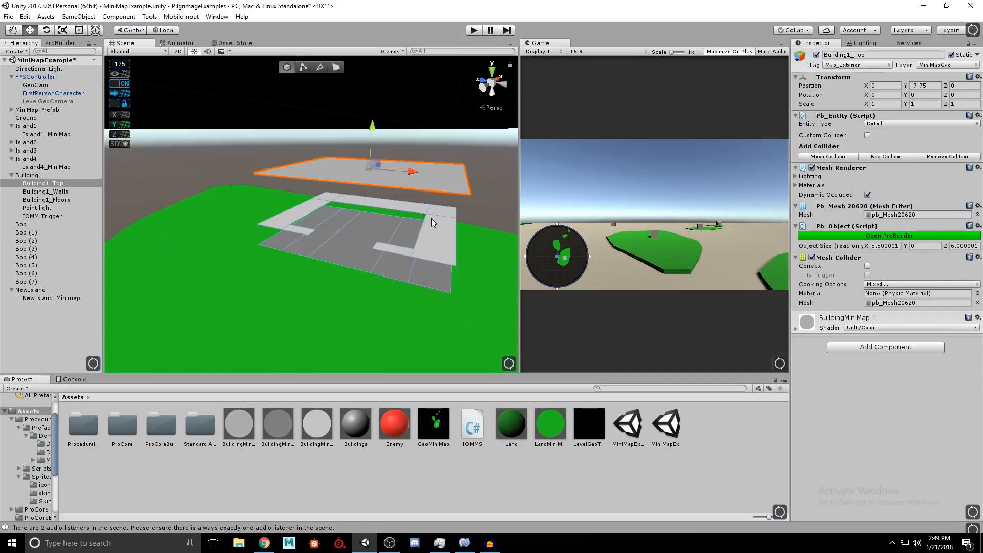
{"action": "right_click_drag", "start_coordinate": [431, 219], "coordinate": [317, 220]}
{"action": "left_click", "coordinate": [326, 227]}
{"action": "left_click", "coordinate": [201, 160]}
{"action": "right_click_drag", "start_coordinate": [200, 160], "coordinate": [501, 235]}
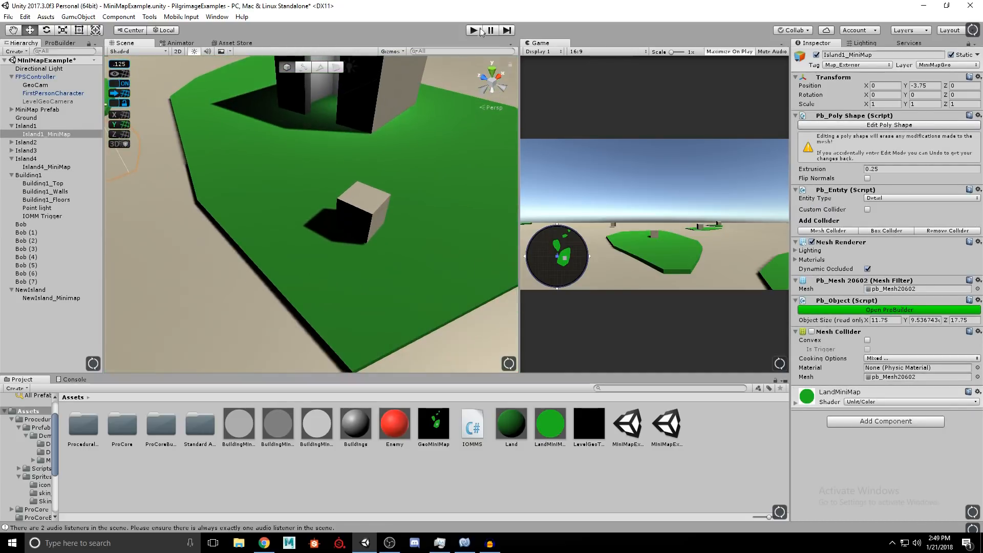
- Playtest walking into the building to check the minimap's interior view, and stop the game
{"action": "key", "text": "ctrl+p"}
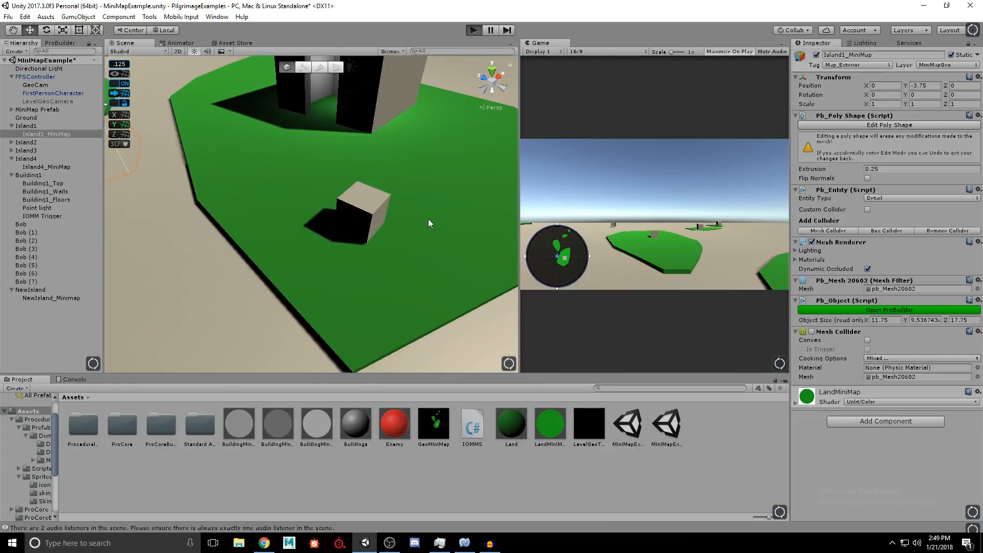
{"action": "key", "text": "w"}
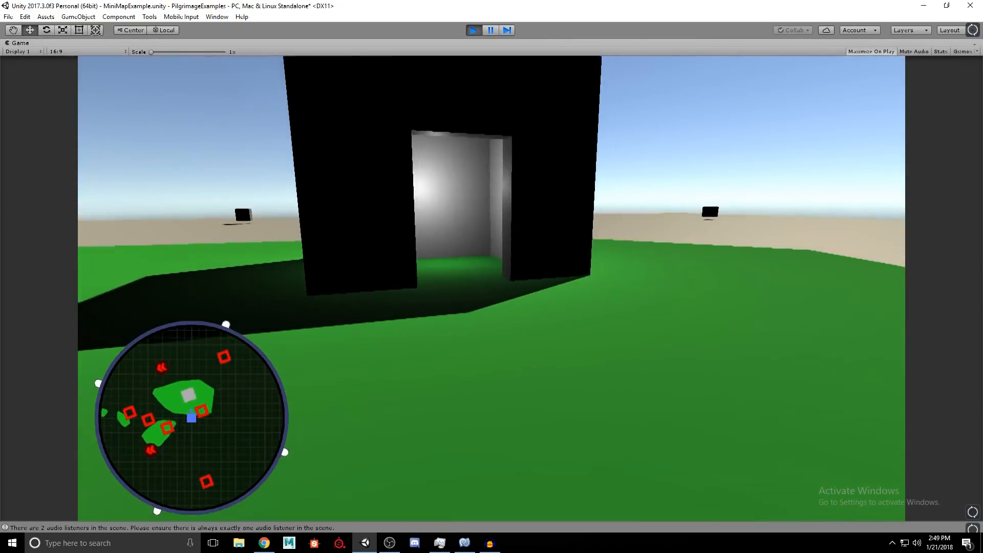
{"action": "key", "text": "w"}
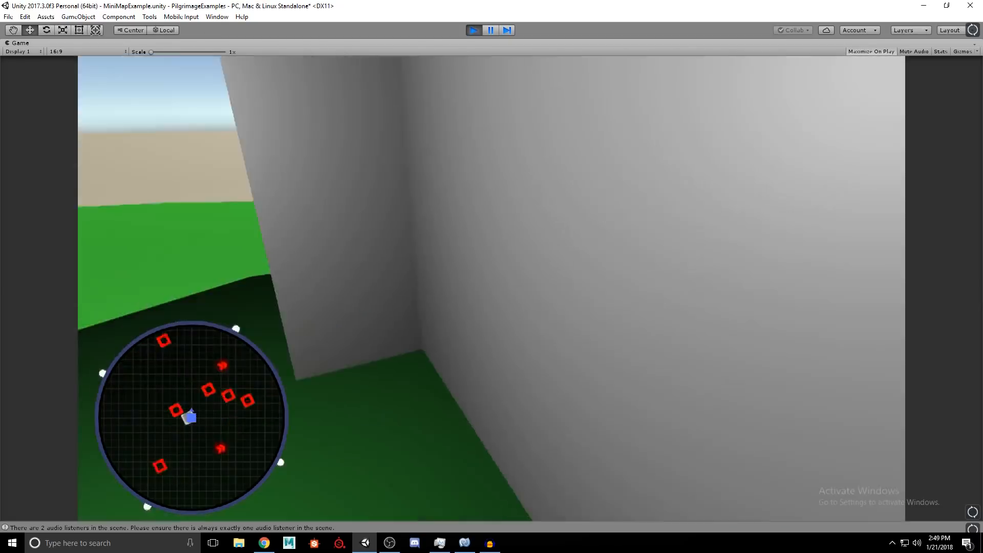
{"action": "key", "text": "a"}
{"action": "key", "text": "Escape"}
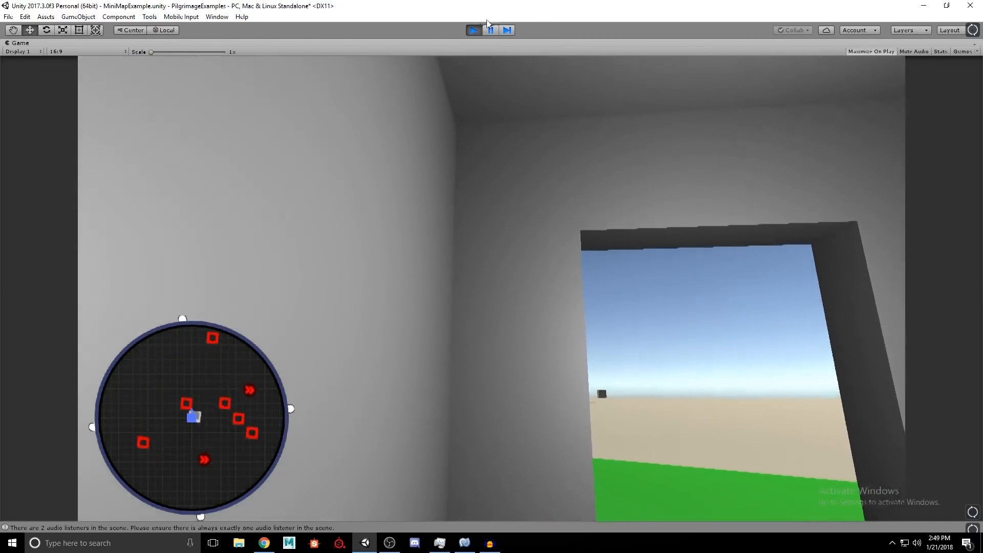
{"action": "key", "text": "ctrl+p"}
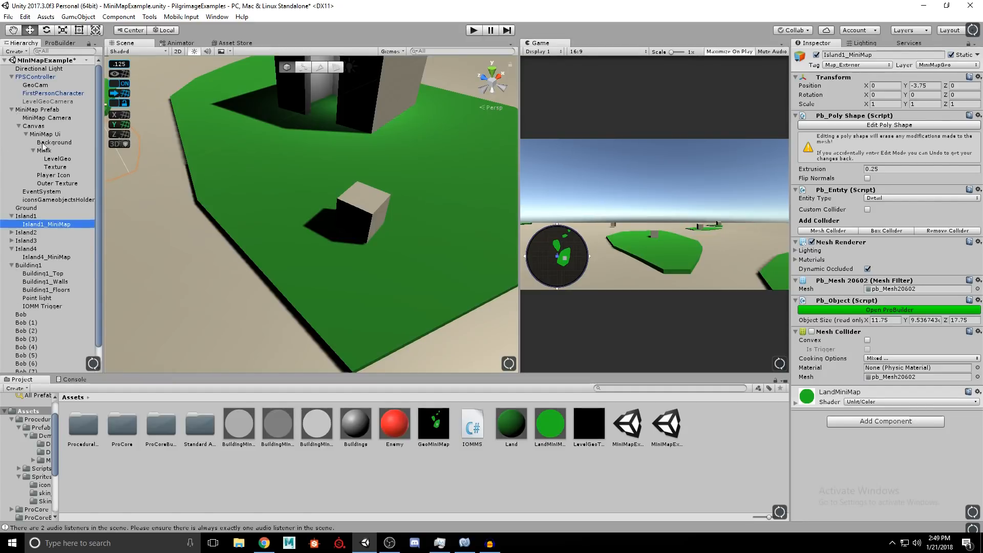
- Reduce the Player Icon's width and height and run the game, entering the building to check the icon on the minimap
{"action": "left_click", "coordinate": [51, 177]}
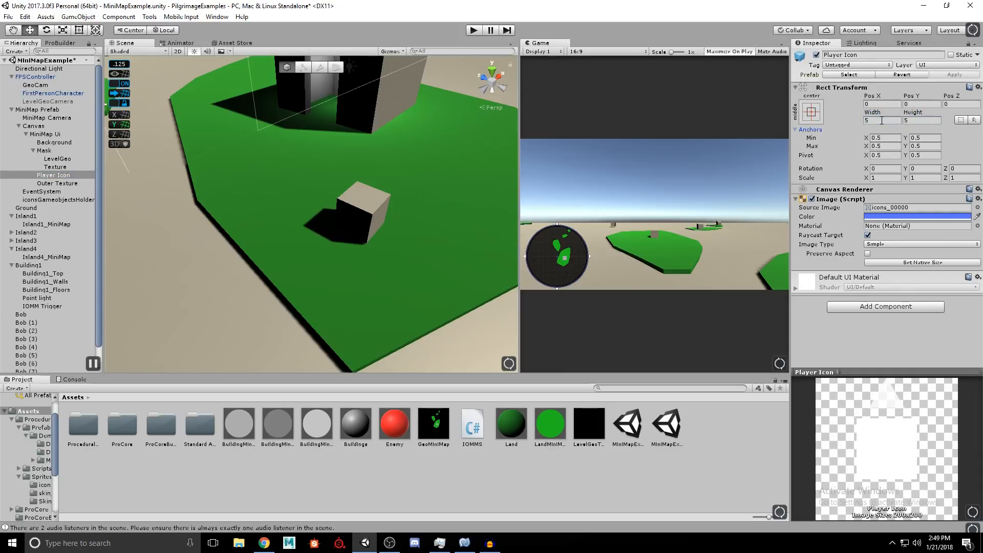
{"action": "left_click", "coordinate": [474, 30]}
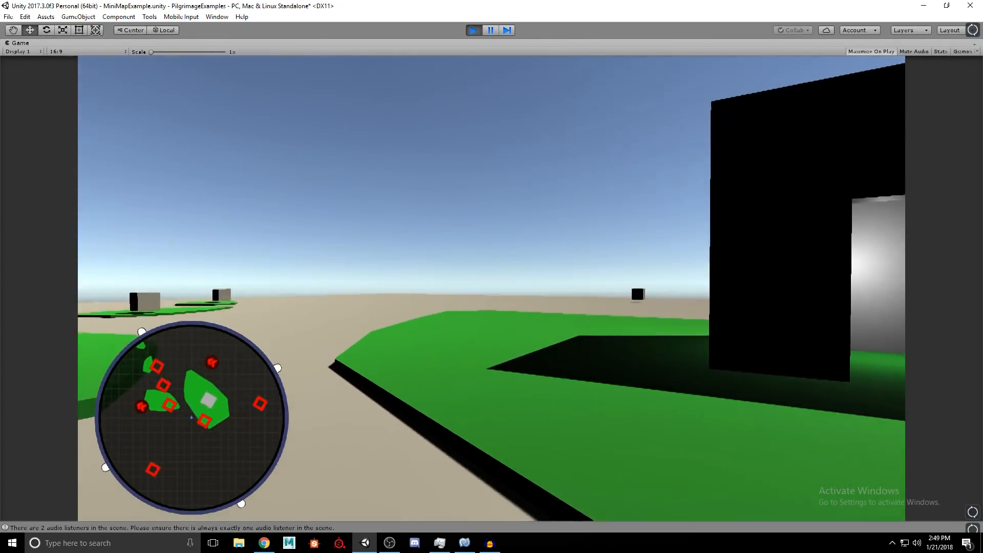
{"action": "key", "text": "w"}
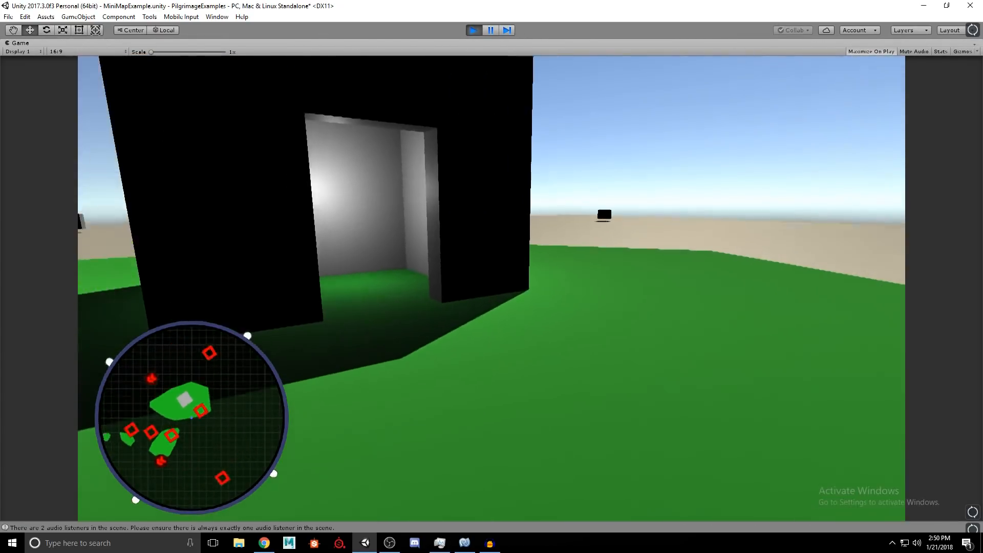
{"action": "key", "text": "s"}
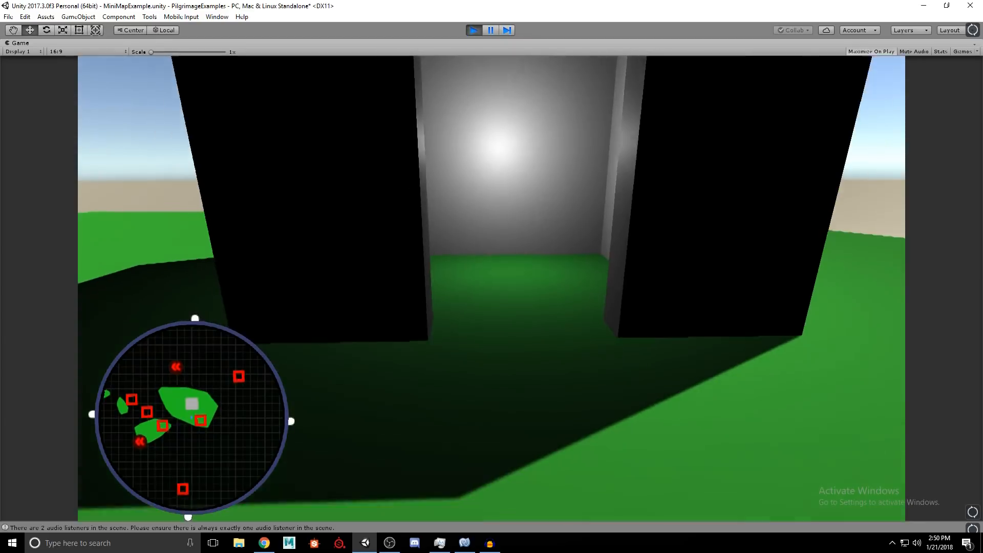
{"action": "key", "text": "w"}
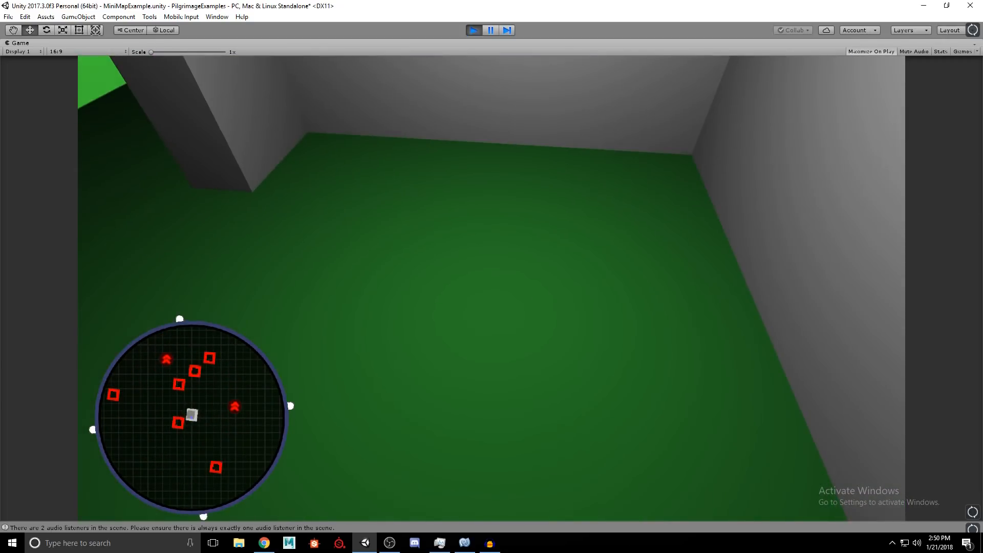
- Leave the building, jump out toward the neighbouring island and walk back to the building while watching the minimap
{"action": "key", "text": "w"}
{"action": "key", "text": "w"}
{"action": "key", "text": "space"}
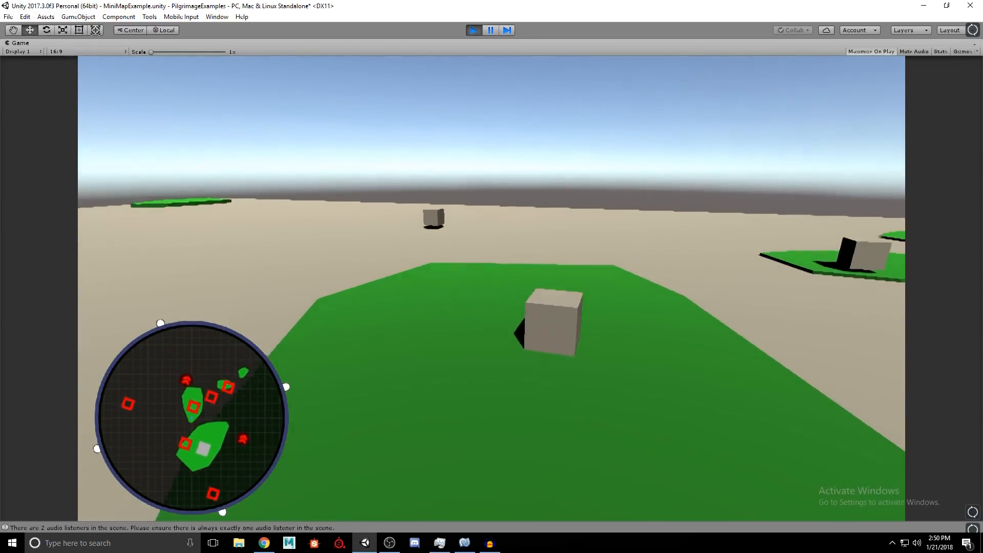
{"action": "key", "text": "w"}
{"action": "key", "text": "w"}
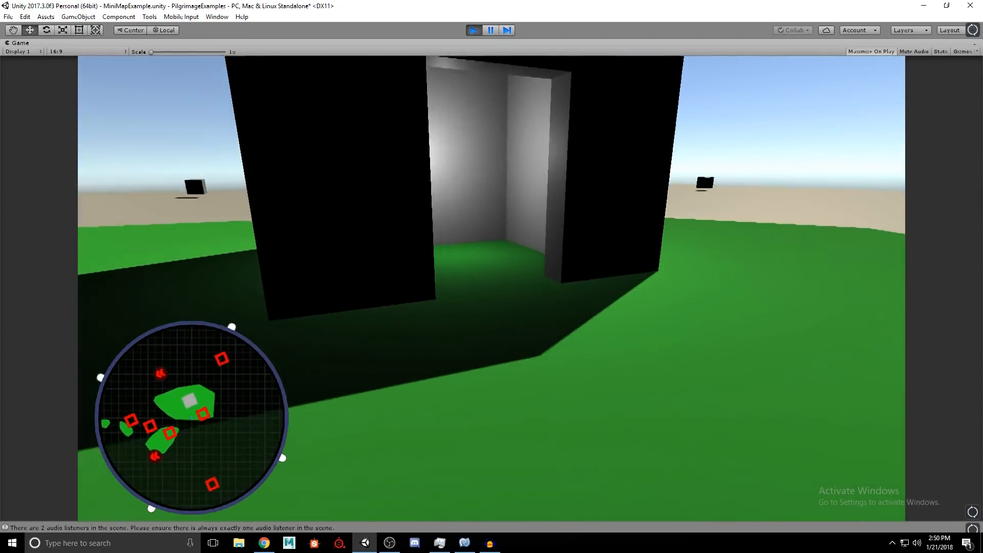
- Line up with the building's doorway and walk inside to test the minimap's exterior-to-interior switch
{"action": "key", "text": "w"}
{"action": "key", "text": "a"}
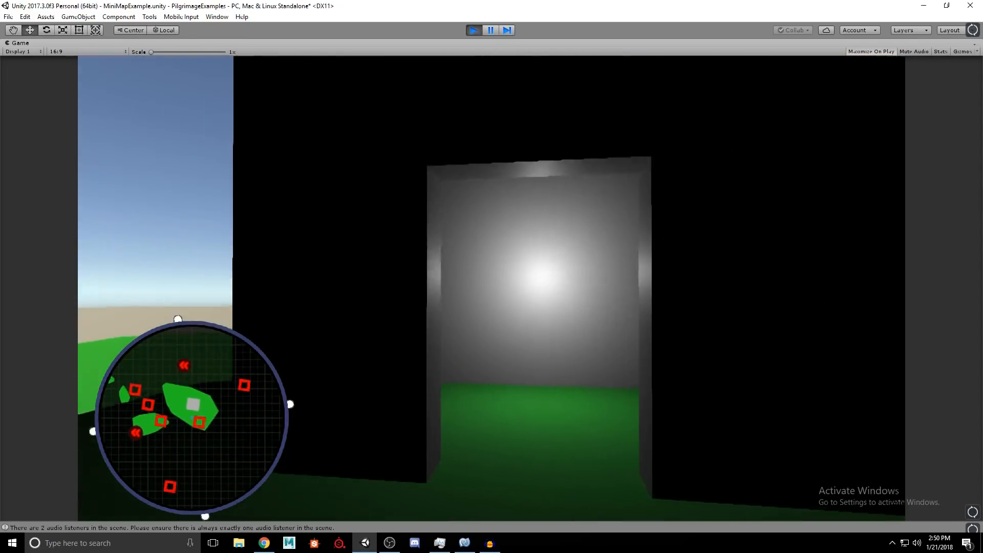
{"action": "key", "text": "s"}
{"action": "key", "text": "d"}
{"action": "key", "text": "a"}
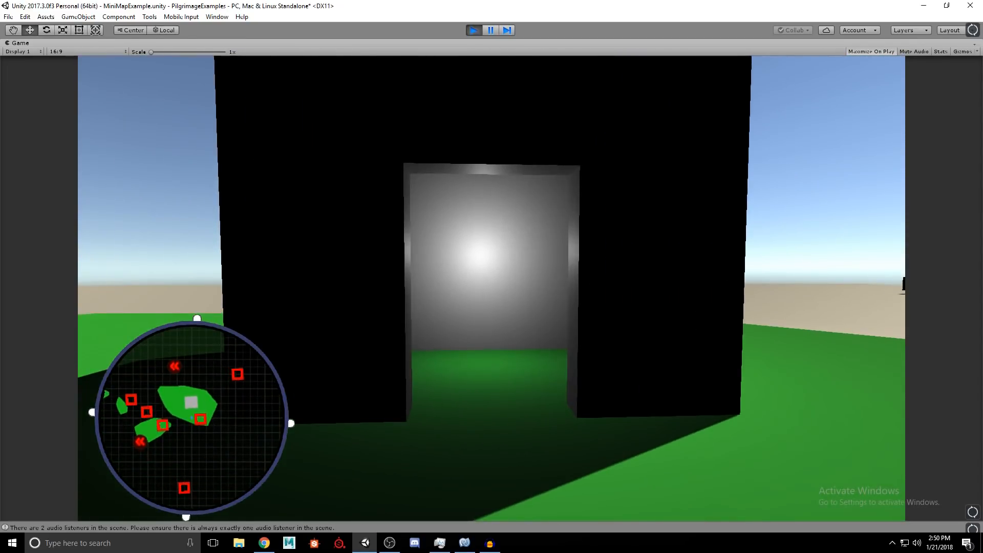
{"action": "key", "text": "w"}
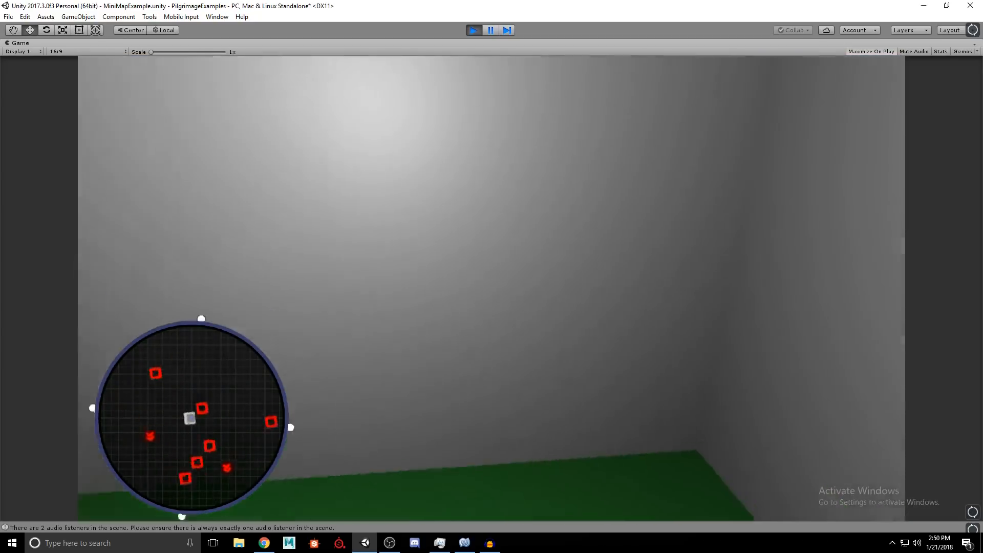
- Walk out of the building, move around to its outer corner and re-enter to test the minimap toggle again
{"action": "key", "text": "w"}
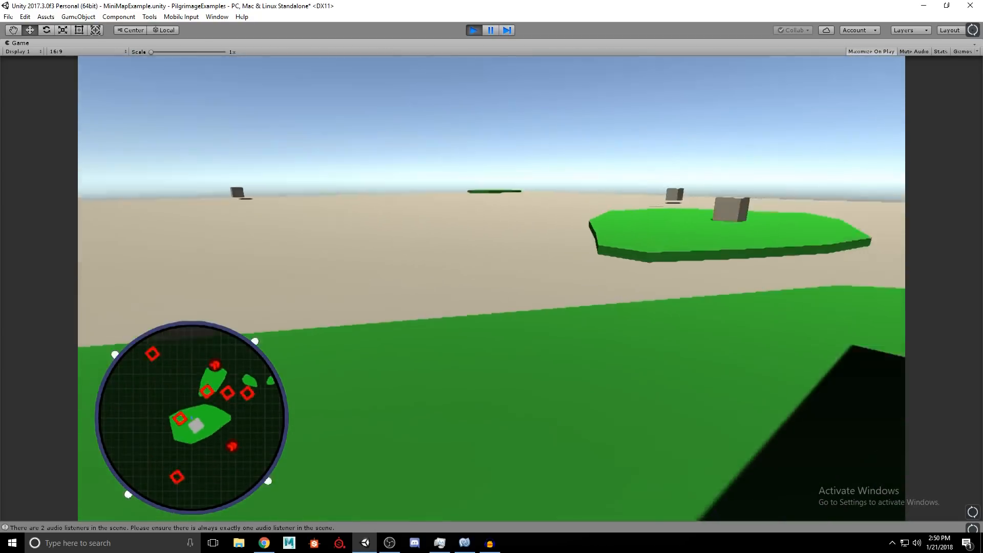
{"action": "key", "text": "w"}
{"action": "key", "text": "d"}
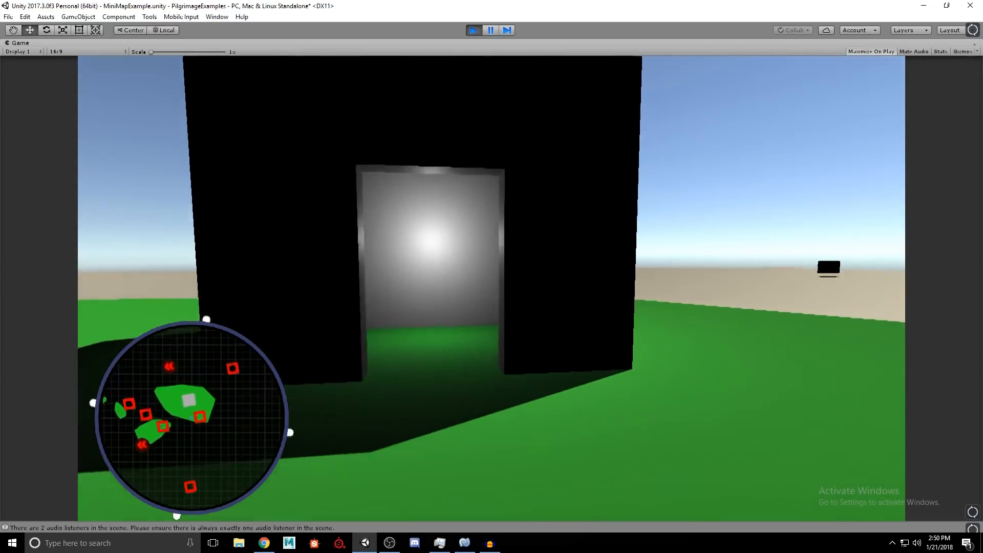
{"action": "key", "text": "w"}
{"action": "key", "text": "d"}
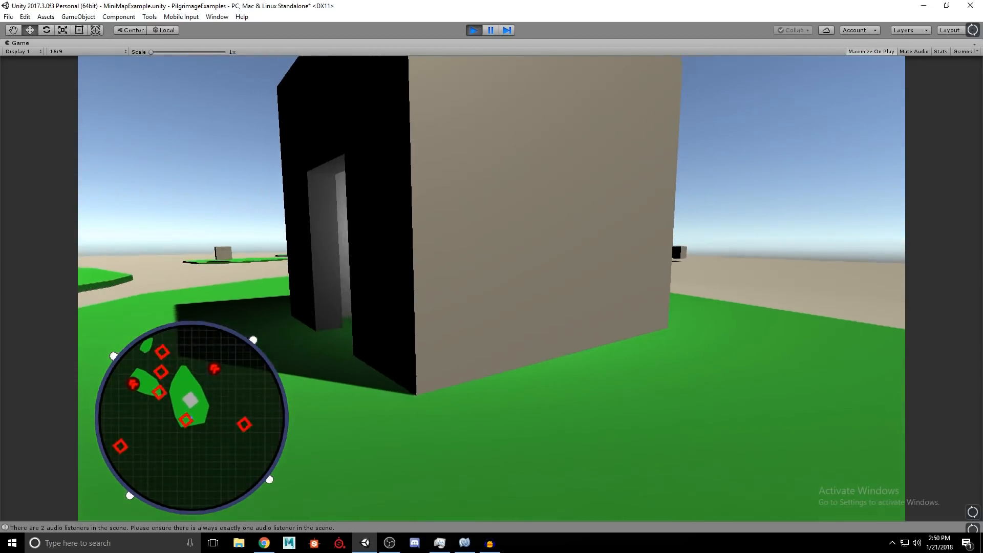
{"action": "key", "text": "w"}
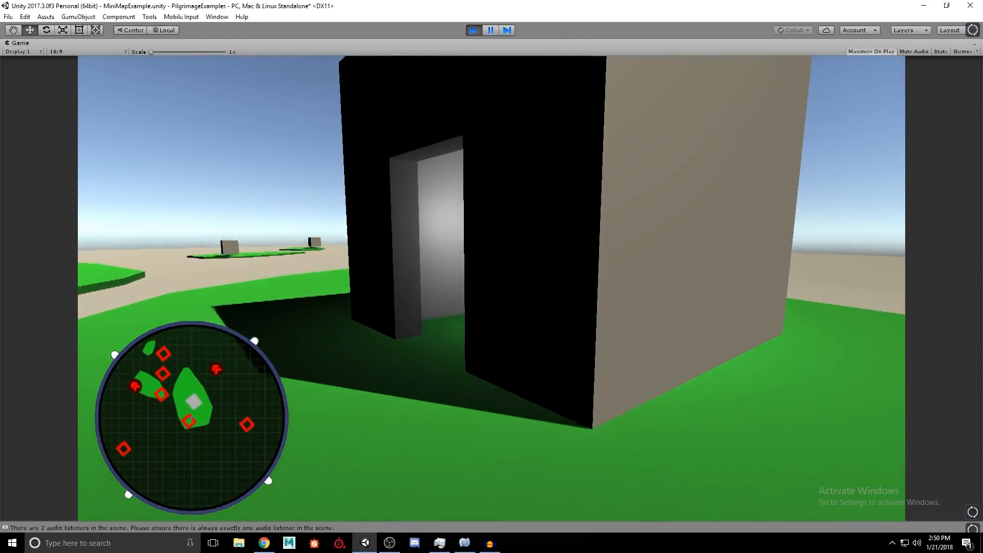
{"action": "key", "text": "w"}
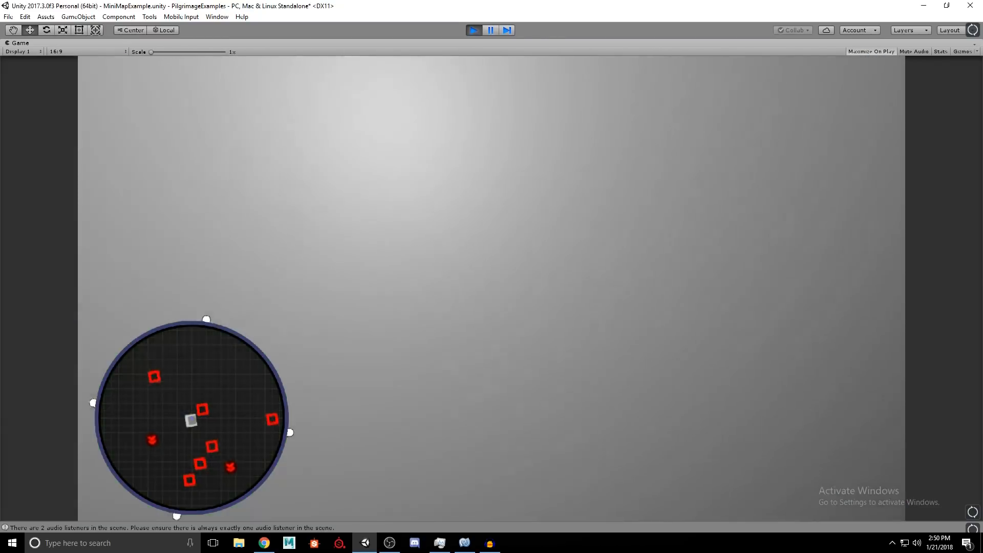
- Exit the building, cross to the neighbouring island and return to check the exterior layer on the minimap
{"action": "key", "text": "w"}
{"action": "key", "text": "w"}
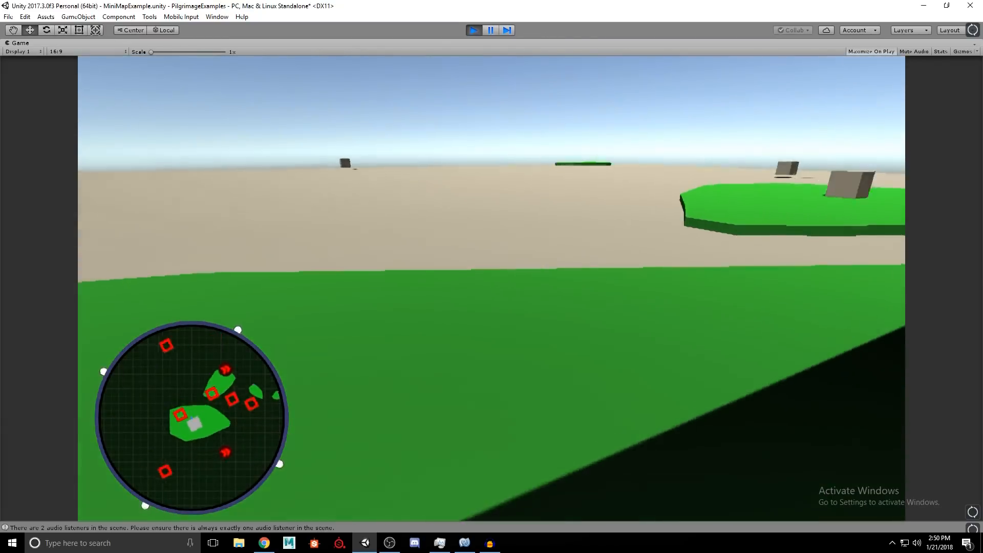
{"action": "key", "text": "w"}
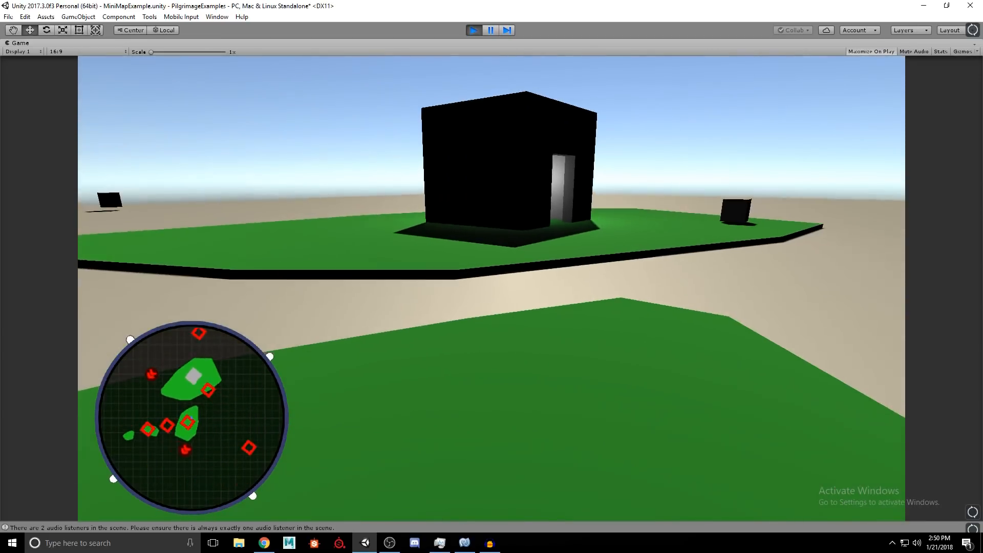
{"action": "key", "text": "w"}
{"action": "key", "text": "w"}
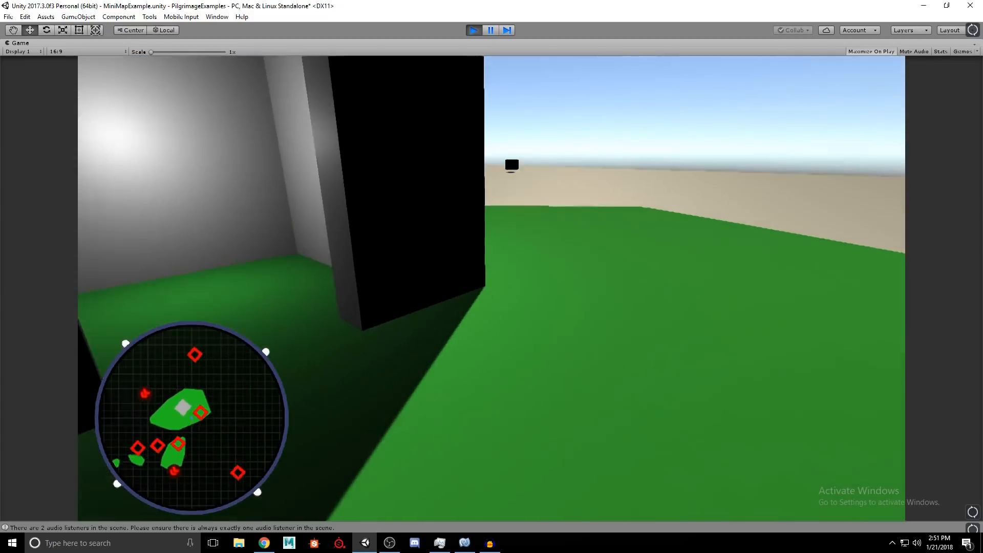
- Approach the doorway from the building's corner, then enter and leave to compare the minimap's interior and exterior views
{"action": "key", "text": "d"}
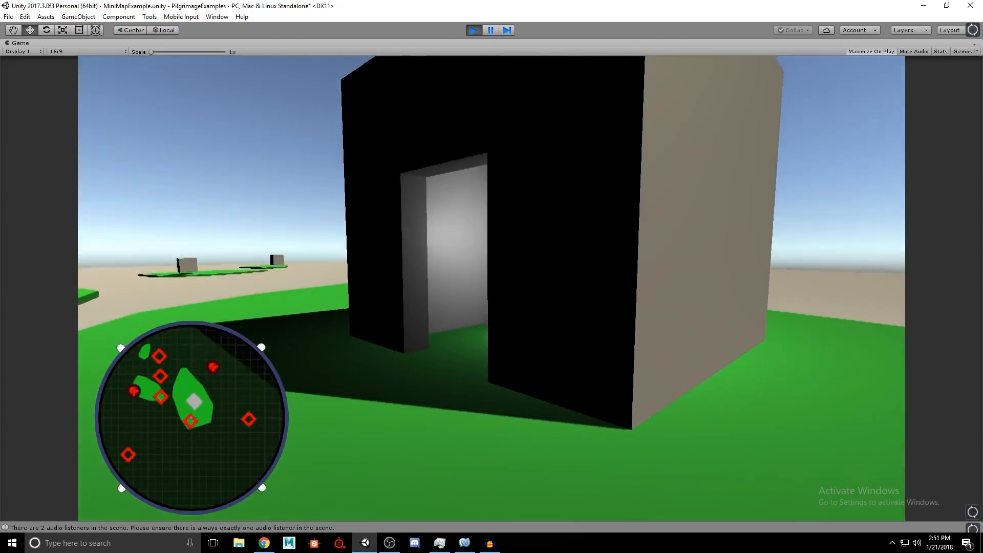
{"action": "key", "text": "w"}
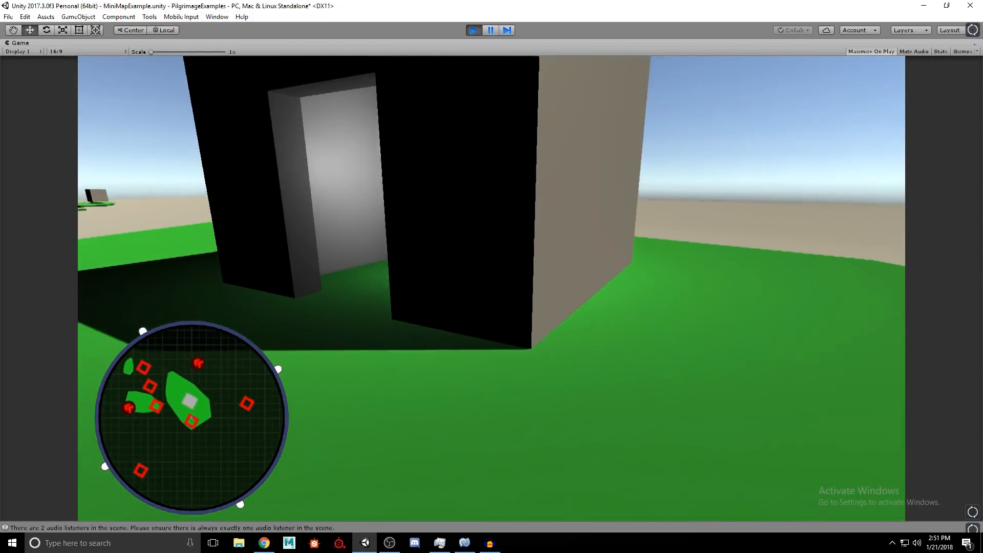
{"action": "key", "text": "w"}
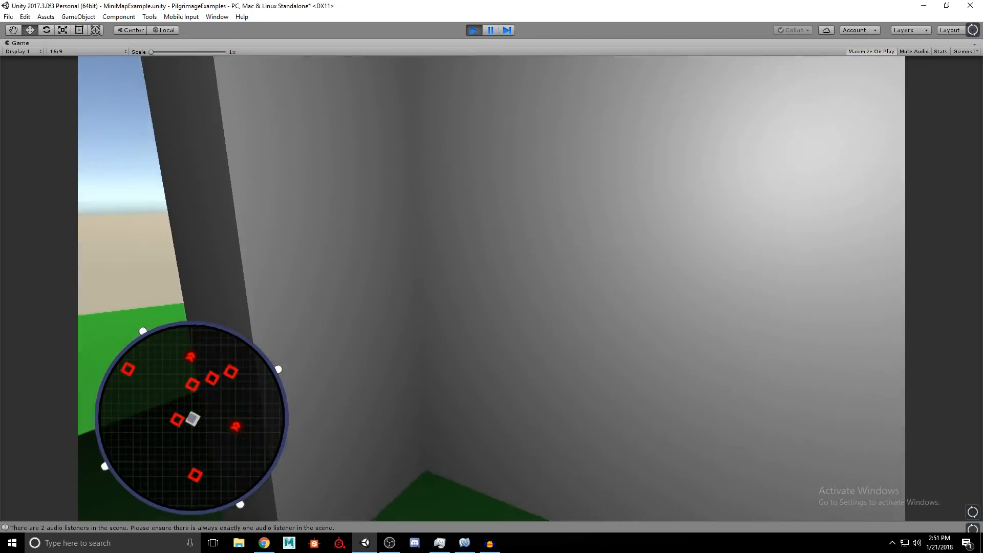
{"action": "key", "text": "w"}
{"action": "key", "text": "w"}
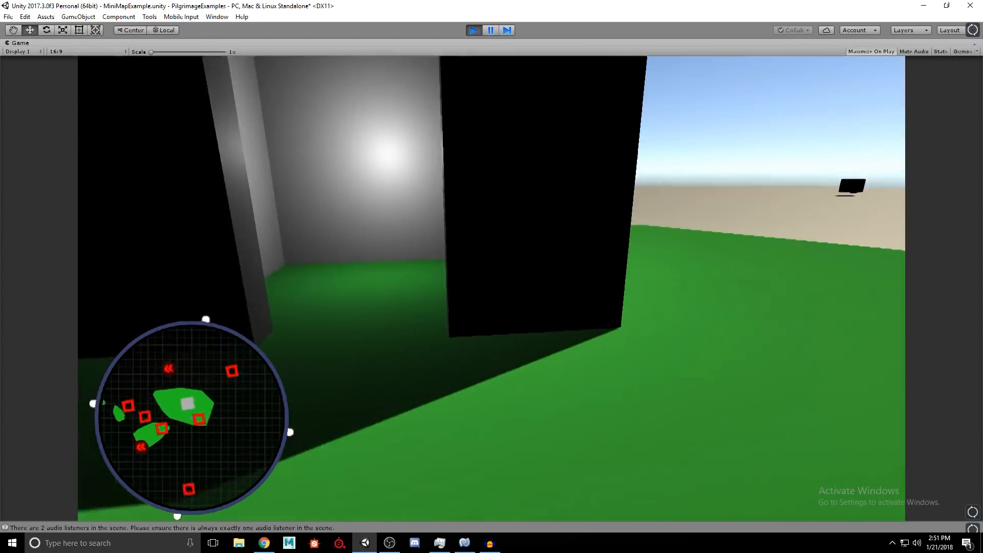
- Move around the building's front and jump across to the neighbouring island, following the player's position on the minimap
{"action": "key", "text": "d"}
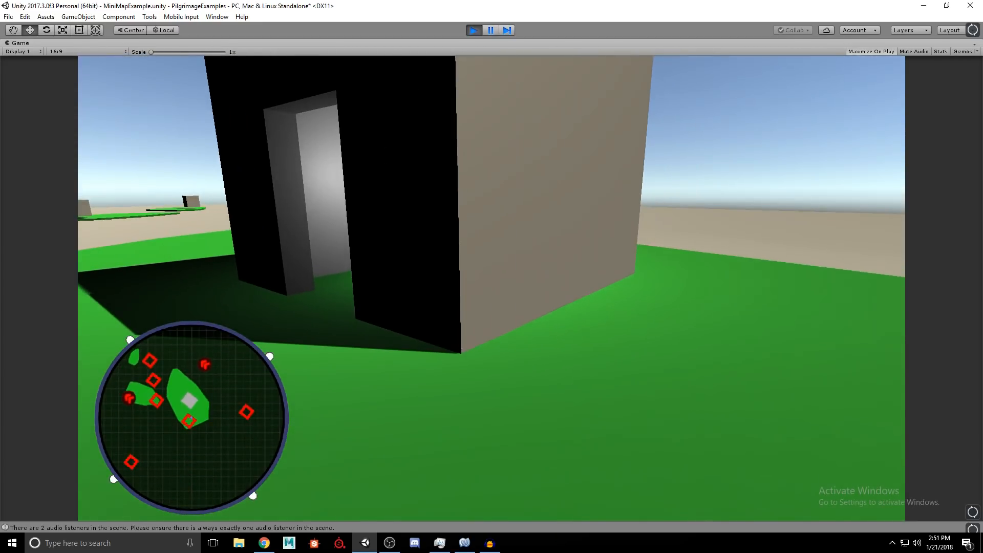
{"action": "key", "text": "w"}
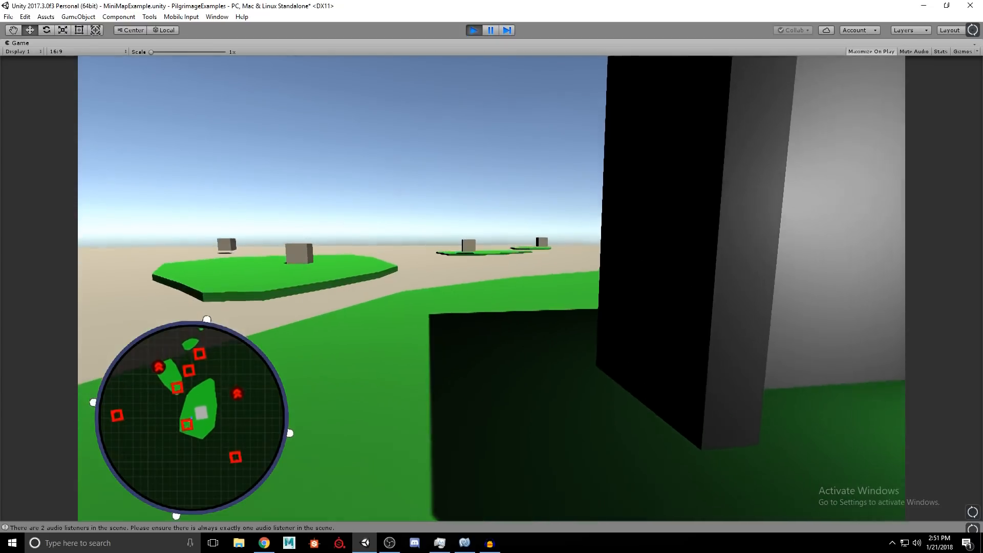
{"action": "key", "text": "d"}
{"action": "key", "text": "w"}
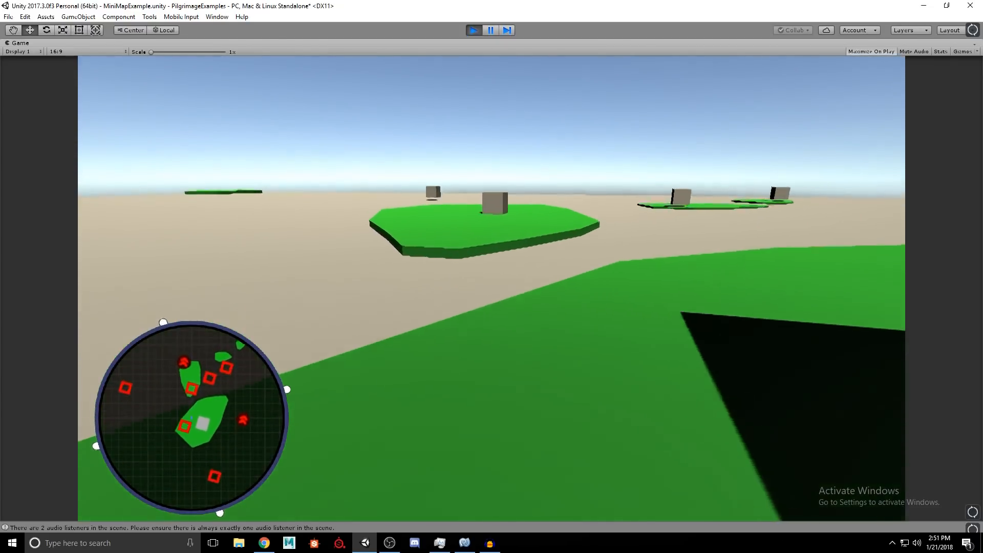
{"action": "key", "text": "space"}
{"action": "key", "text": "w"}
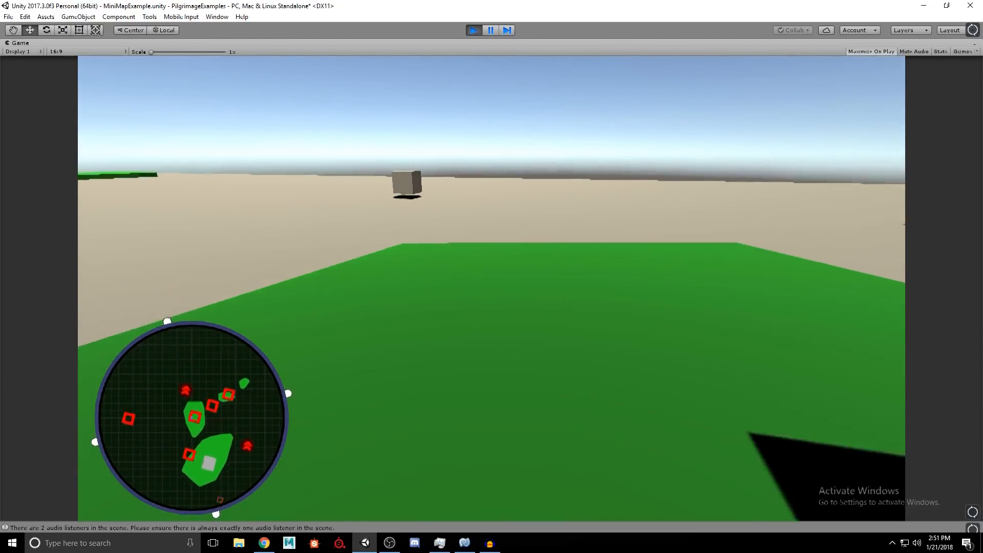
{"action": "key", "text": "w"}
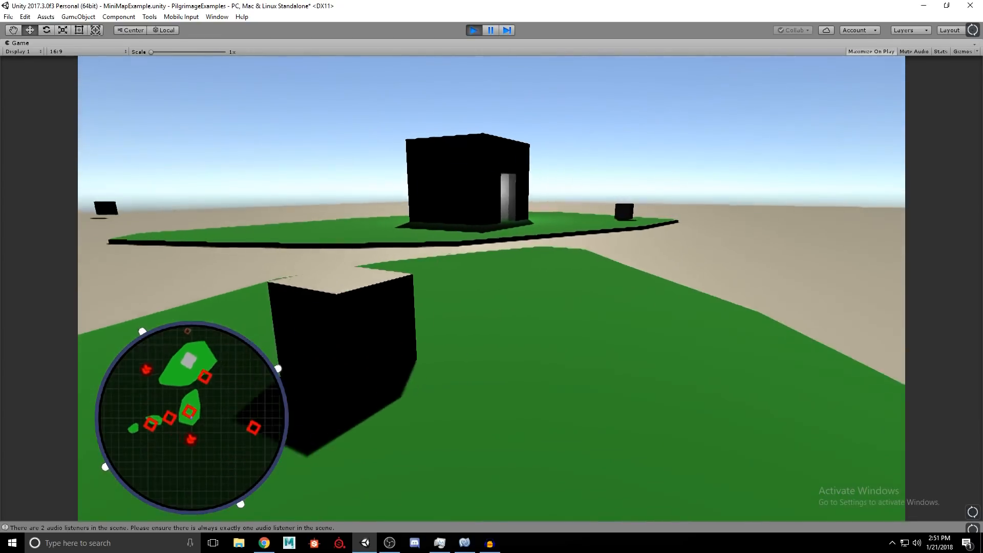
- Return to the building, enter and leave it to check the minimap's interior and exterior layers, and end the playtest
{"action": "key", "text": "w"}
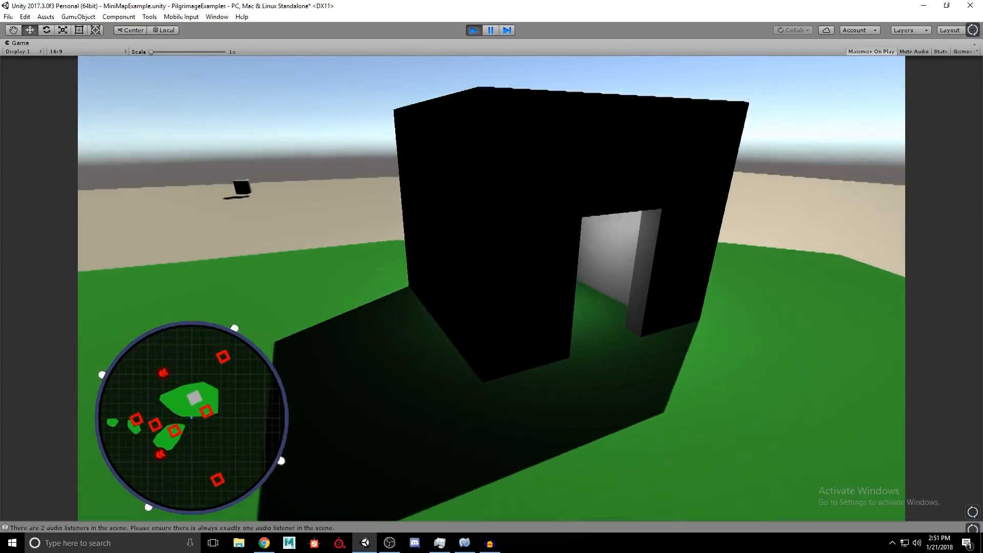
{"action": "key", "text": "w"}
{"action": "key", "text": "w"}
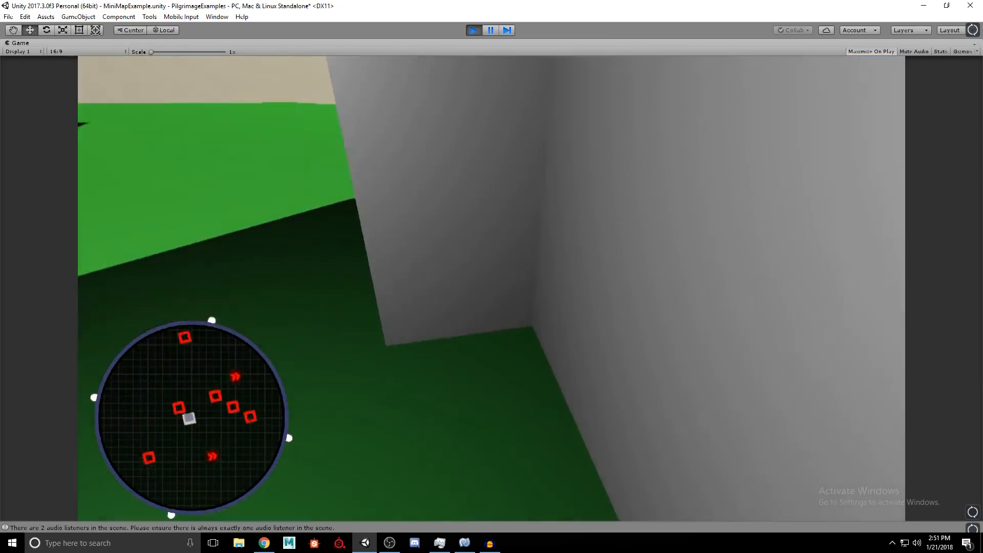
{"action": "key", "text": "s"}
{"action": "key", "text": "w"}
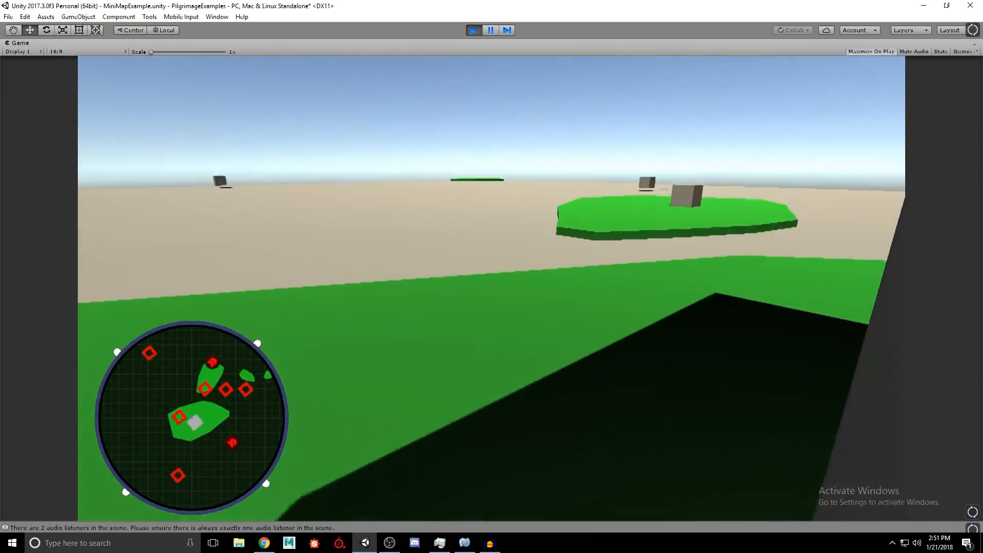
{"action": "key", "text": "s"}
{"action": "key", "text": "Escape"}
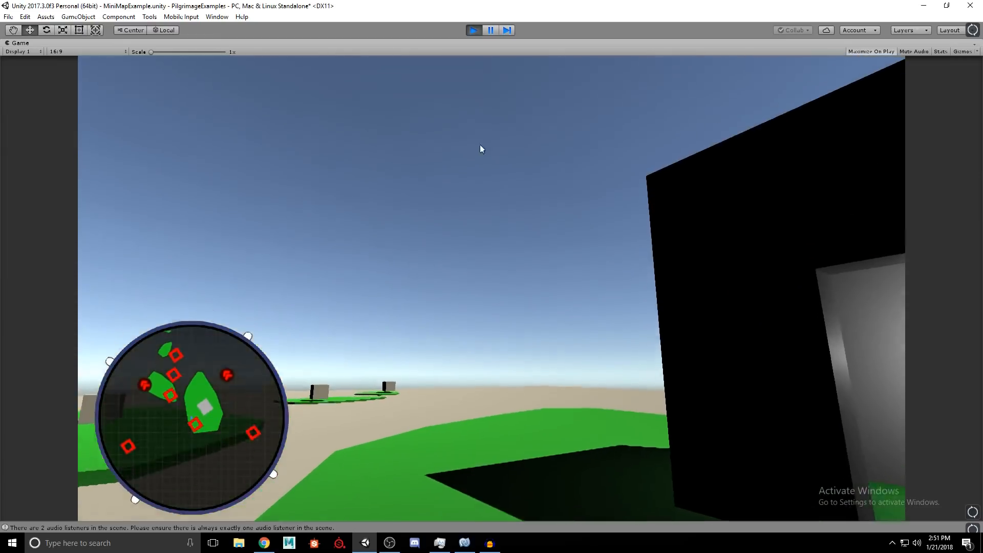
{"action": "left_click", "coordinate": [472, 32]}
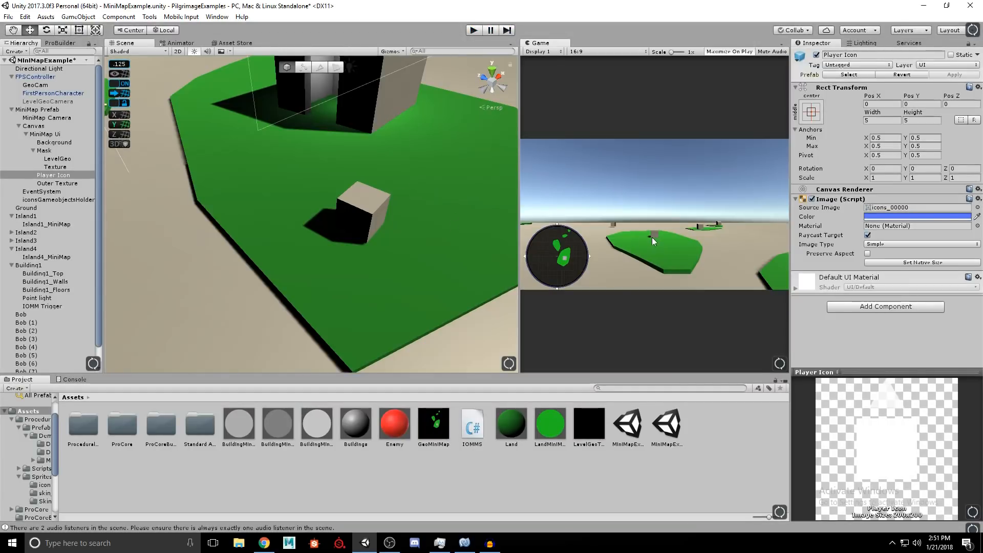
- Set the MiniMap Ui object's scale to 0.5 on X, Y and Z
{"action": "right_click_drag", "start_coordinate": [344, 225], "coordinate": [246, 96]}
{"action": "key", "text": "s"}
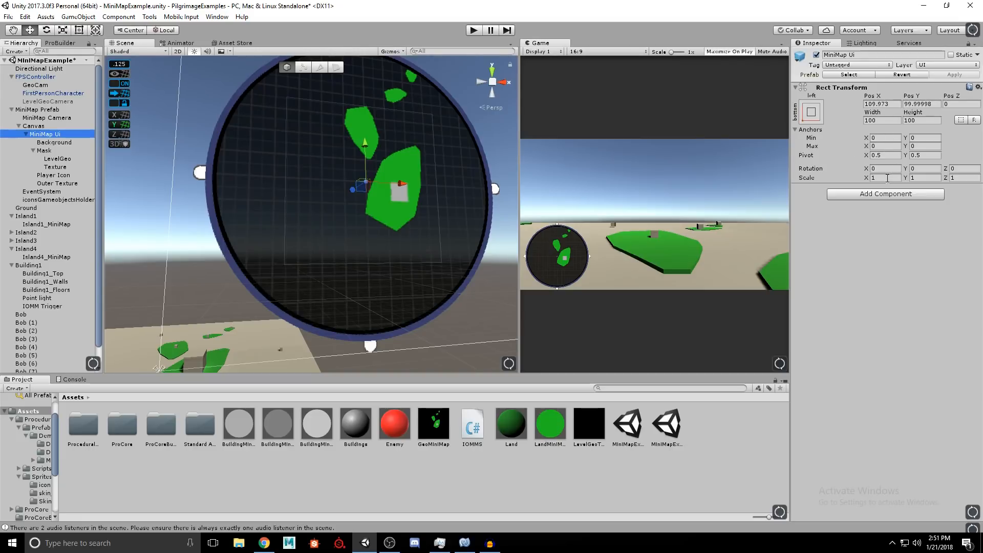
{"action": "type", "text": ".5"}
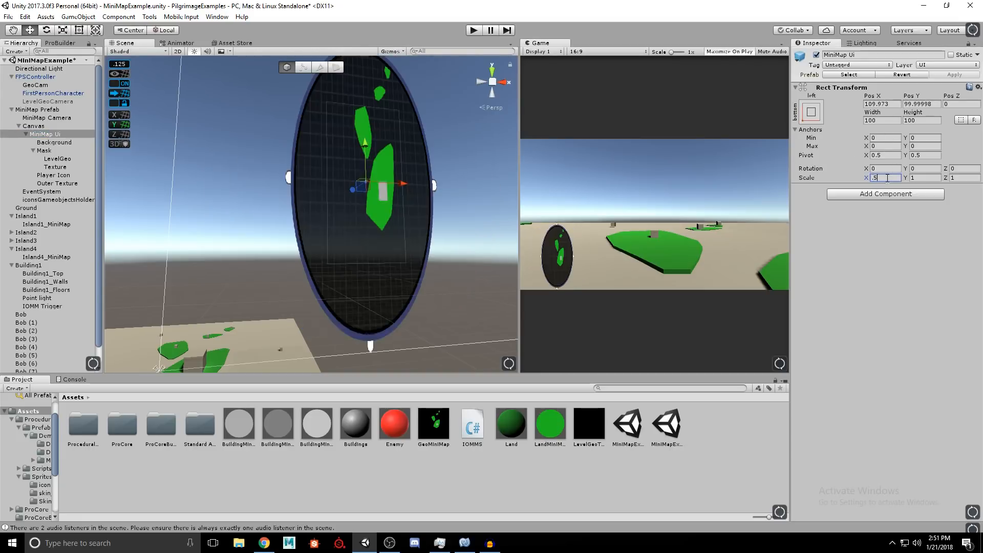
{"action": "type", "text": ".5"}
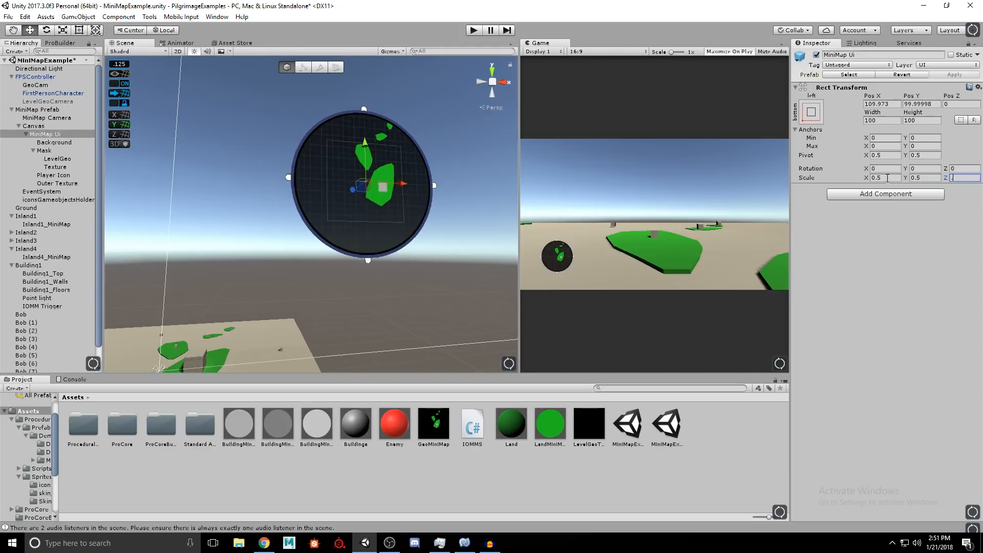
- Playtest briefly towards the building to check the minimap's size in the game, then stop
{"action": "left_click", "coordinate": [474, 31]}
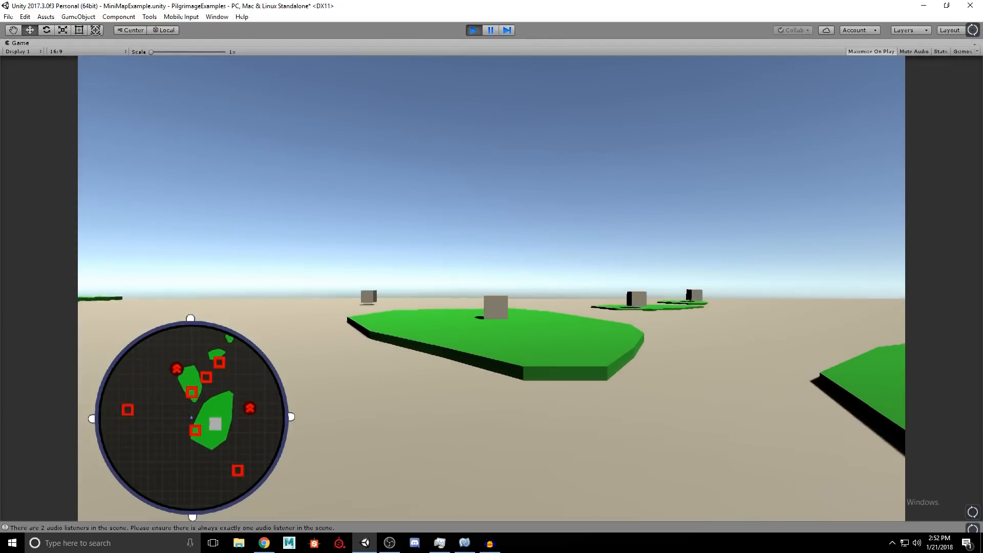
{"action": "key", "text": "w"}
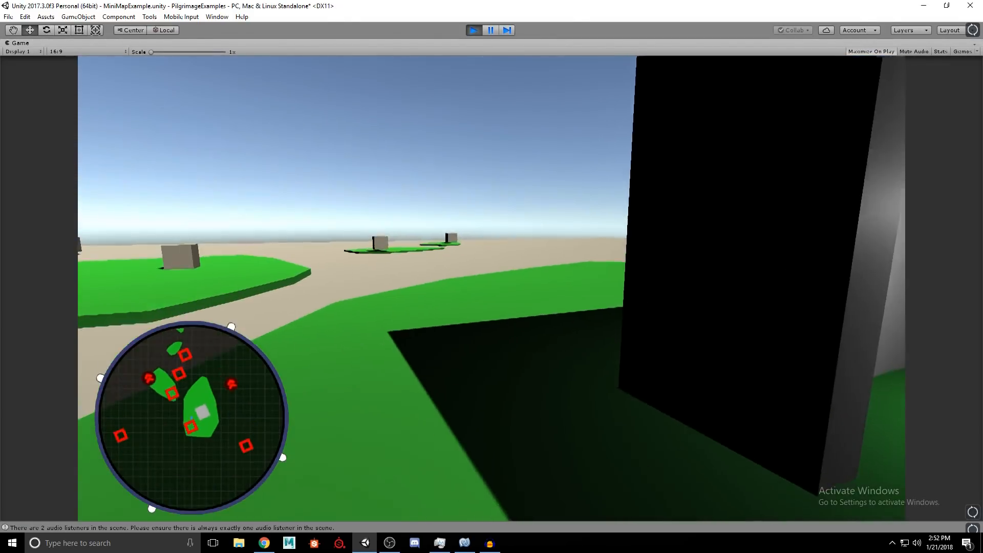
{"action": "key", "text": "Escape"}
{"action": "left_click", "coordinate": [473, 30]}
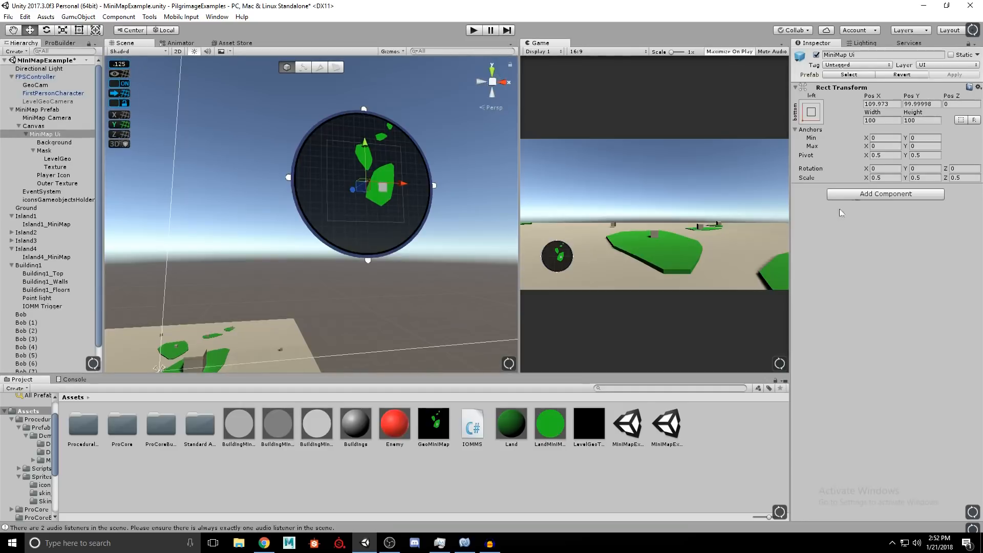
- Restore the MiniMap Ui object's scale to 1 on X, Y and Z
{"action": "type", "text": "1"}
{"action": "key", "text": "Tab"}
{"action": "type", "text": "1"}
{"action": "key", "text": "Tab"}
{"action": "type", "text": "1"}
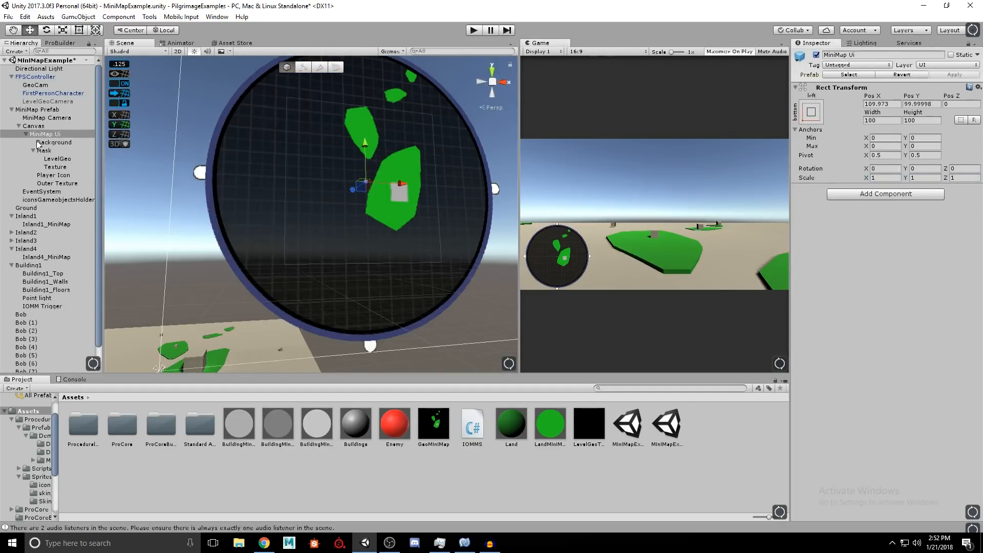
{"action": "left_click", "coordinate": [38, 110]}
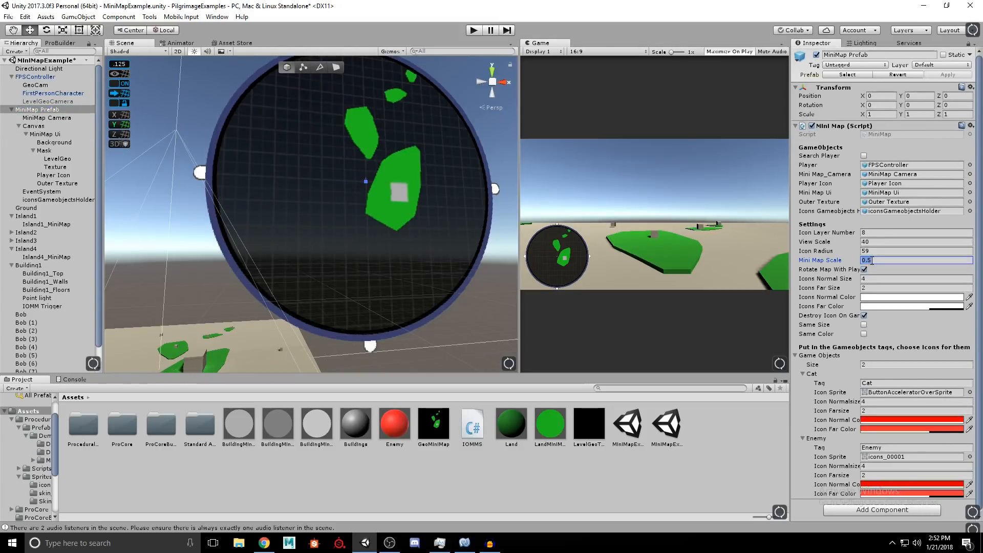
{"action": "left_click", "coordinate": [473, 30]}
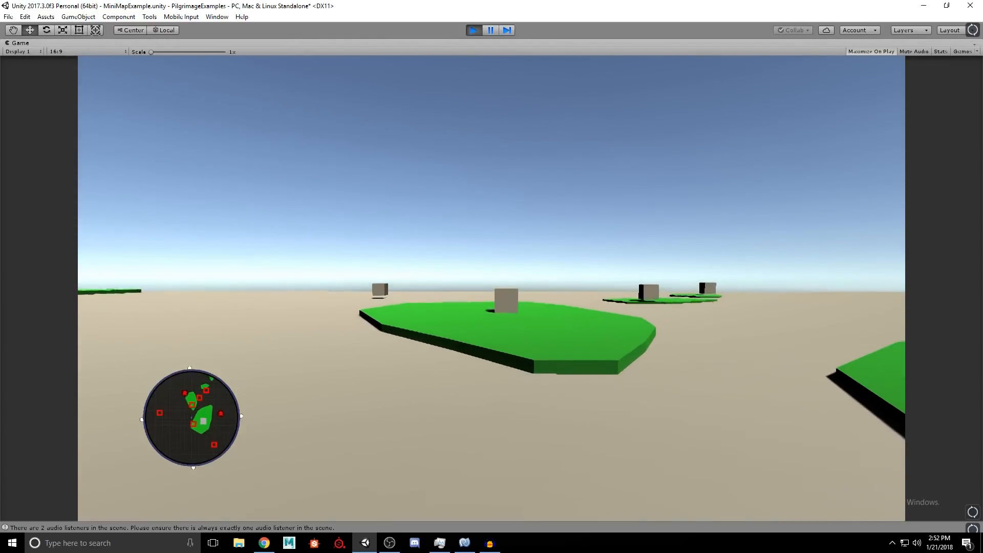
{"action": "key", "text": "w"}
{"action": "key", "text": "w"}
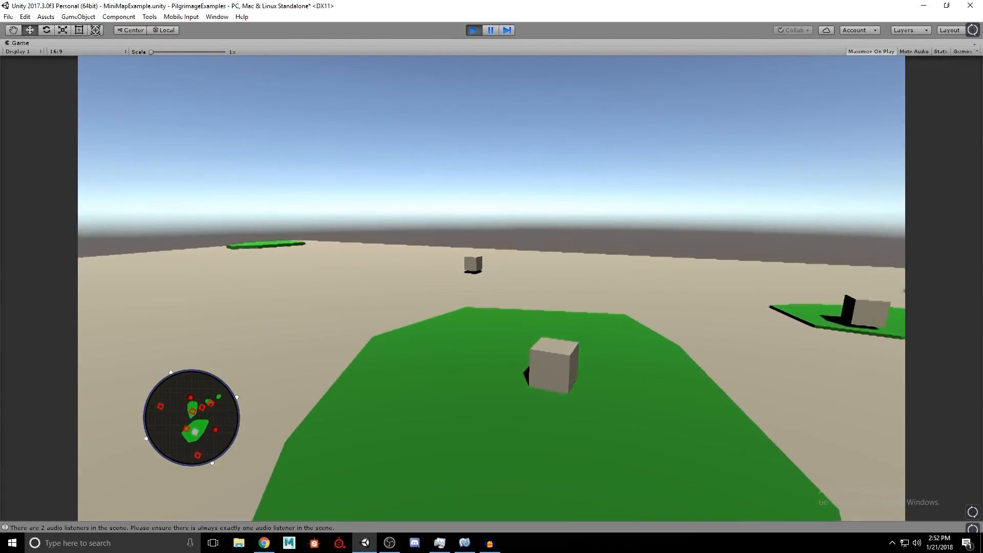
{"action": "key", "text": "w"}
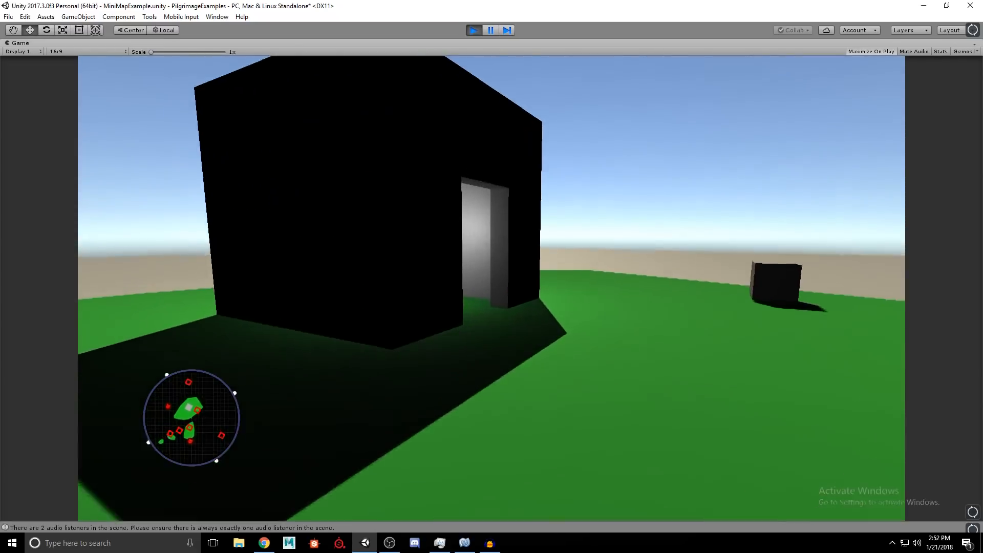
{"action": "key", "text": "w"}
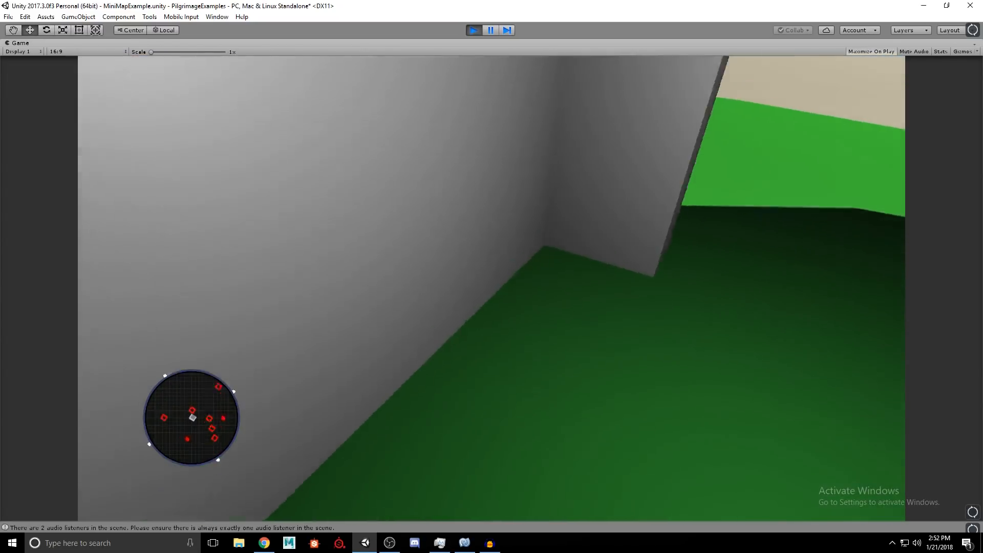
{"action": "key", "text": "w"}
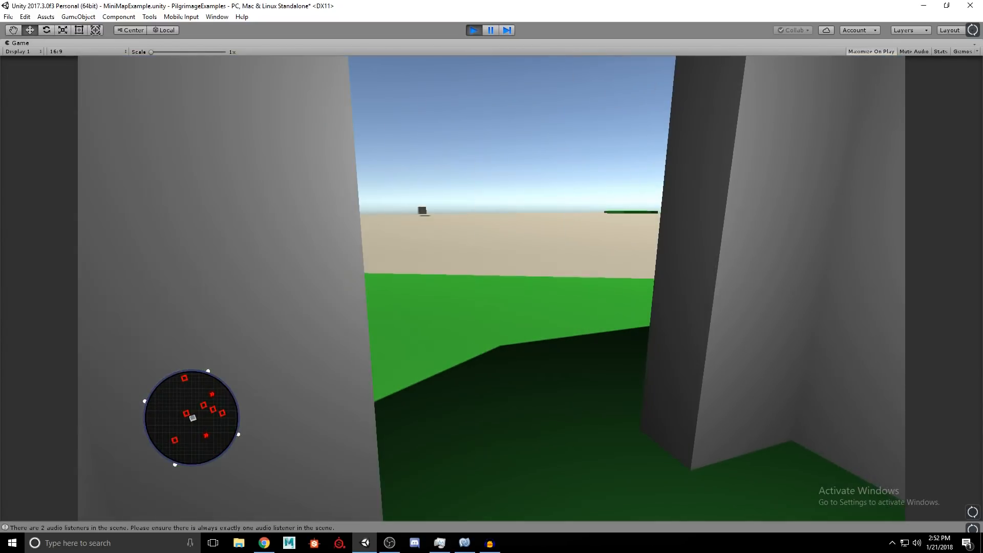
{"action": "key", "text": "w"}
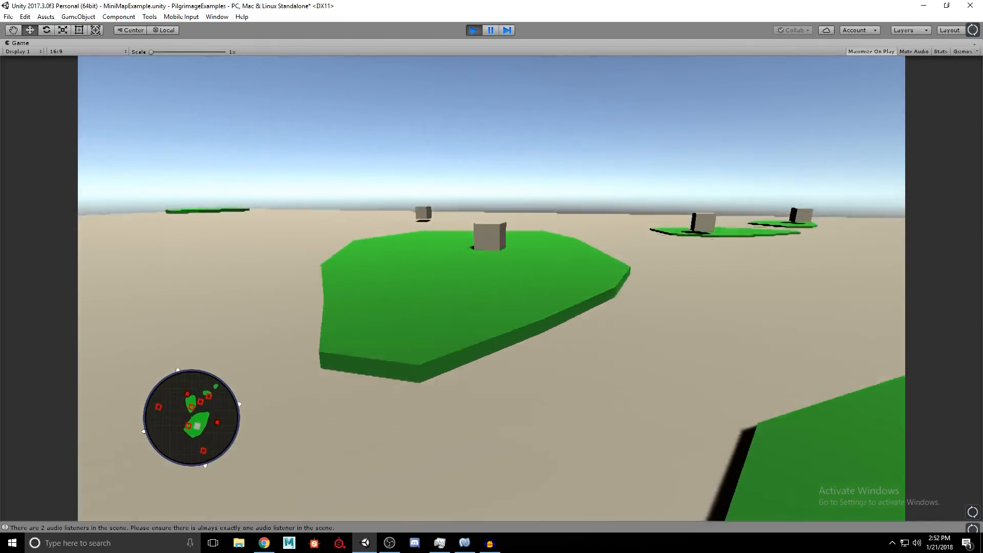
{"action": "key", "text": "Escape"}
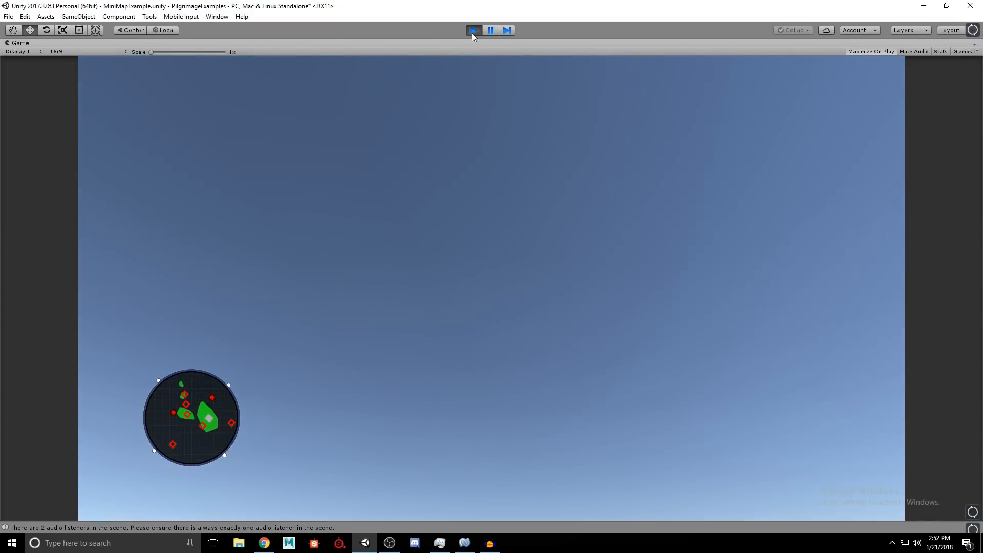
{"action": "left_click", "coordinate": [473, 30]}
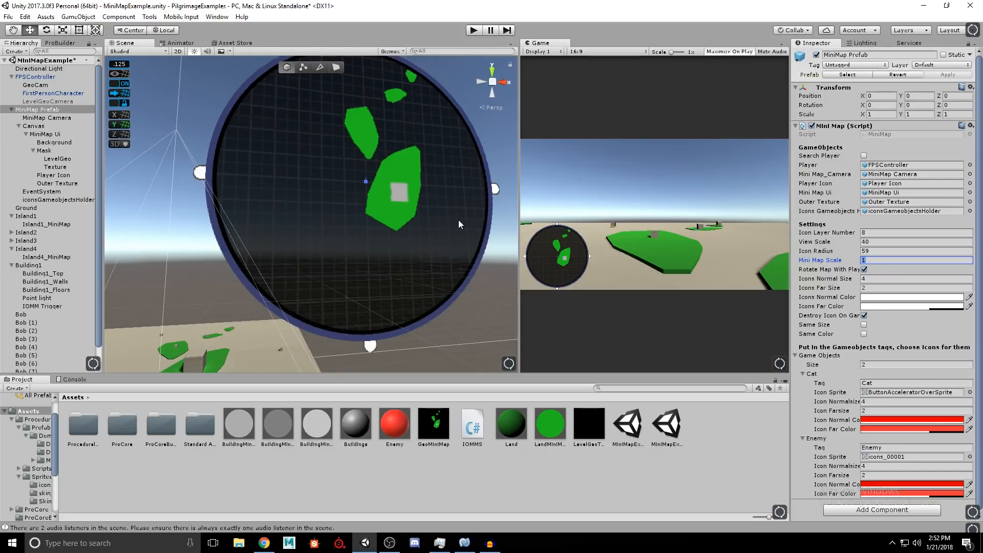
{"action": "right_click_drag", "start_coordinate": [410, 228], "coordinate": [236, 192]}
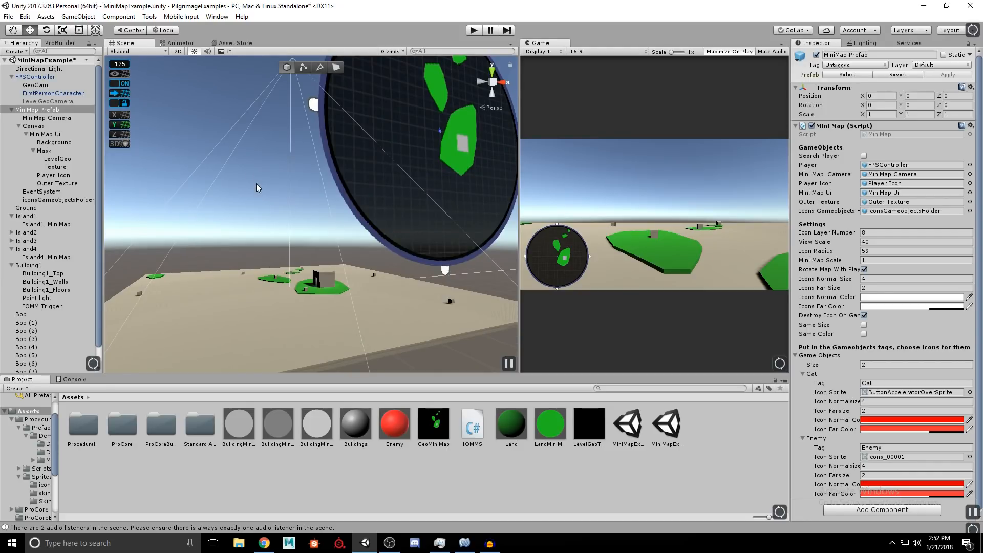
{"action": "right_click_drag", "start_coordinate": [256, 186], "coordinate": [323, 215]}
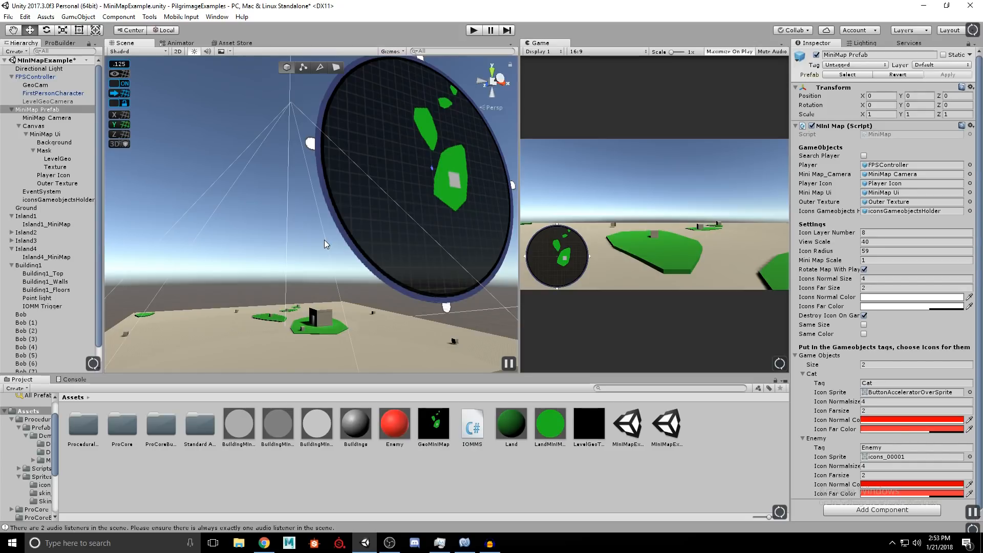
{"action": "left_click_drag", "start_coordinate": [331, 223], "coordinate": [391, 236], "text": "alt"}
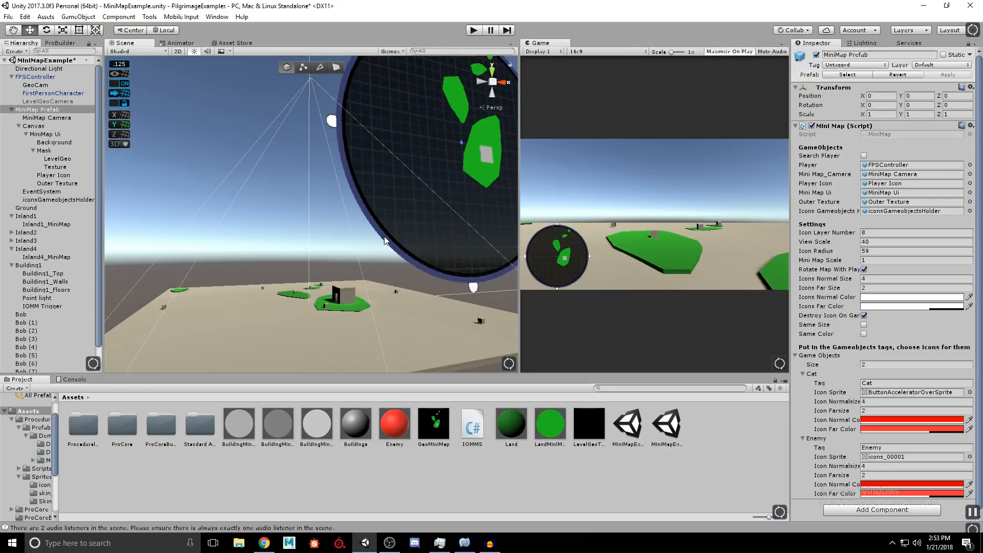
{"action": "right_click_drag", "start_coordinate": [376, 242], "coordinate": [351, 210]}
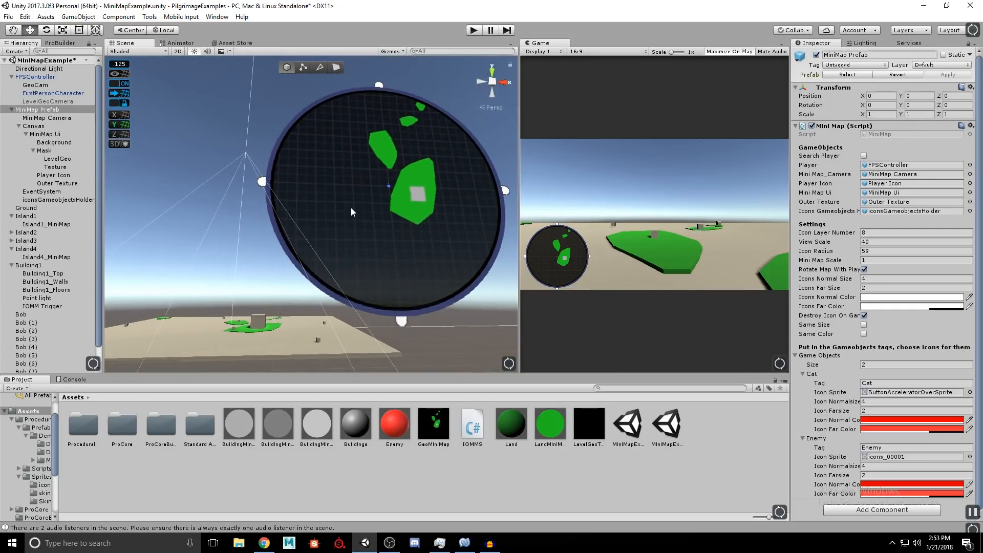